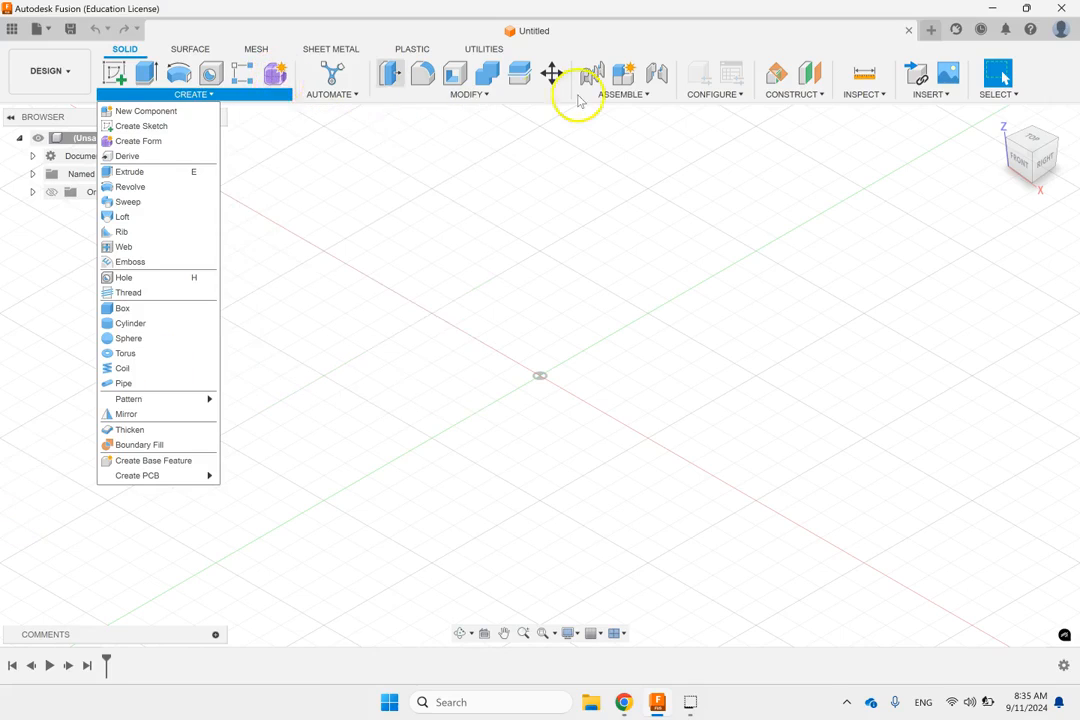
{"action": "left_click", "coordinate": [492, 95]}
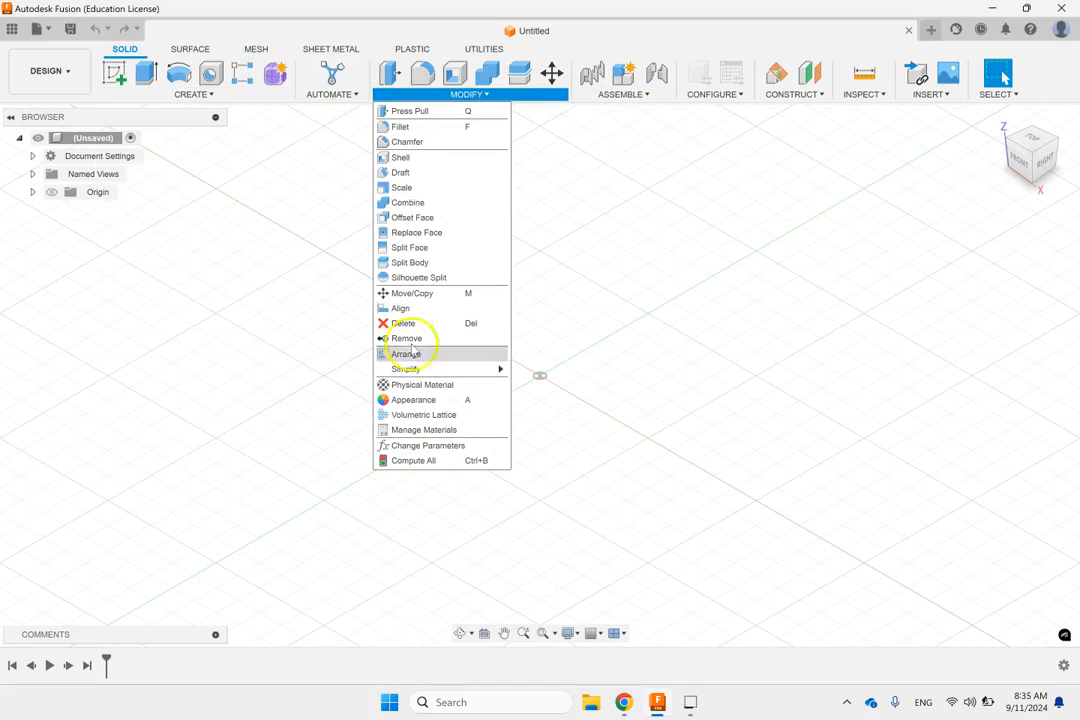
{"action": "left_click", "coordinate": [681, 248]}
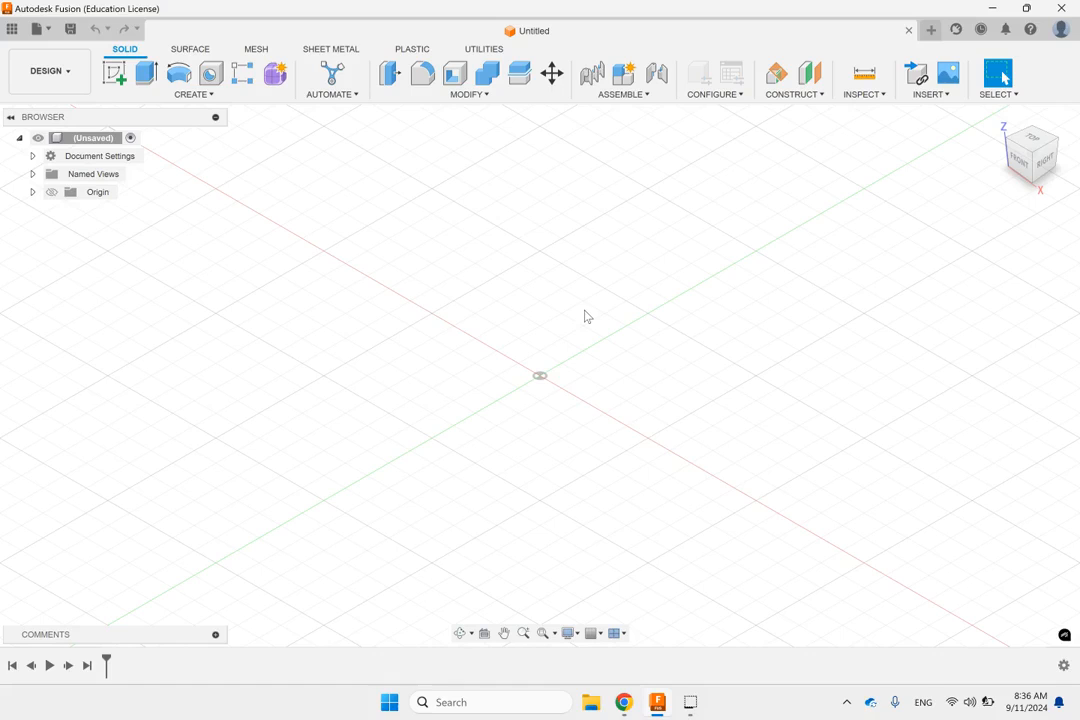
Step: Start a solid box on the XY plane with one corner at the origin and a 100 mm by 80 mm base
{"action": "left_click", "coordinate": [200, 93]}
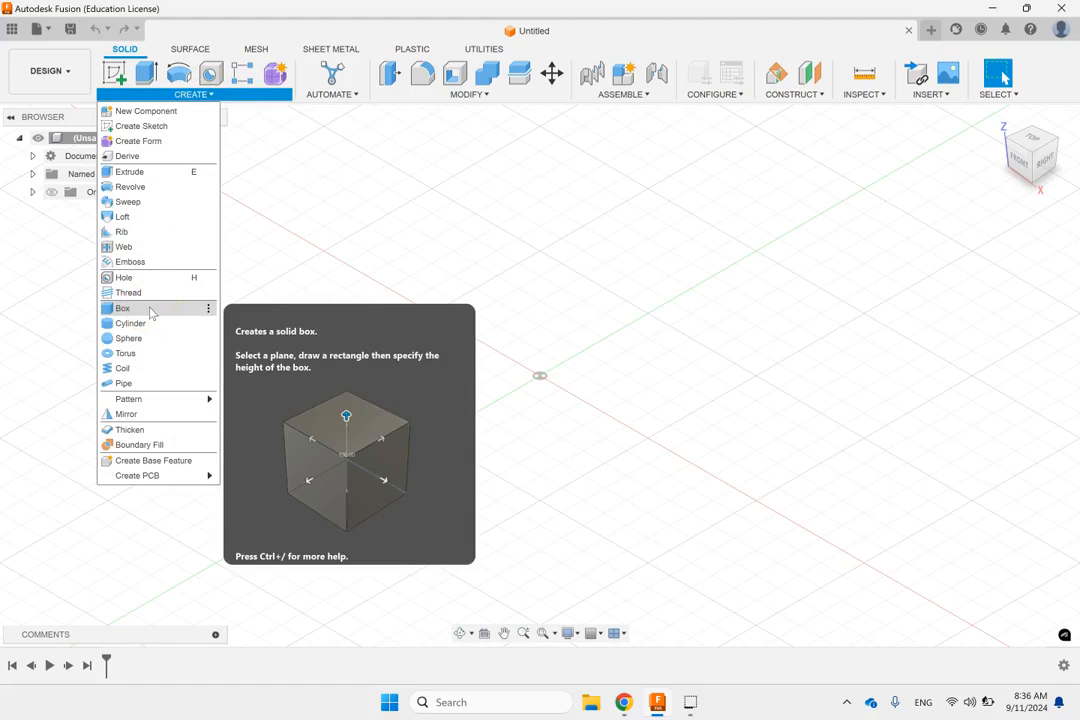
{"action": "left_click", "coordinate": [122, 308]}
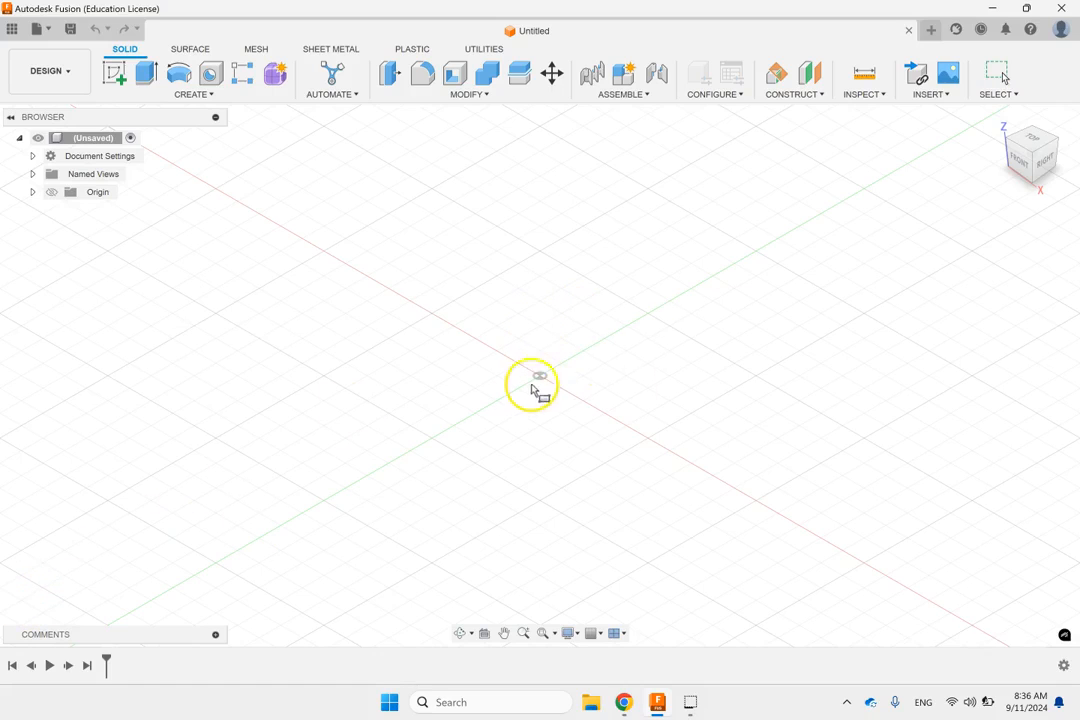
{"action": "left_click", "coordinate": [540, 380]}
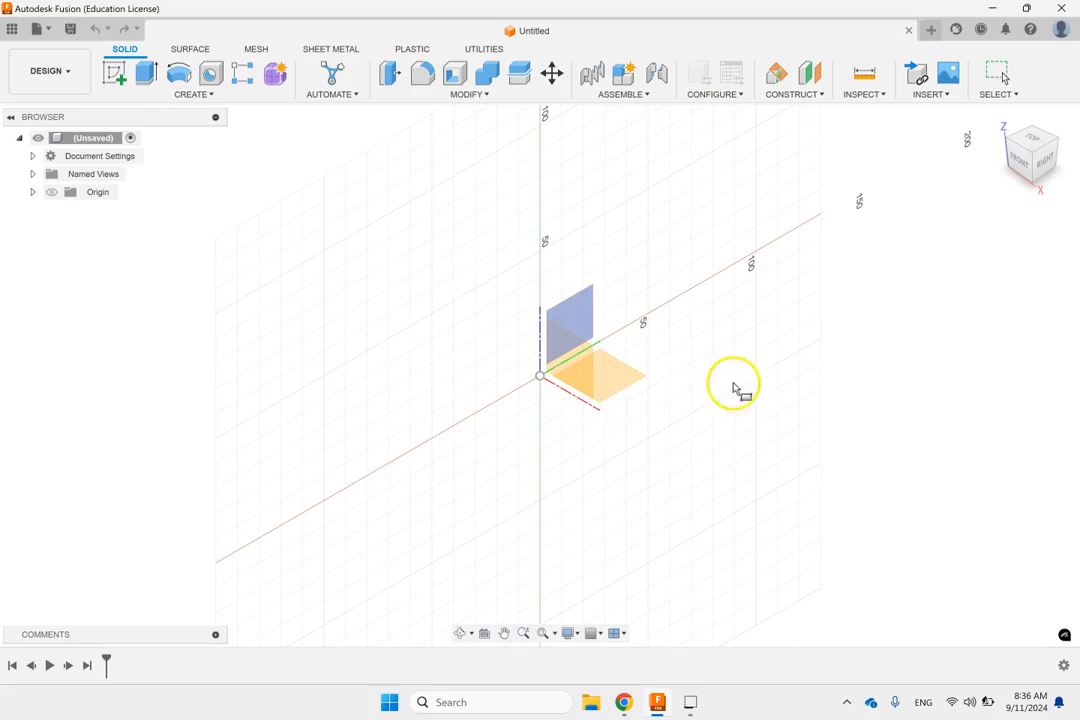
{"action": "left_click", "coordinate": [626, 376]}
{"action": "left_click", "coordinate": [540, 376]}
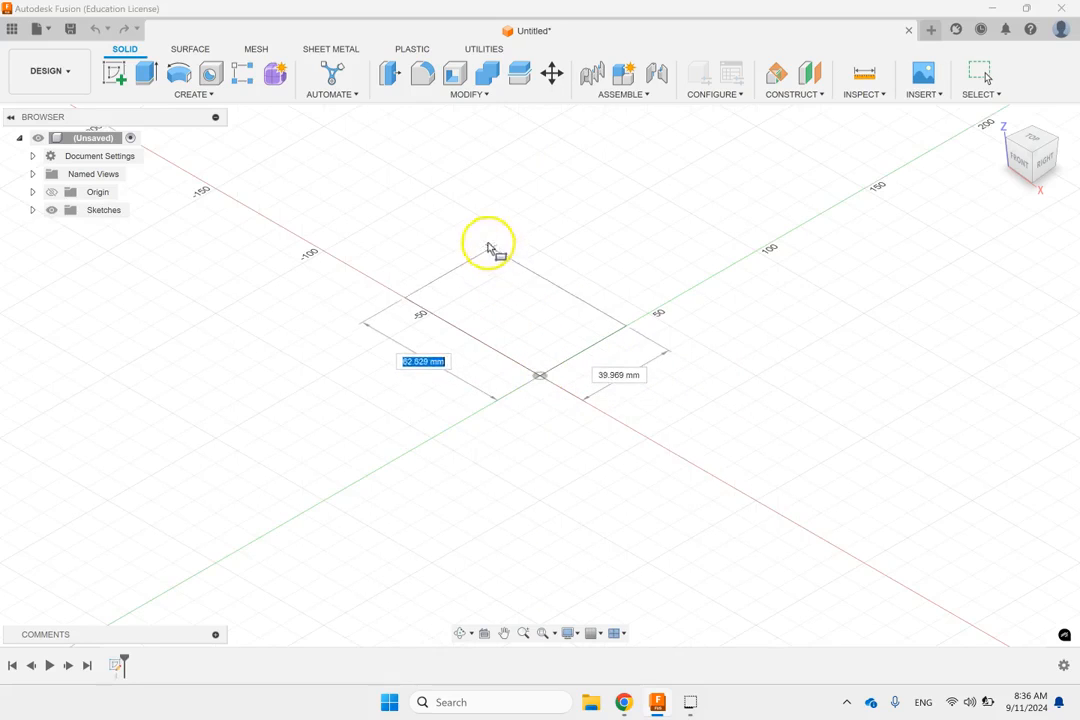
{"action": "left_click", "coordinate": [525, 203]}
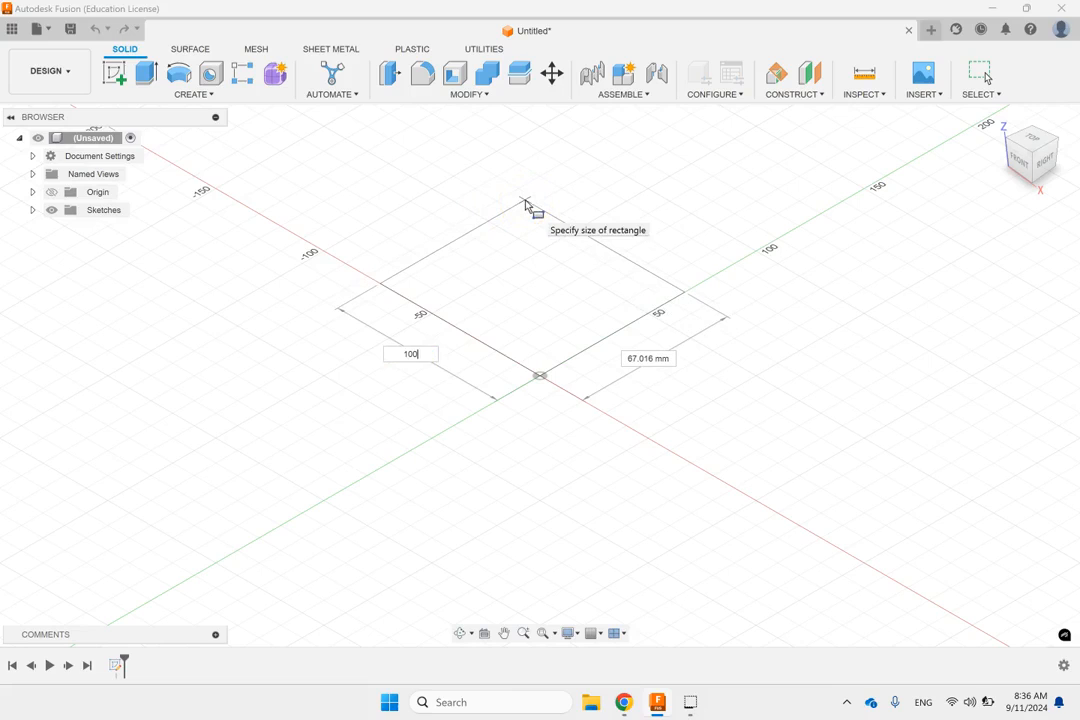
{"action": "type", "text": "100"}
{"action": "key", "text": "Tab"}
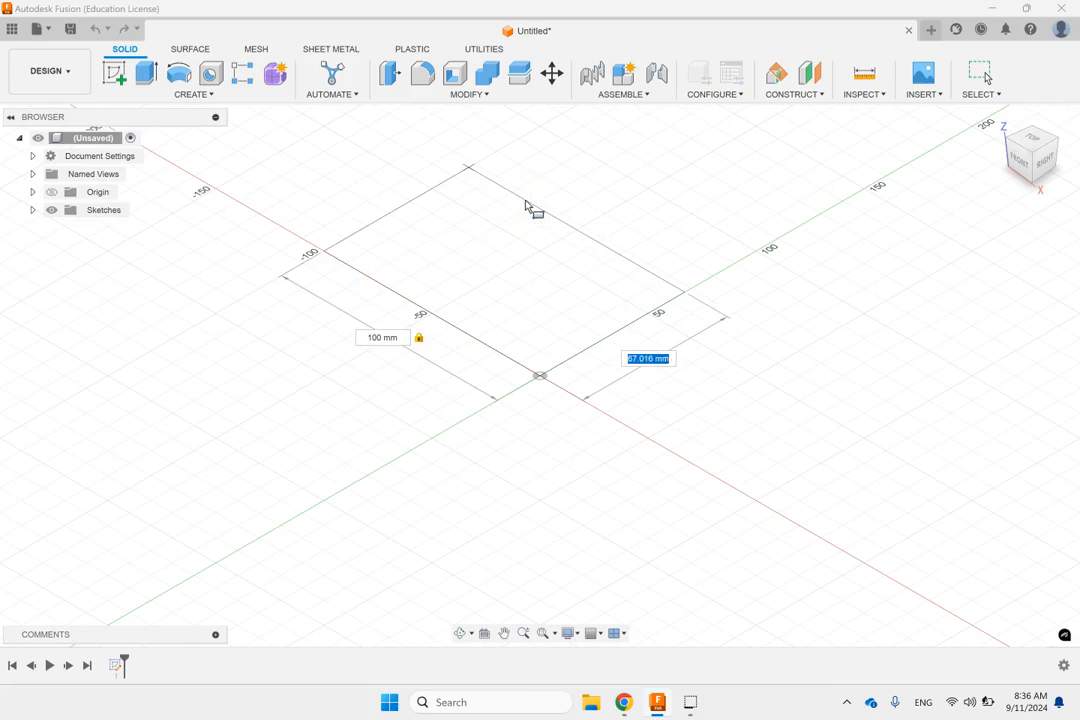
{"action": "type", "text": "80"}
{"action": "key", "text": "Tab"}
{"action": "left_click", "coordinate": [516, 205]}
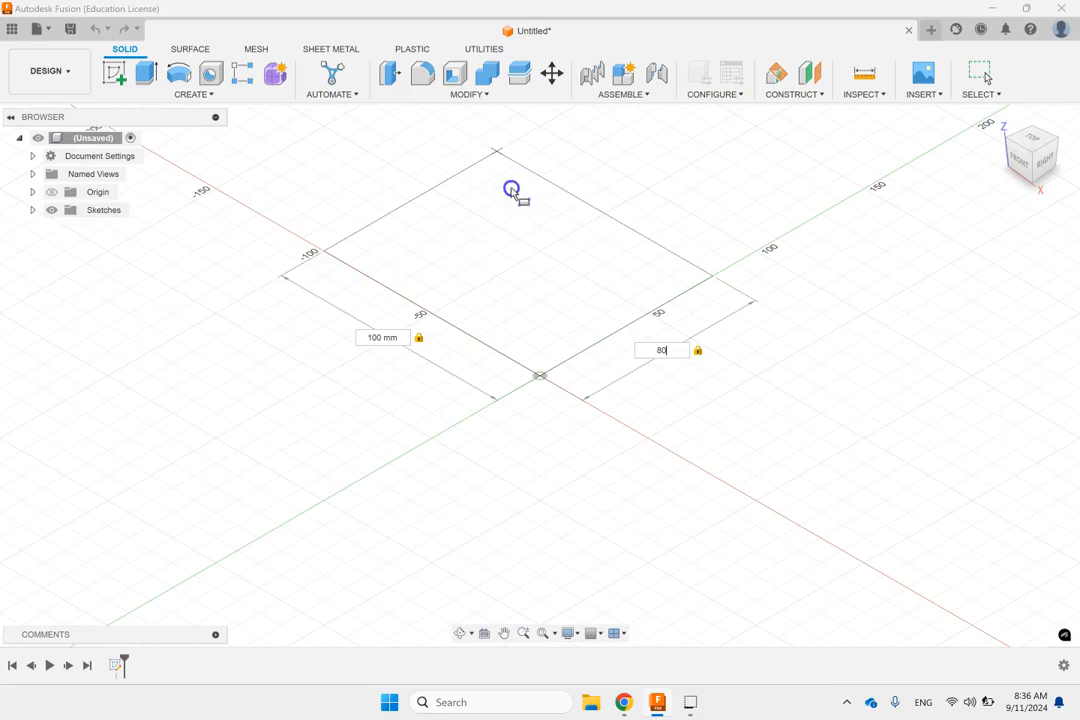
{"action": "left_click", "coordinate": [506, 145]}
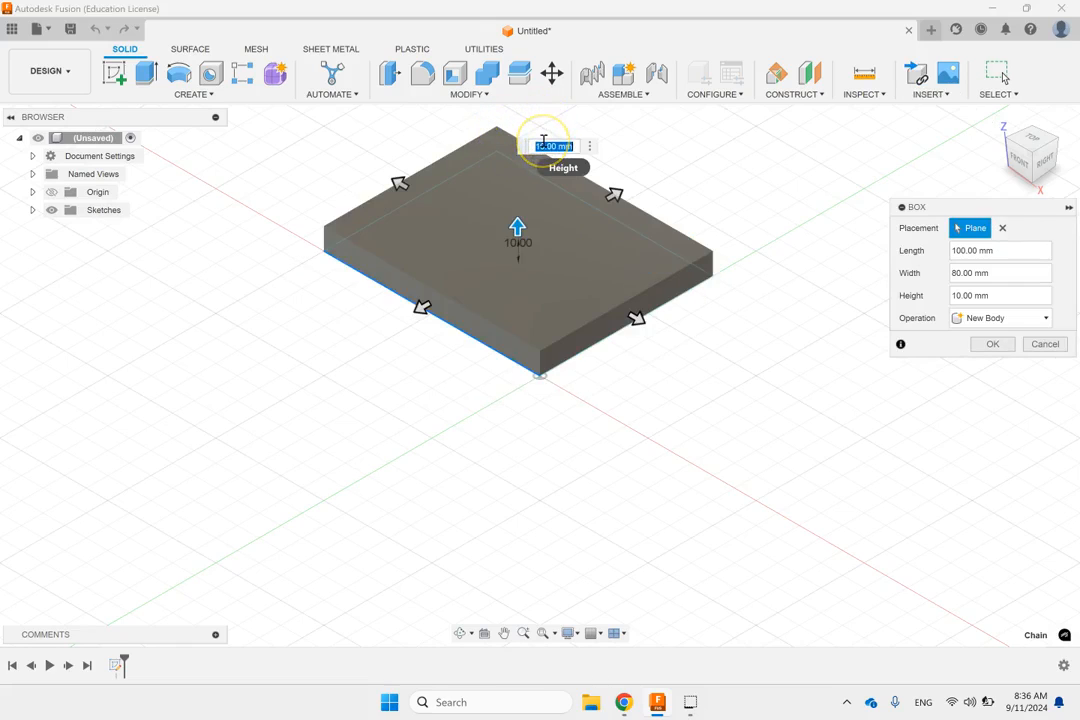
Step: Set the box's height to 50 mm and finish it as a new body
{"action": "type", "text": "50"}
{"action": "key", "text": "Return"}
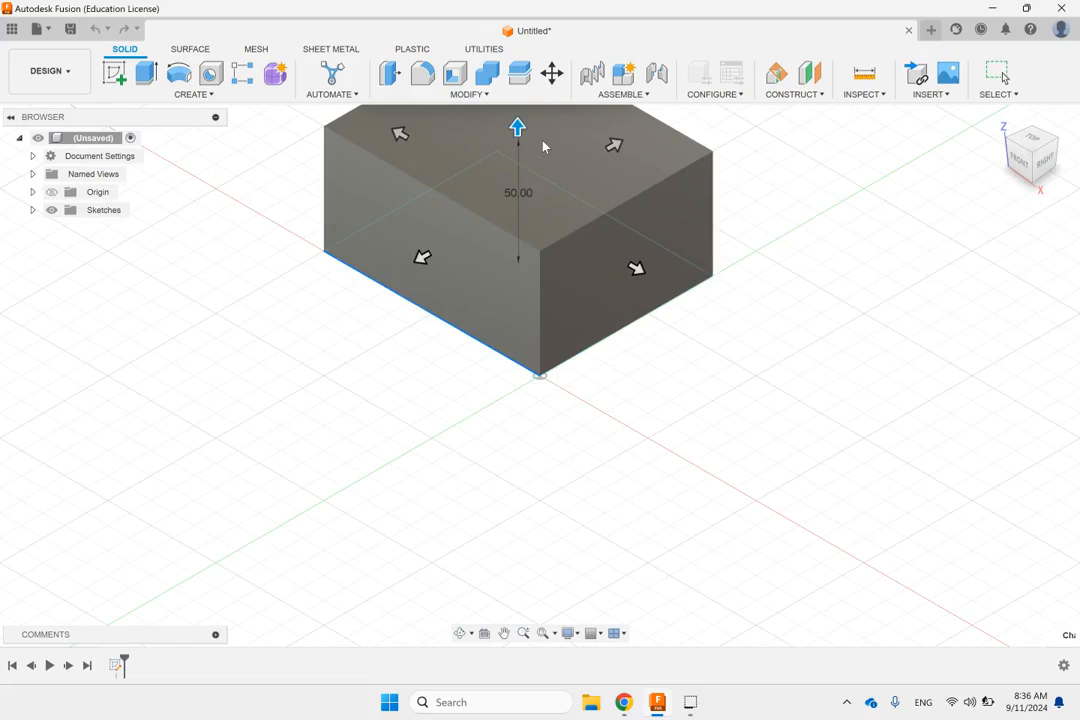
{"action": "left_click", "coordinate": [745, 313]}
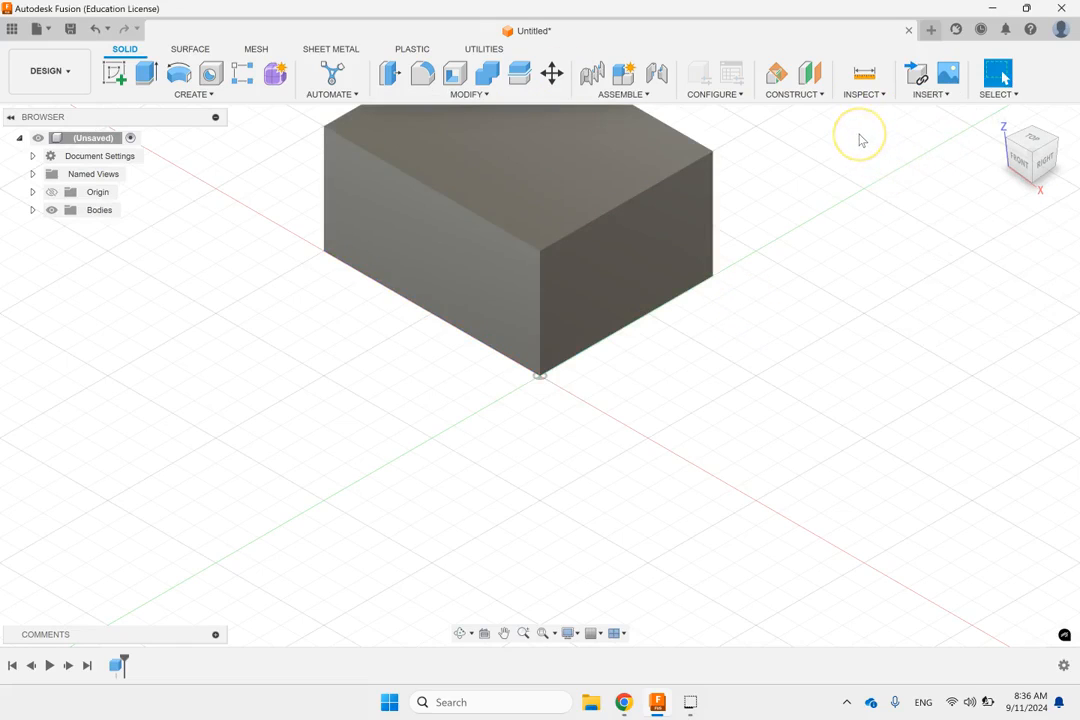
{"action": "middle_click", "coordinate": [601, 301]}
{"action": "middle_click", "coordinate": [601, 301]}
{"action": "scroll", "coordinate": [608, 299], "scroll_direction": "up", "scroll_amount": 1}
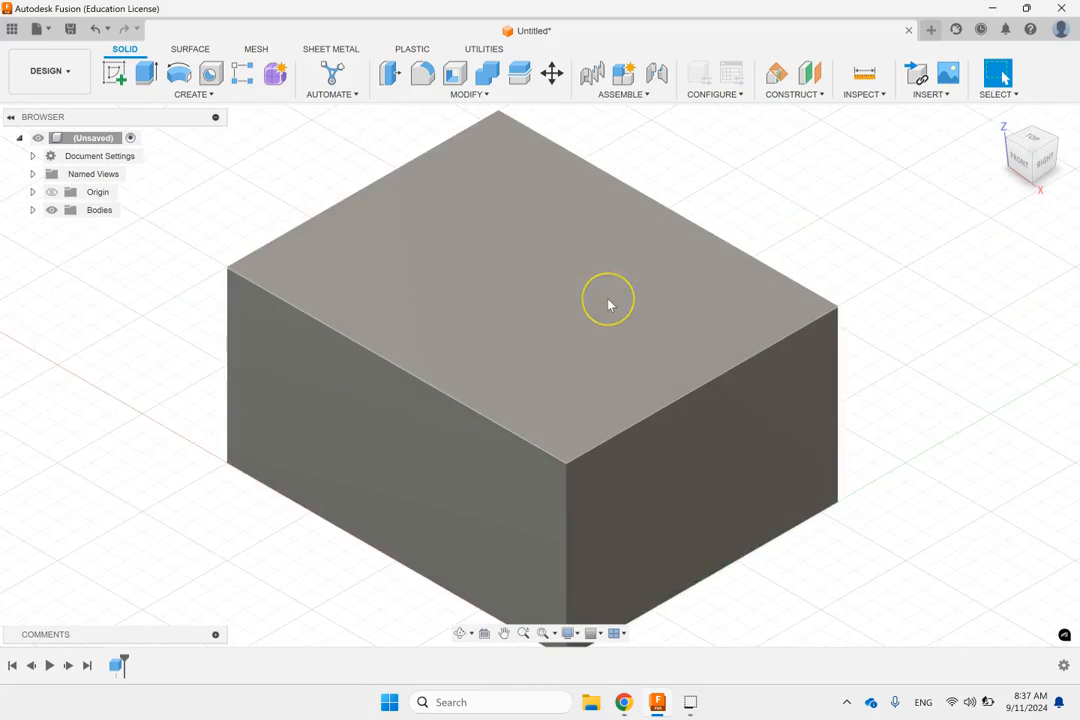
{"action": "scroll", "coordinate": [608, 305], "scroll_direction": "down", "scroll_amount": 2}
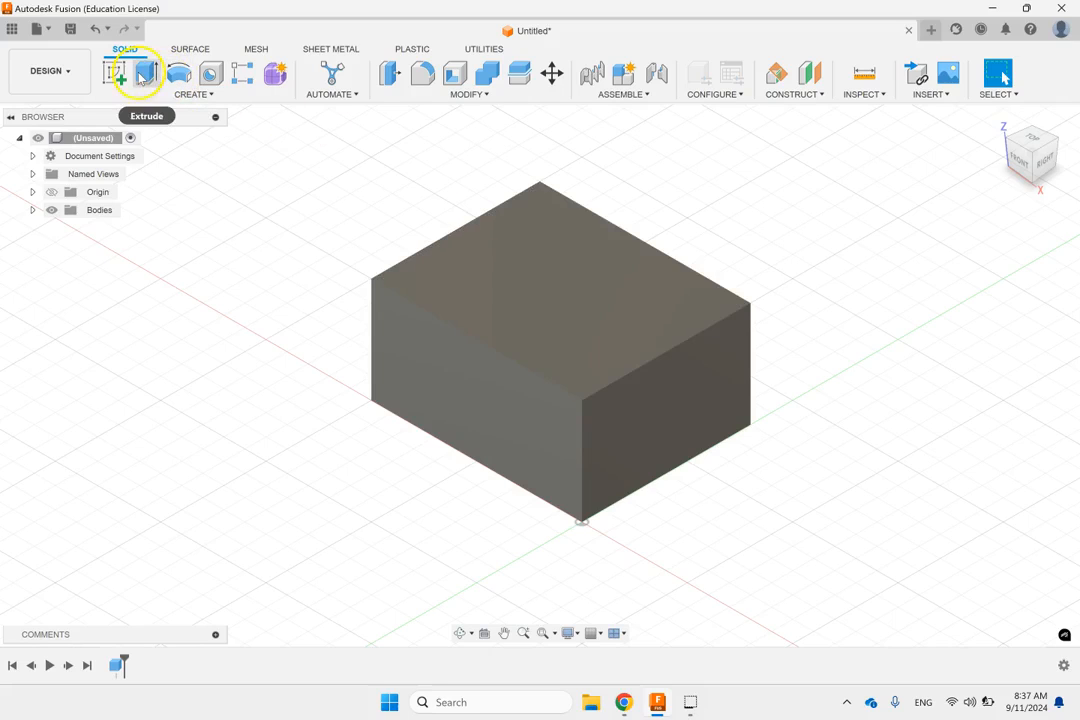
{"action": "left_click", "coordinate": [190, 94]}
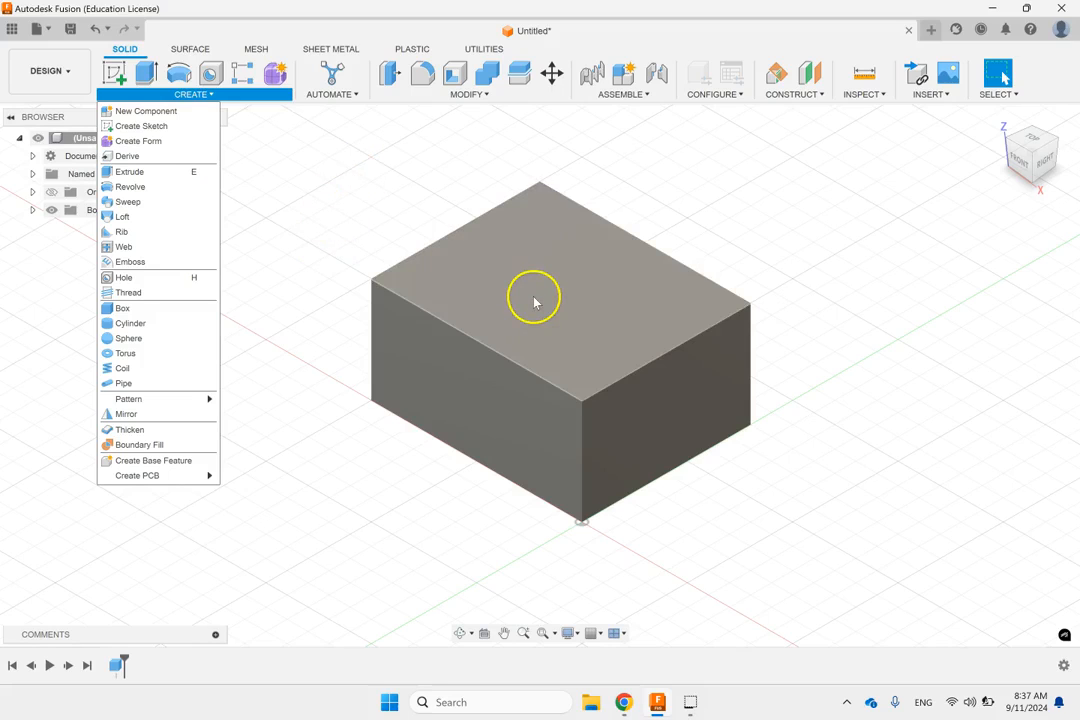
{"action": "left_click", "coordinate": [335, 200]}
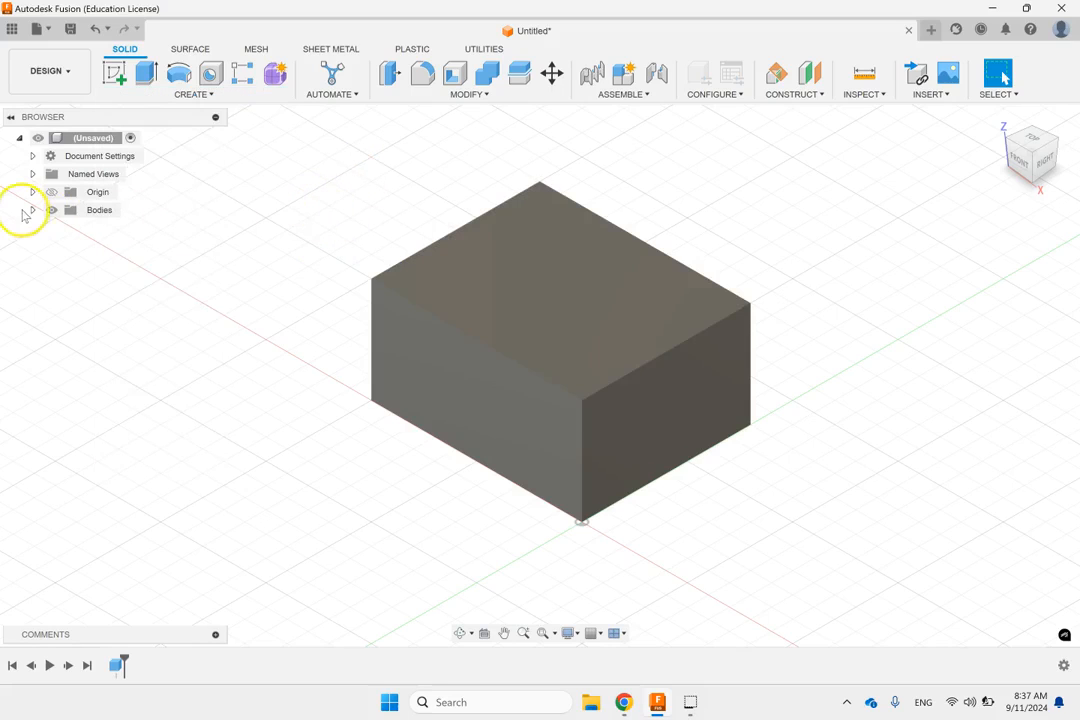
Step: Delete the box body from the design
{"action": "left_click", "coordinate": [31, 212]}
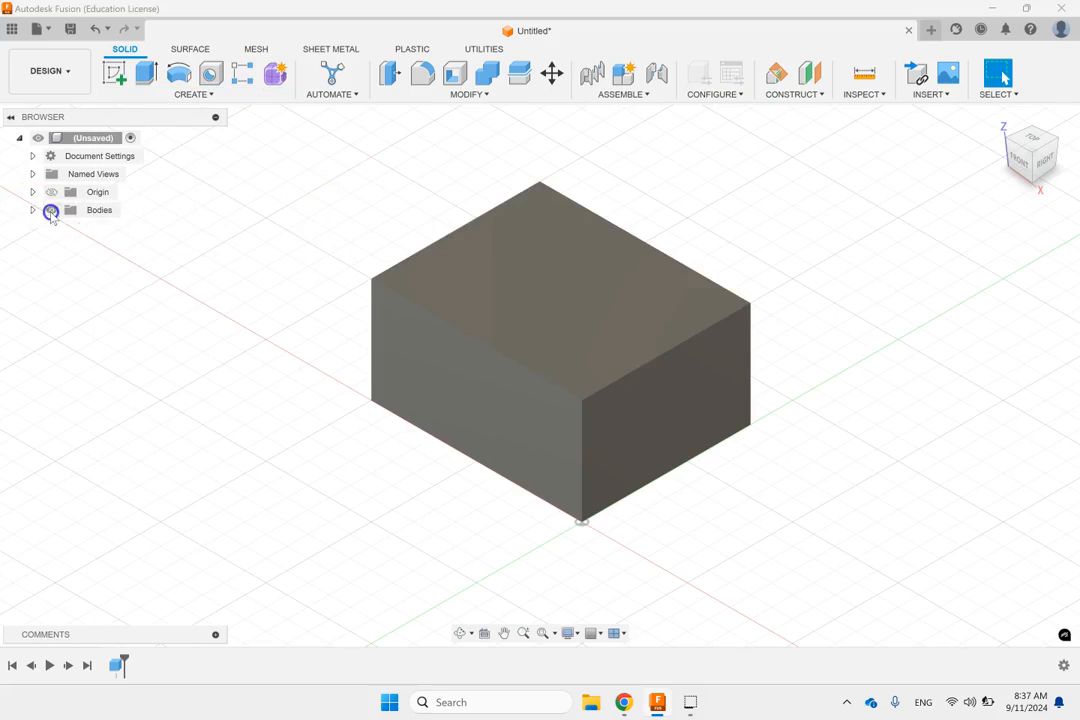
{"action": "left_click", "coordinate": [114, 230]}
{"action": "right_click", "coordinate": [117, 232]}
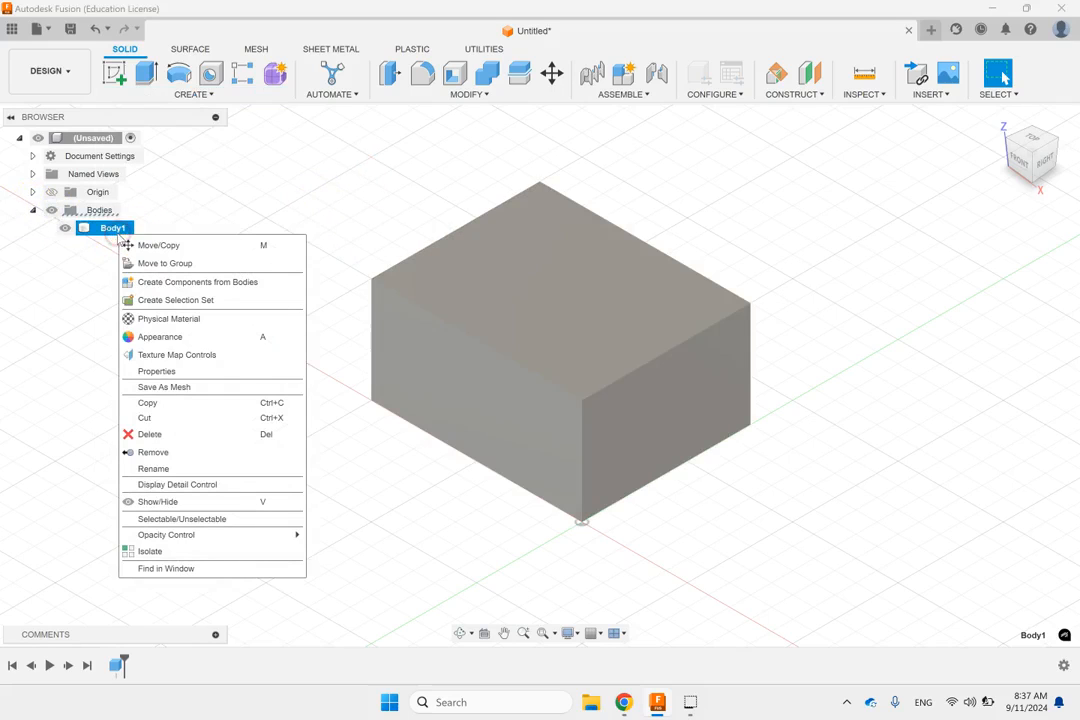
{"action": "left_click", "coordinate": [145, 434]}
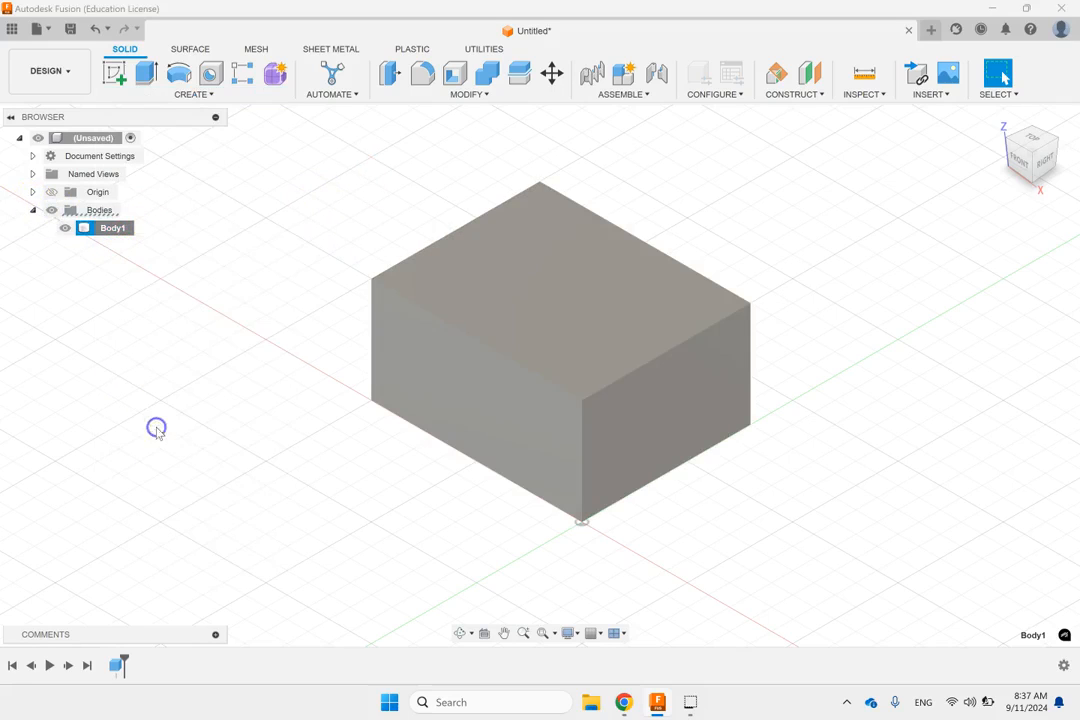
Step: Create a solid cylinder on the XY plane centred on the origin, 50 mm in diameter and 30 mm high, as a new body
{"action": "left_click", "coordinate": [196, 94]}
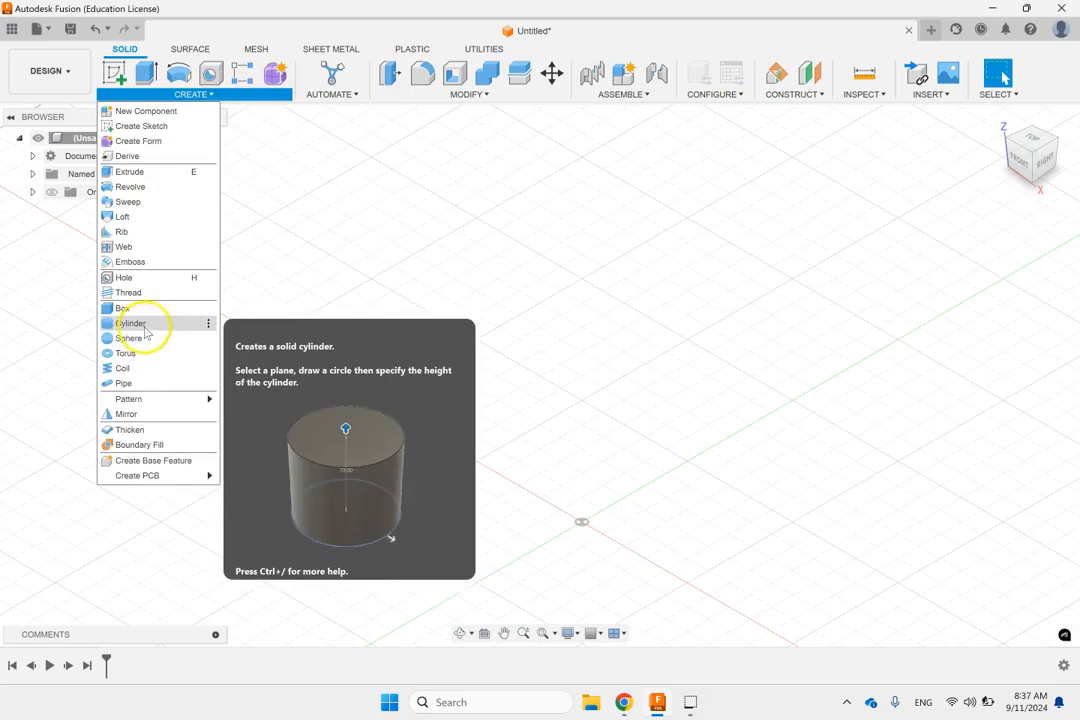
{"action": "left_click", "coordinate": [140, 324]}
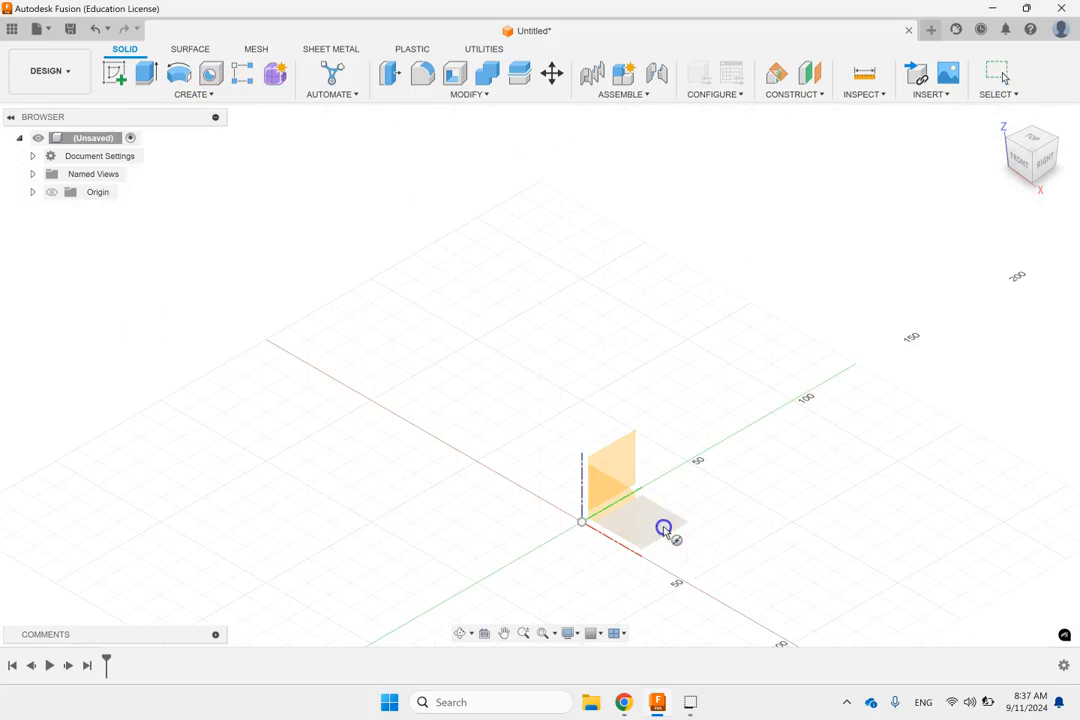
{"action": "left_click", "coordinate": [668, 532]}
{"action": "left_click", "coordinate": [582, 522]}
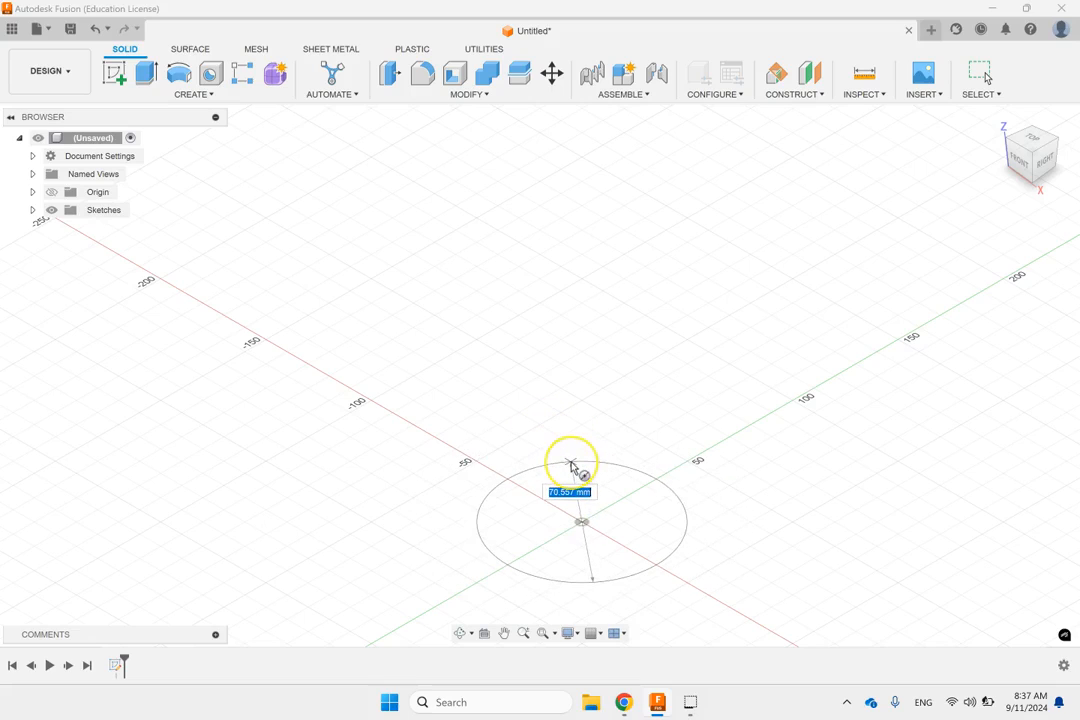
{"action": "type", "text": "50"}
{"action": "key", "text": "Return"}
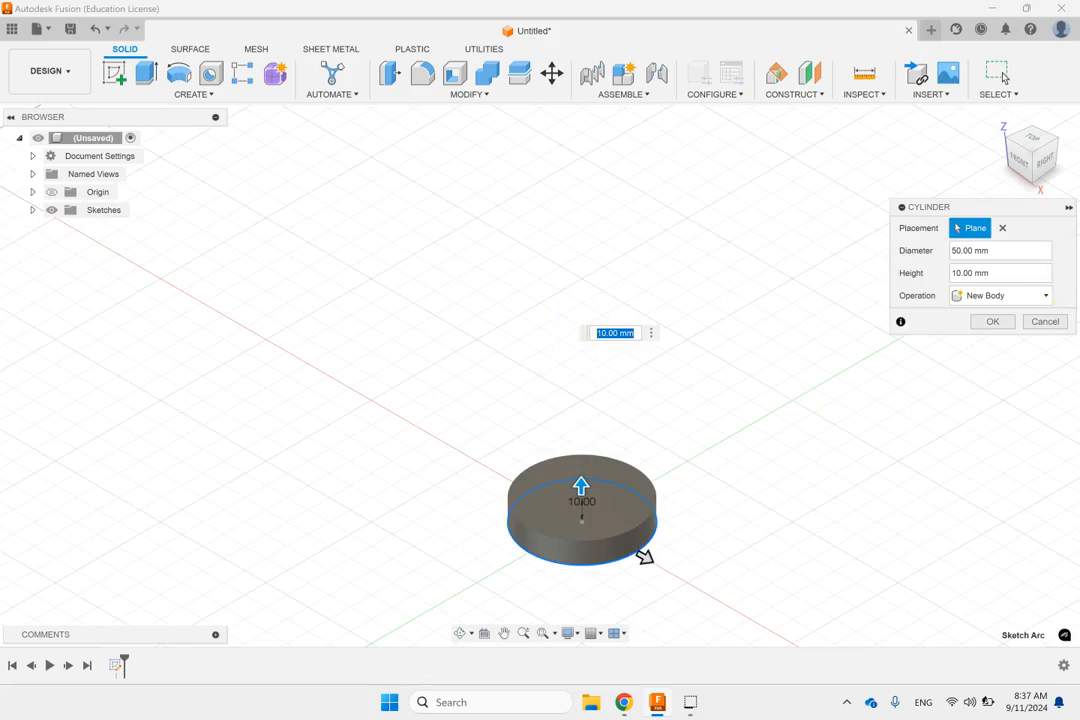
{"action": "left_click", "coordinate": [996, 272]}
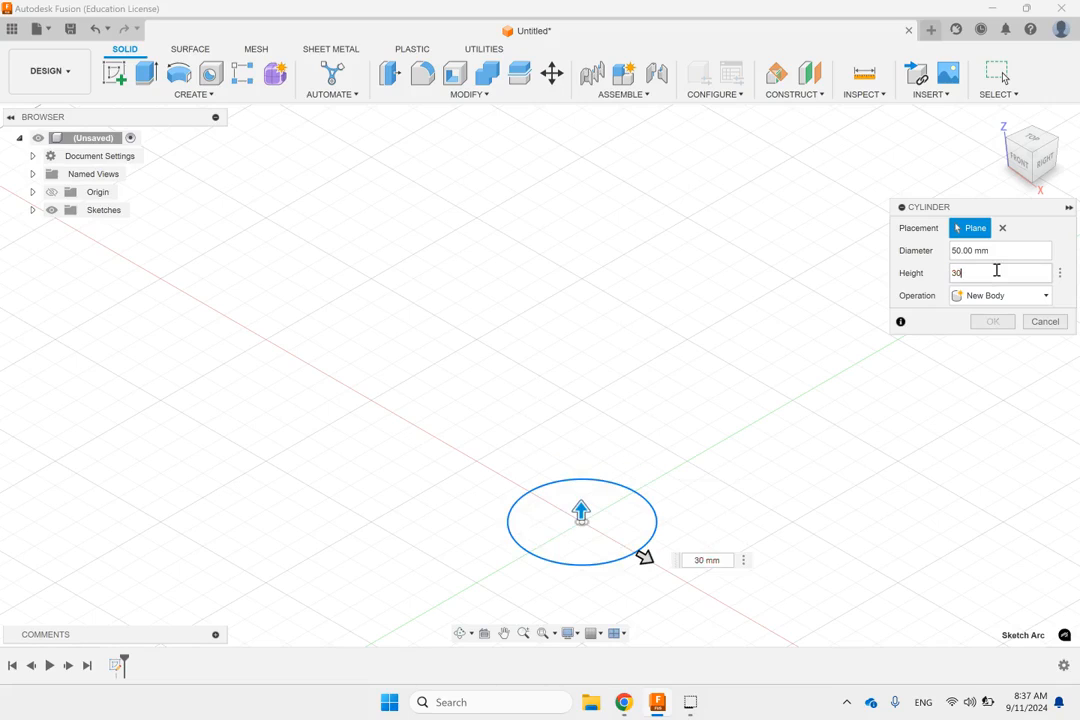
{"action": "type", "text": "30"}
{"action": "left_click", "coordinate": [983, 321]}
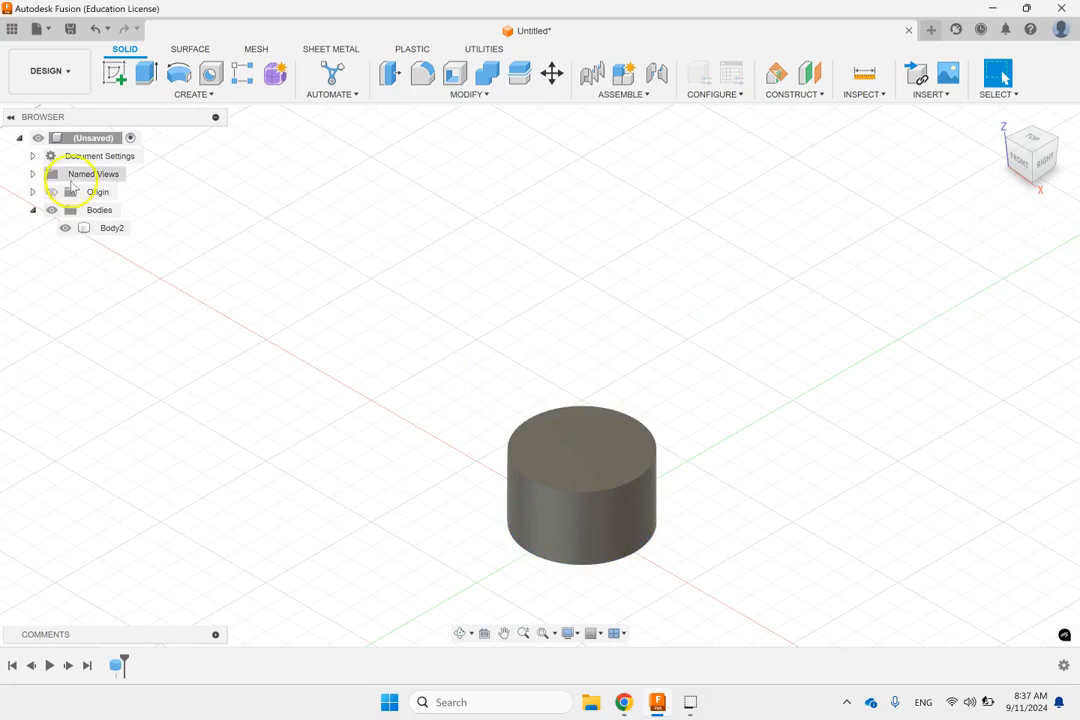
Step: Delete the cylinder body from the design
{"action": "right_click", "coordinate": [108, 227]}
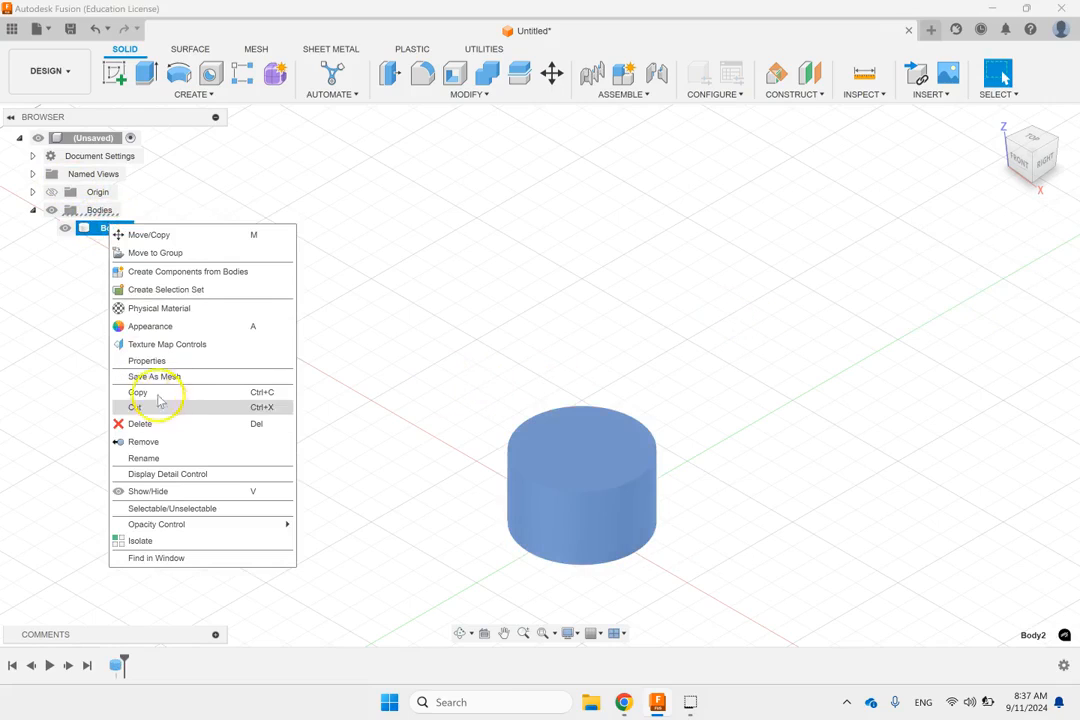
{"action": "left_click", "coordinate": [140, 423]}
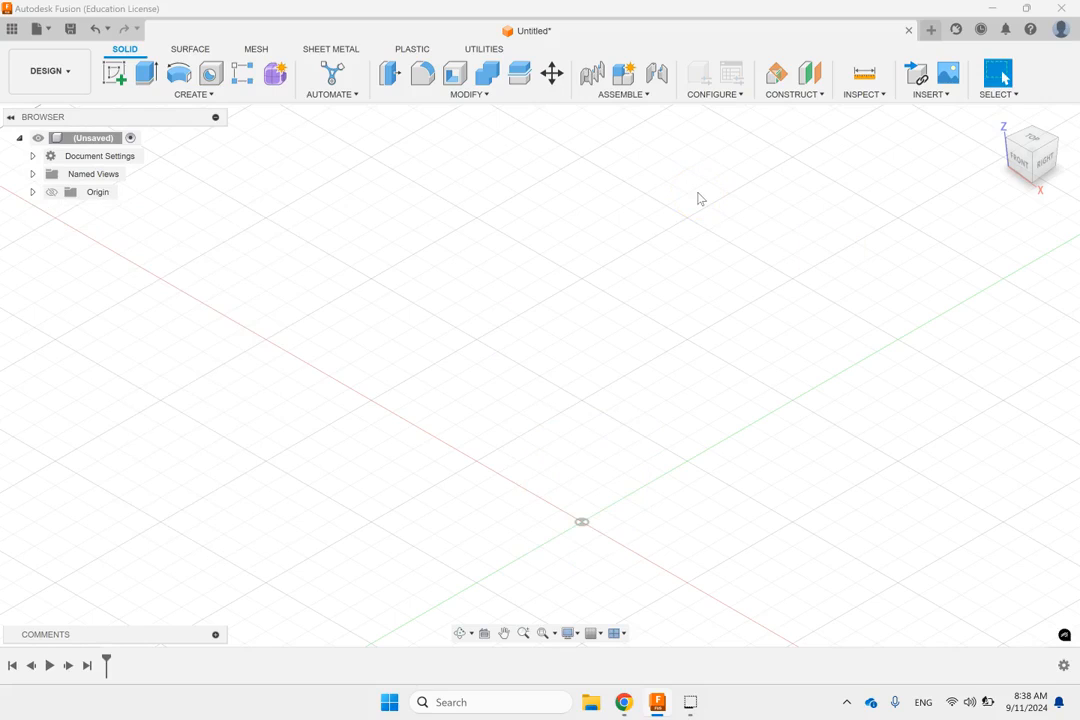
Step: Start a new sketch on the XY origin plane
{"action": "left_click", "coordinate": [32, 192]}
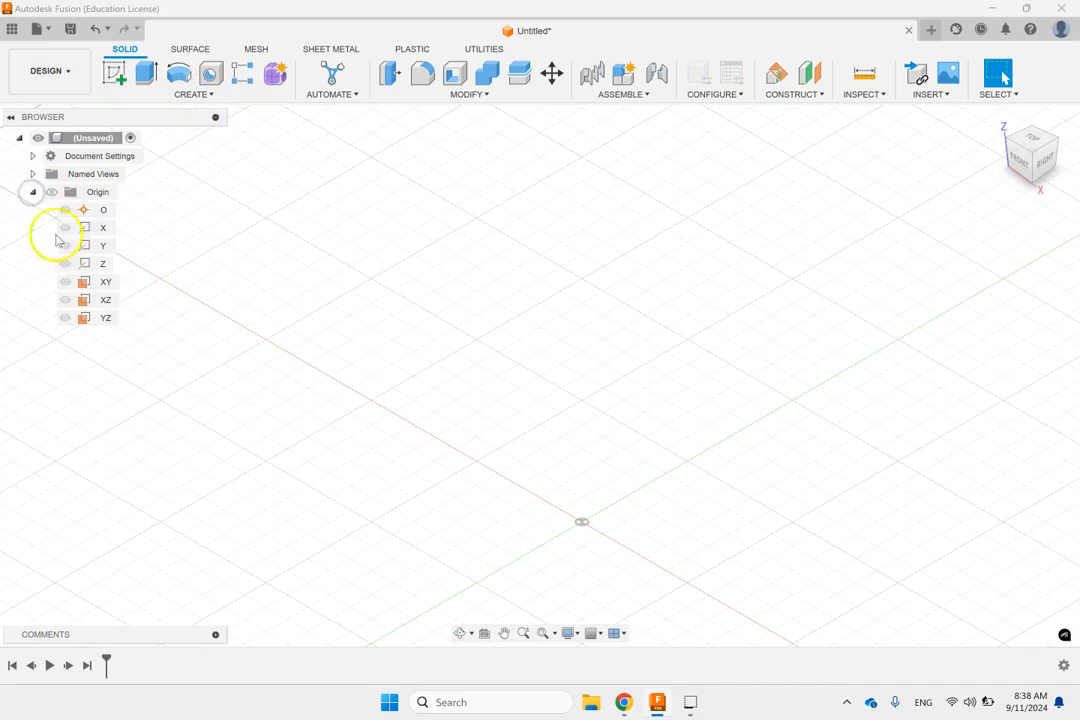
{"action": "left_click", "coordinate": [105, 283]}
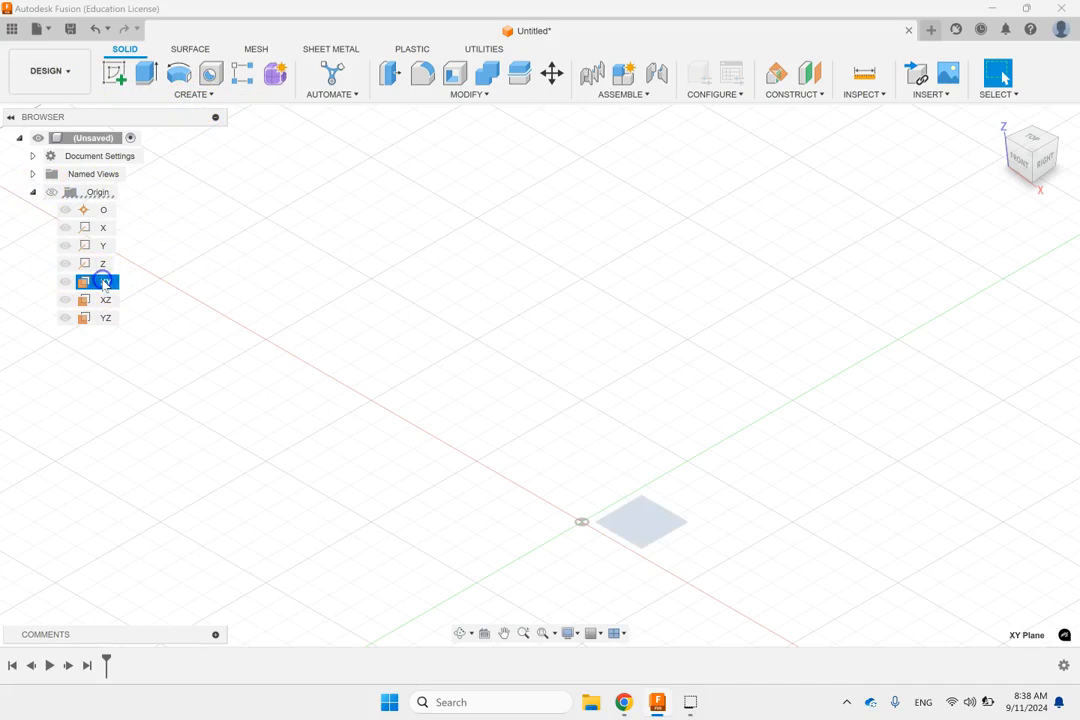
{"action": "left_click", "coordinate": [114, 72]}
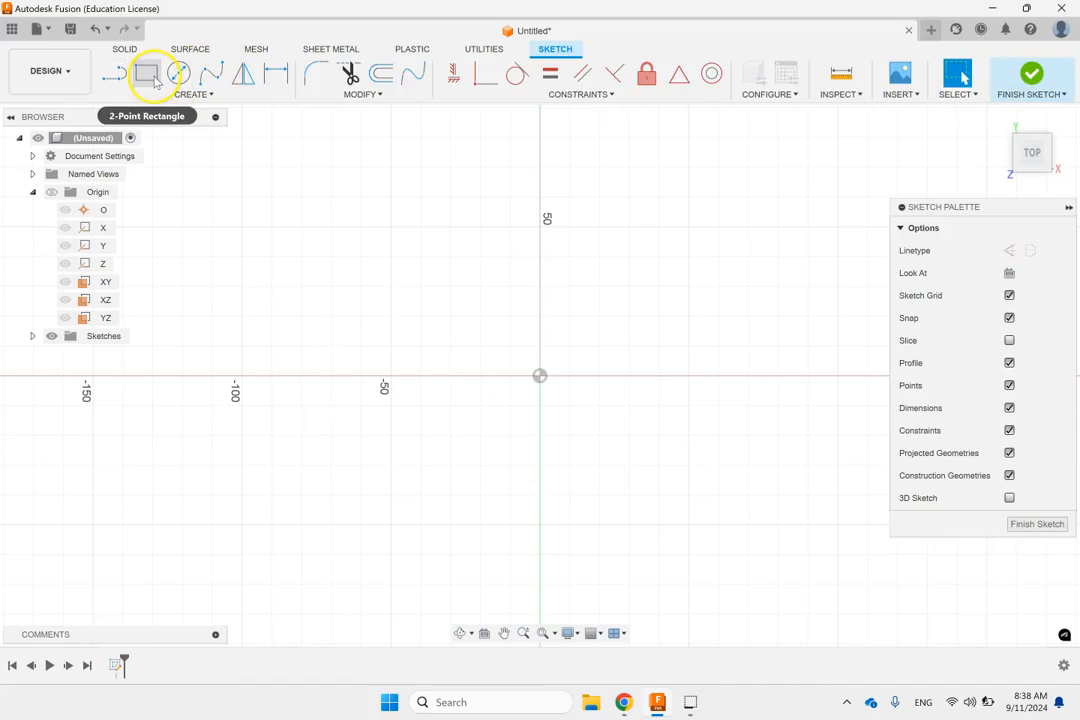
{"action": "left_click", "coordinate": [193, 94]}
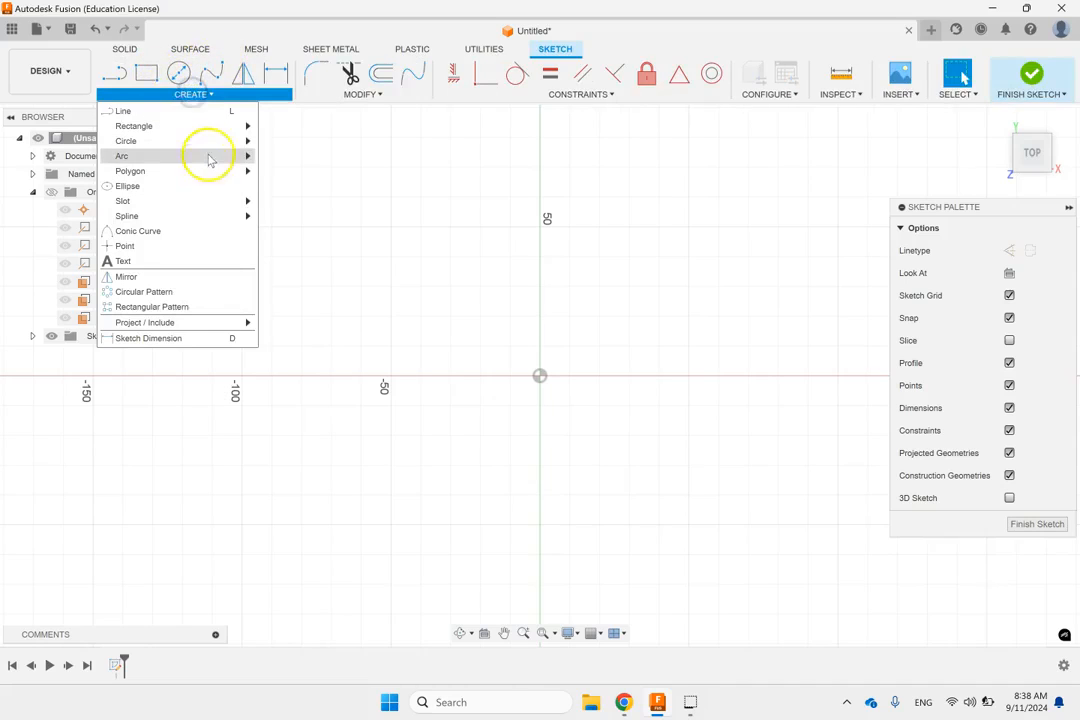
{"action": "mouse_move", "coordinate": [207, 178]}
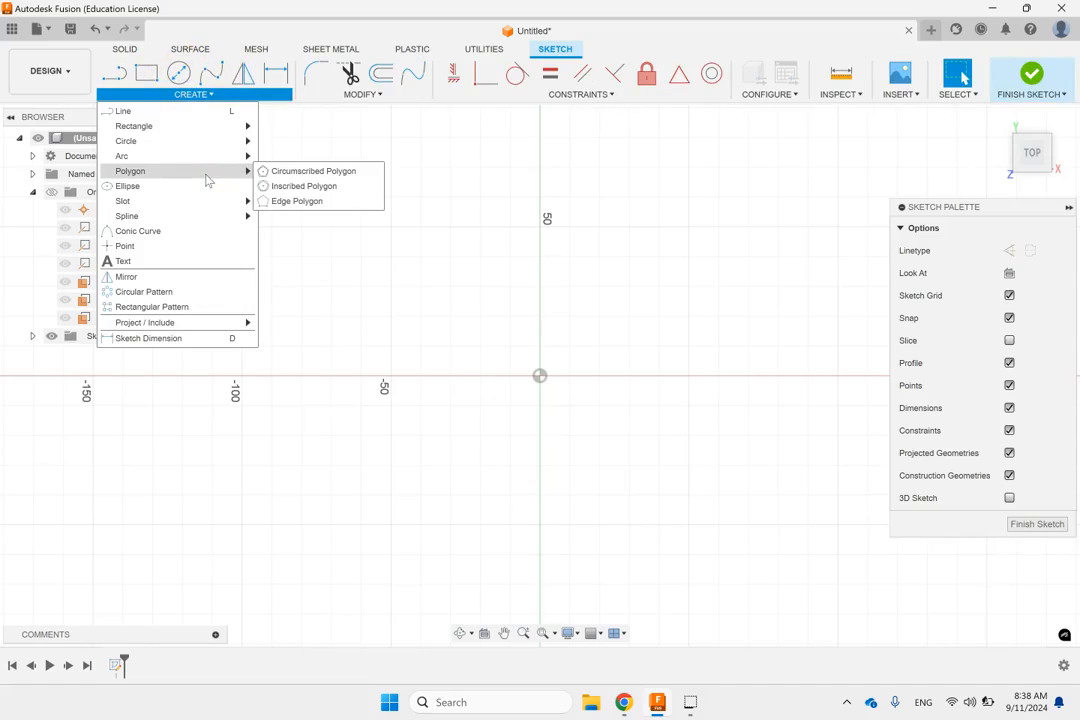
{"action": "left_click", "coordinate": [305, 172]}
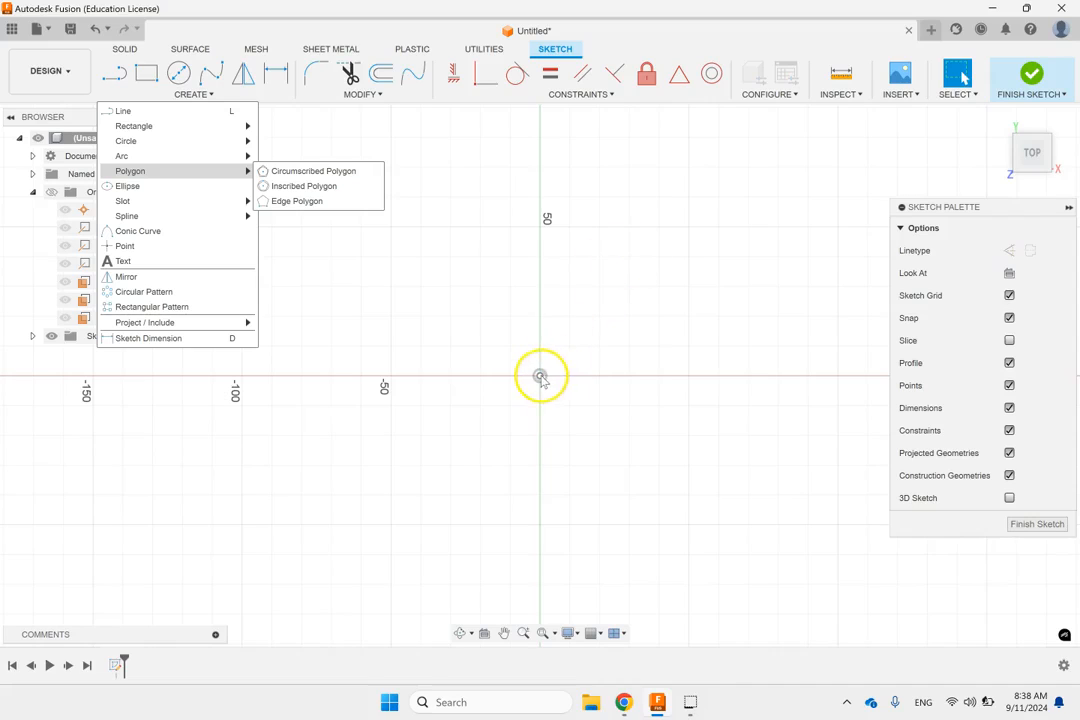
{"action": "left_click", "coordinate": [541, 377]}
{"action": "left_click", "coordinate": [563, 343]}
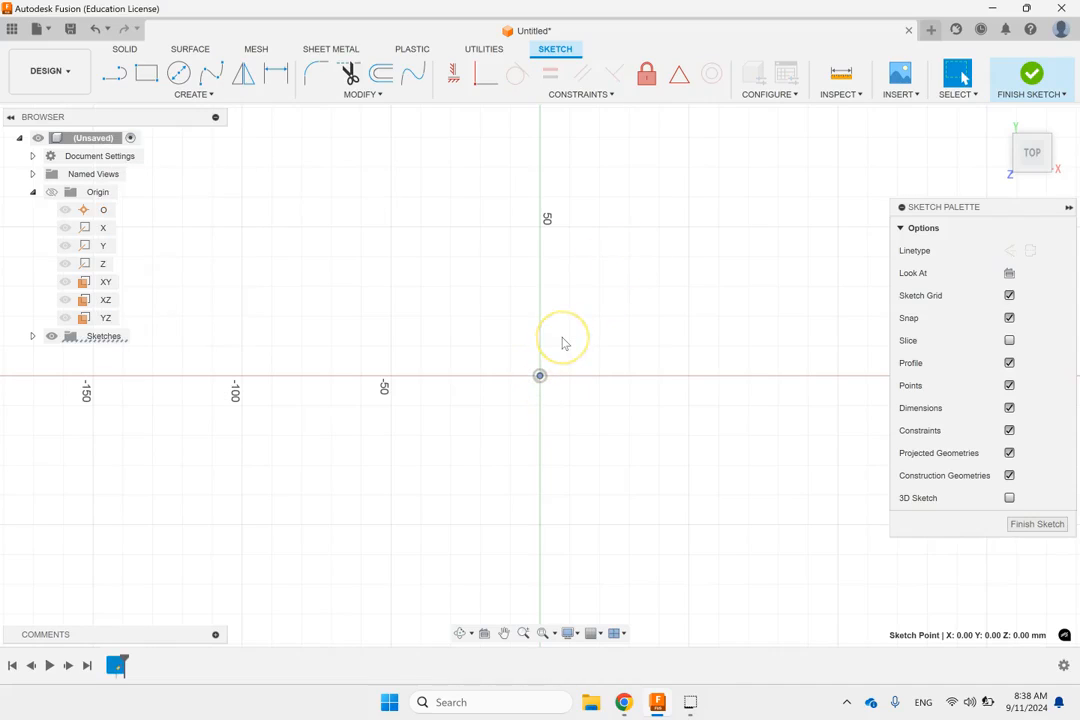
{"action": "left_click", "coordinate": [568, 312]}
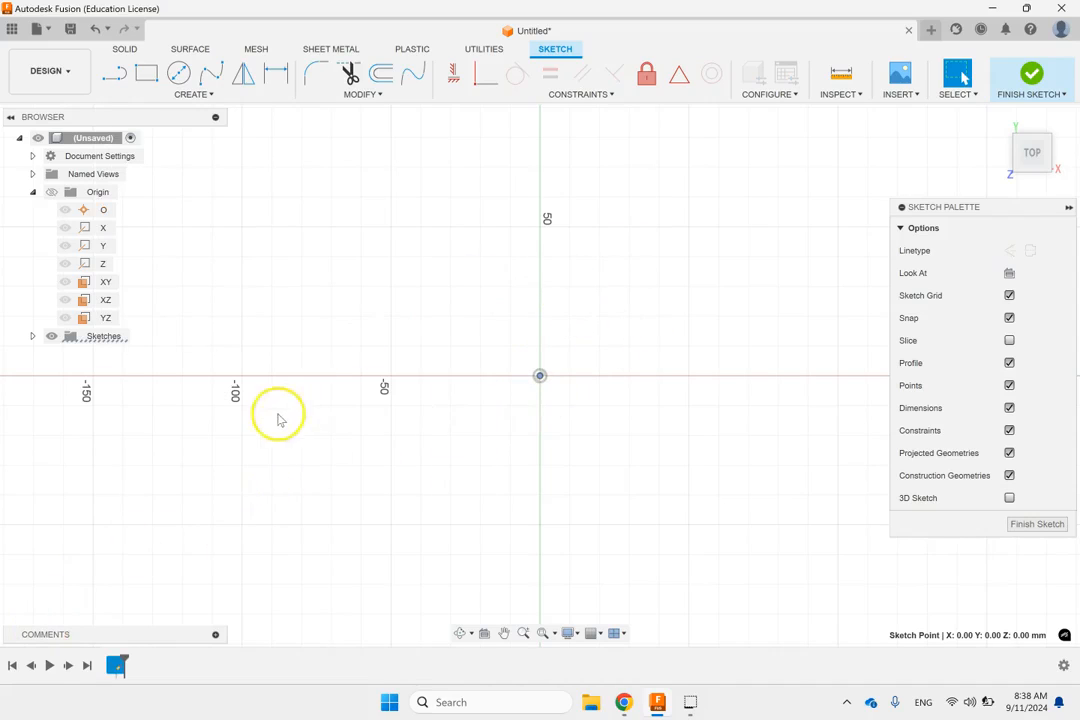
Step: Sketch a five-sided circumscribed polygon centred on the origin, with a 30 mm radius to the midpoint of its horizontal upper edge
{"action": "left_click", "coordinate": [210, 95]}
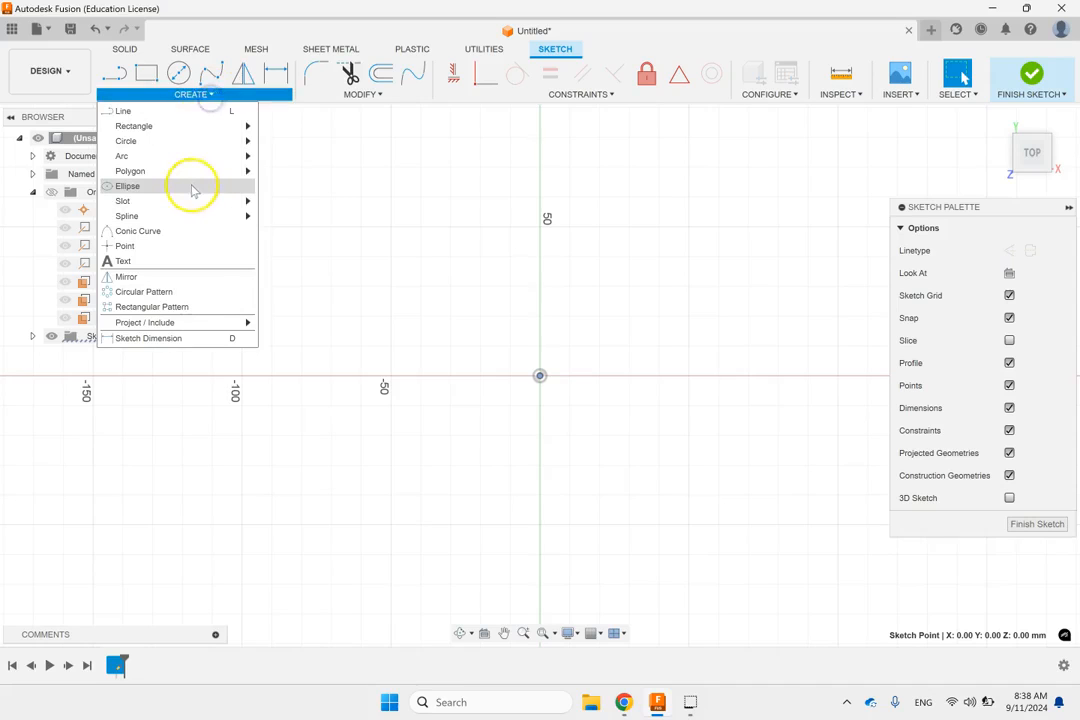
{"action": "mouse_move", "coordinate": [181, 174]}
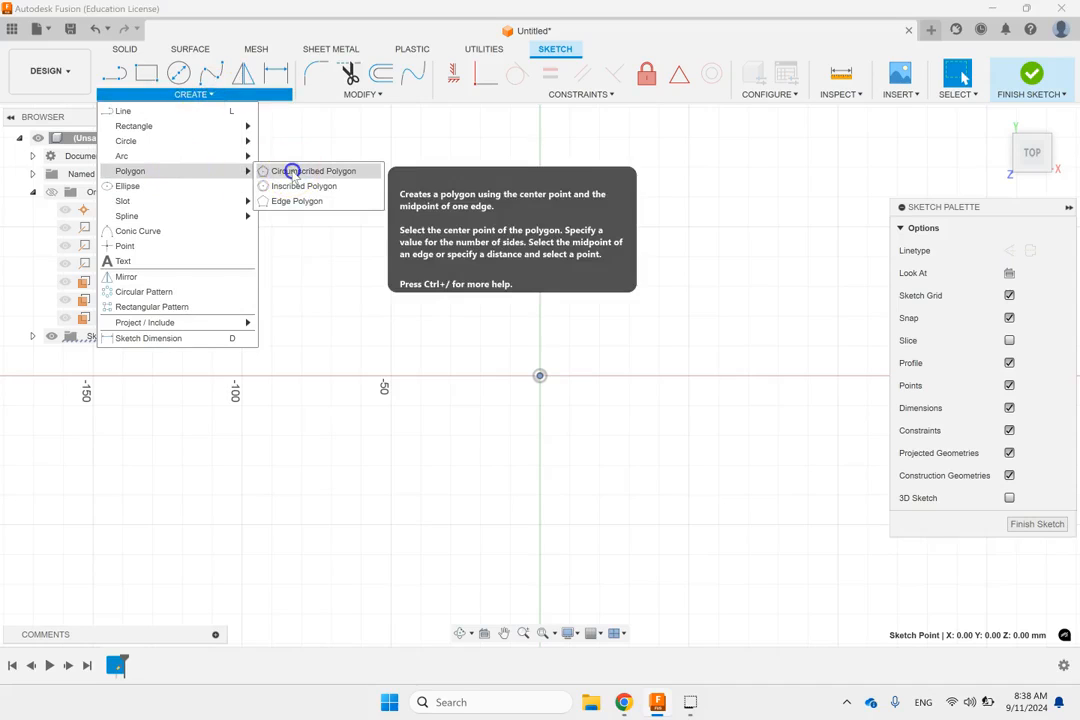
{"action": "left_click", "coordinate": [289, 170]}
{"action": "left_click", "coordinate": [540, 377]}
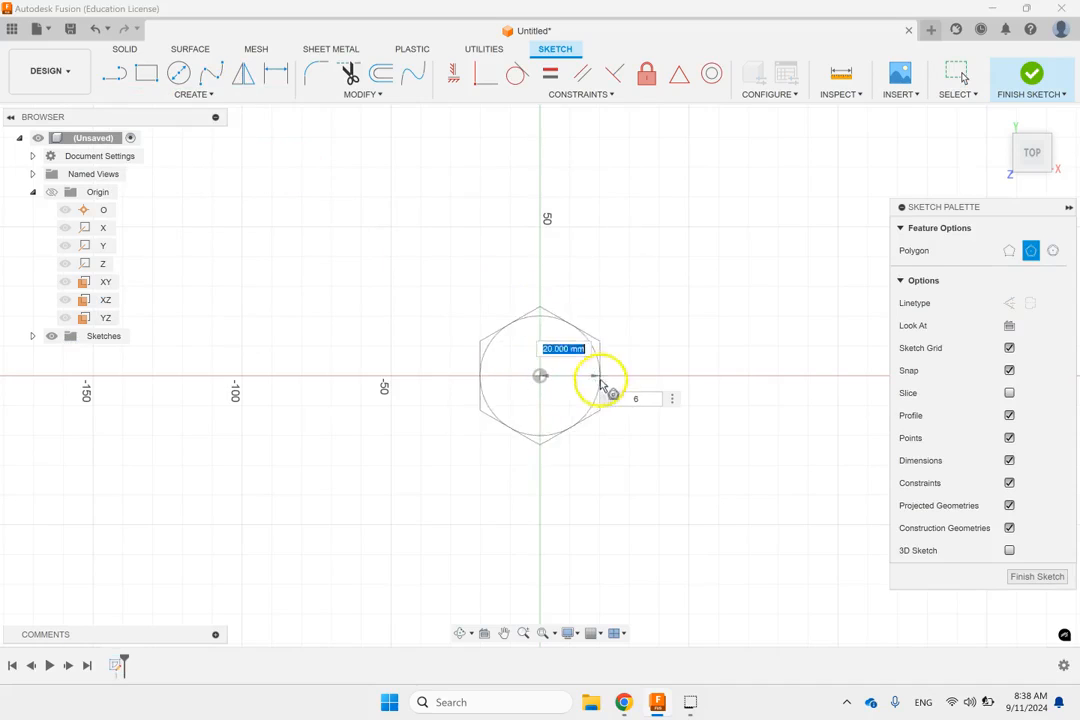
{"action": "left_click", "coordinate": [637, 398]}
{"action": "type", "text": "5"}
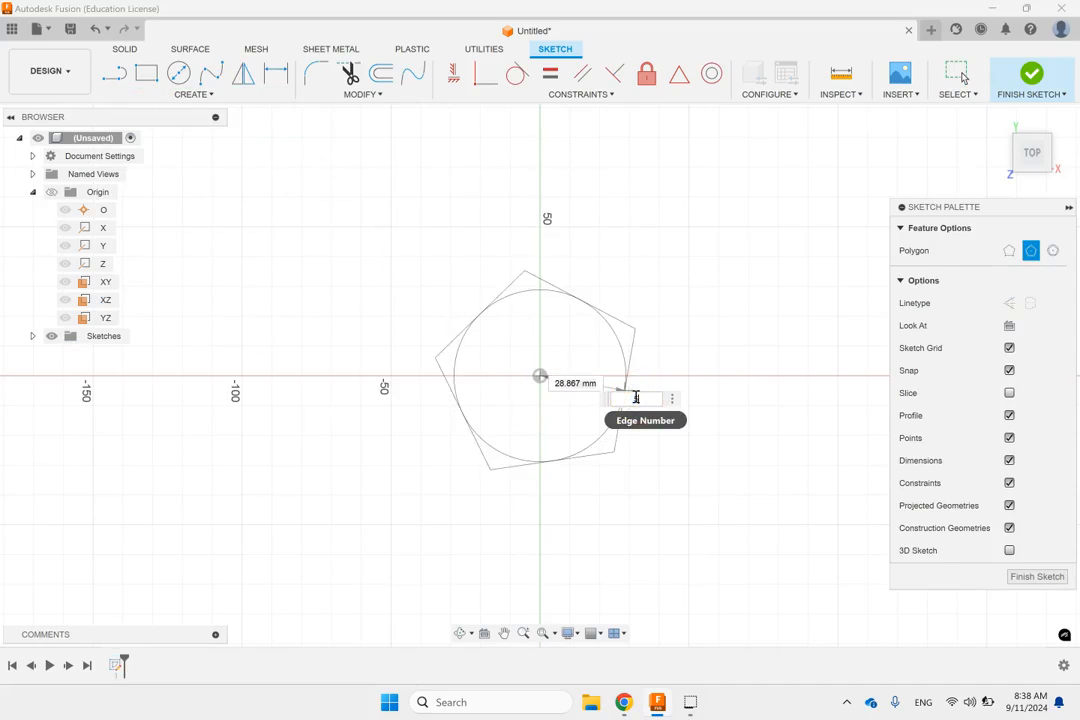
{"action": "left_click", "coordinate": [540, 289]}
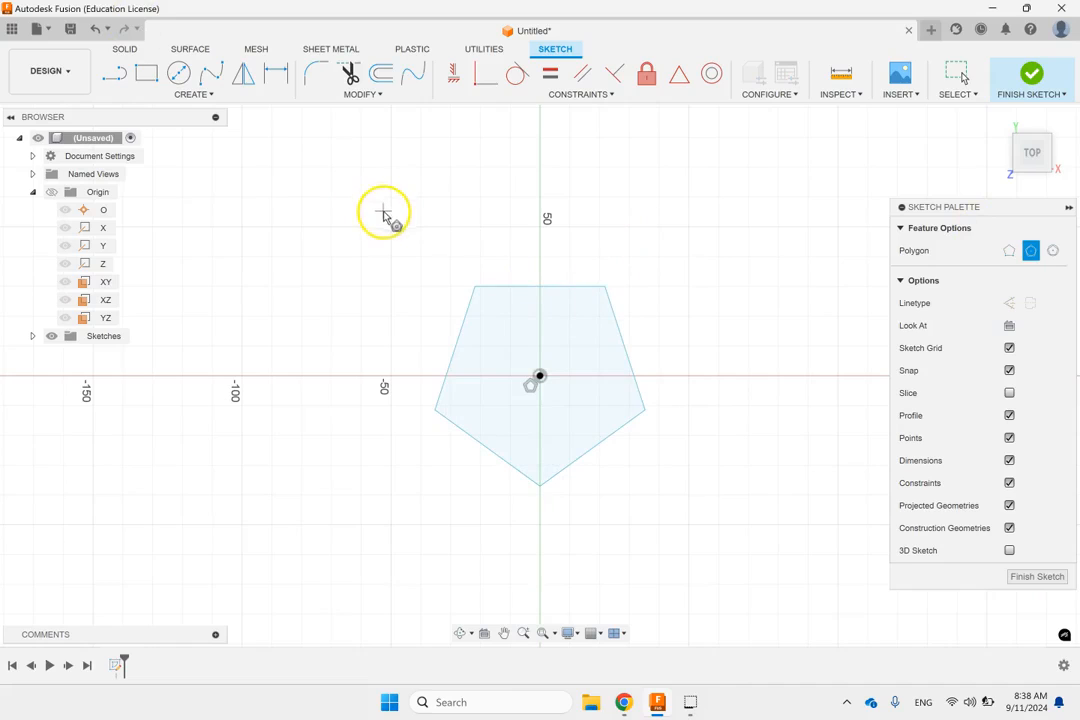
{"action": "key", "text": "Escape"}
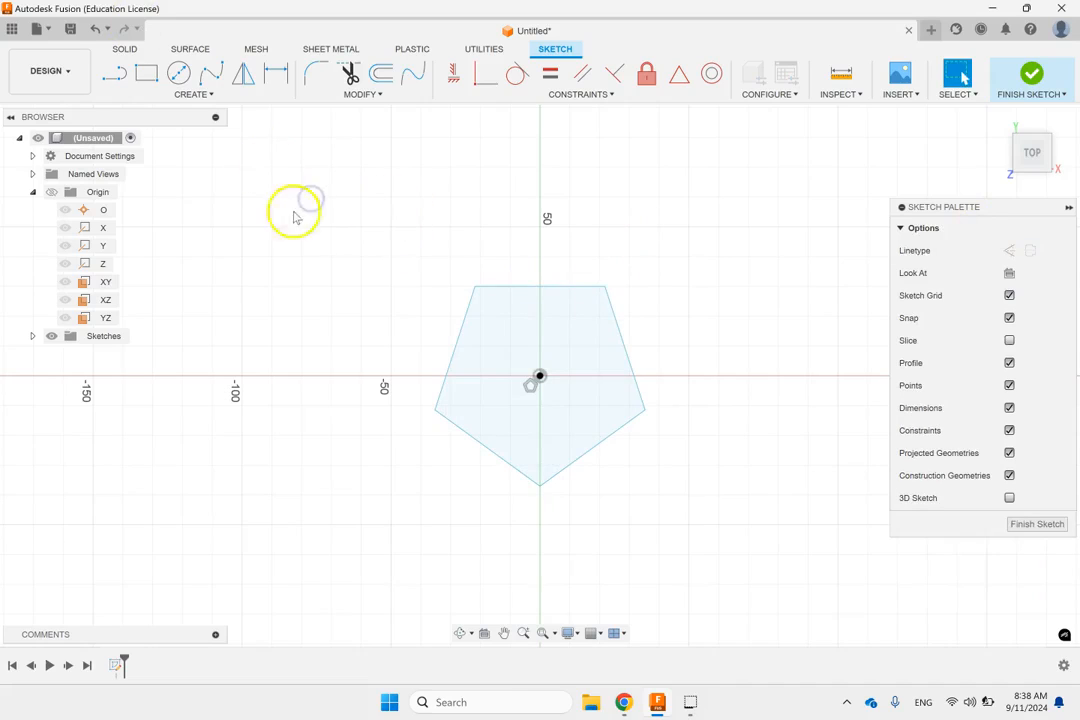
Step: Dimension the distance from the pentagon's centre to its upper-left vertex at 35 mm
{"action": "key", "text": "d"}
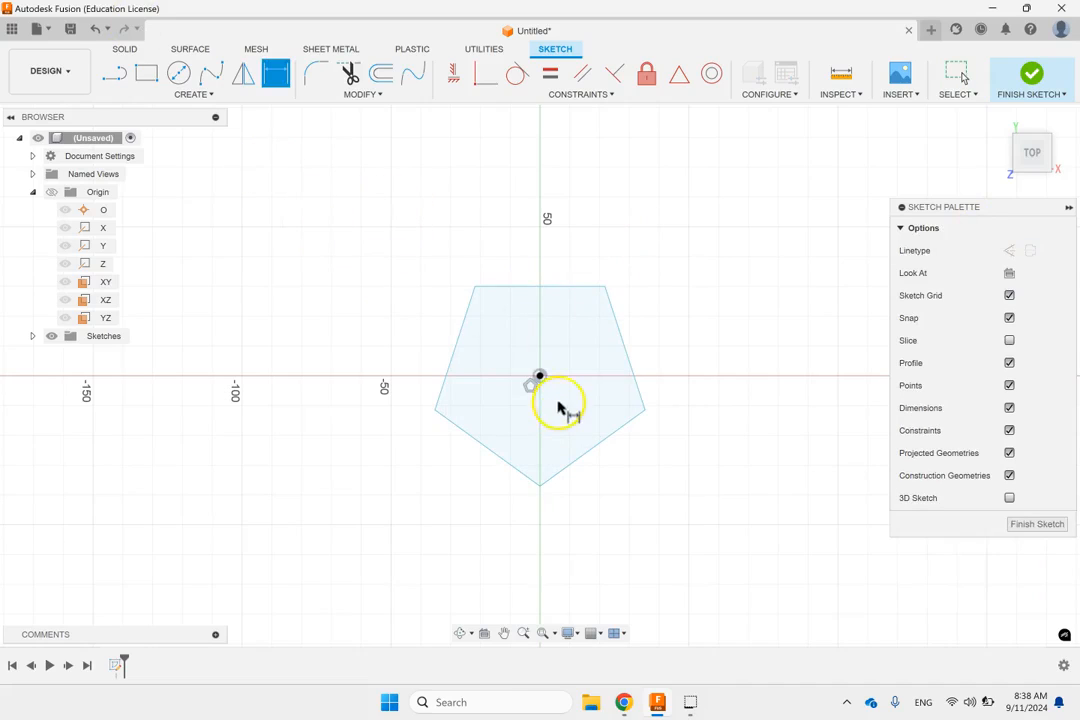
{"action": "left_click", "coordinate": [540, 376]}
{"action": "left_click", "coordinate": [475, 288]}
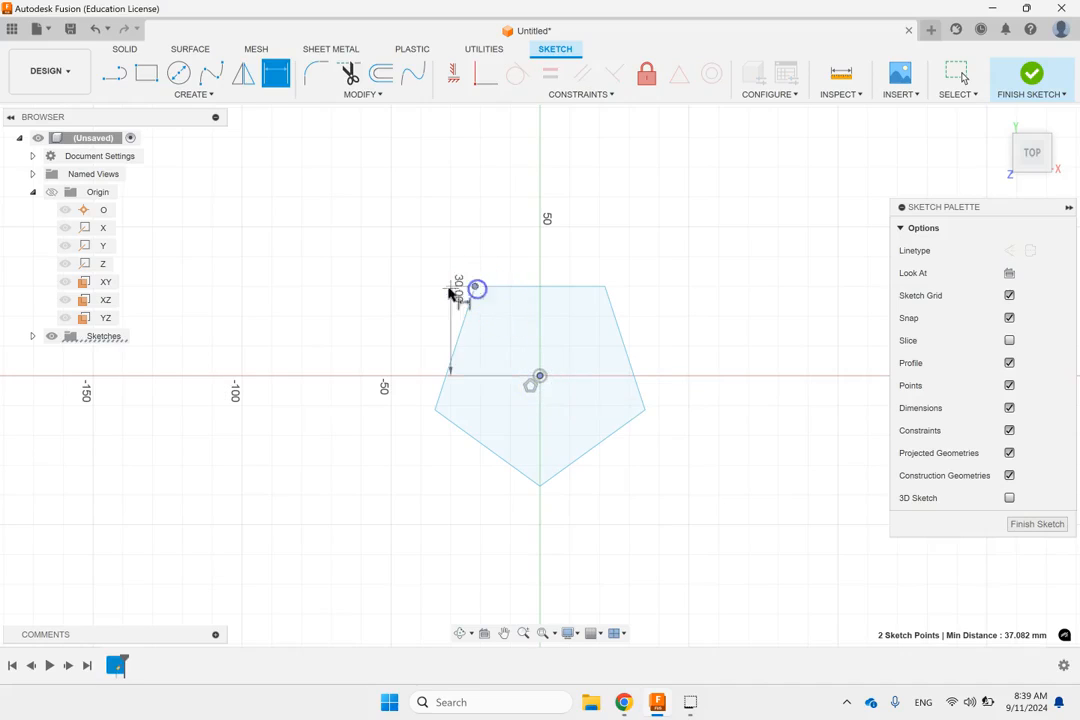
{"action": "left_click", "coordinate": [512, 297]}
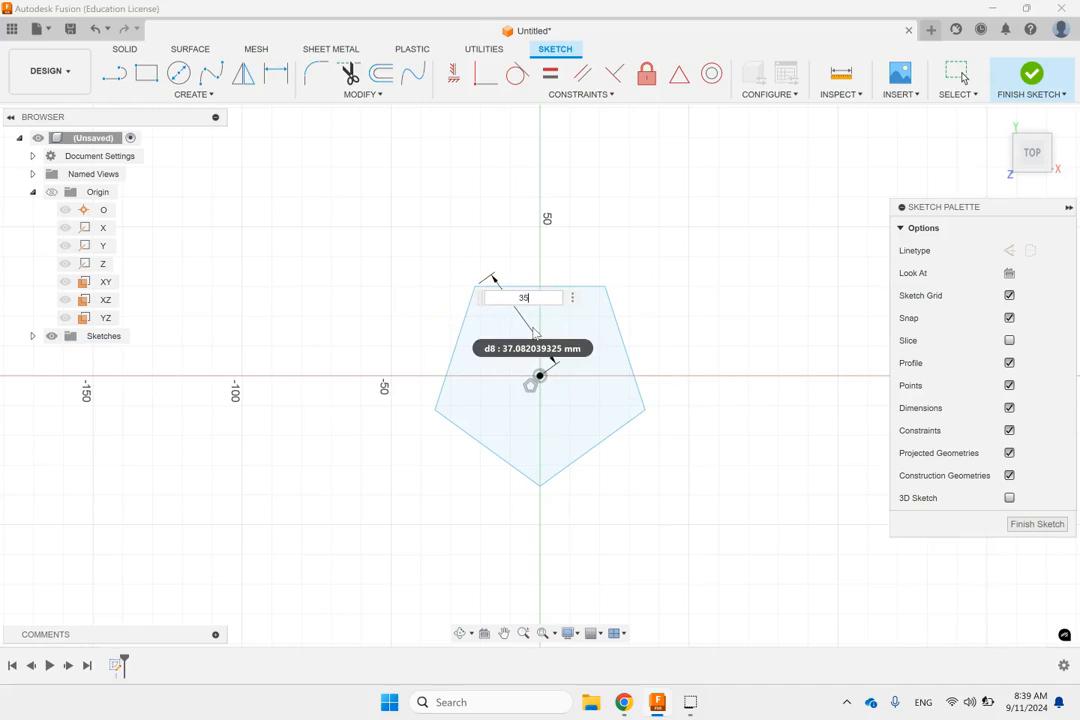
{"action": "key", "text": "Return"}
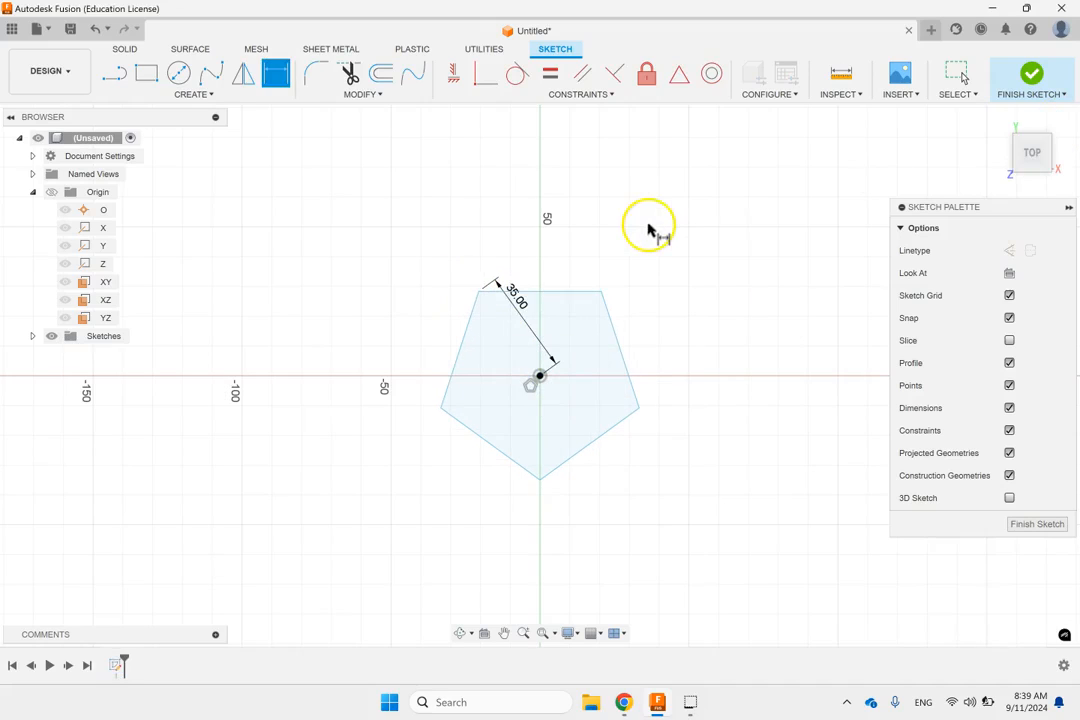
{"action": "key", "text": "Escape"}
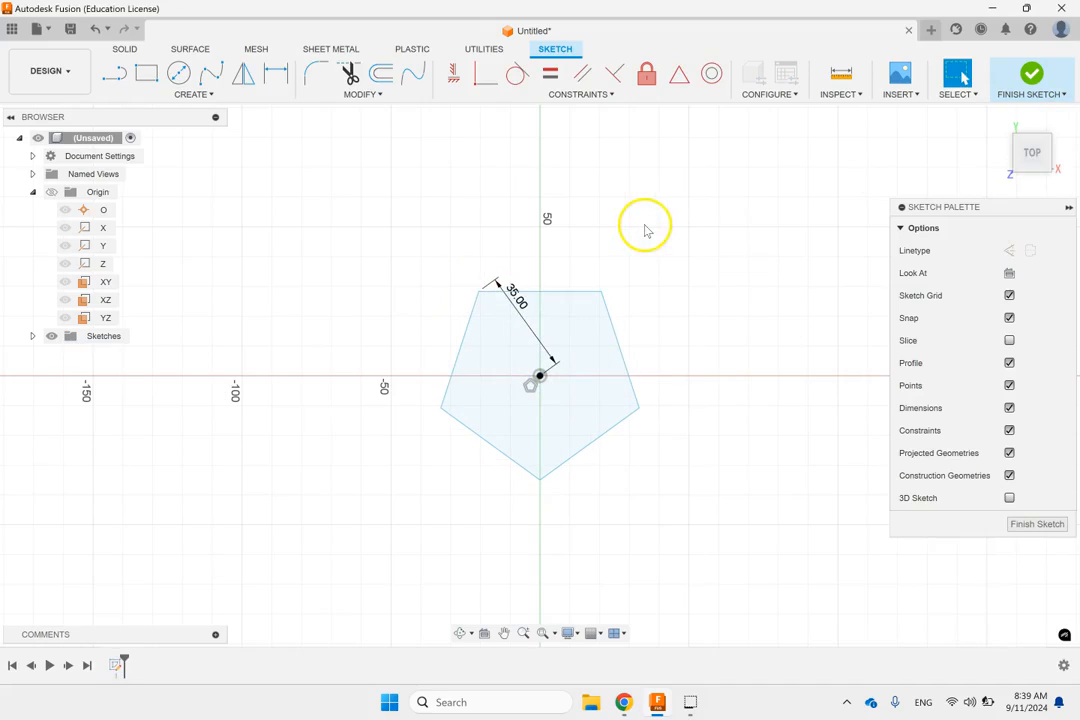
Step: Constrain the pentagon's upper edge to horizontal and finish the sketch
{"action": "left_click", "coordinate": [563, 293]}
{"action": "left_click", "coordinate": [453, 80]}
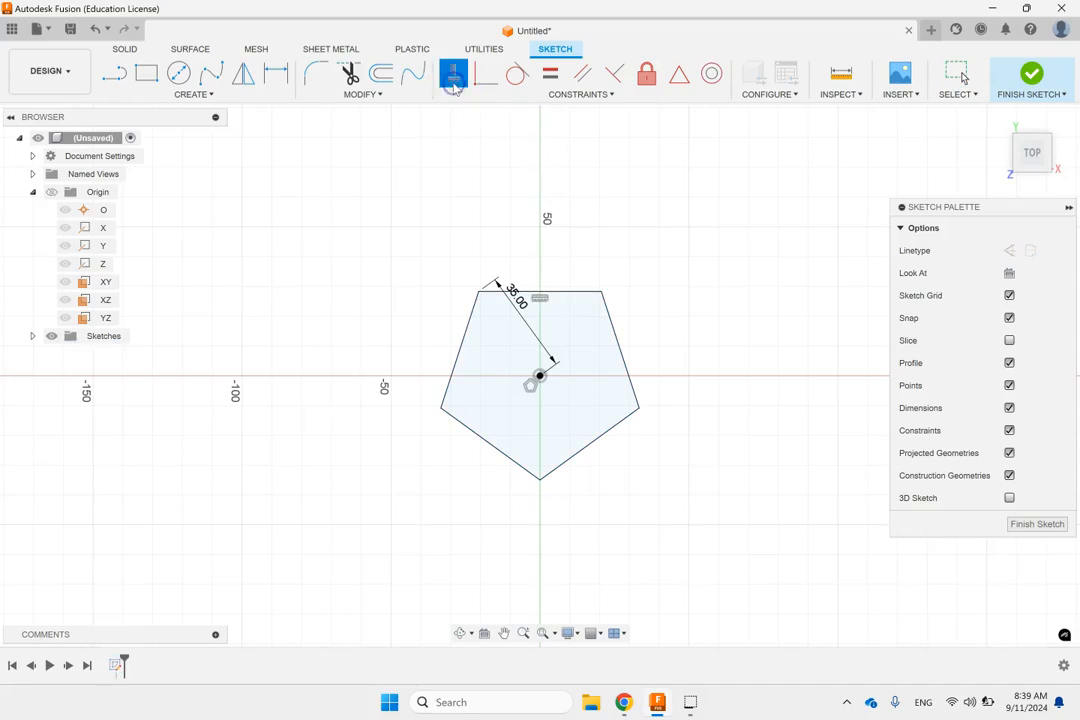
{"action": "left_click", "coordinate": [1003, 85]}
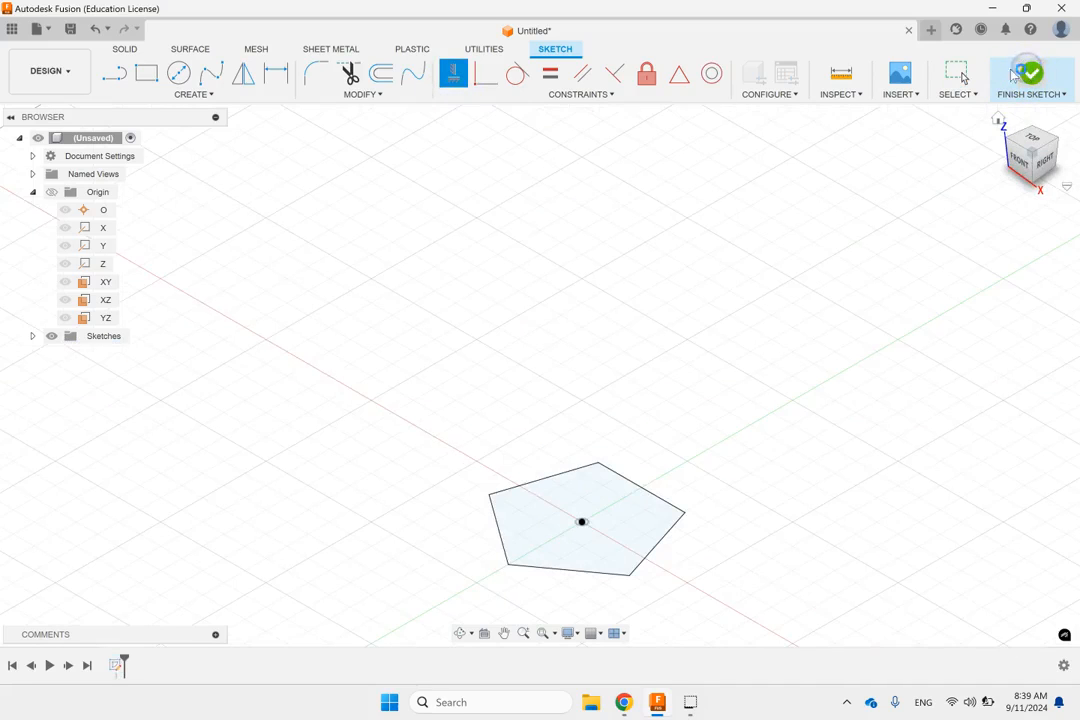
Step: Set up an extrusion of the pentagon profile starting at a 20 mm offset, with a distance of 70 mm
{"action": "left_click", "coordinate": [143, 74]}
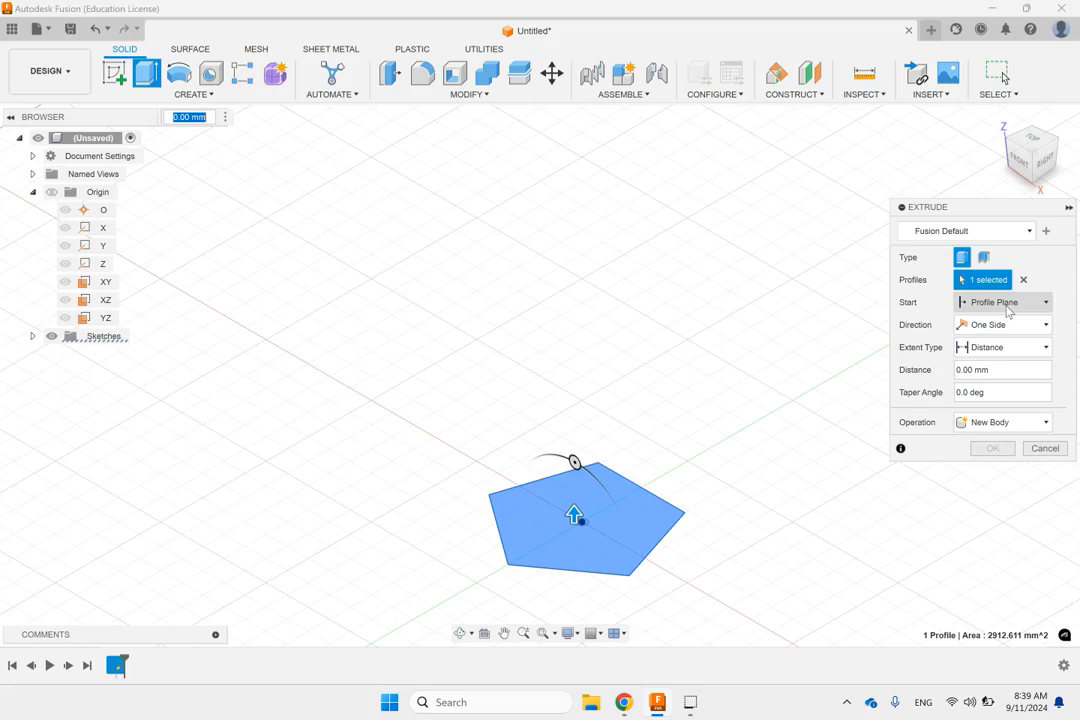
{"action": "left_click", "coordinate": [1006, 305]}
{"action": "left_click", "coordinate": [1000, 338]}
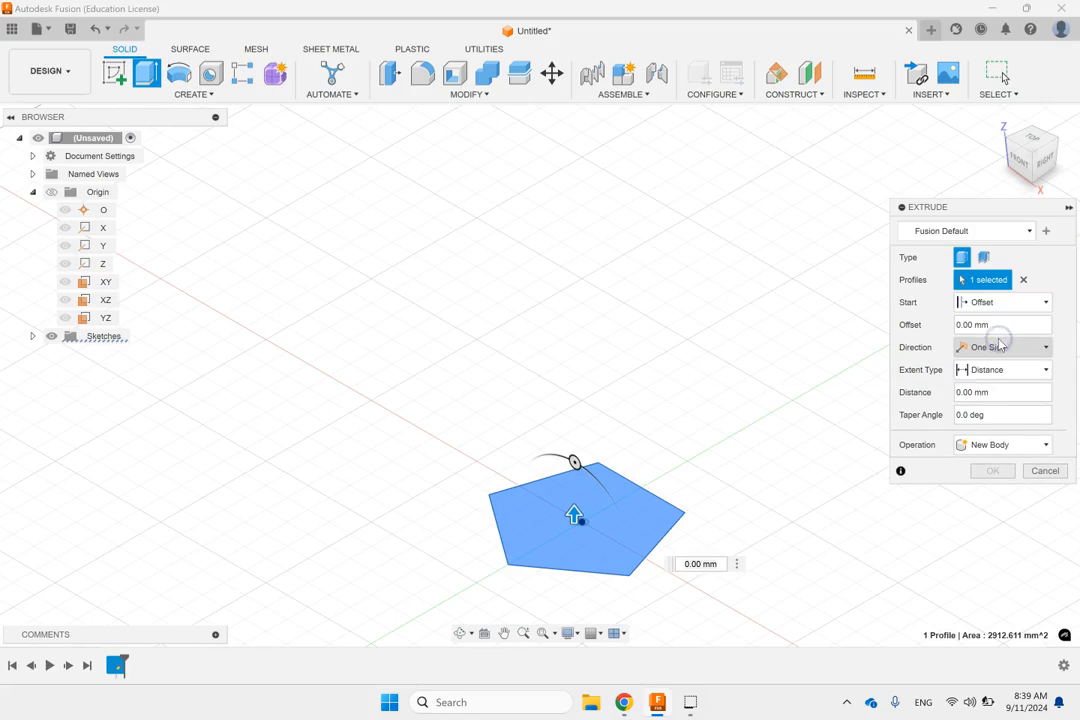
{"action": "double_click", "coordinate": [998, 326]}
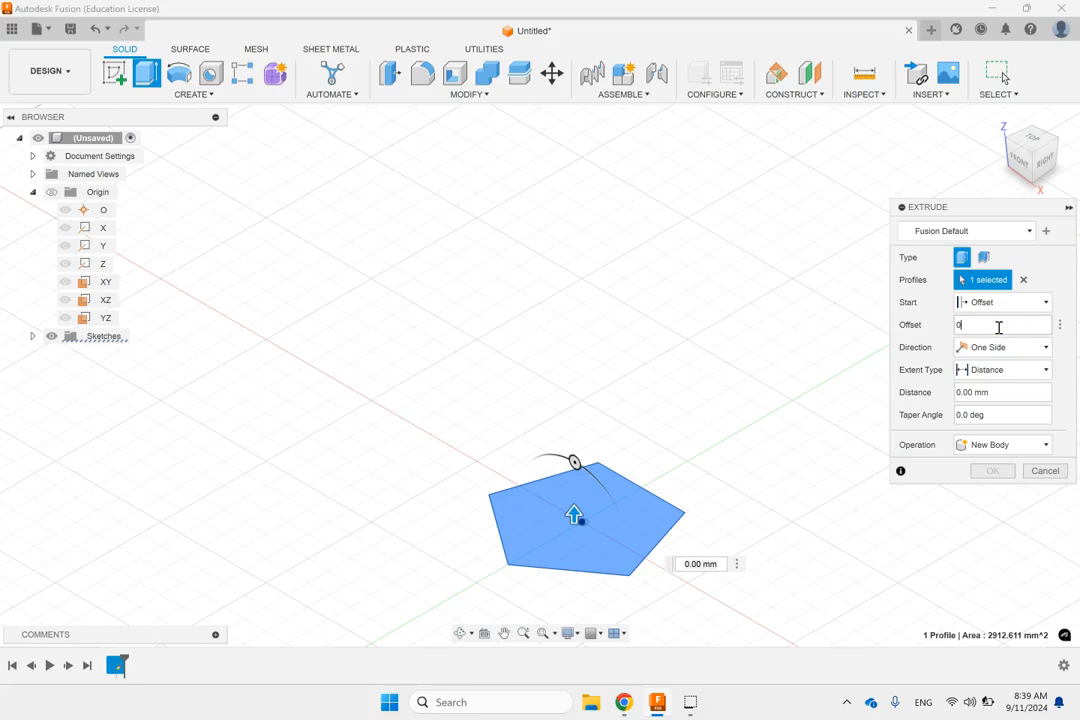
{"action": "key", "text": "Return"}
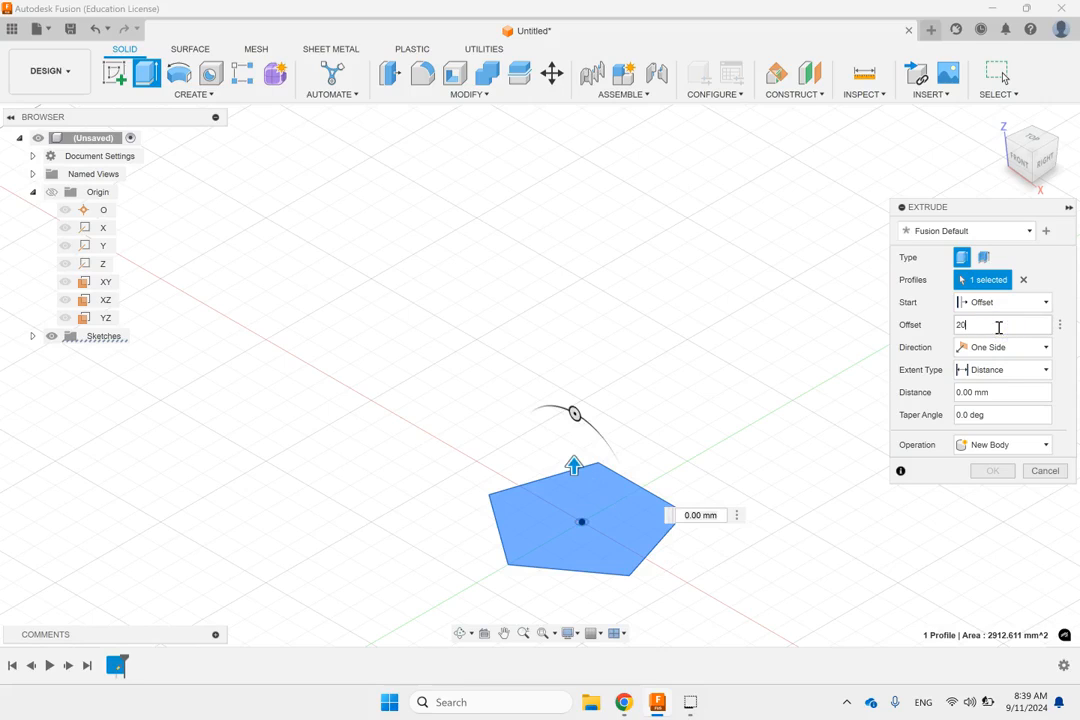
{"action": "left_click", "coordinate": [994, 393]}
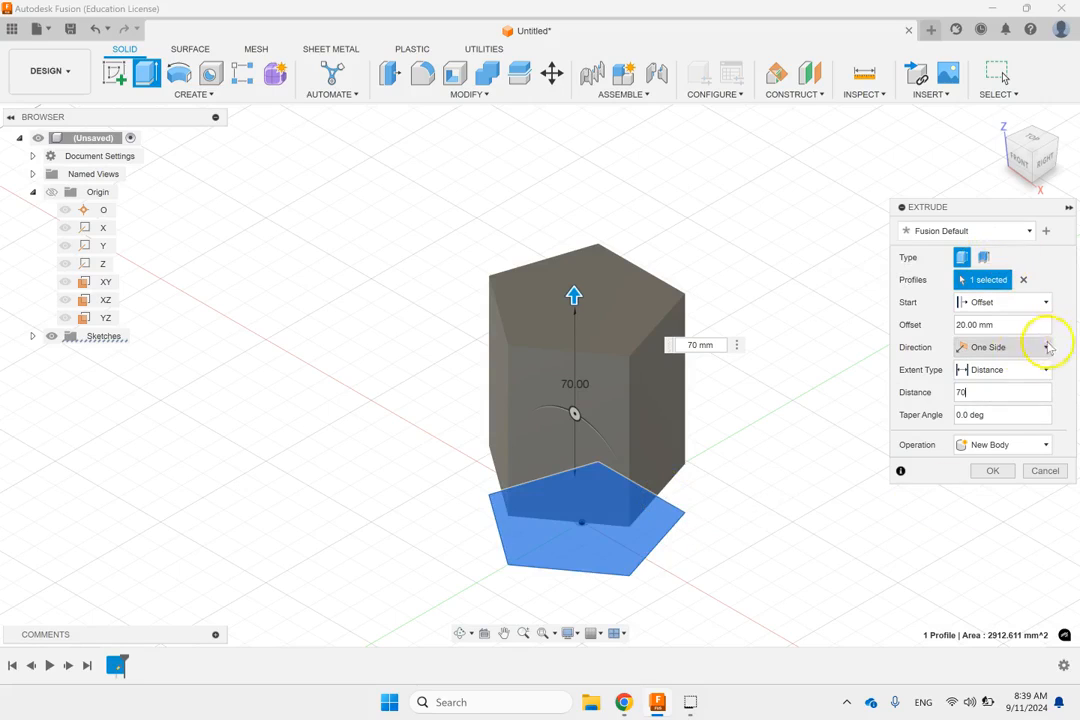
Step: Change the extrusion direction to Two Sides and set the Side 2 distance to 5 mm
{"action": "left_click", "coordinate": [1015, 348]}
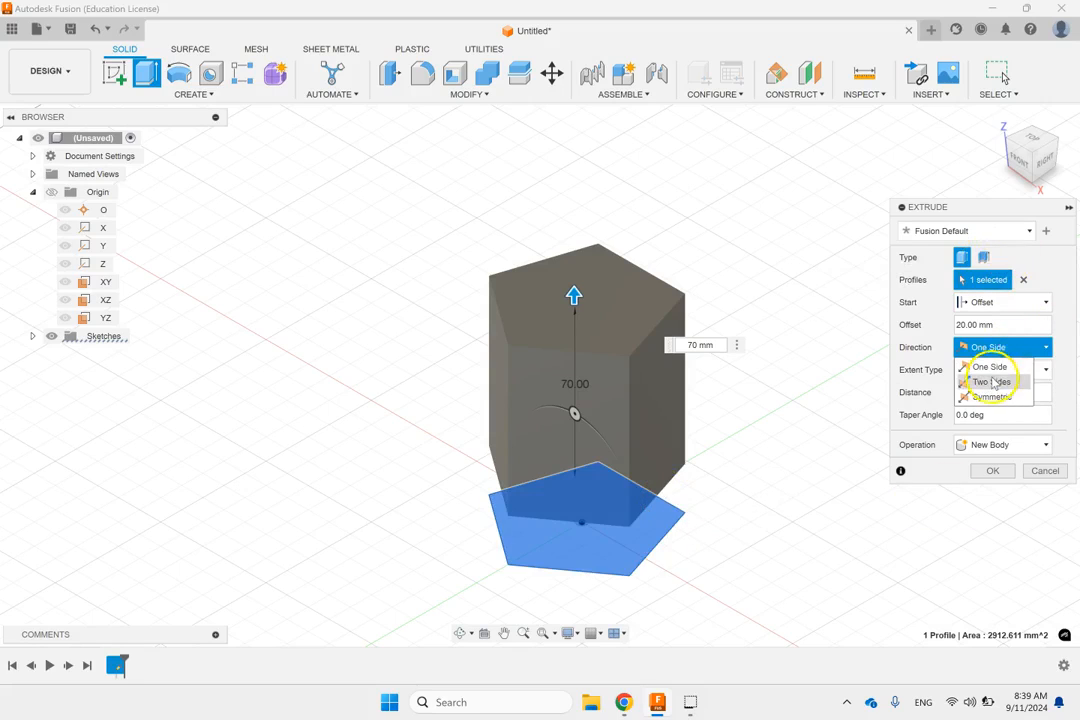
{"action": "left_click", "coordinate": [990, 381]}
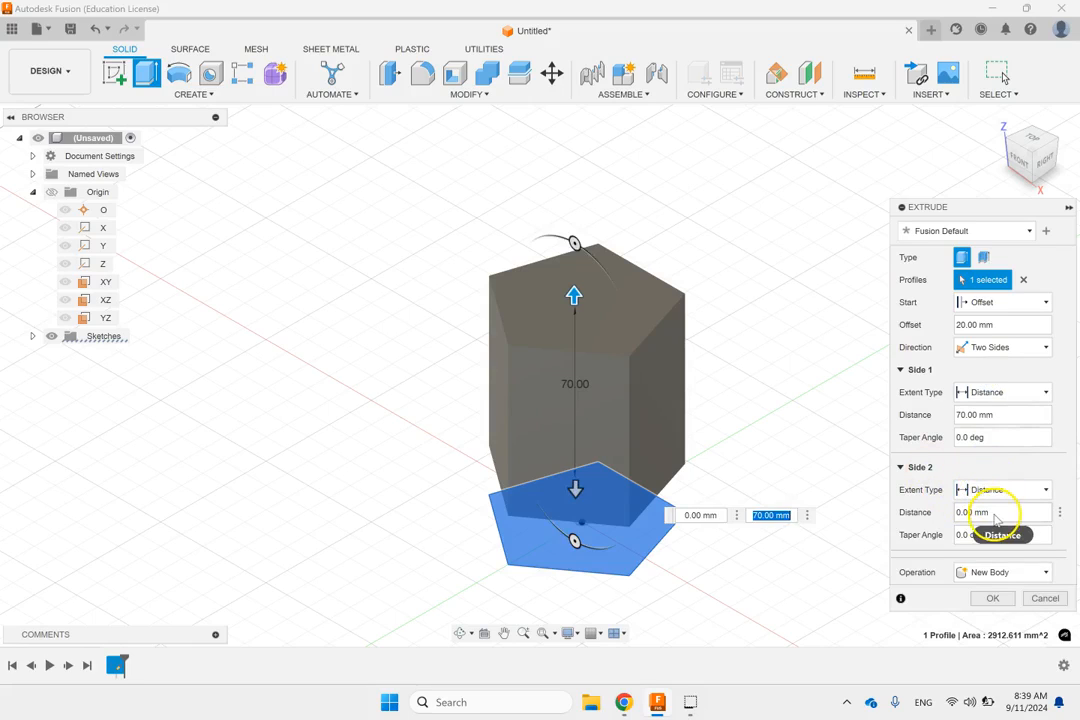
{"action": "double_click", "coordinate": [996, 512]}
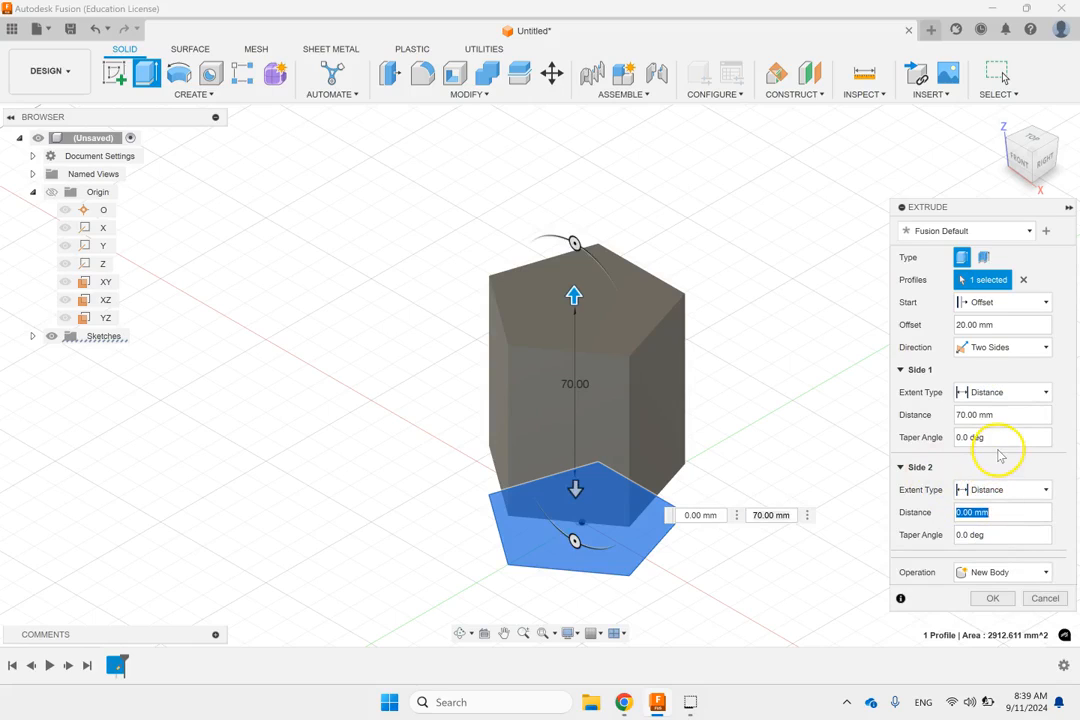
{"action": "type", "text": "5"}
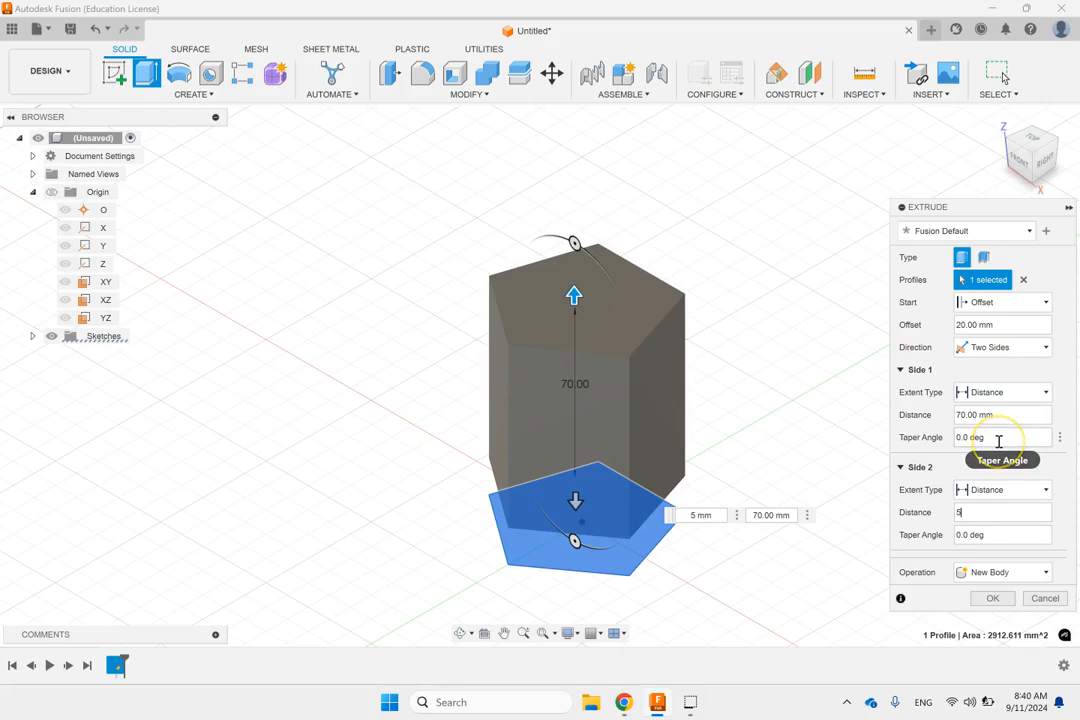
Step: Set the extrusion's taper angles to -10 degrees on Side 1 and -30 degrees on Side 2
{"action": "double_click", "coordinate": [998, 441]}
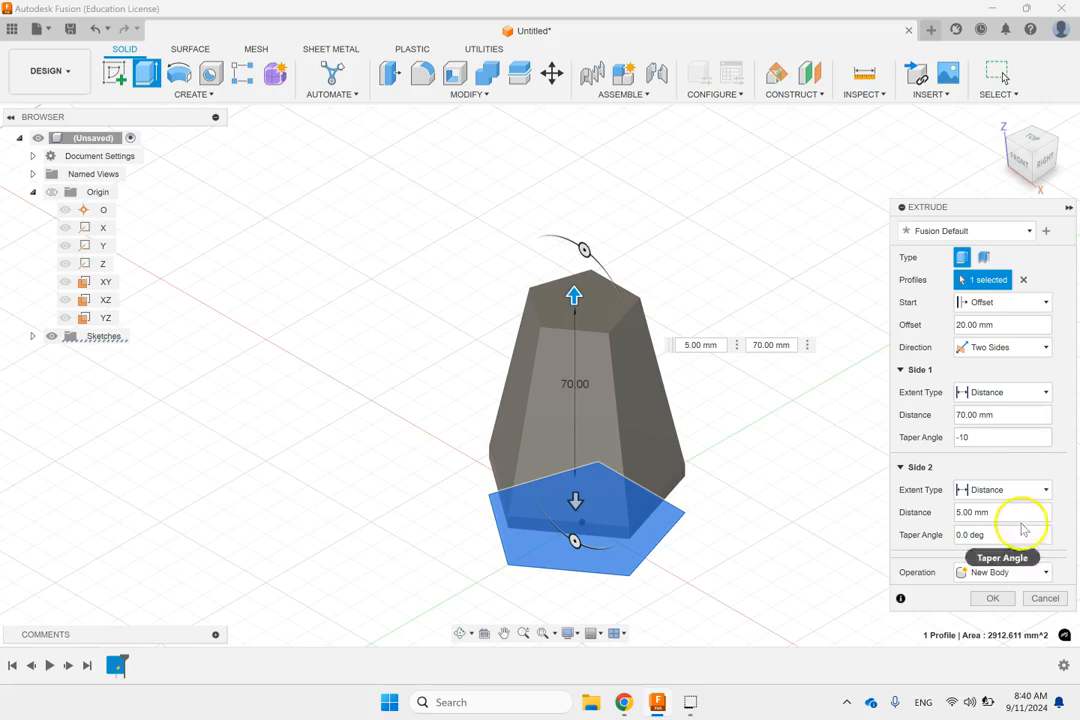
{"action": "left_click", "coordinate": [1001, 540]}
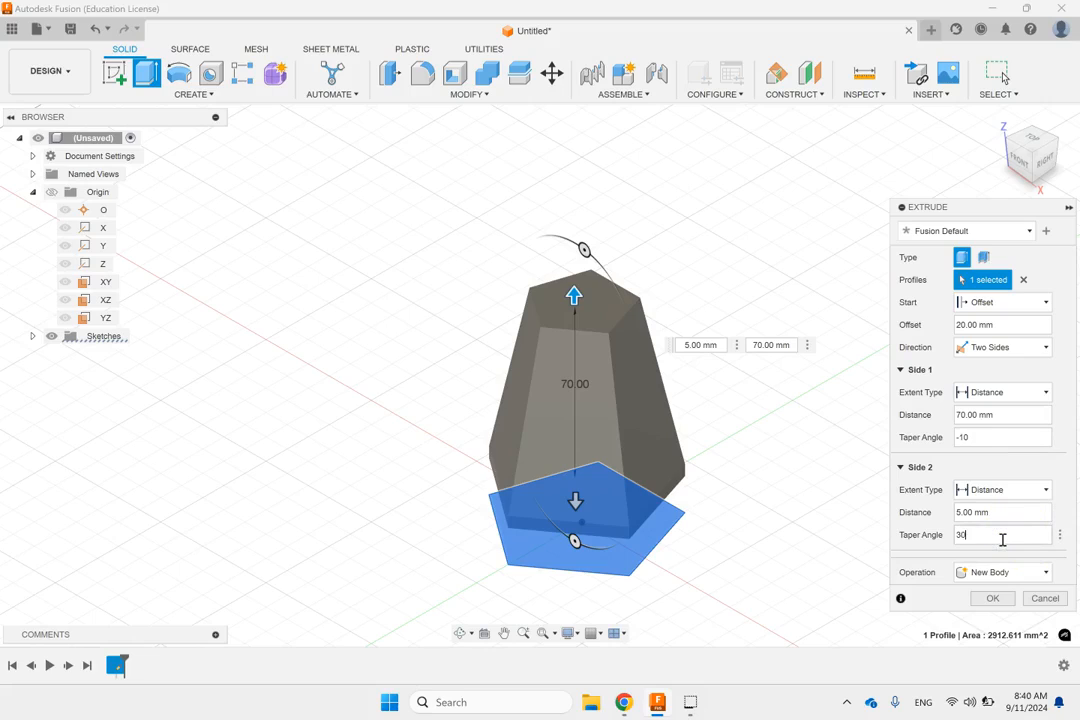
{"action": "left_click", "coordinate": [957, 538]}
{"action": "type", "text": "-"}
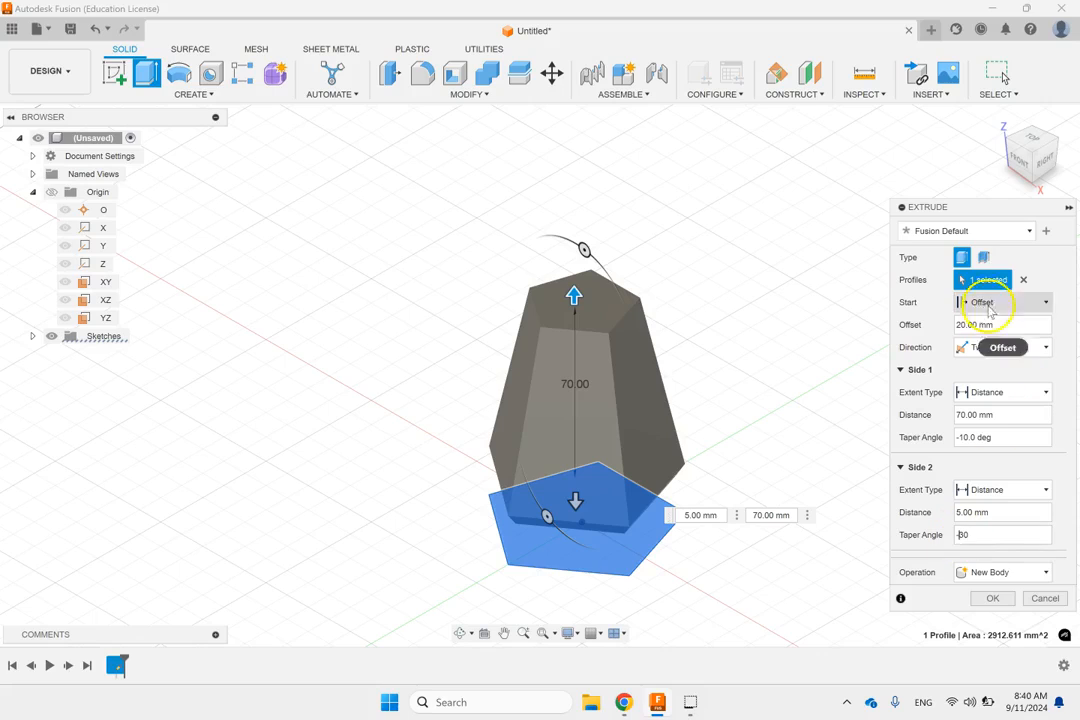
Step: Switch the pentagon extrusion to a thin extrude with a Side 1 wall thickness of 2 mm and complete it
{"action": "left_click", "coordinate": [985, 258]}
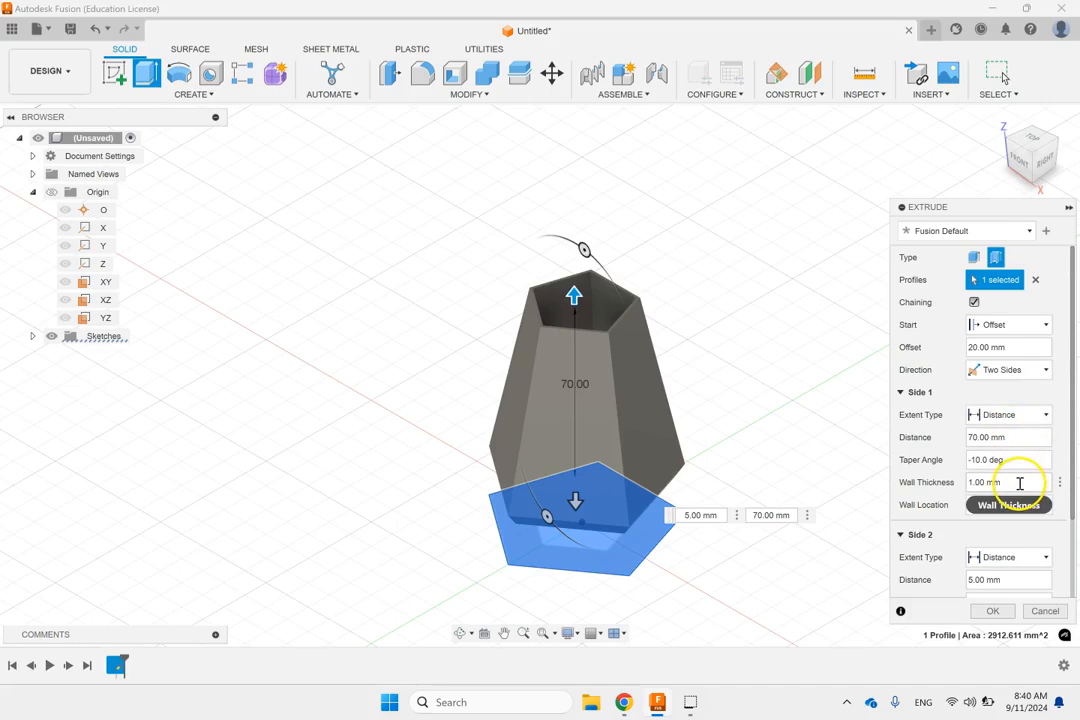
{"action": "scroll", "coordinate": [1068, 495], "scroll_direction": "down", "scroll_amount": 2}
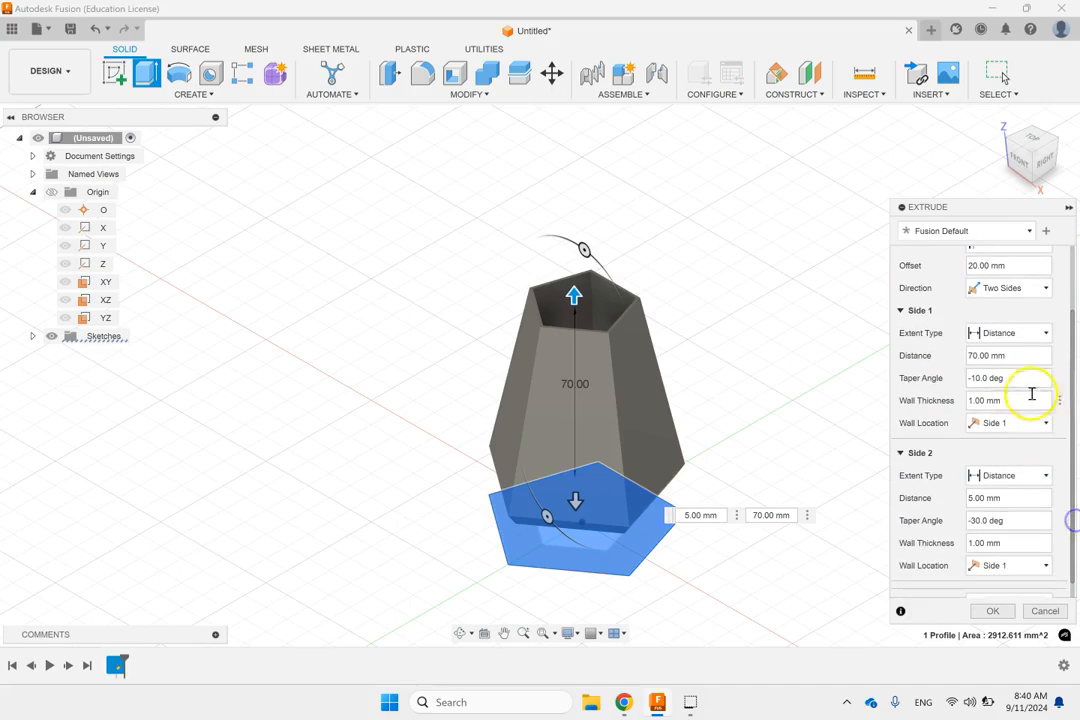
{"action": "double_click", "coordinate": [1006, 399]}
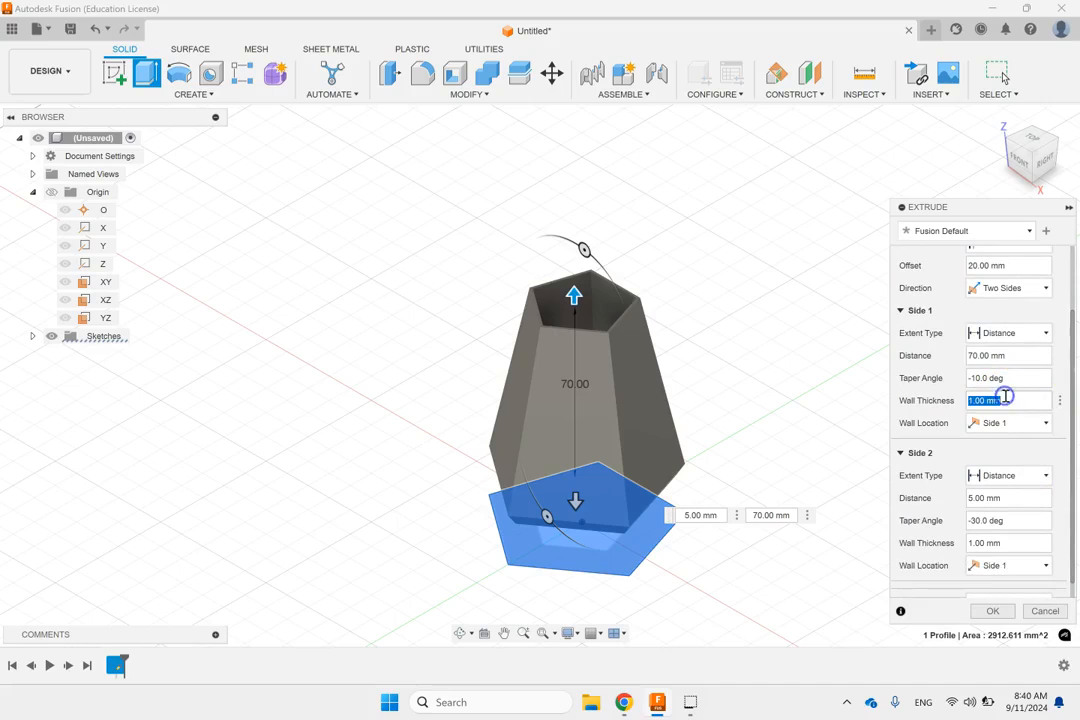
{"action": "left_click", "coordinate": [1058, 462]}
{"action": "left_click", "coordinate": [1057, 498]}
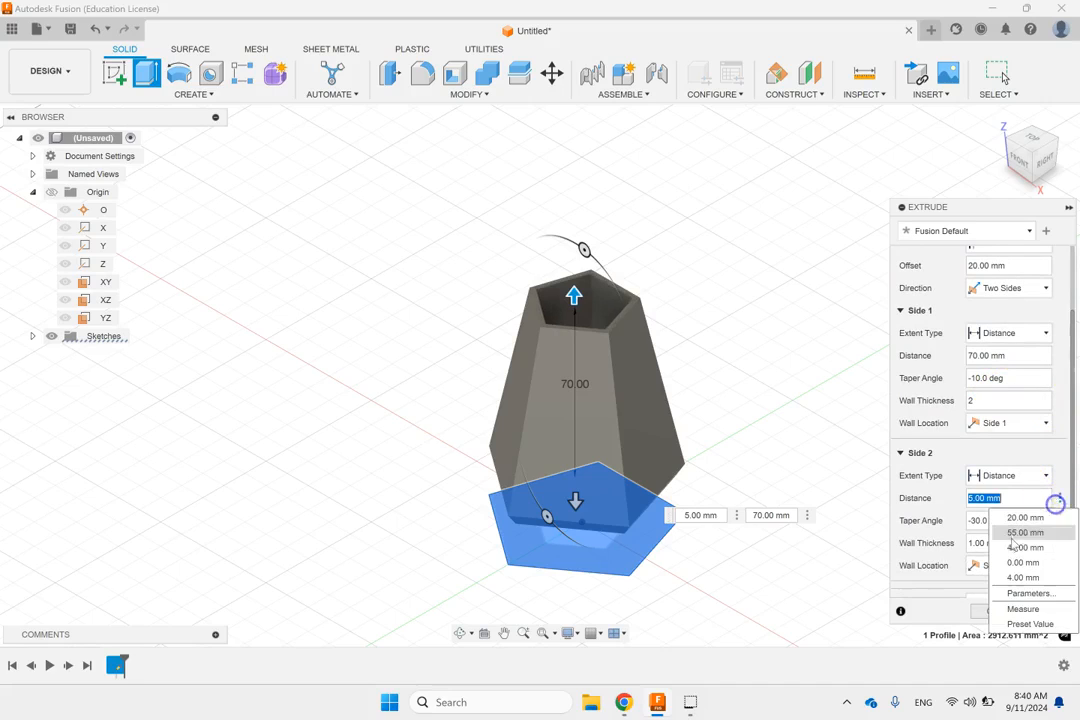
{"action": "left_click", "coordinate": [968, 543]}
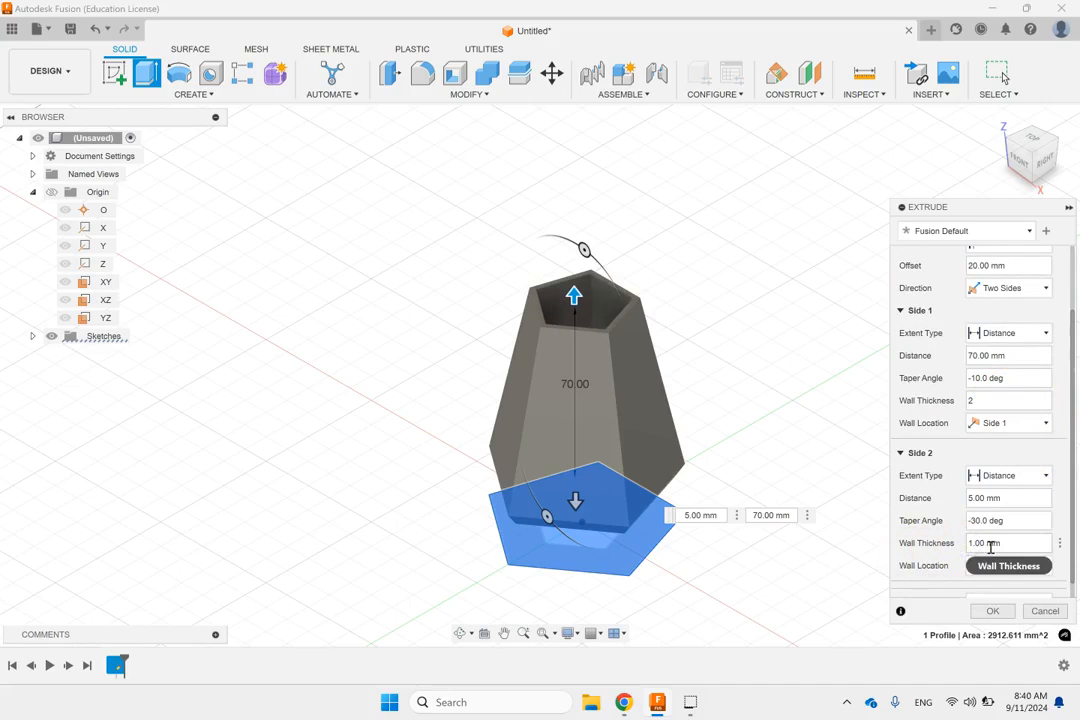
{"action": "left_click", "coordinate": [993, 611]}
{"action": "middle_click_drag", "start_coordinate": [727, 358], "coordinate": [632, 369], "text": "shift"}
{"action": "left_click", "coordinate": [427, 222]}
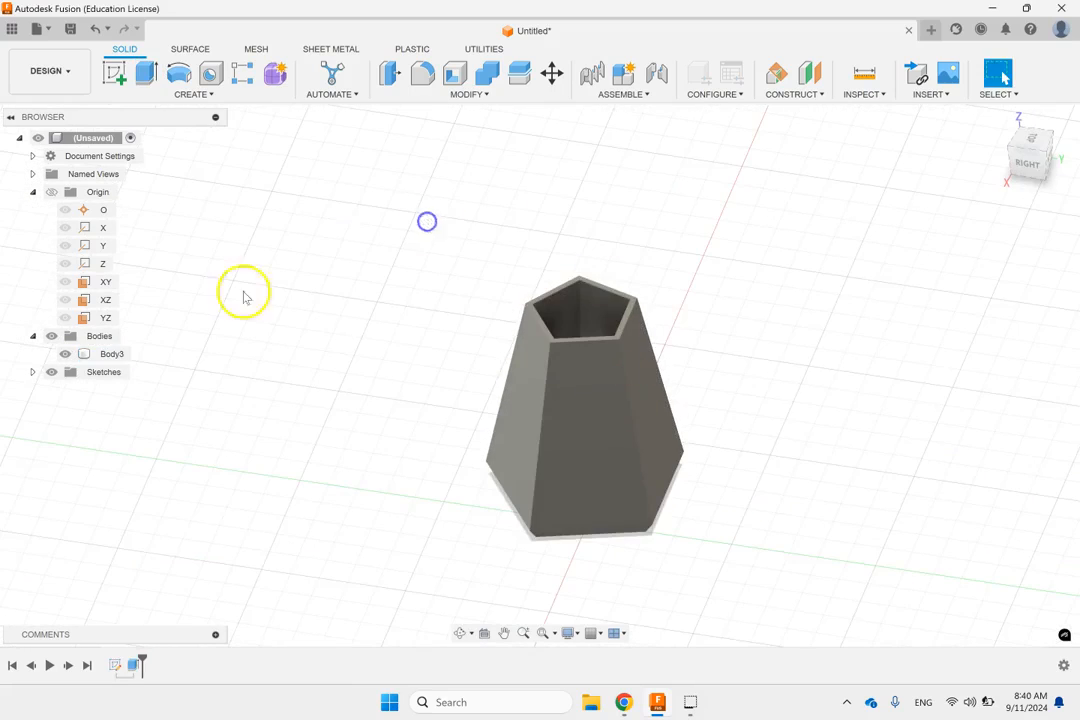
Step: Edit the pentagon's extrude feature to use a Symmetric direction, accept it and return to the home view
{"action": "left_click", "coordinate": [134, 665]}
{"action": "right_click", "coordinate": [134, 665]}
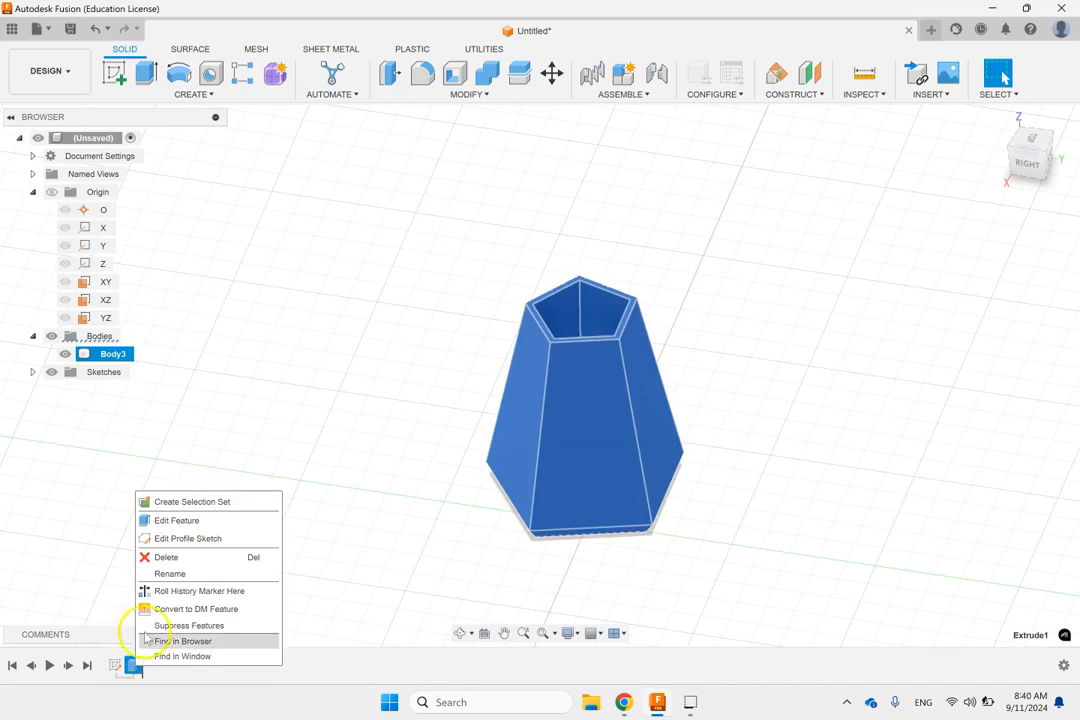
{"action": "left_click", "coordinate": [160, 521]}
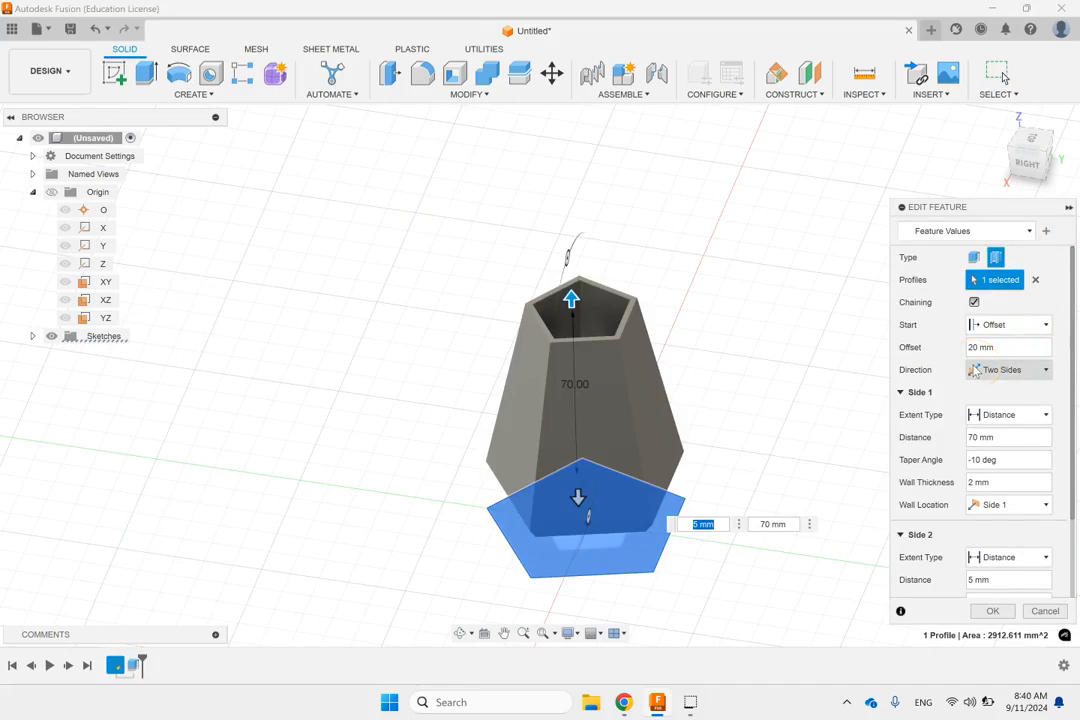
{"action": "left_click", "coordinate": [1037, 369]}
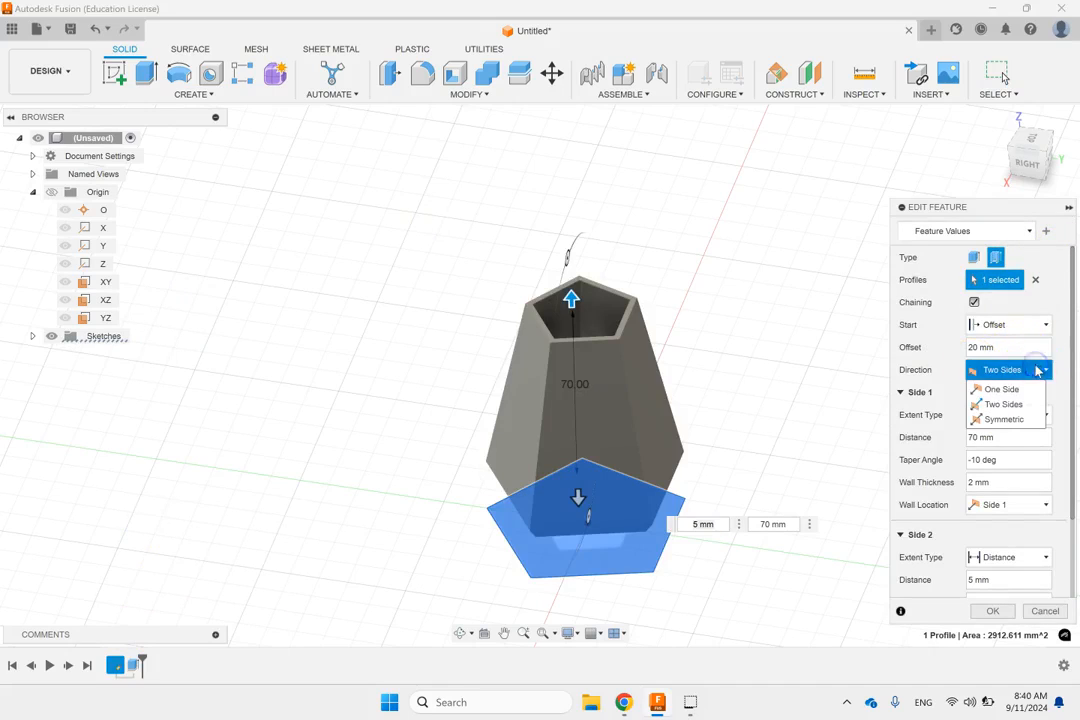
{"action": "left_click", "coordinate": [1000, 417]}
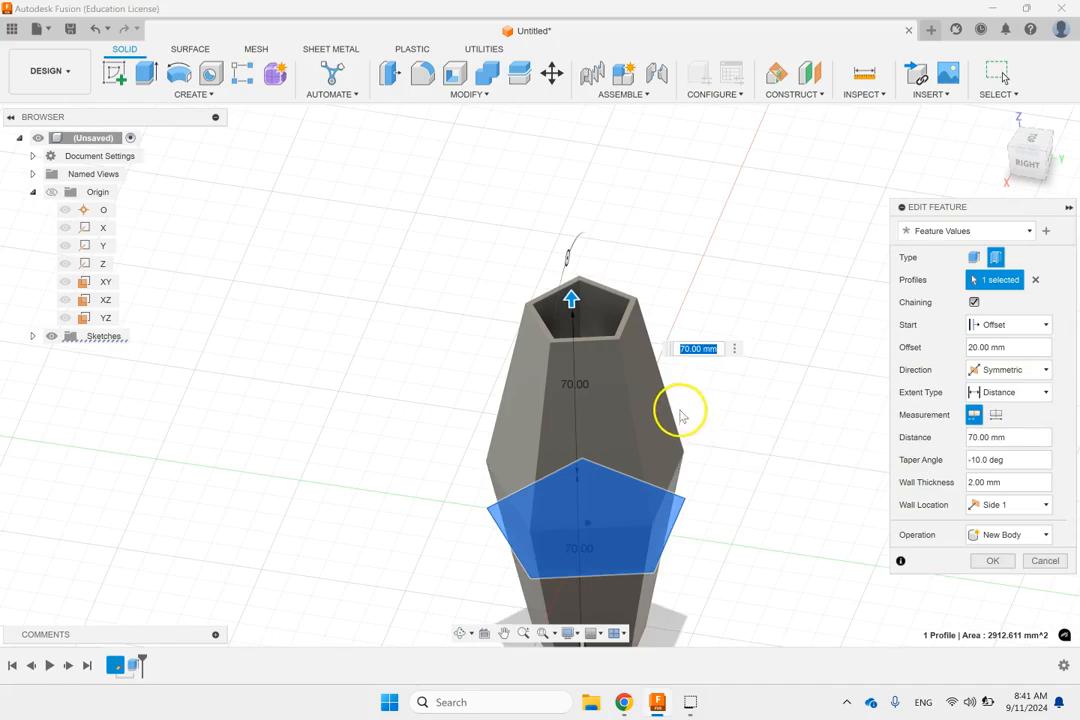
{"action": "scroll", "coordinate": [685, 405], "scroll_direction": "down", "scroll_amount": 3}
{"action": "scroll", "coordinate": [727, 496], "scroll_direction": "up", "scroll_amount": 2}
{"action": "scroll", "coordinate": [727, 496], "scroll_direction": "up", "scroll_amount": 2}
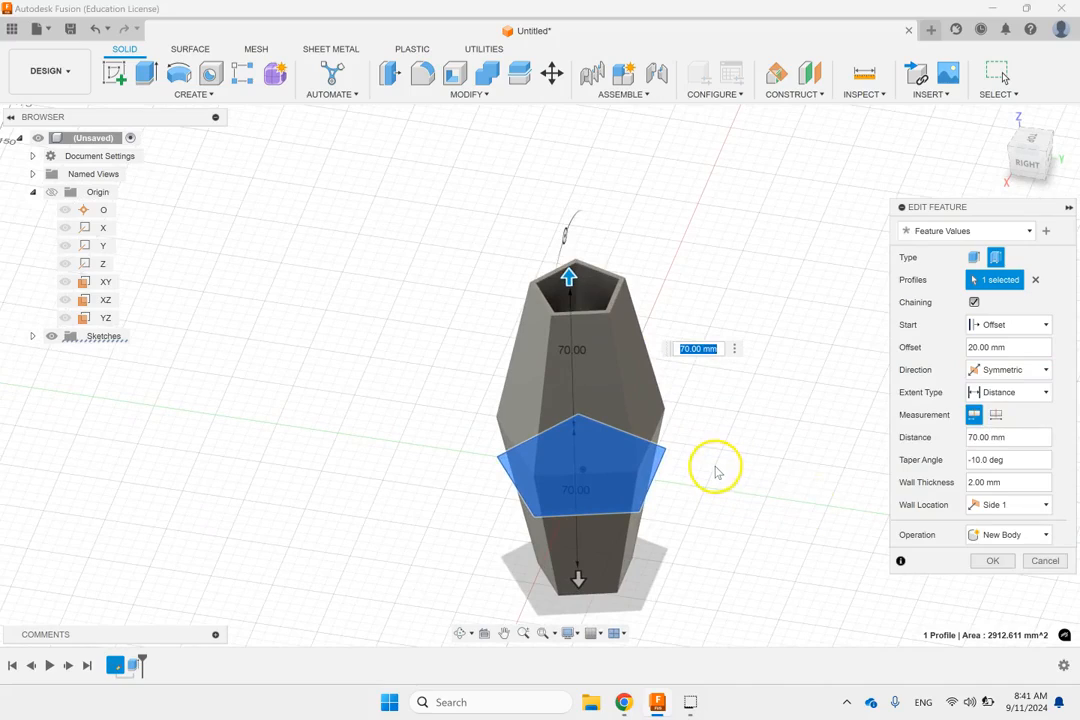
{"action": "left_click", "coordinate": [978, 560]}
{"action": "middle_click_drag", "start_coordinate": [801, 491], "coordinate": [774, 468], "text": "shift"}
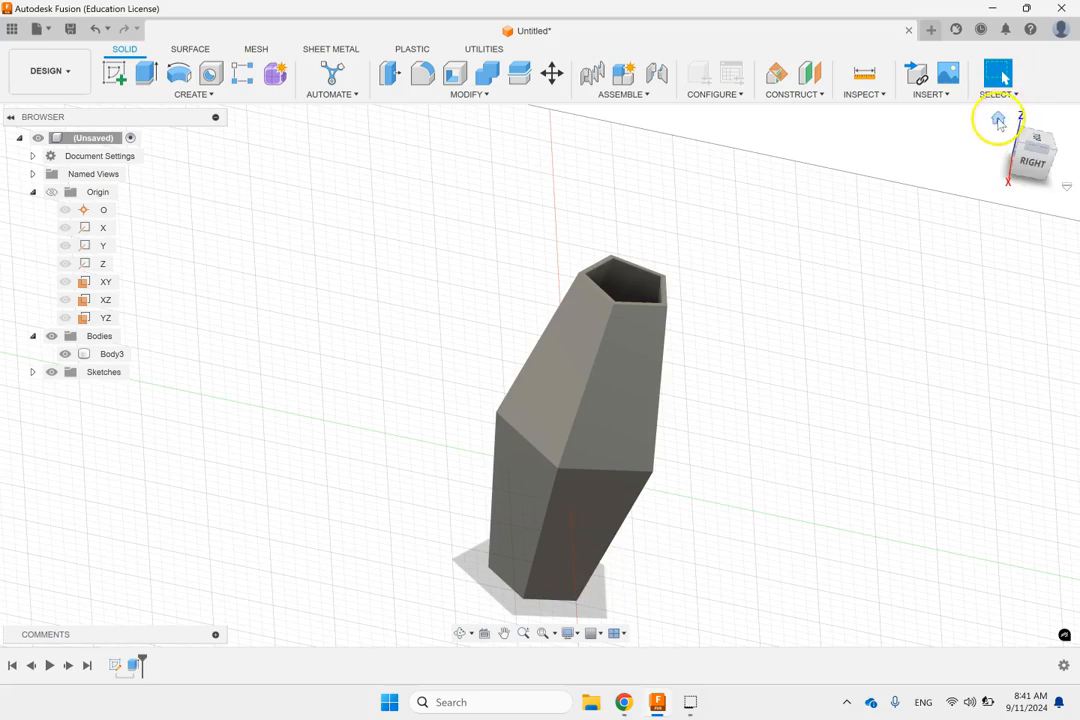
{"action": "left_click", "coordinate": [998, 116]}
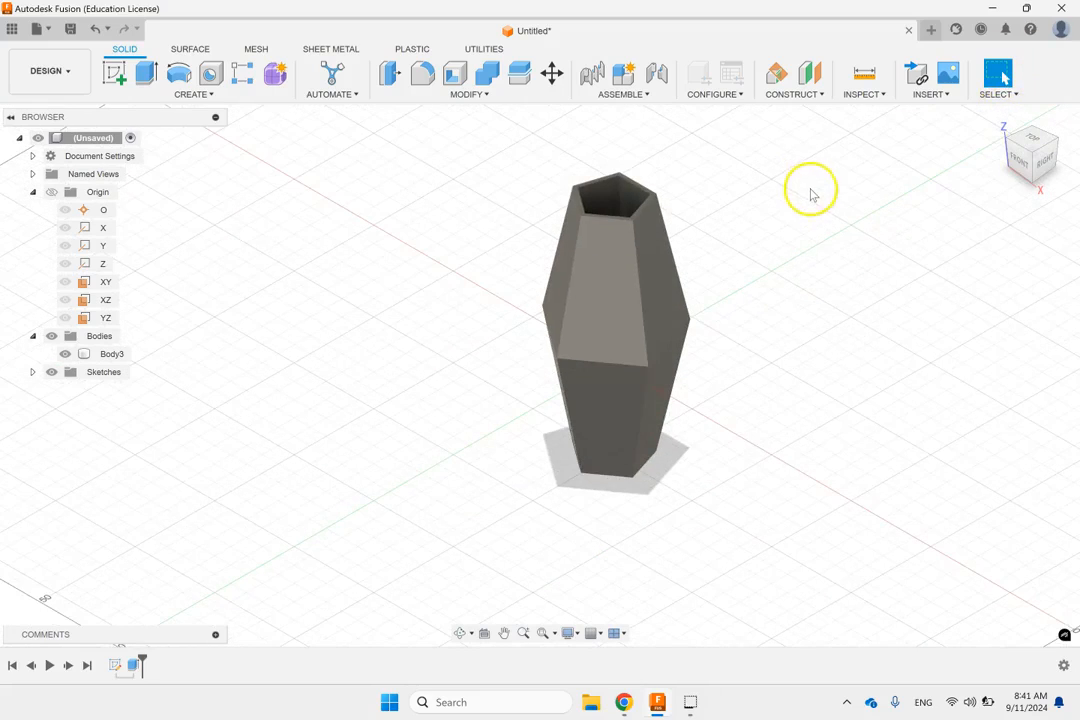
{"action": "scroll", "coordinate": [808, 170], "scroll_direction": "up", "scroll_amount": 3}
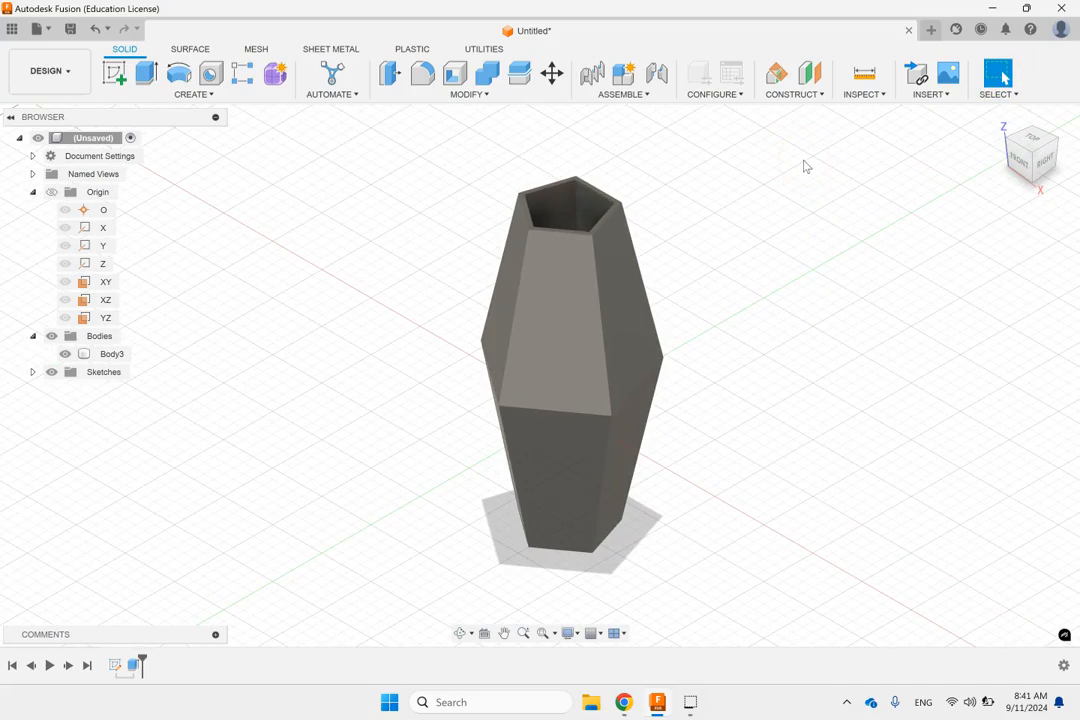
{"action": "left_click", "coordinate": [220, 95]}
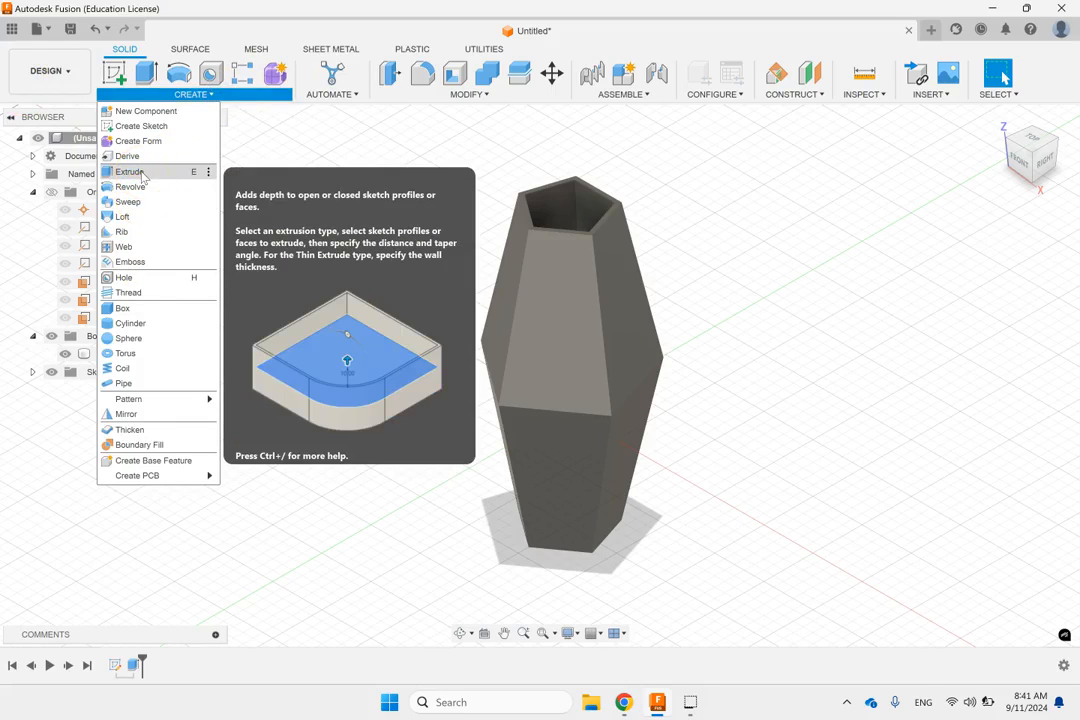
{"action": "left_click", "coordinate": [740, 243]}
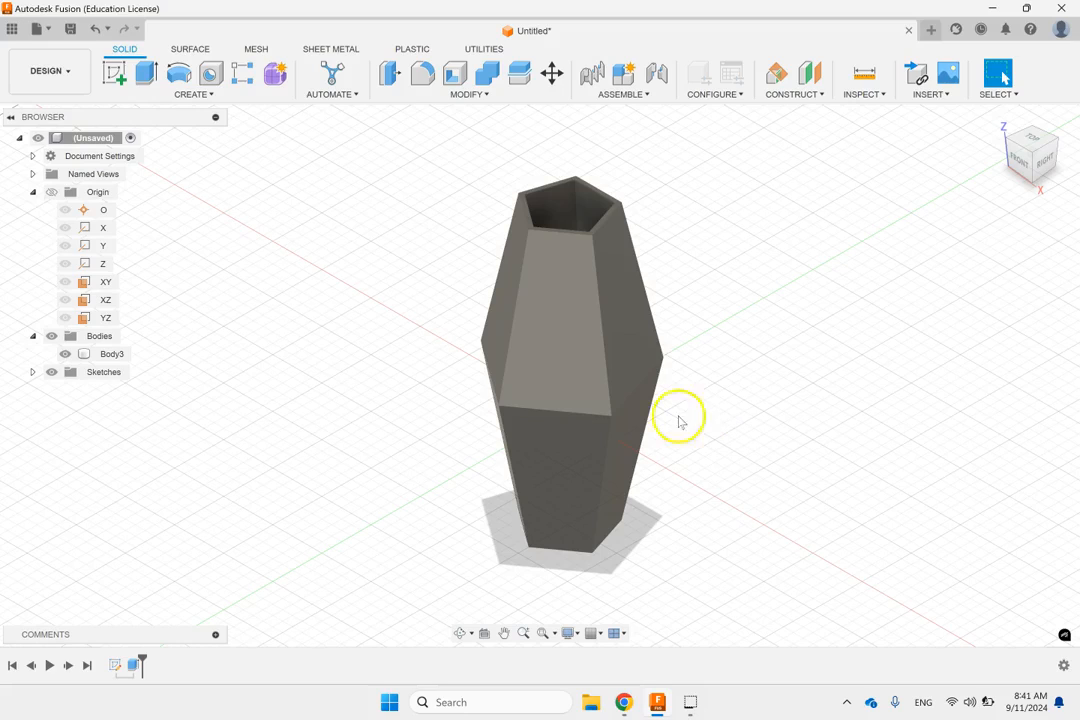
Step: Start a sketch on the upper front face of the vase-like body and draw a circle on it above the origin
{"action": "left_click", "coordinate": [569, 350]}
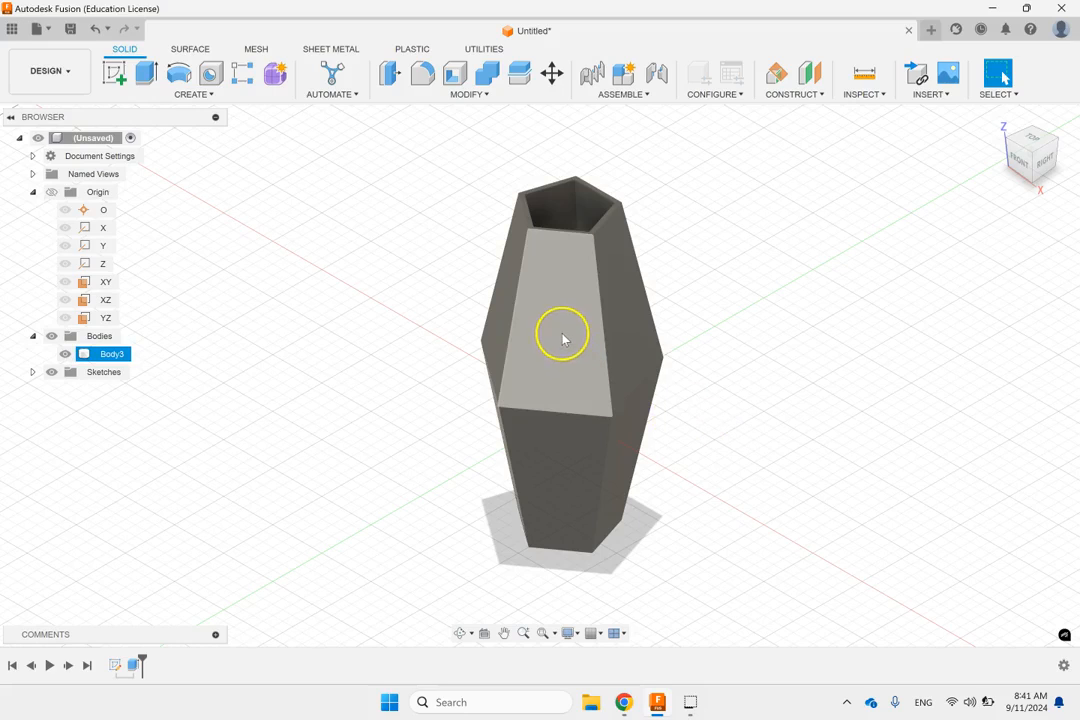
{"action": "left_click", "coordinate": [559, 325]}
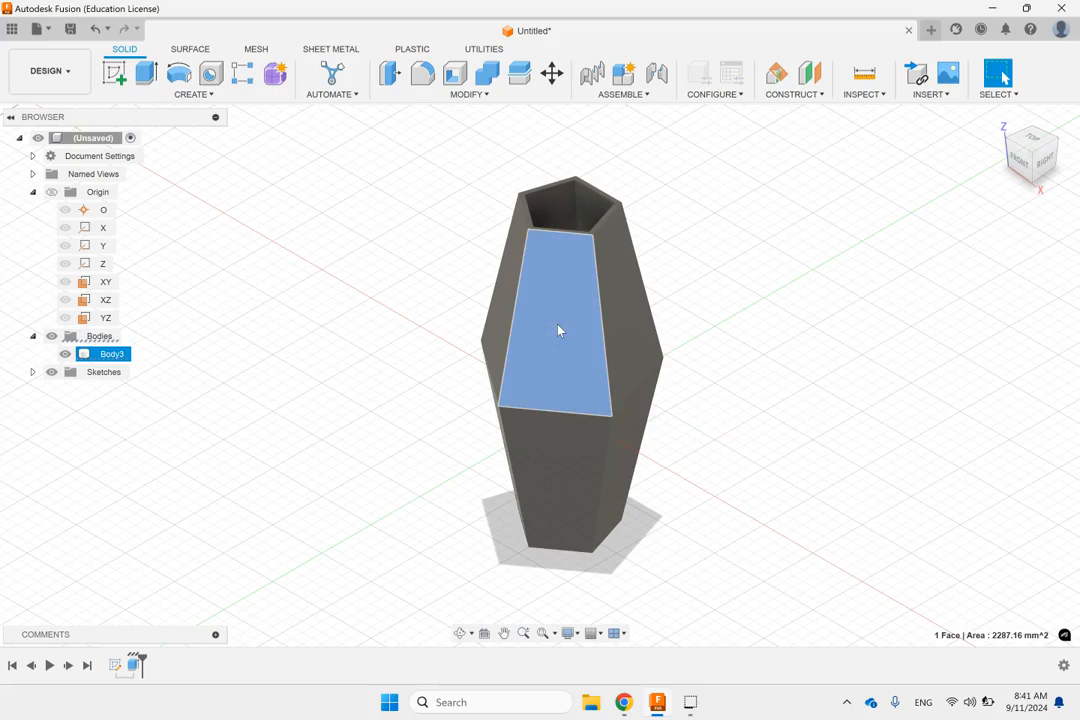
{"action": "left_click", "coordinate": [113, 72]}
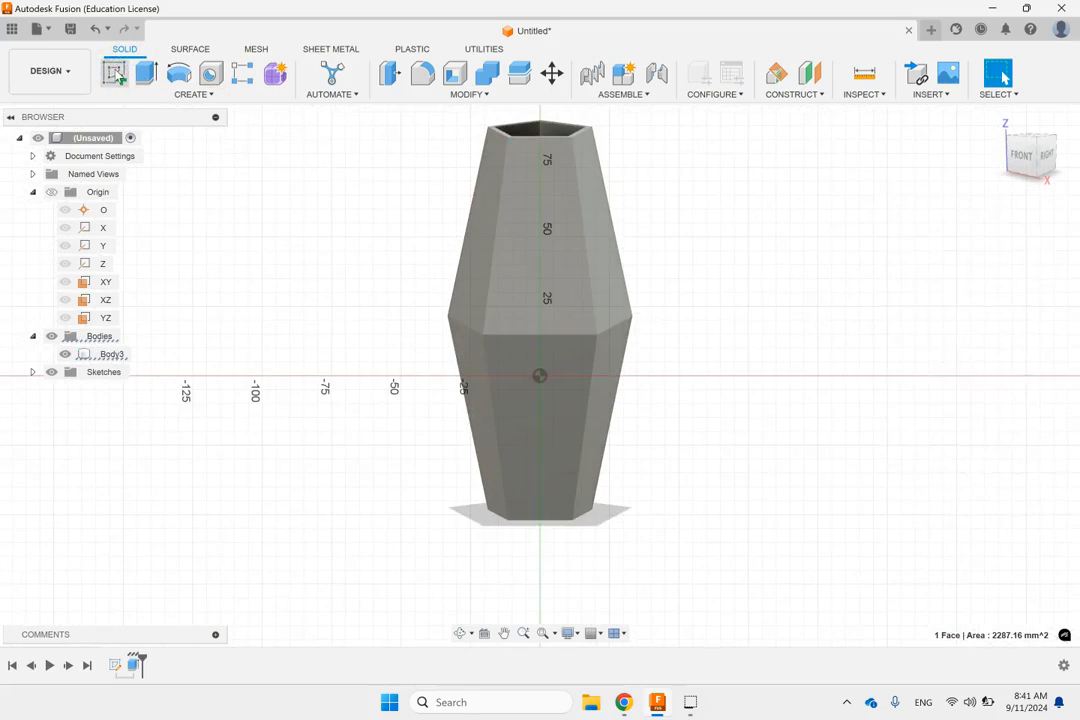
{"action": "left_click", "coordinate": [179, 73]}
{"action": "left_click", "coordinate": [548, 272]}
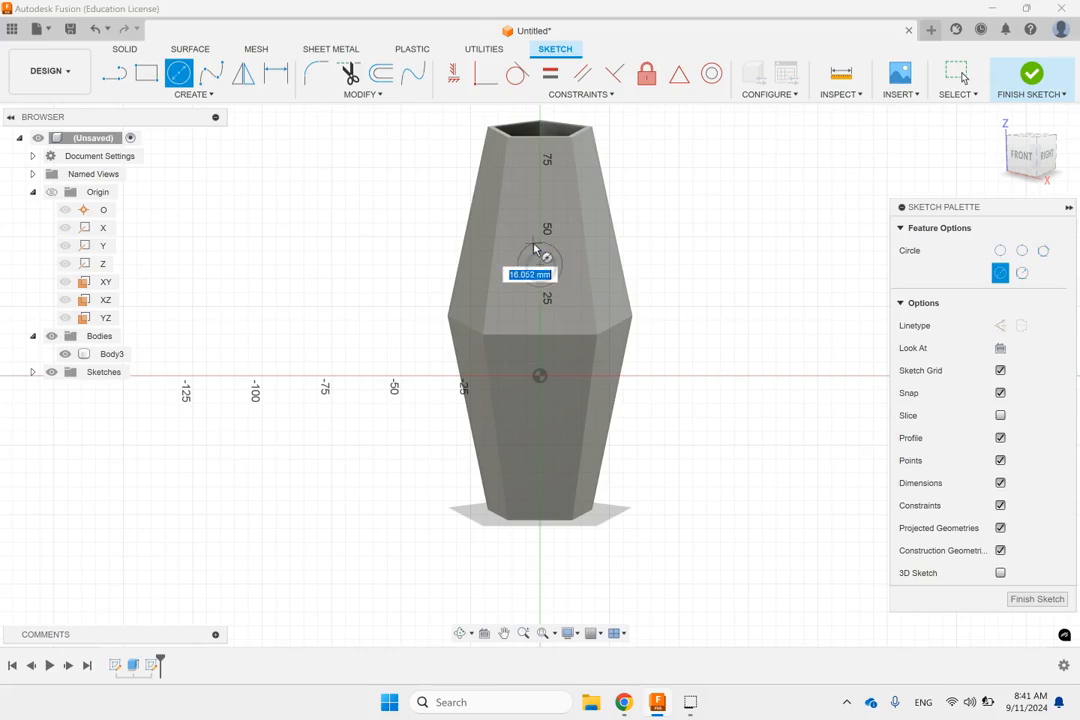
{"action": "left_click", "coordinate": [536, 242]}
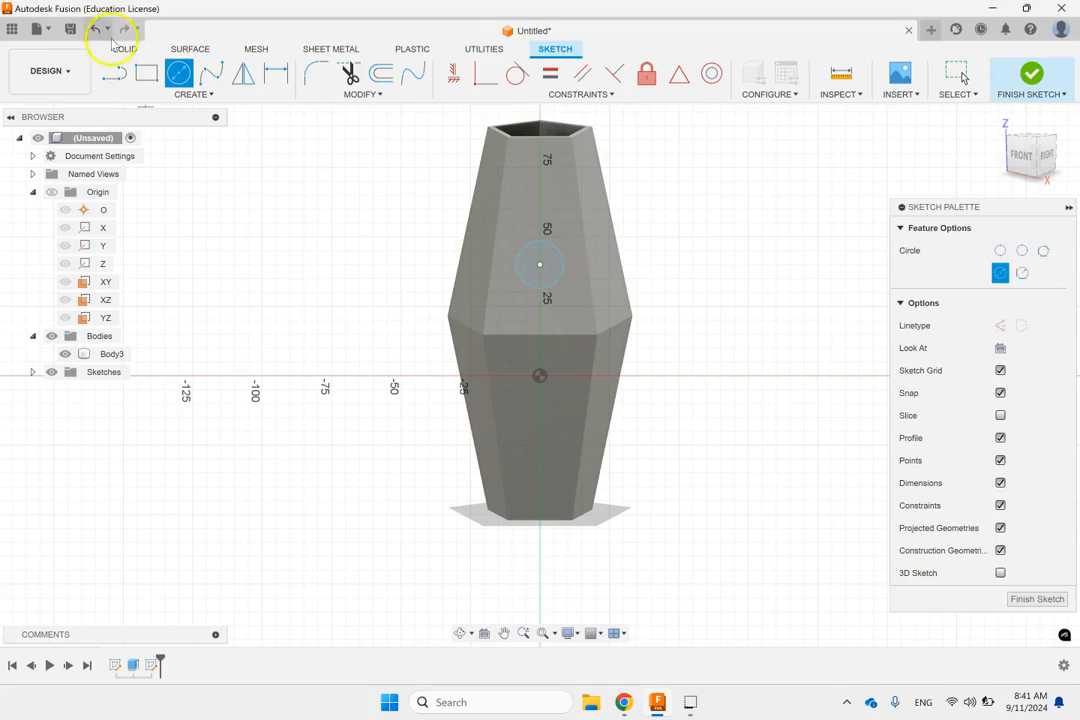
Step: Dimension the circle's diameter to 15 mm
{"action": "key", "text": "d"}
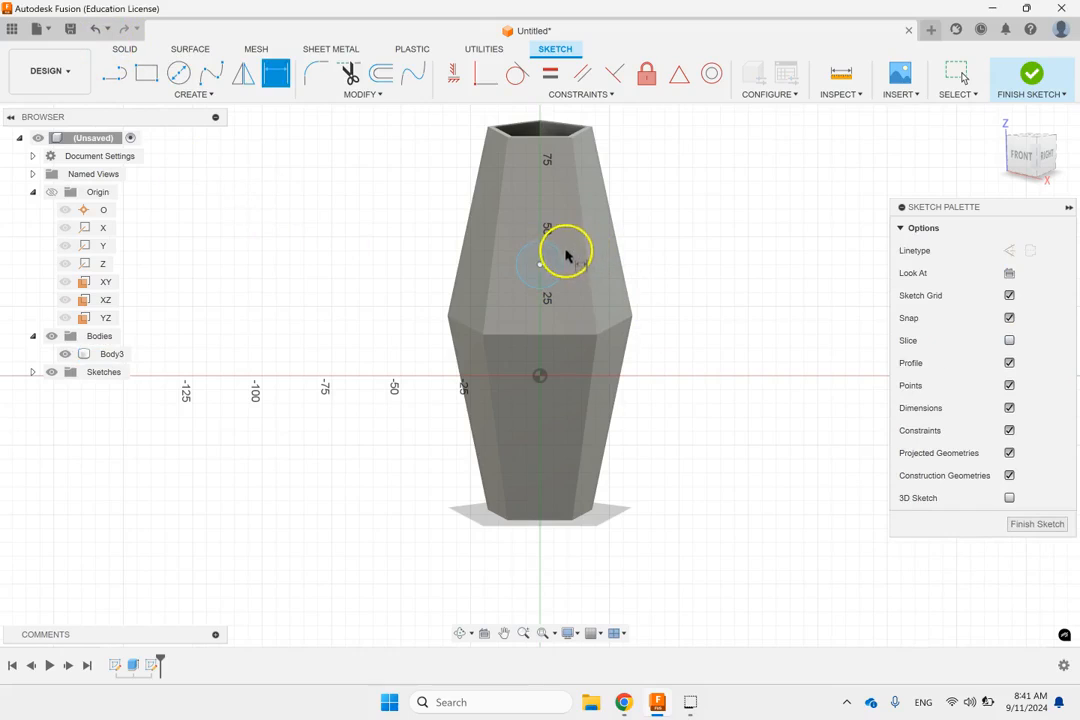
{"action": "left_click", "coordinate": [562, 254]}
{"action": "left_click", "coordinate": [670, 264]}
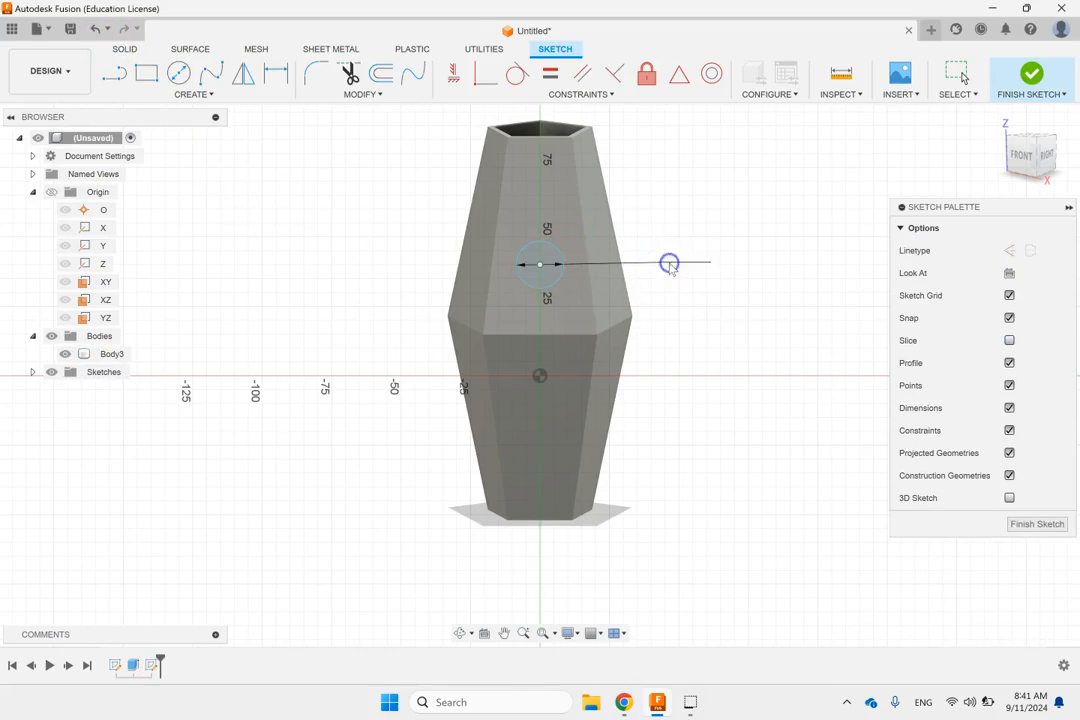
{"action": "type", "text": "15"}
{"action": "key", "text": "Return"}
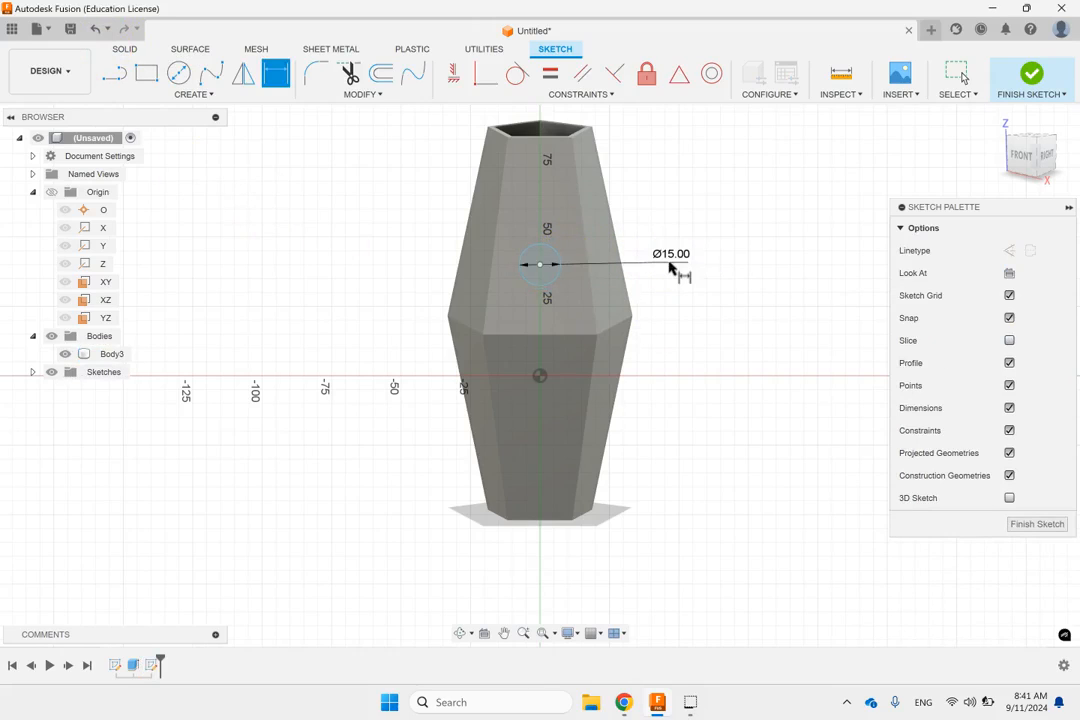
Step: Add a vertical dimension of 40 mm between the circle's centre and the origin
{"action": "left_click", "coordinate": [541, 266]}
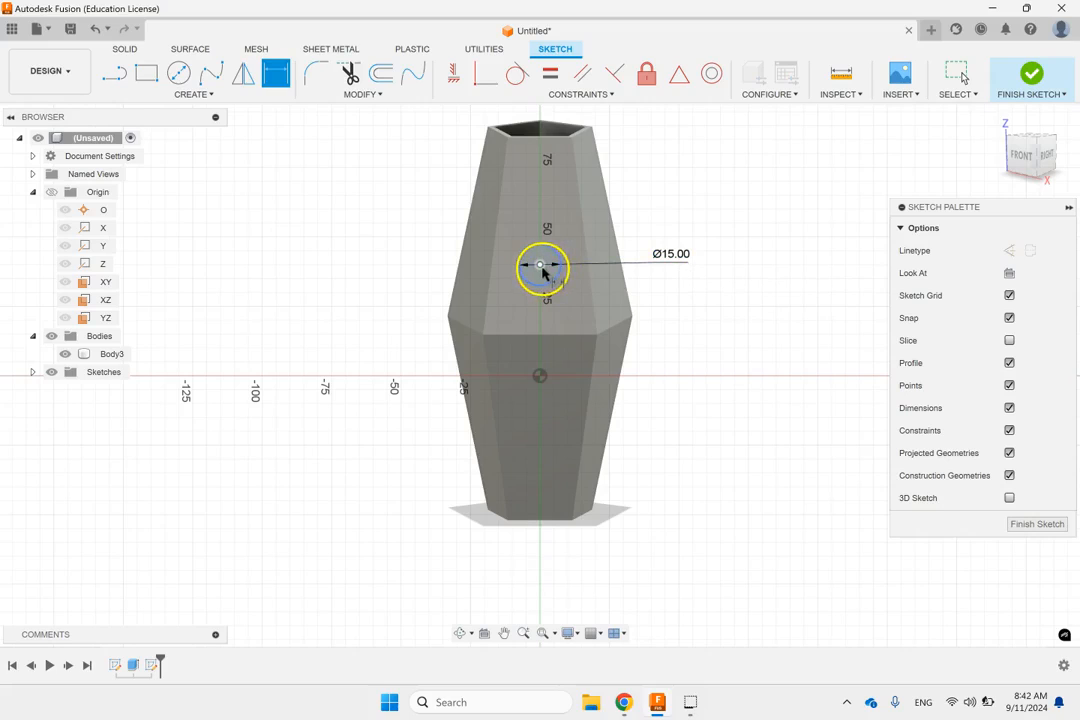
{"action": "left_click", "coordinate": [554, 374]}
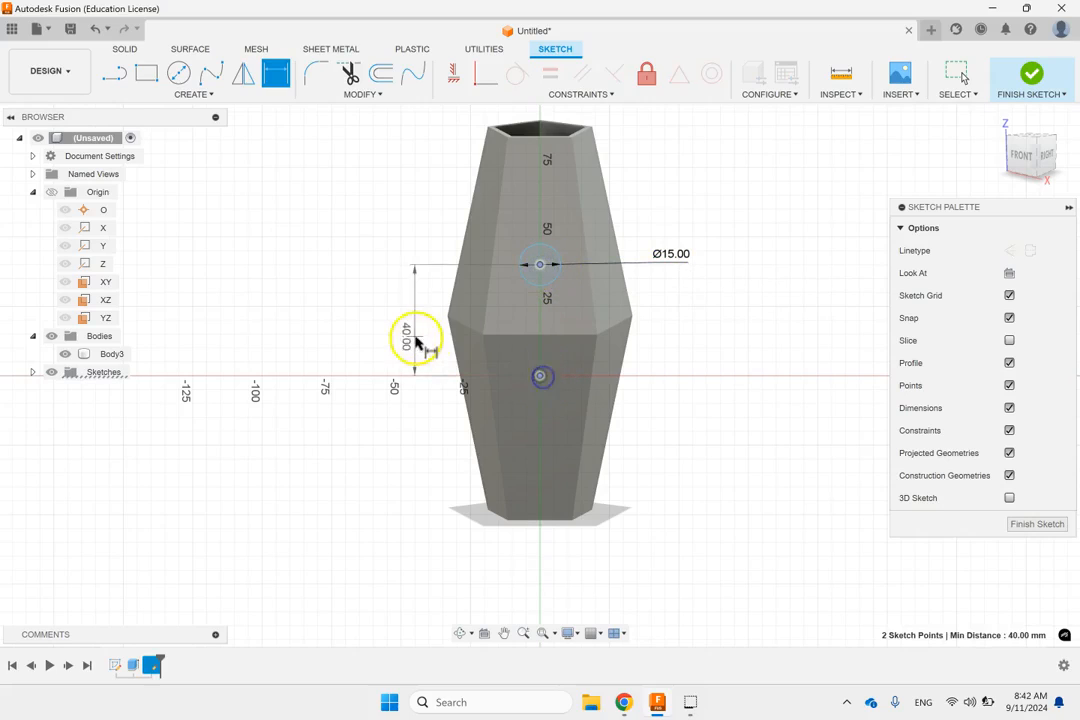
{"action": "left_click", "coordinate": [398, 332]}
{"action": "key", "text": "Return"}
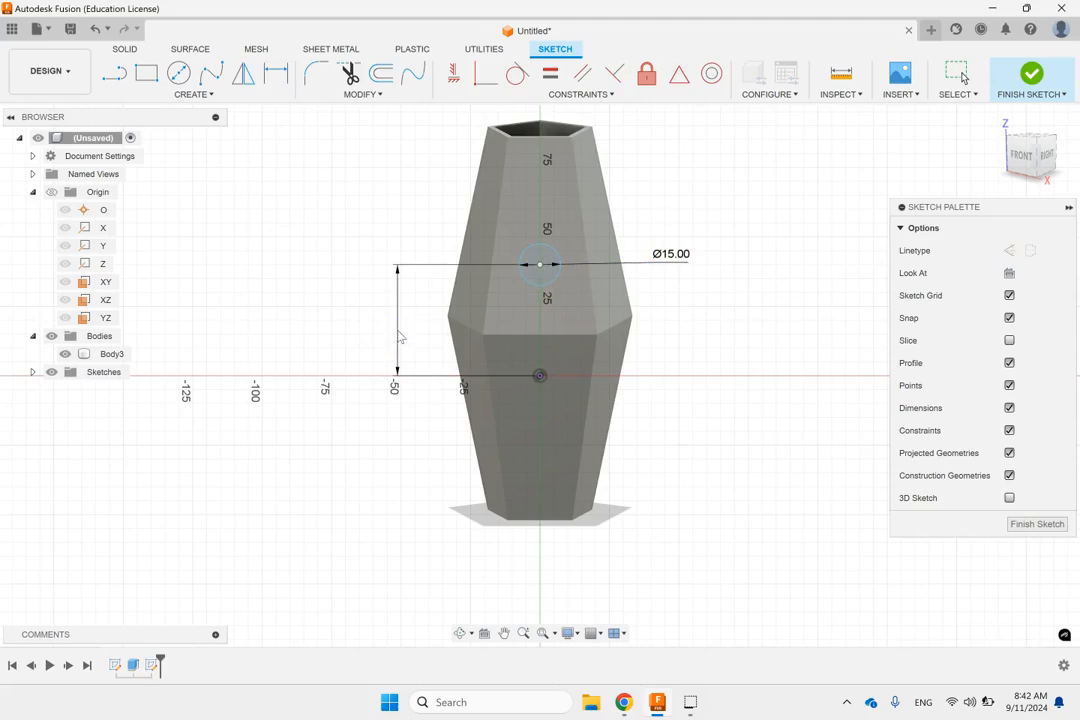
{"action": "key", "text": "Escape"}
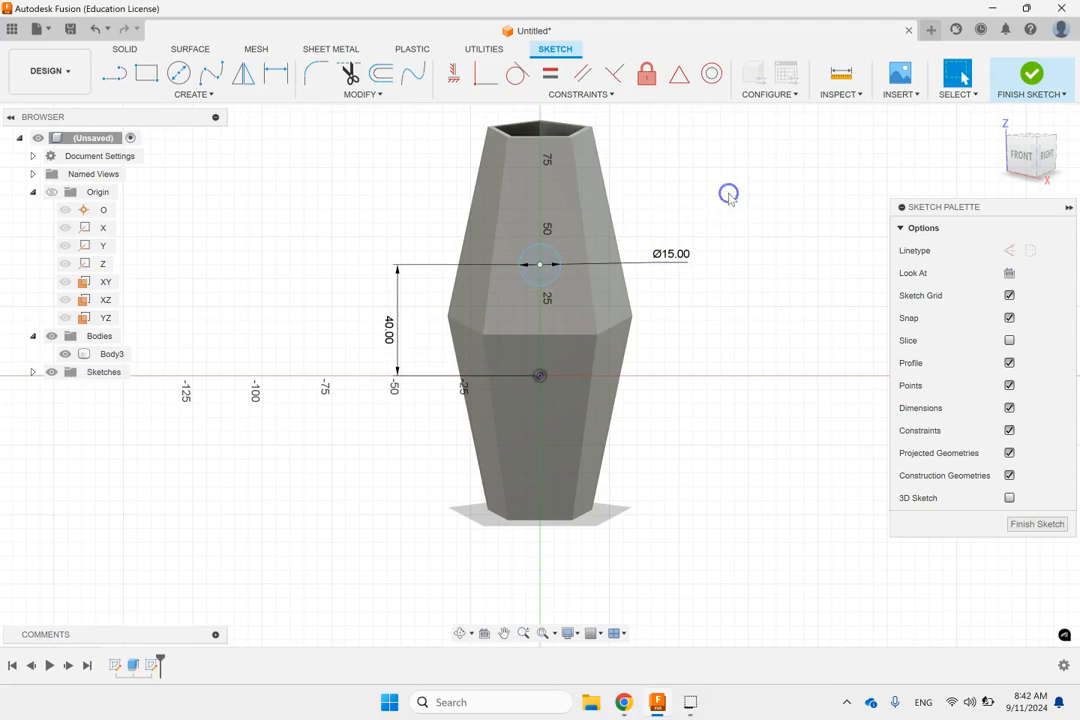
Step: Constrain the circle's centre vertically in line with the origin and finish the sketch
{"action": "left_click", "coordinate": [739, 198]}
{"action": "left_click", "coordinate": [540, 264]}
{"action": "left_click", "coordinate": [540, 377]}
{"action": "left_click", "coordinate": [453, 73]}
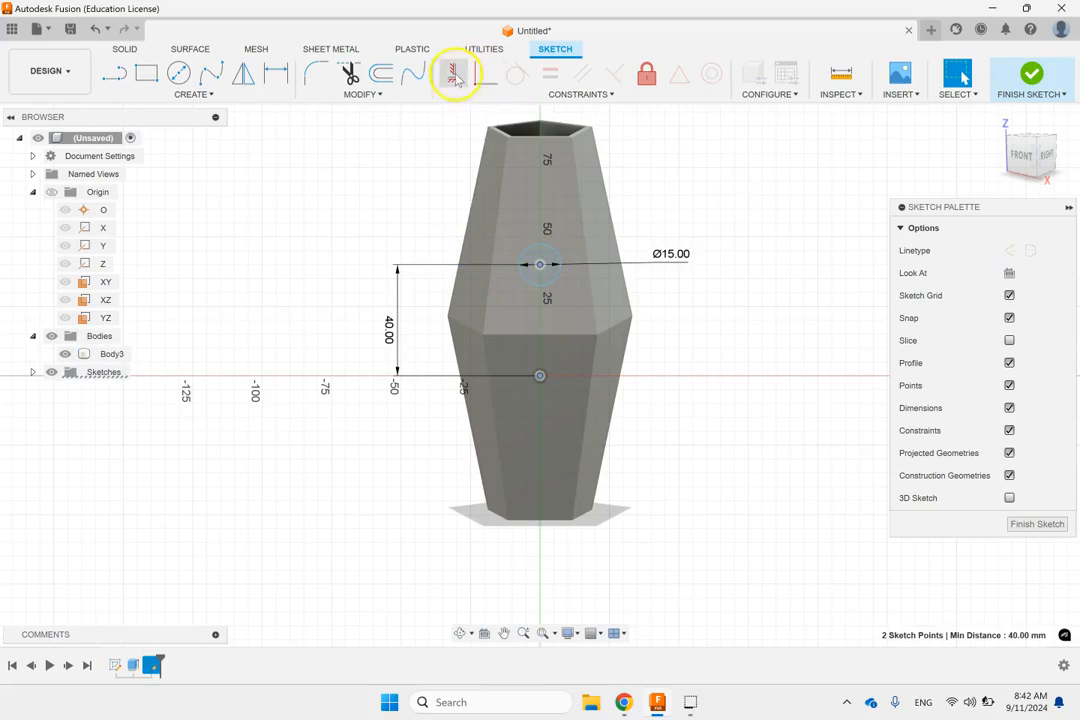
{"action": "left_click", "coordinate": [1010, 96]}
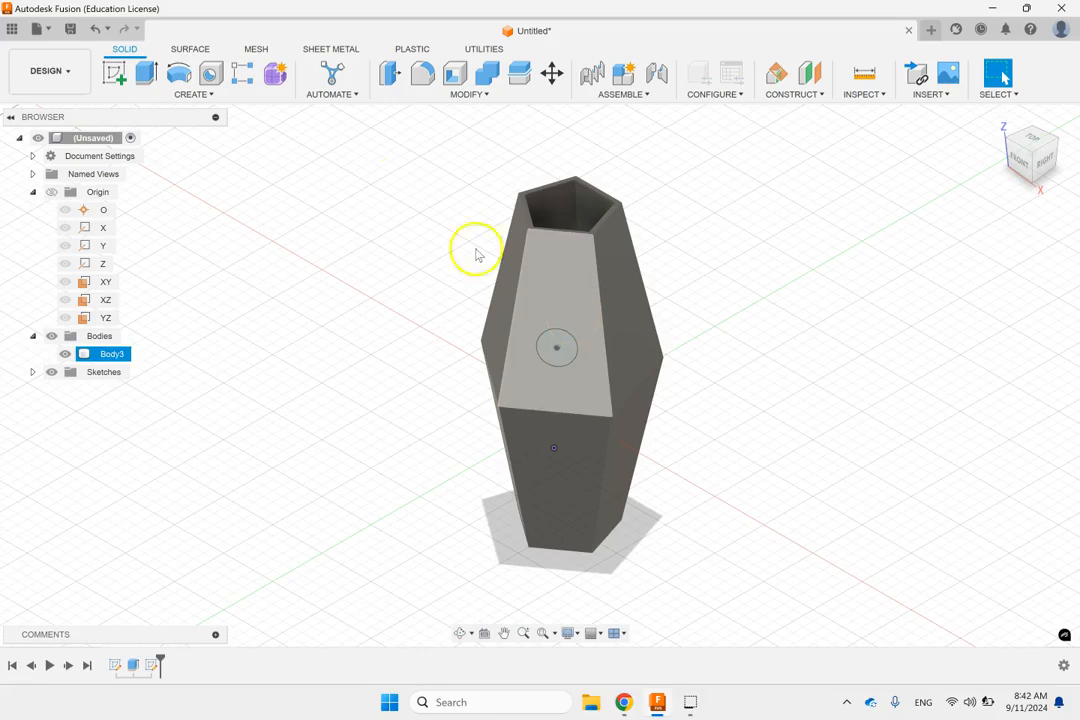
Step: Start an extrusion of the circle on the sloped face with the operation set to Cut
{"action": "left_click", "coordinate": [148, 78]}
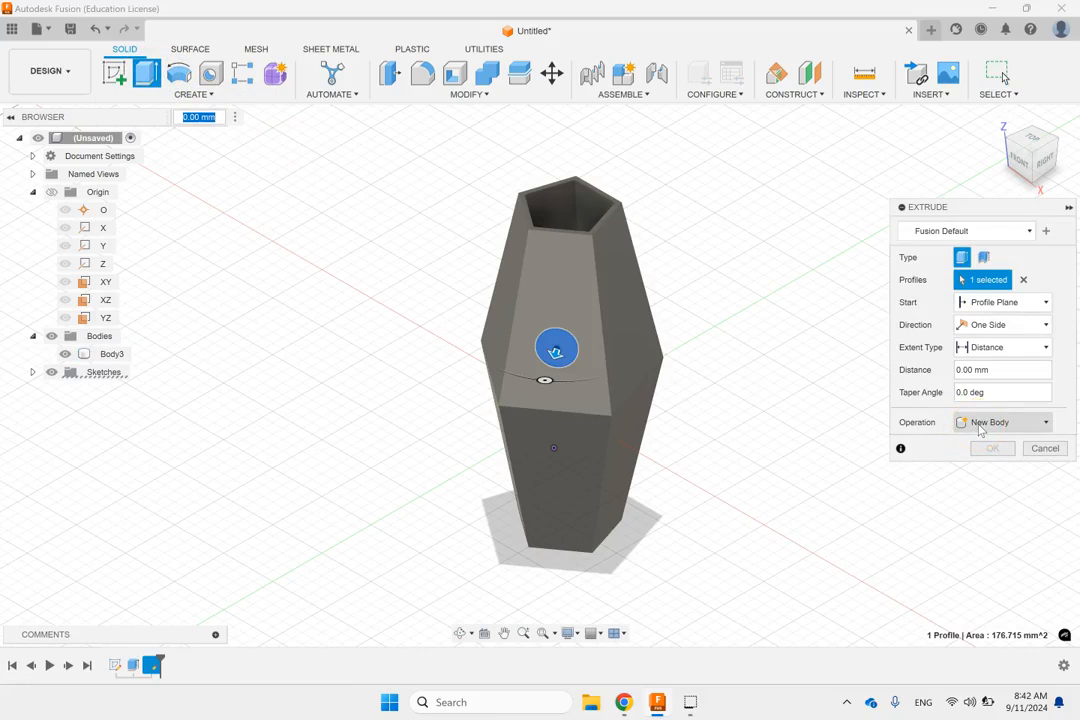
{"action": "left_click", "coordinate": [980, 423]}
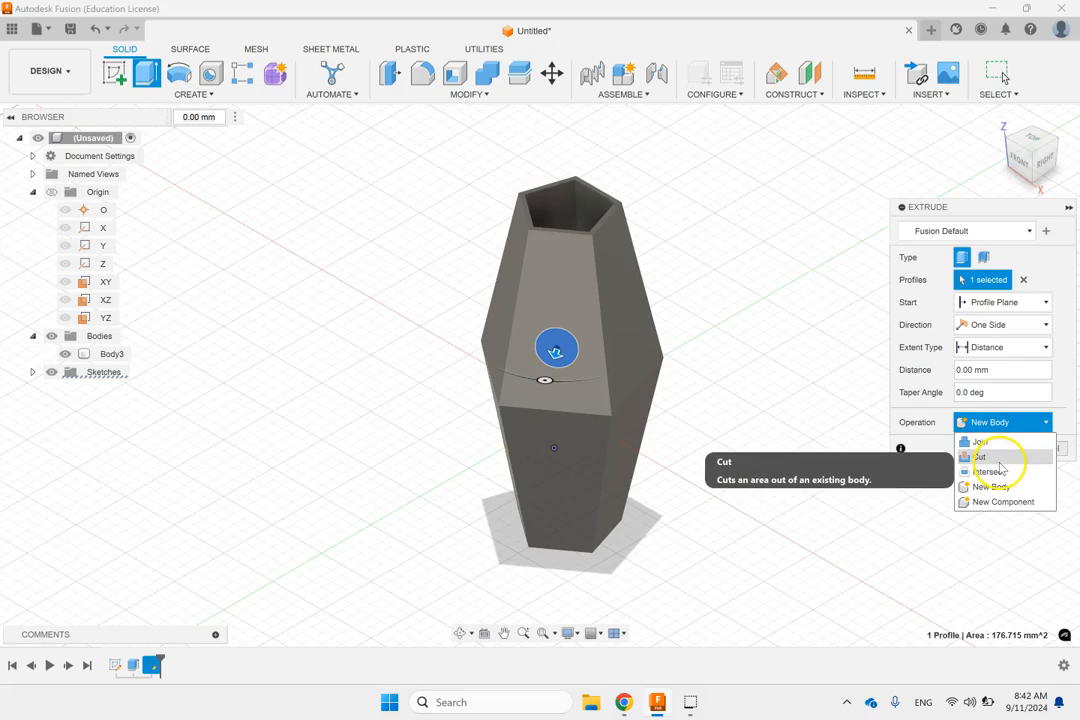
{"action": "left_click", "coordinate": [998, 459]}
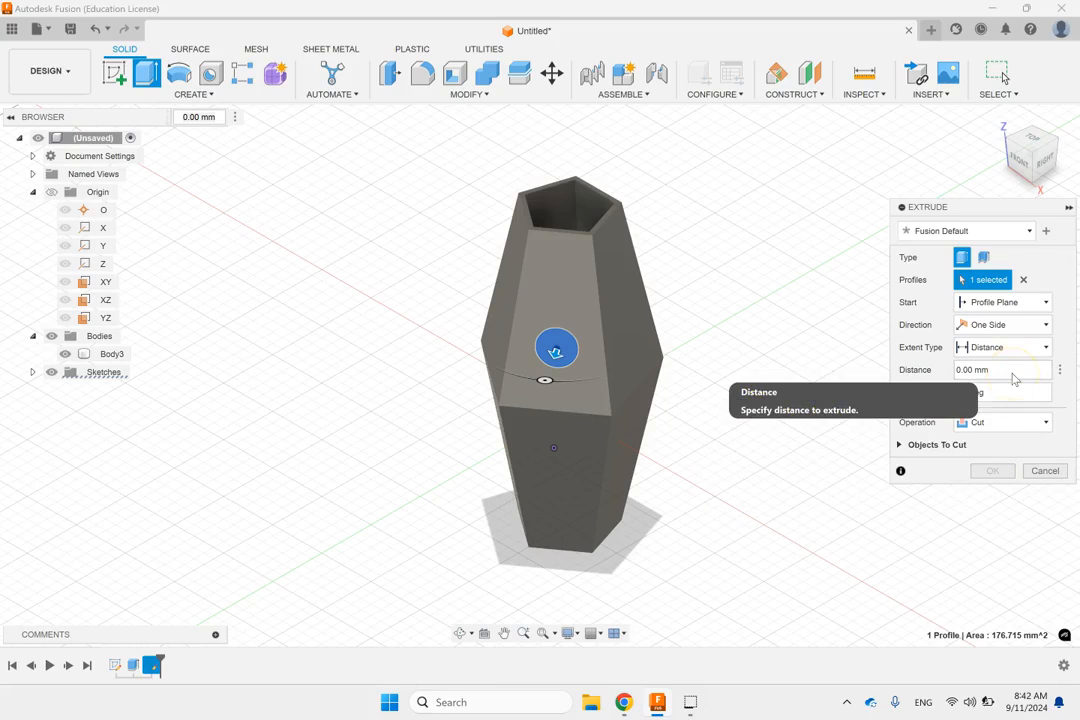
Step: Review the extent types for the cut, keep Distance, and try a depth of 2 mm
{"action": "left_click", "coordinate": [1012, 356]}
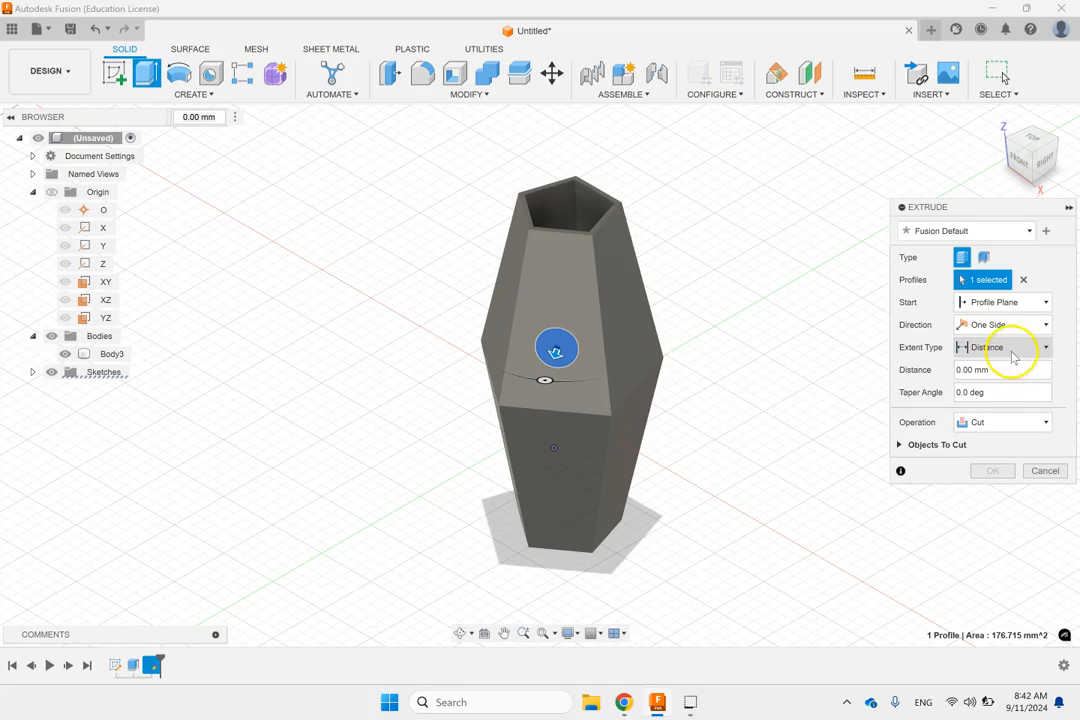
{"action": "left_click", "coordinate": [1012, 356]}
{"action": "left_click", "coordinate": [993, 383]}
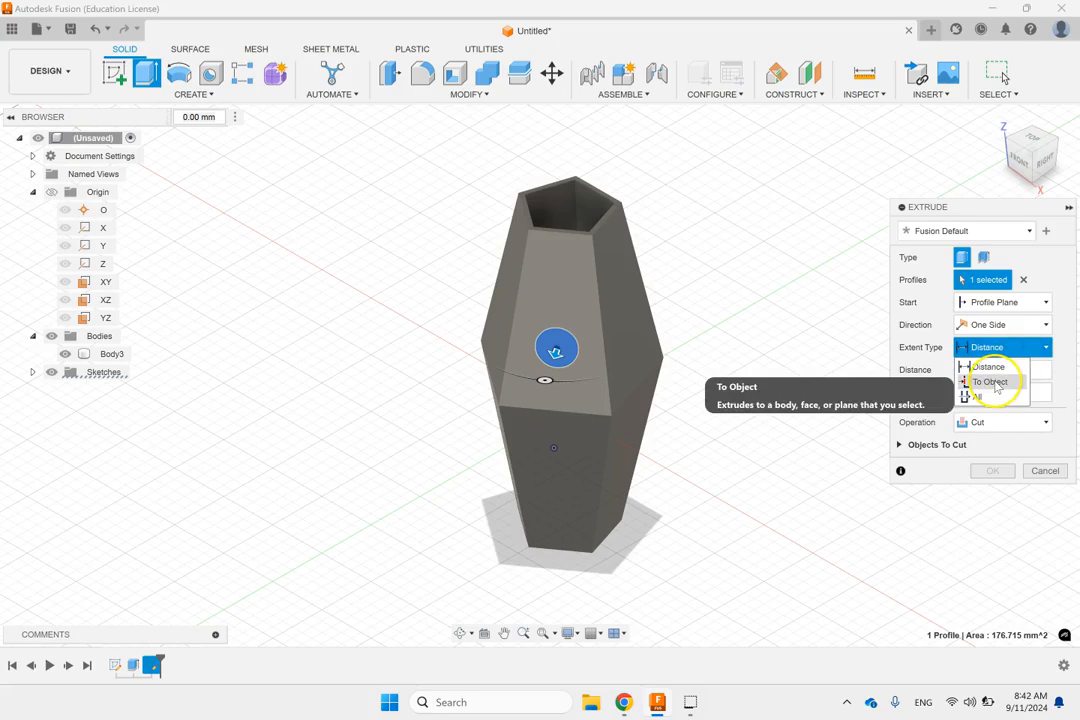
{"action": "left_click", "coordinate": [990, 399]}
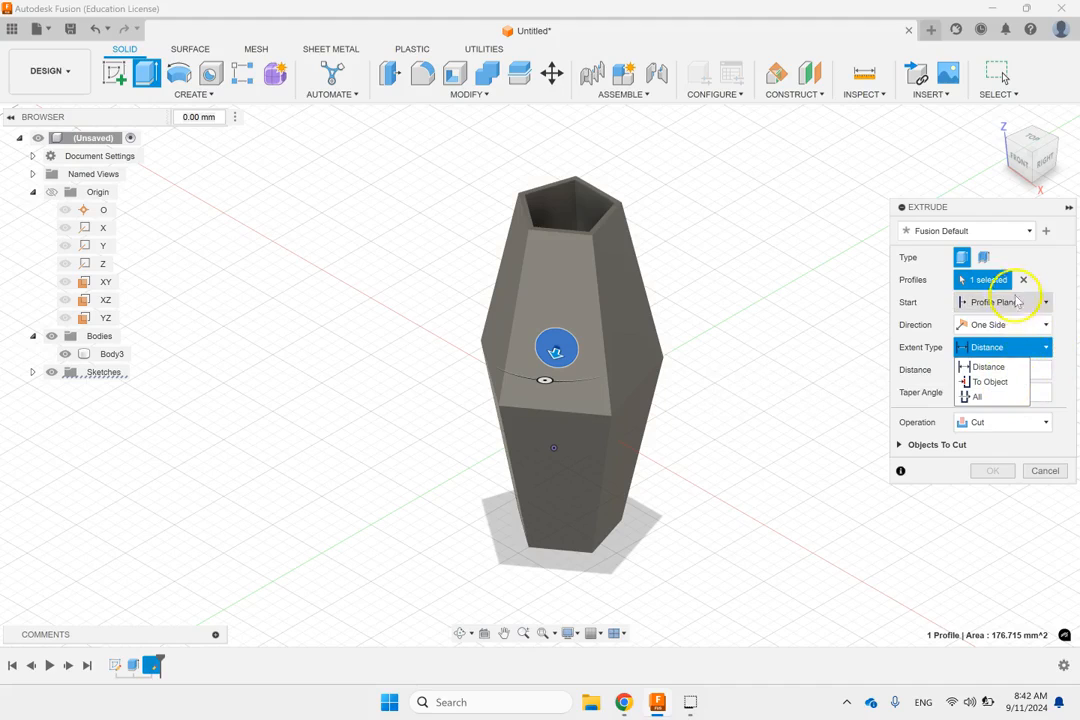
{"action": "left_click", "coordinate": [1045, 372]}
{"action": "triple_click", "coordinate": [1045, 372]}
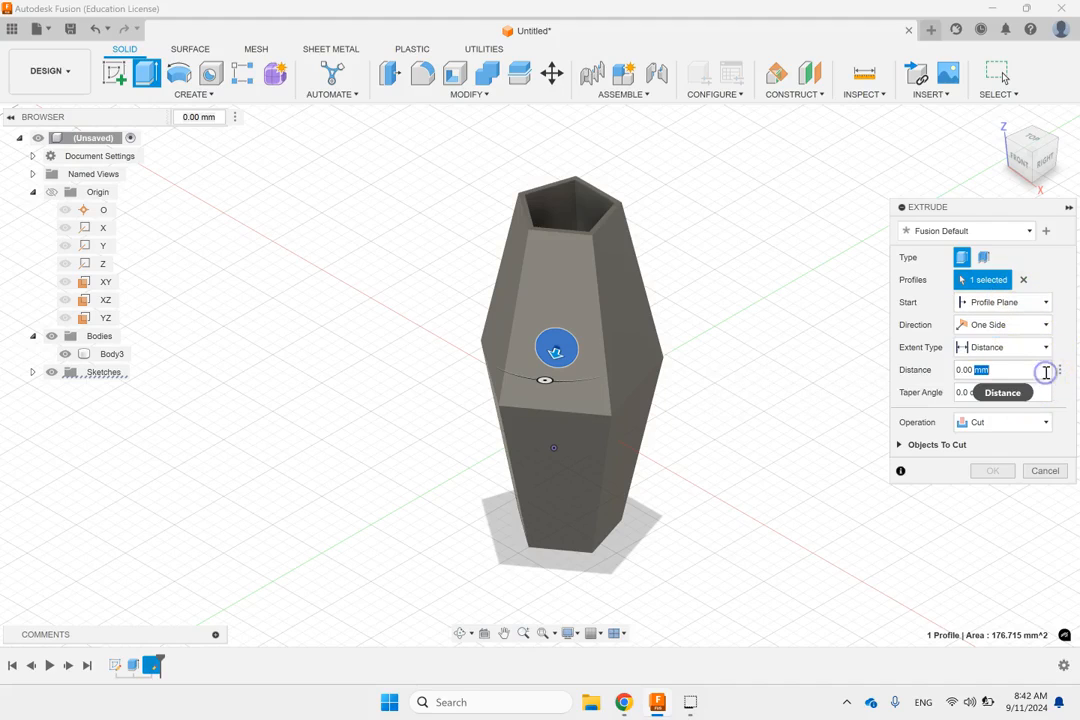
{"action": "left_click", "coordinate": [808, 508]}
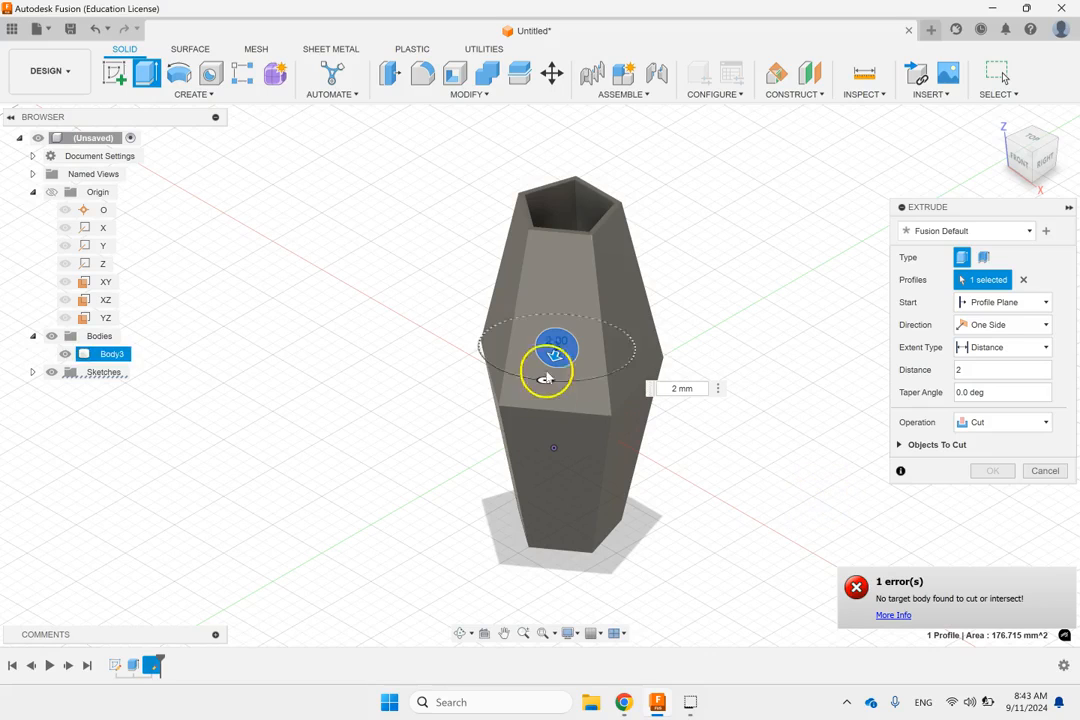
Step: Direct the circular cut inward through the sloped wall, set its depth to 3 mm, and finish the extrusion
{"action": "middle_click_drag", "start_coordinate": [699, 289], "coordinate": [675, 301], "text": "shift"}
{"action": "left_click_drag", "start_coordinate": [540, 372], "coordinate": [563, 360]}
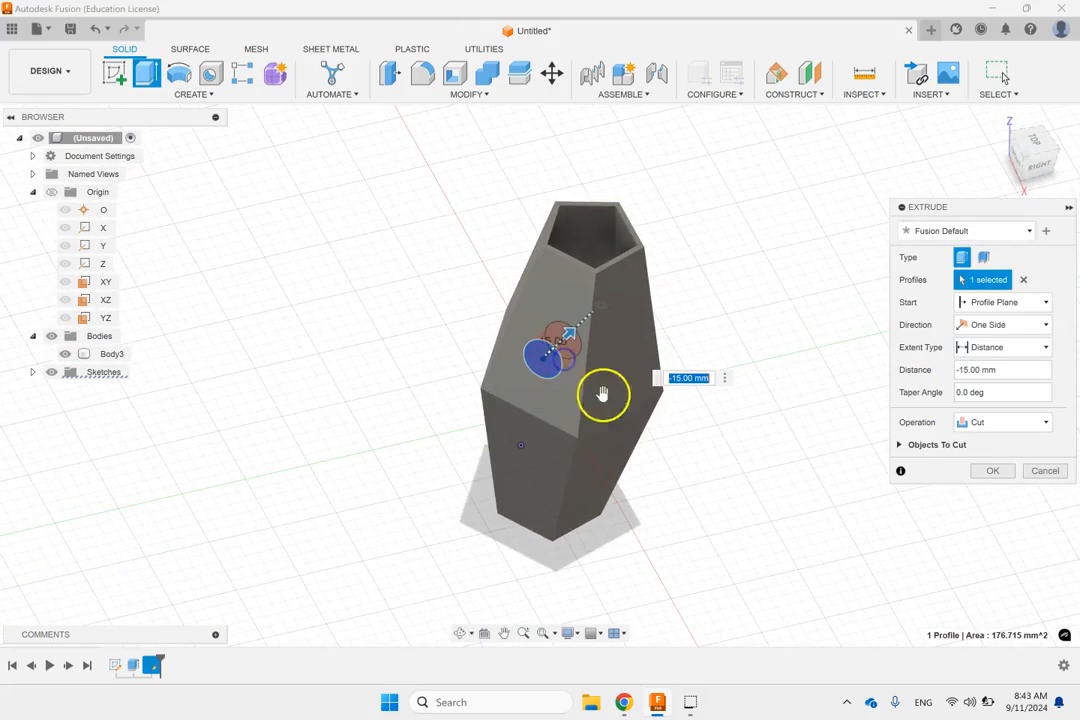
{"action": "left_click_drag", "start_coordinate": [996, 370], "coordinate": [974, 371]}
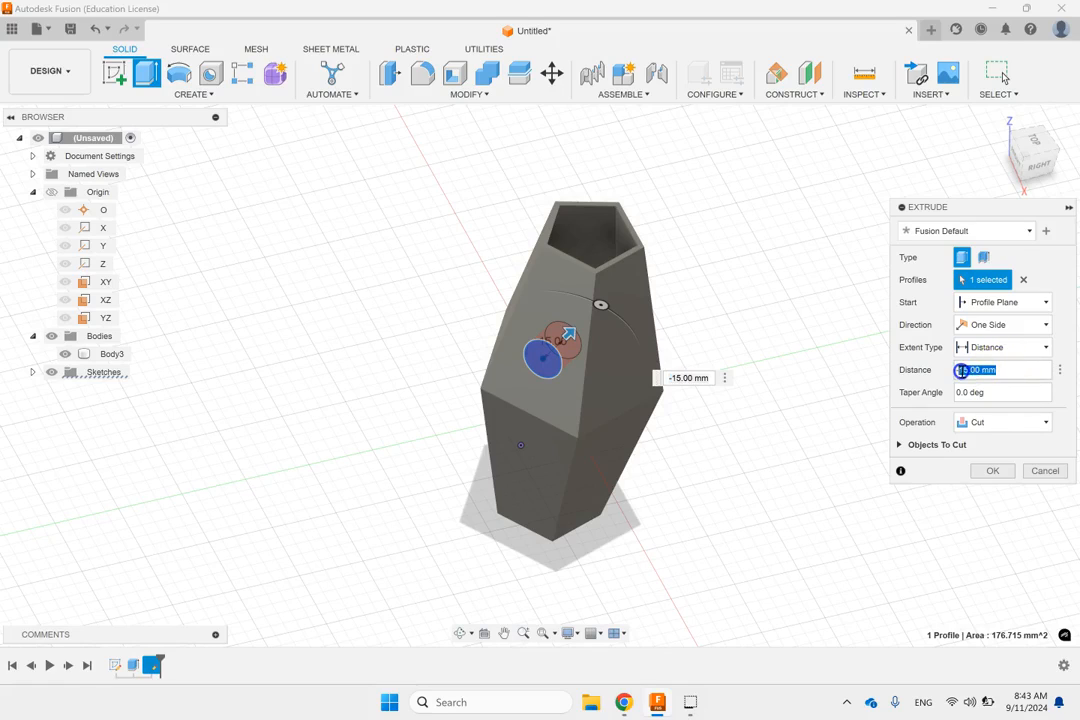
{"action": "type", "text": "3"}
{"action": "left_click", "coordinate": [992, 470]}
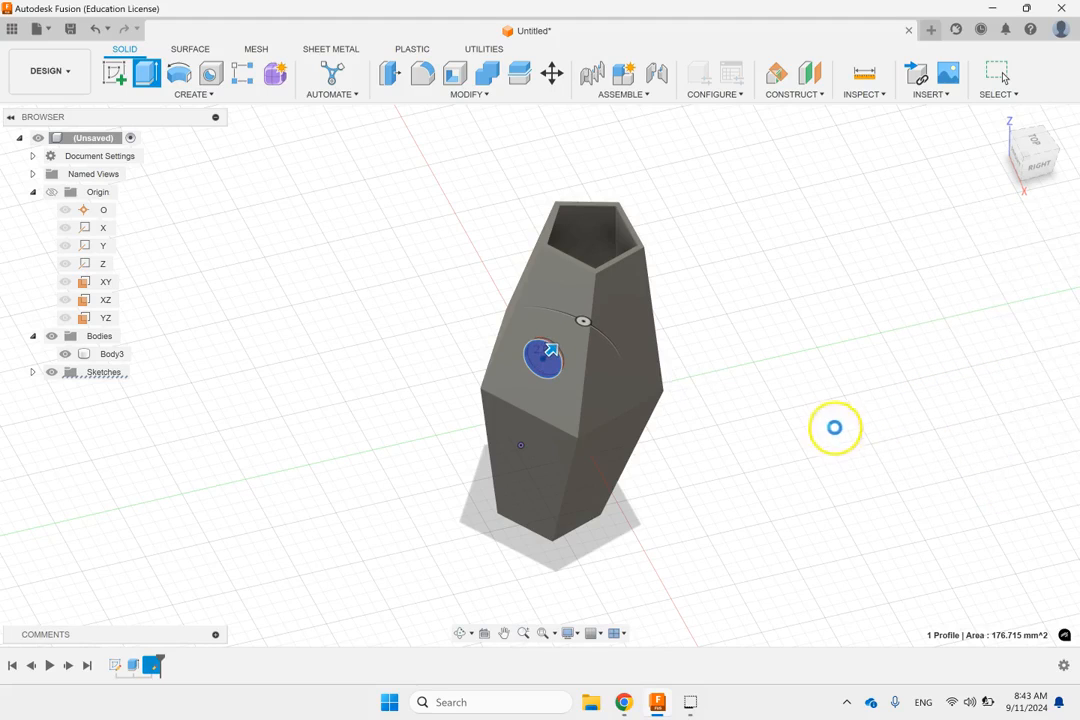
{"action": "middle_click_drag", "start_coordinate": [763, 408], "coordinate": [726, 384], "text": "shift"}
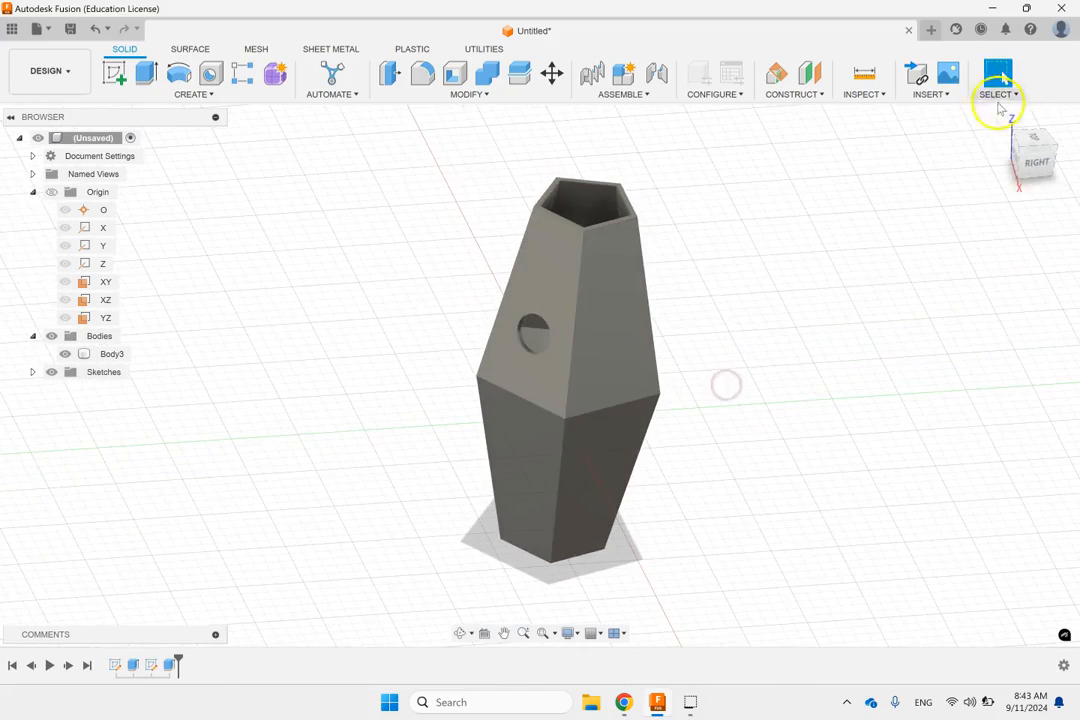
{"action": "left_click", "coordinate": [1008, 145]}
{"action": "scroll", "coordinate": [688, 314], "scroll_direction": "up", "scroll_amount": 2}
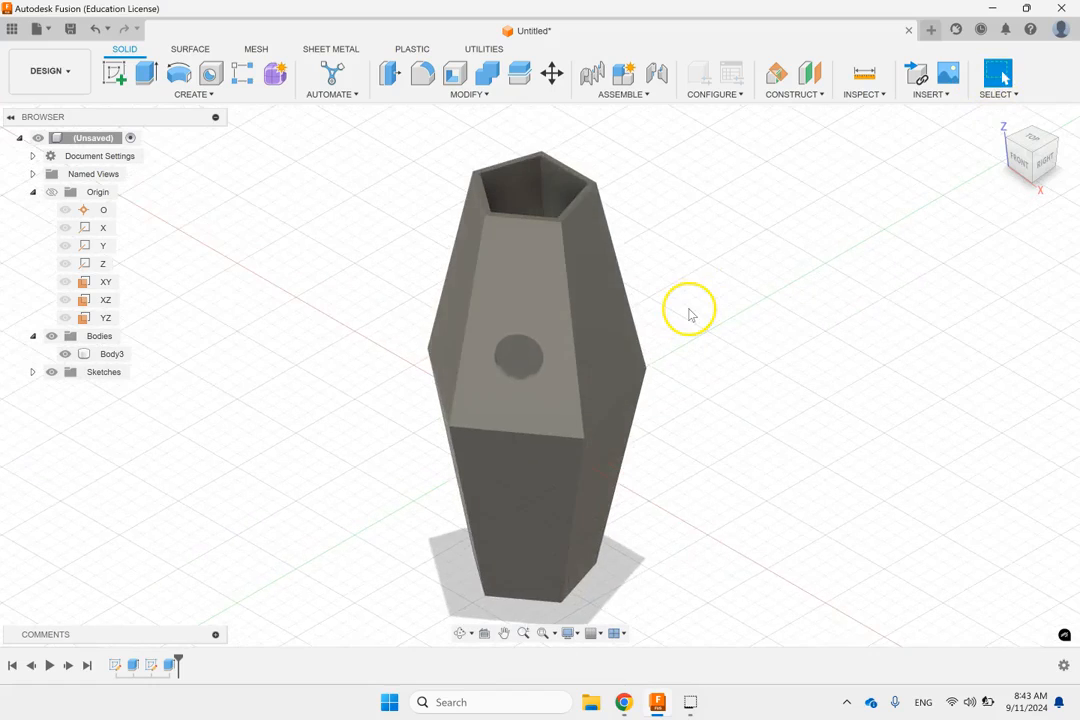
{"action": "scroll", "coordinate": [688, 314], "scroll_direction": "down", "scroll_amount": 3}
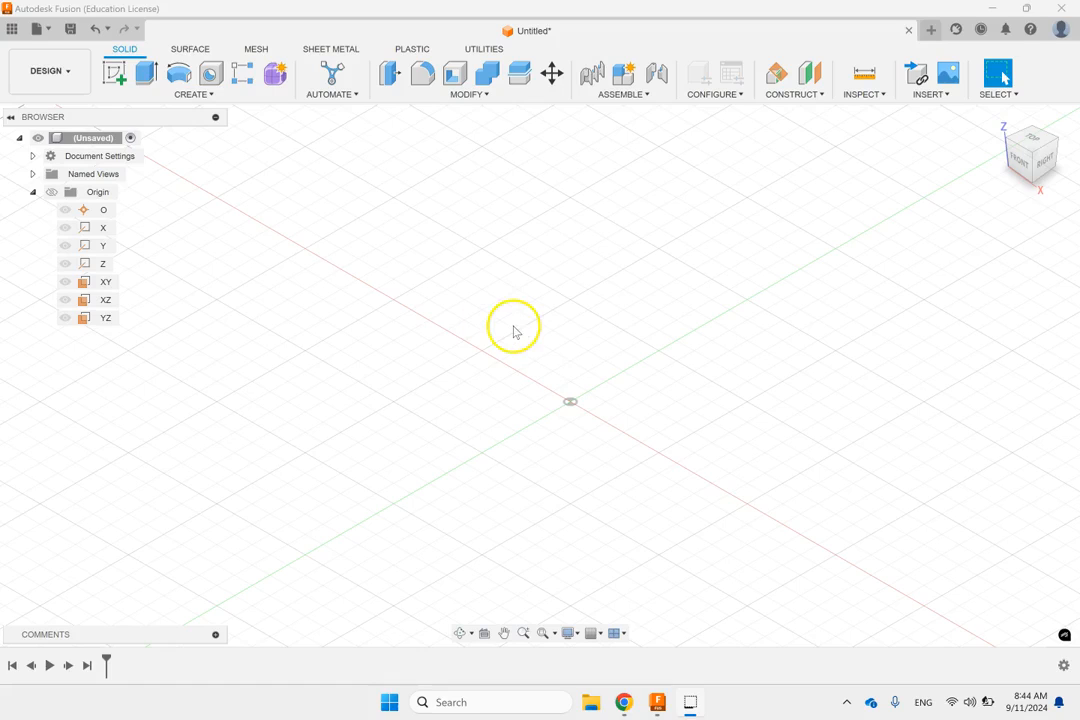
Step: Create a 40 mm diameter sphere on the XY plane centred at the origin
{"action": "left_click", "coordinate": [208, 95]}
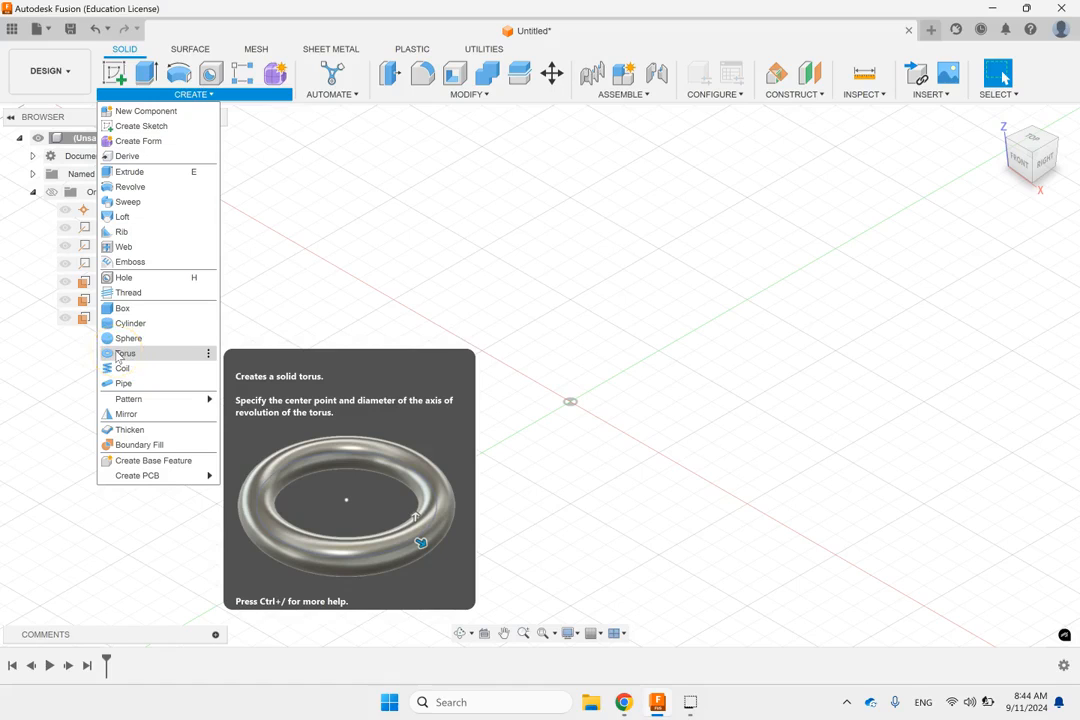
{"action": "left_click", "coordinate": [121, 339]}
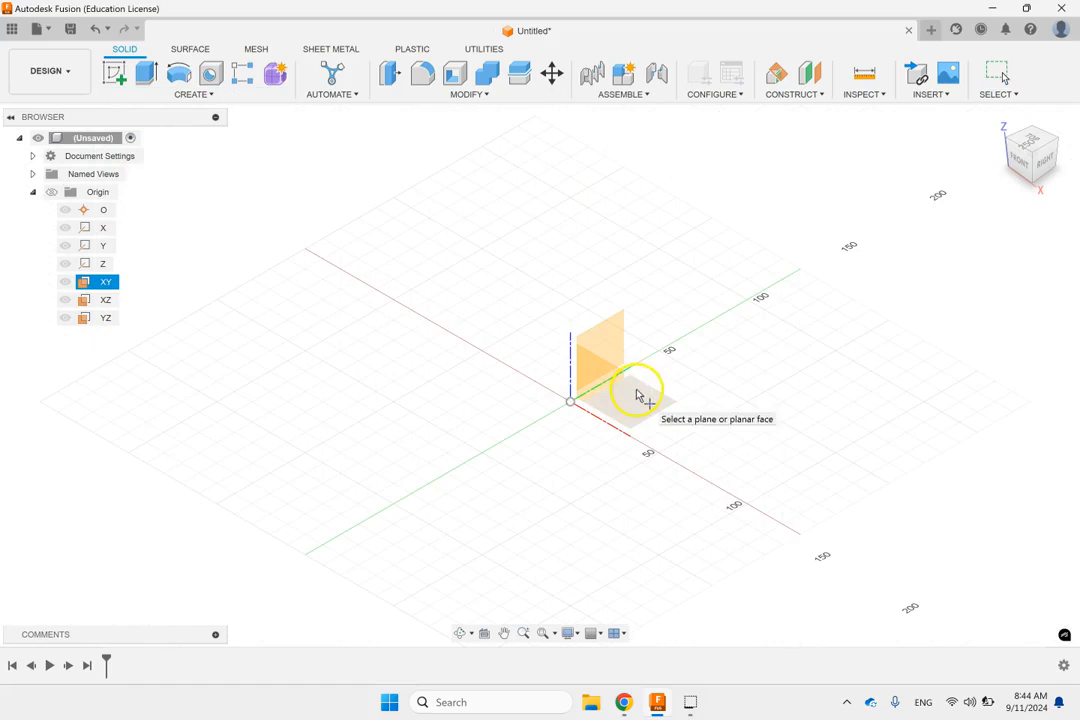
{"action": "left_click", "coordinate": [646, 412]}
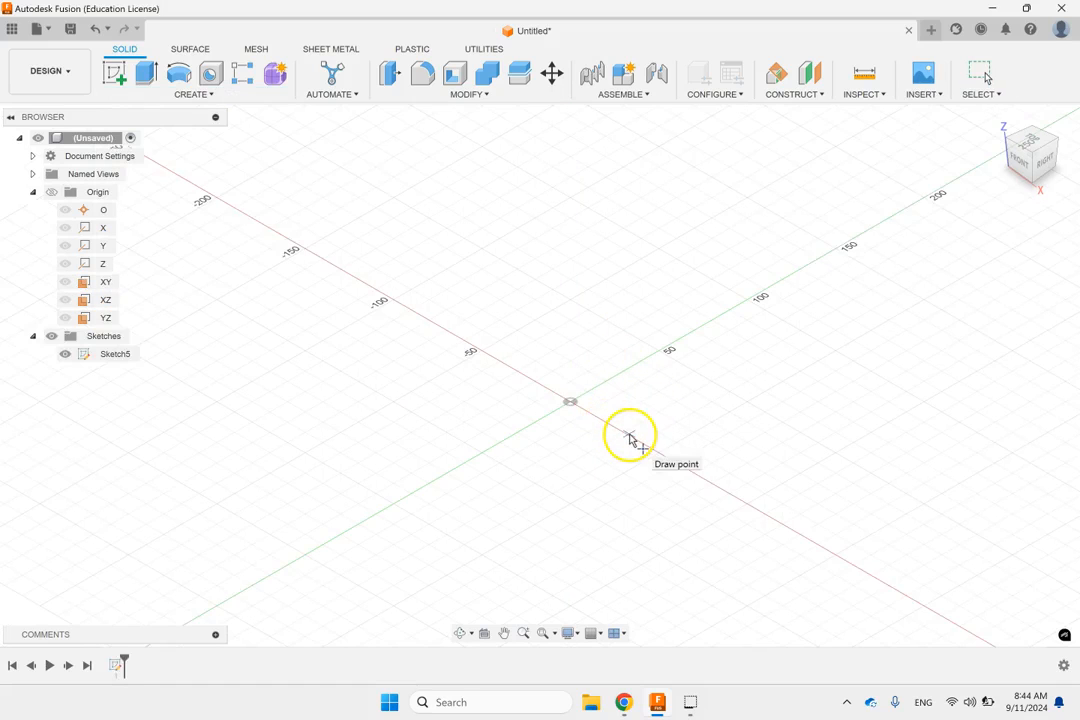
{"action": "left_click", "coordinate": [569, 402]}
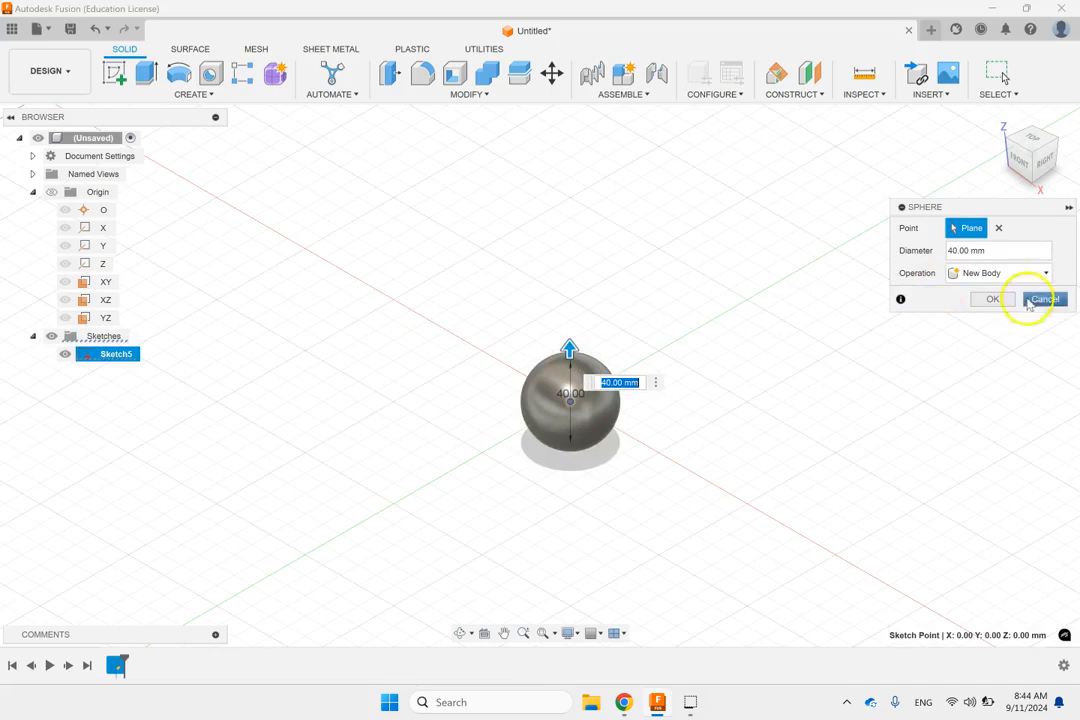
{"action": "left_click", "coordinate": [995, 299]}
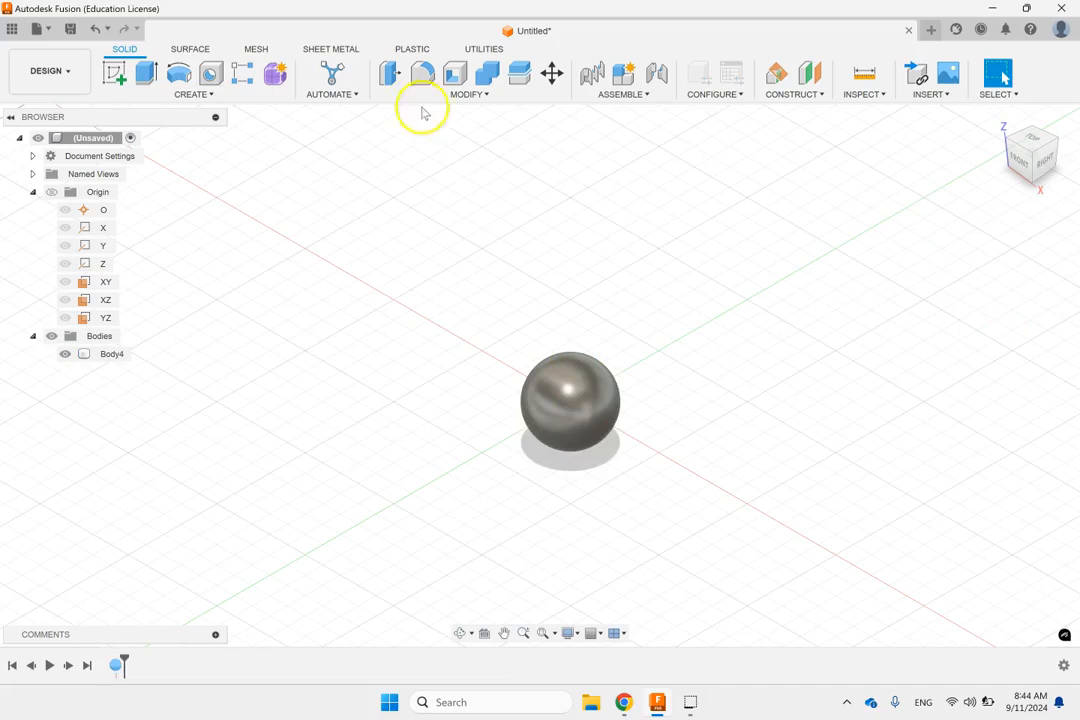
Step: Place a torus on the XY plane, centred near -100 mm on the X axis, with a 70 mm inner diameter
{"action": "left_click", "coordinate": [203, 95]}
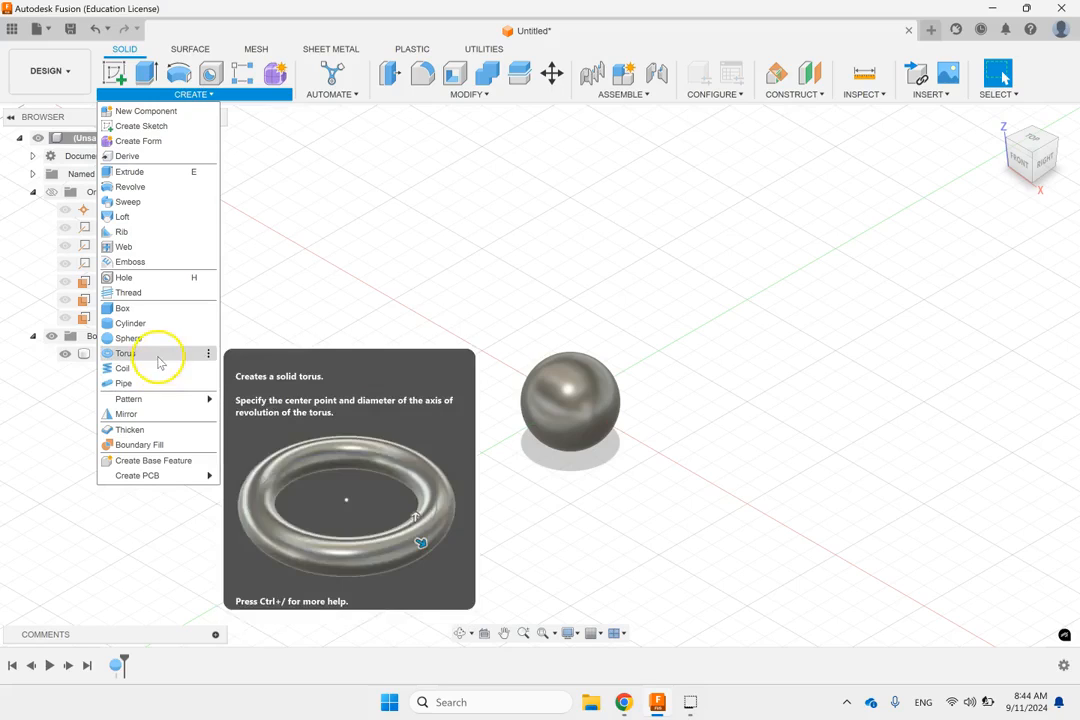
{"action": "left_click", "coordinate": [155, 355]}
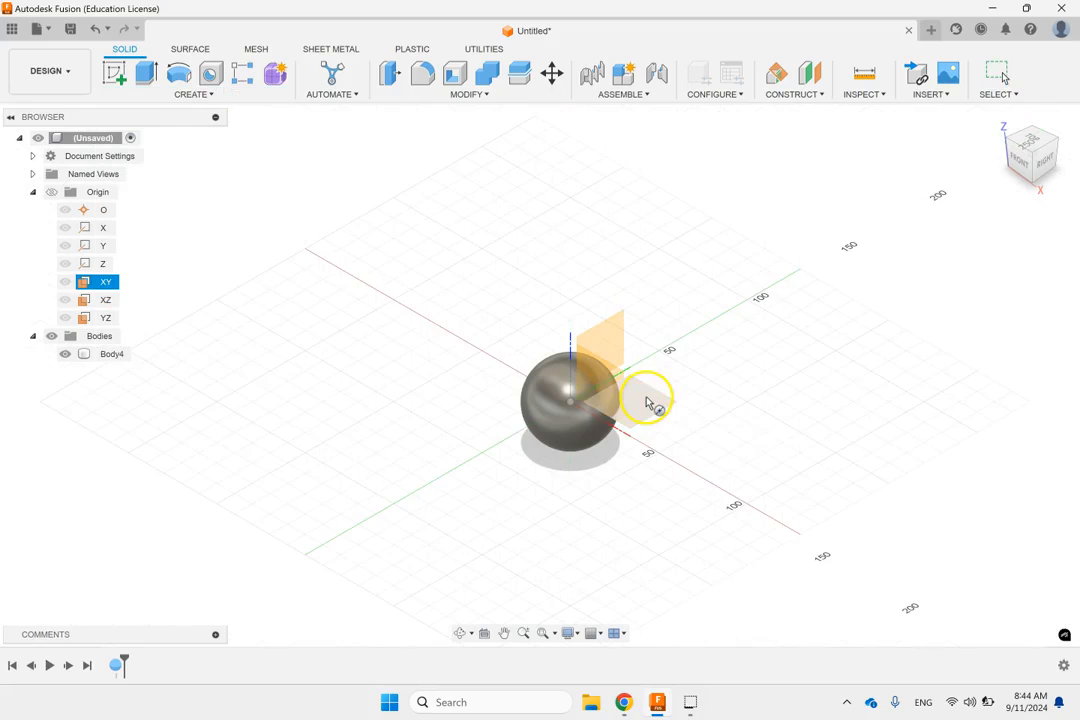
{"action": "left_click", "coordinate": [655, 406]}
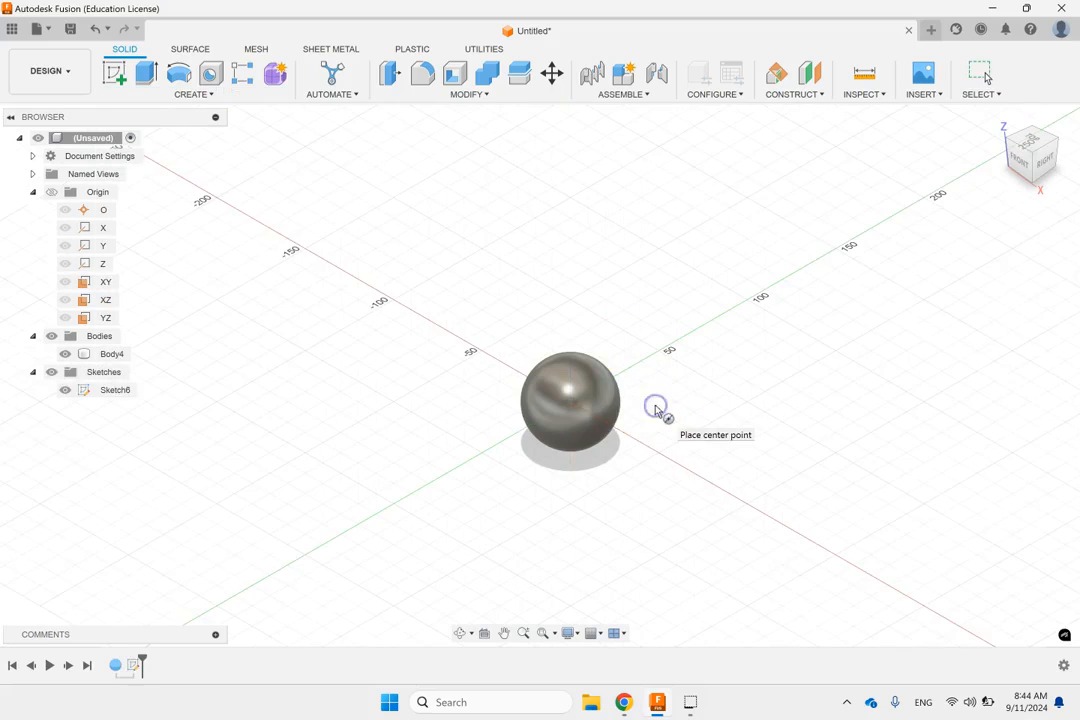
{"action": "left_click", "coordinate": [394, 300]}
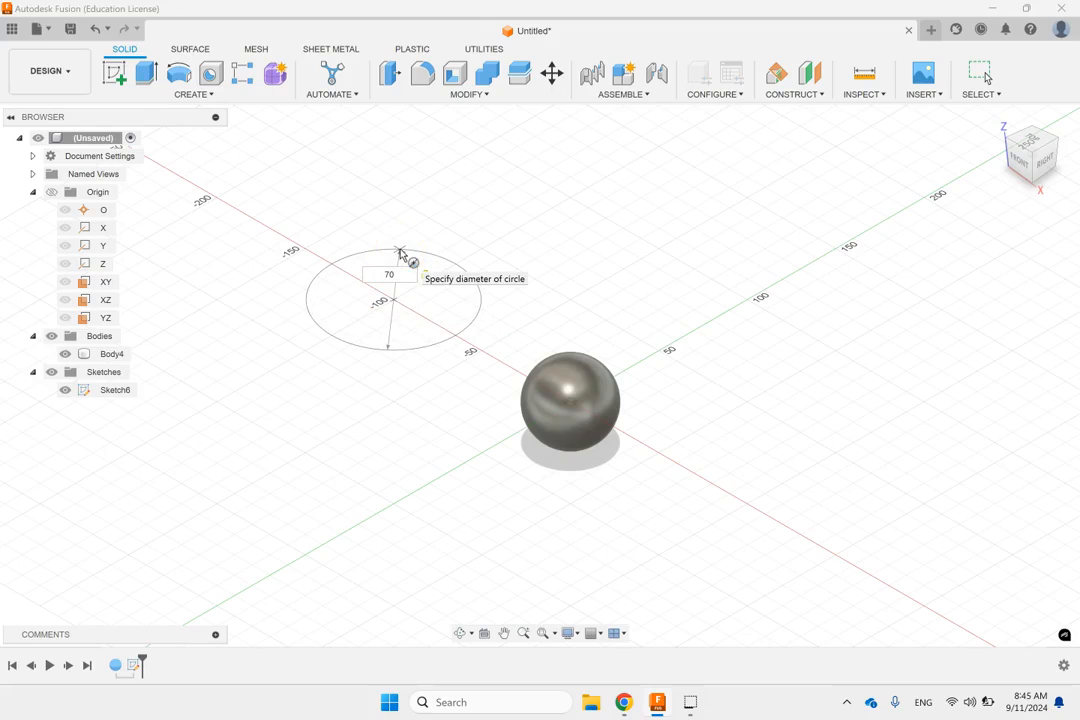
{"action": "key", "text": "Return"}
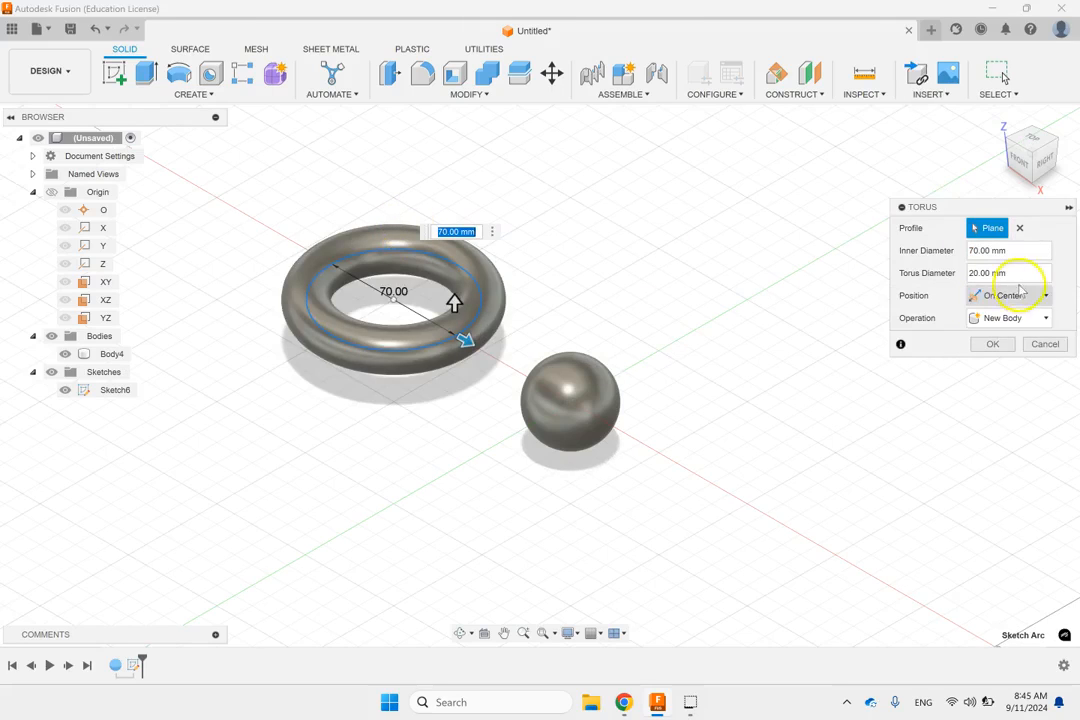
Step: Try a thicker torus section, then set the torus diameter to 10 mm and create it as a new body
{"action": "left_click", "coordinate": [1021, 273]}
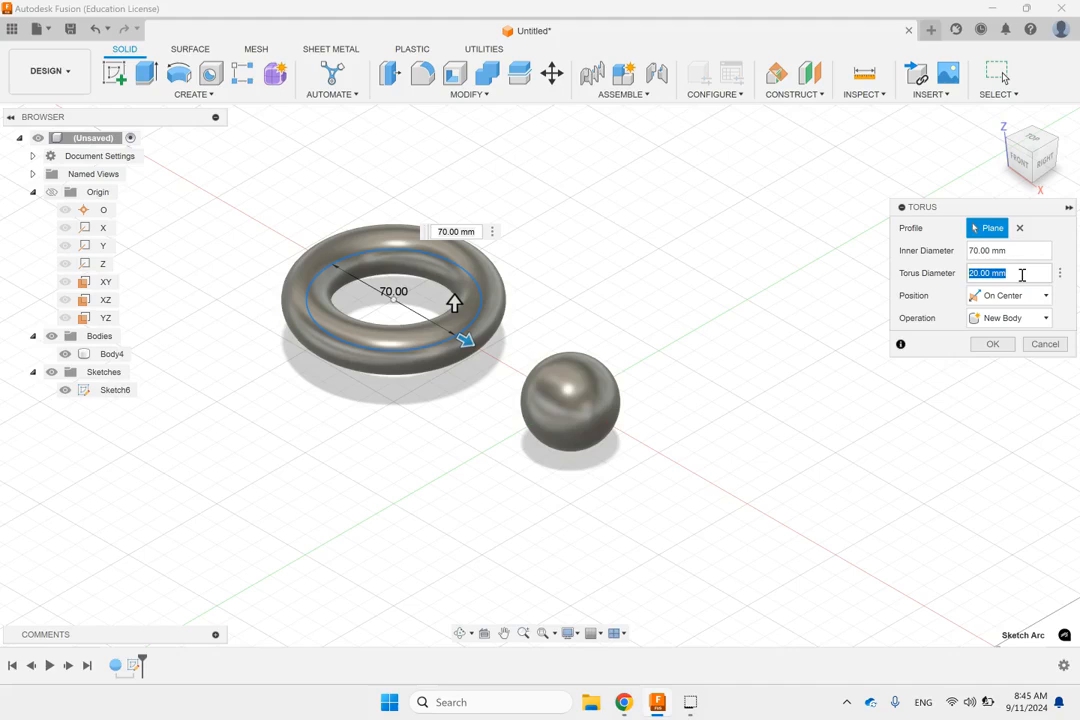
{"action": "type", "text": "3"}
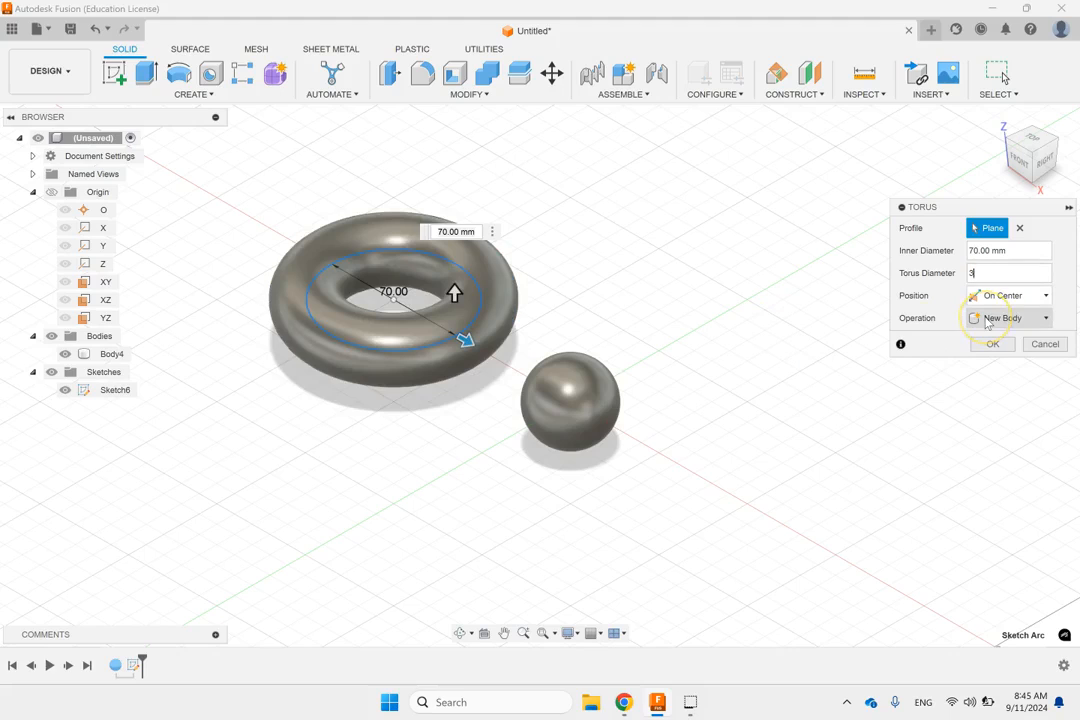
{"action": "type", "text": "010"}
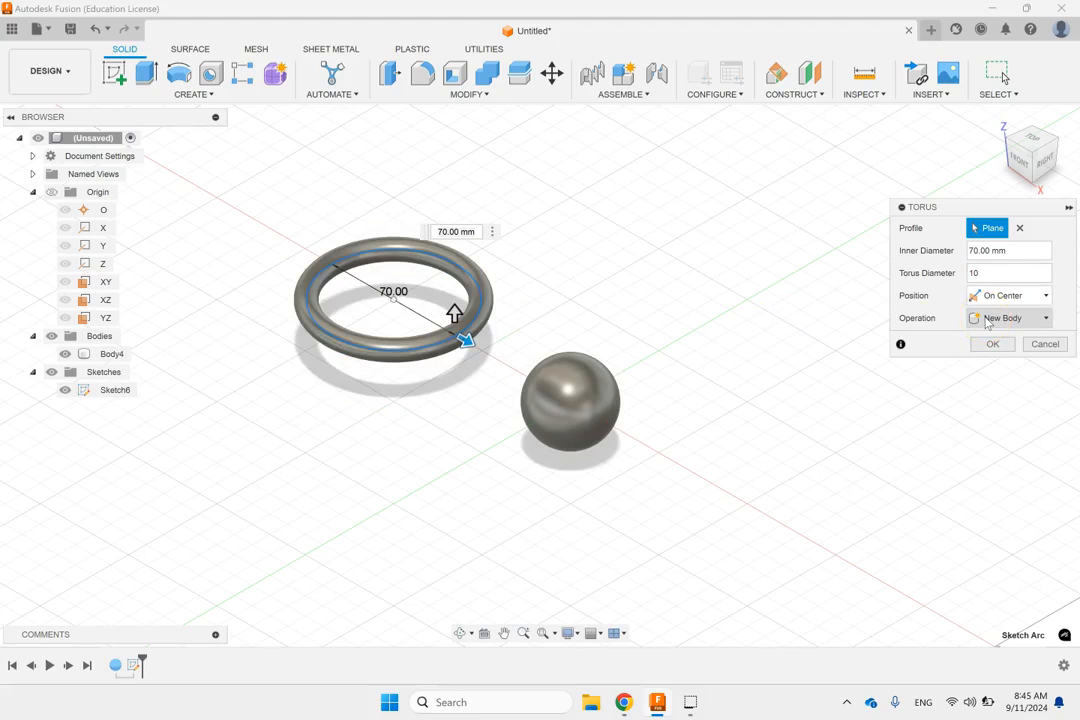
{"action": "left_click", "coordinate": [992, 345]}
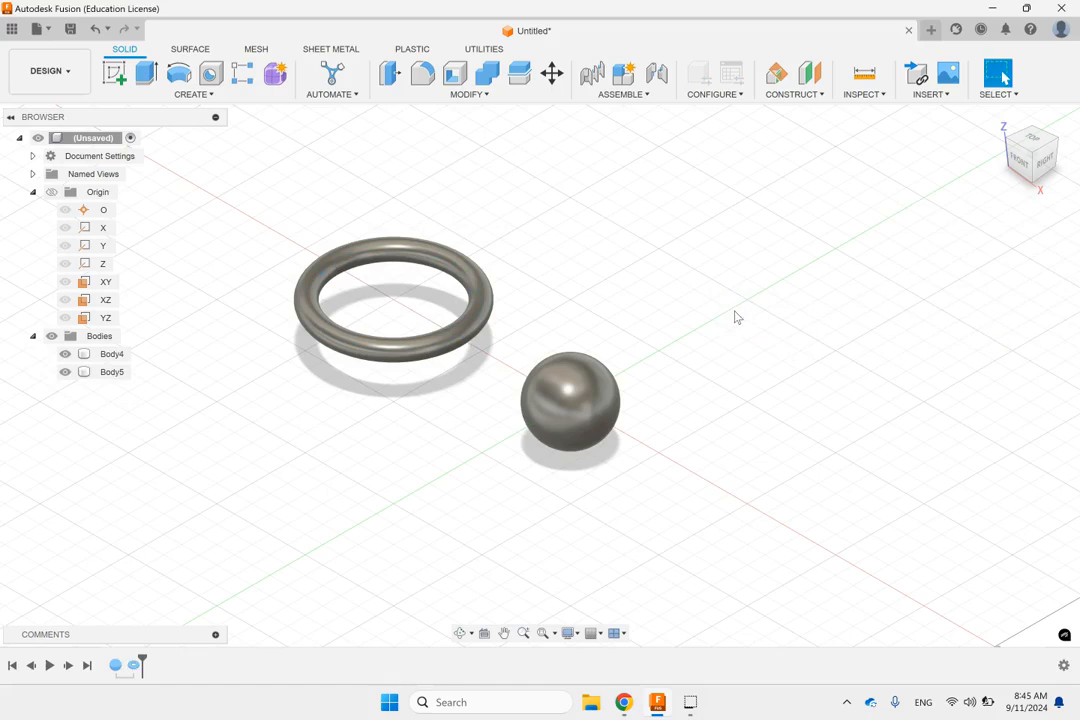
Step: Delete the sphere and the torus
{"action": "left_click", "coordinate": [607, 401]}
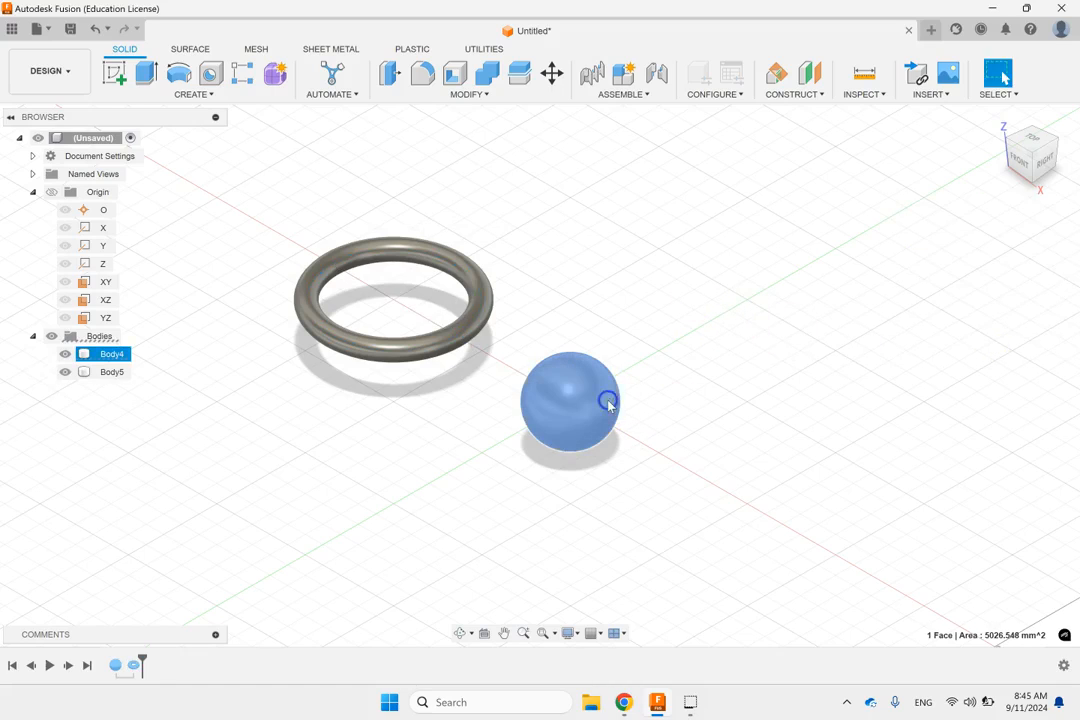
{"action": "key", "text": "Delete"}
{"action": "left_click", "coordinate": [482, 323]}
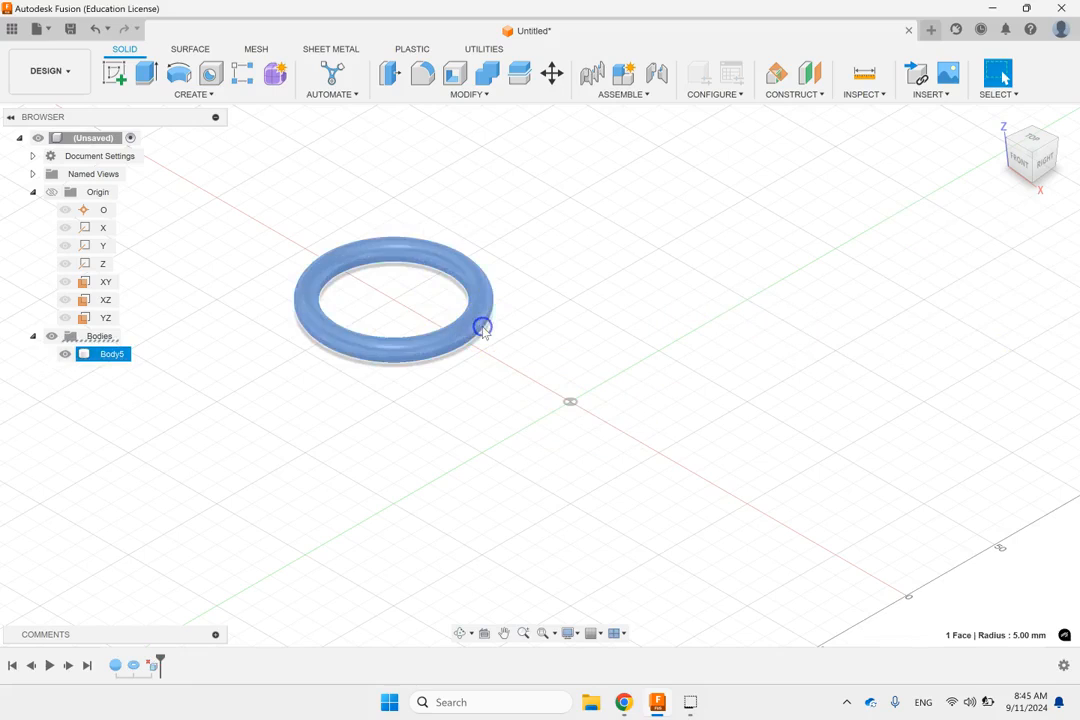
{"action": "key", "text": "Delete"}
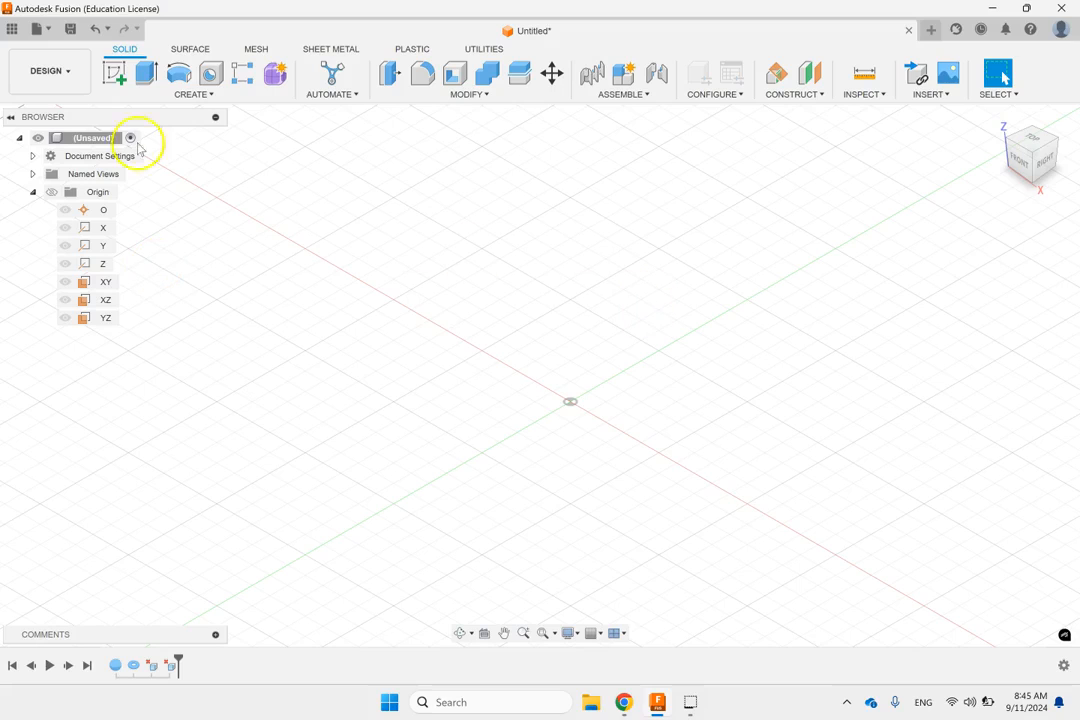
Step: Start a sketch on the XZ plane and draw a horizontal line along the X axis from the origin
{"action": "left_click", "coordinate": [107, 75]}
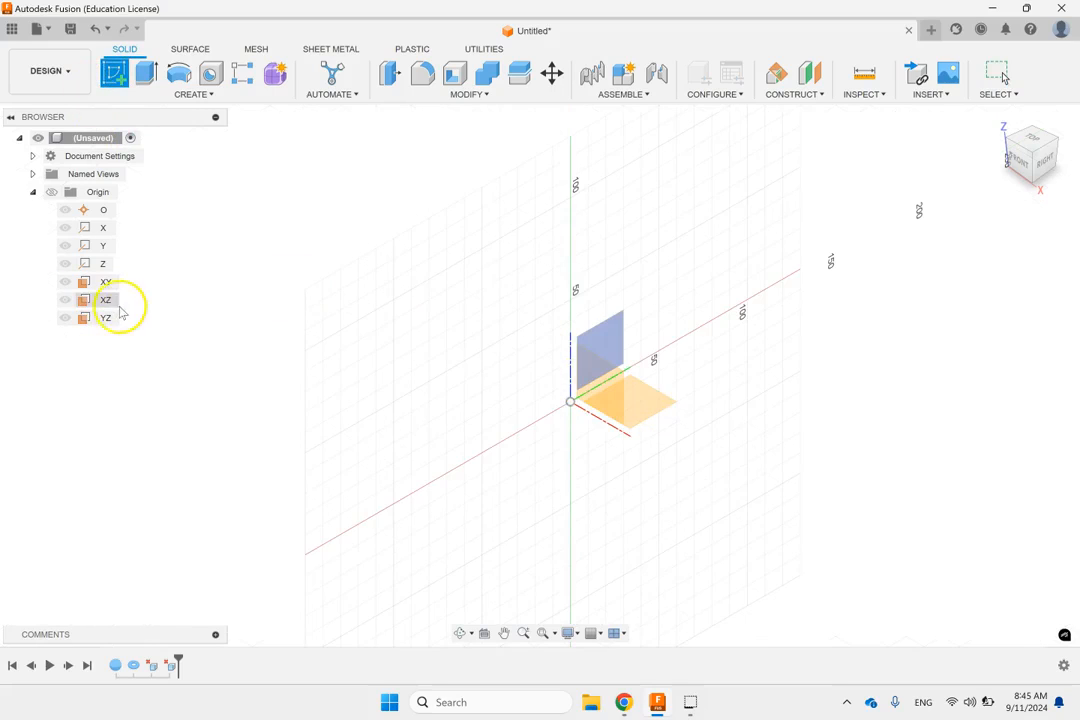
{"action": "left_click", "coordinate": [106, 300]}
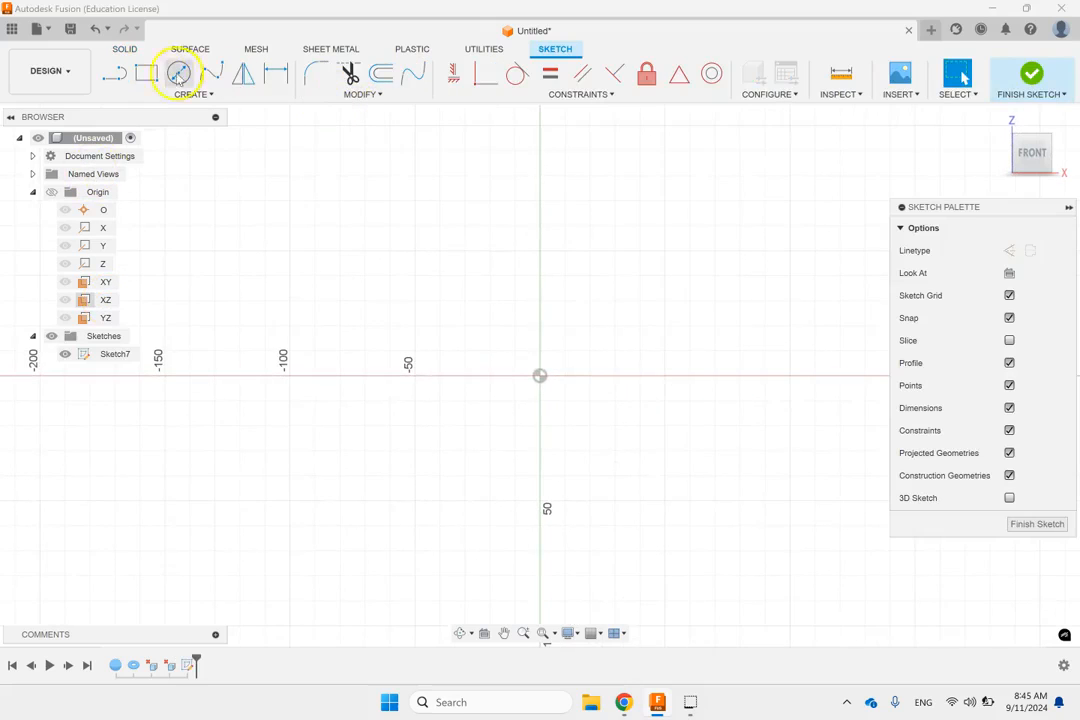
{"action": "left_click", "coordinate": [114, 73]}
{"action": "left_click", "coordinate": [540, 377]}
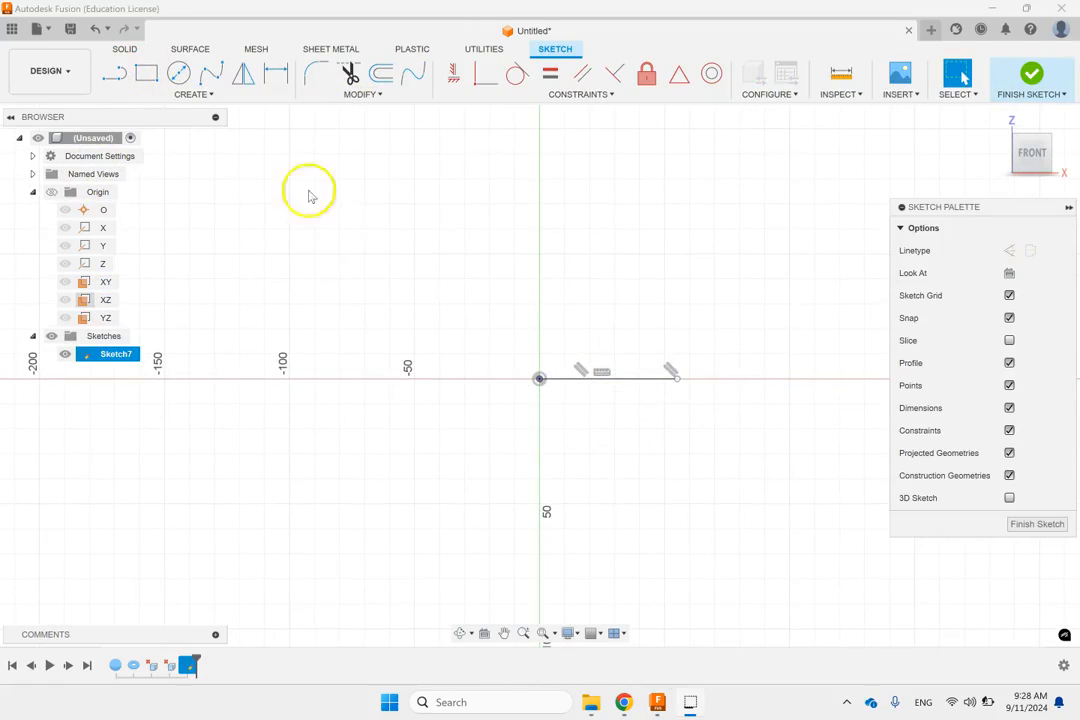
Step: Continue from the line's free end with a tangent arc of about 10 mm radius and a short horizontal line back towards the Z axis
{"action": "left_click", "coordinate": [114, 73]}
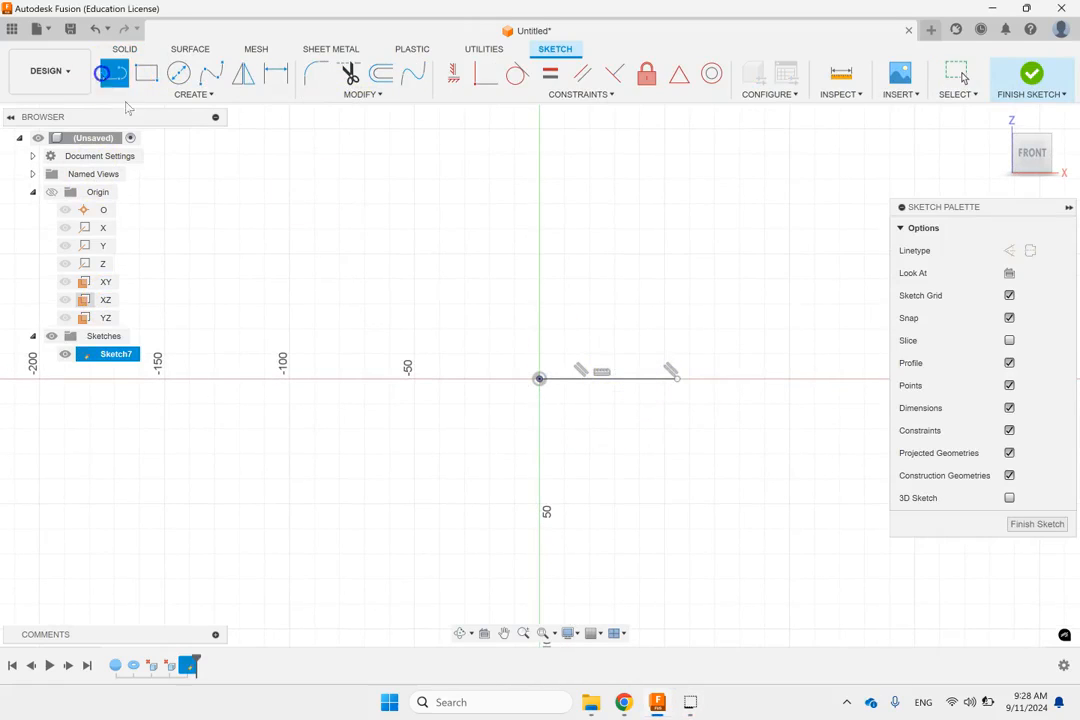
{"action": "left_click", "coordinate": [678, 378]}
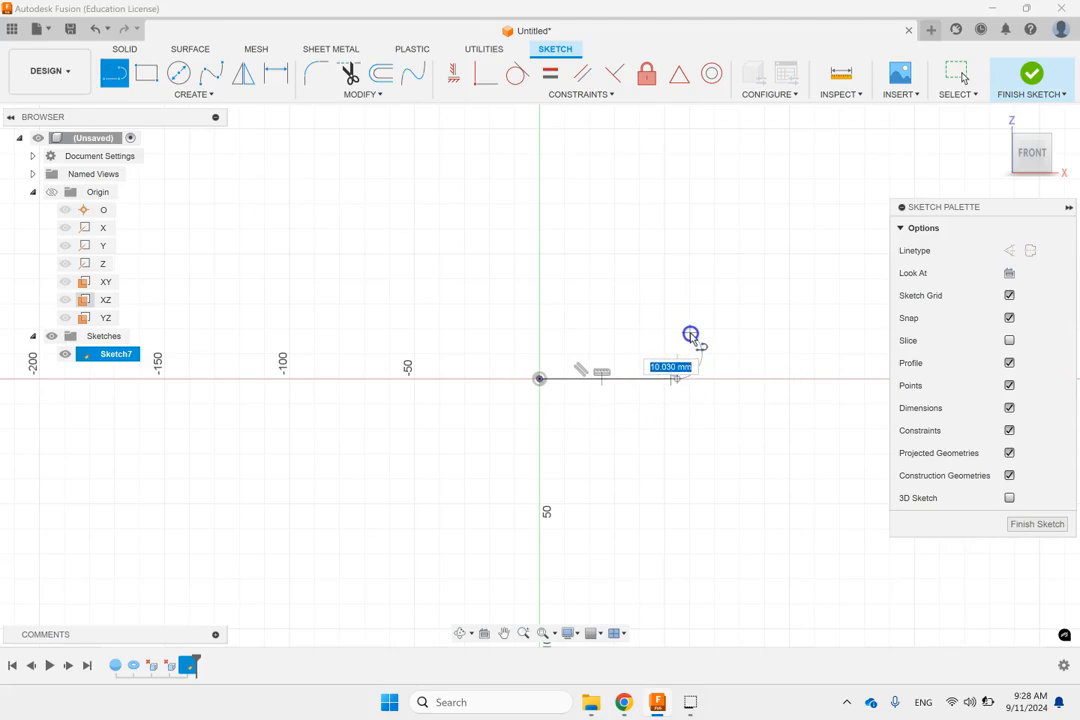
{"action": "left_click", "coordinate": [686, 333]}
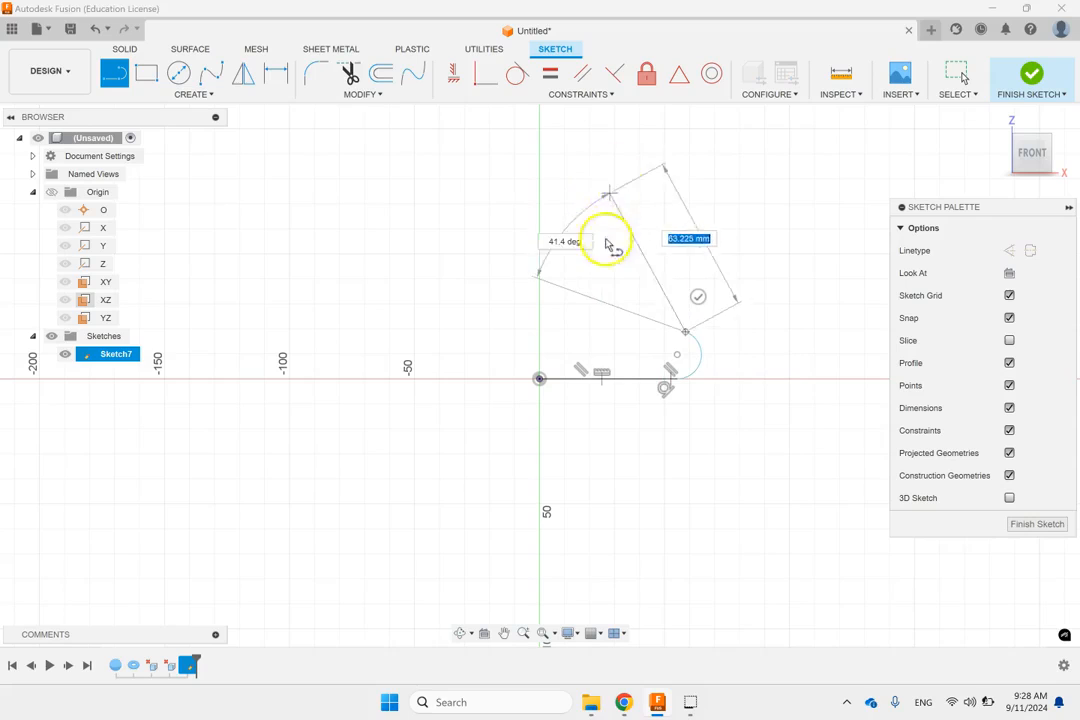
{"action": "left_click", "coordinate": [625, 331]}
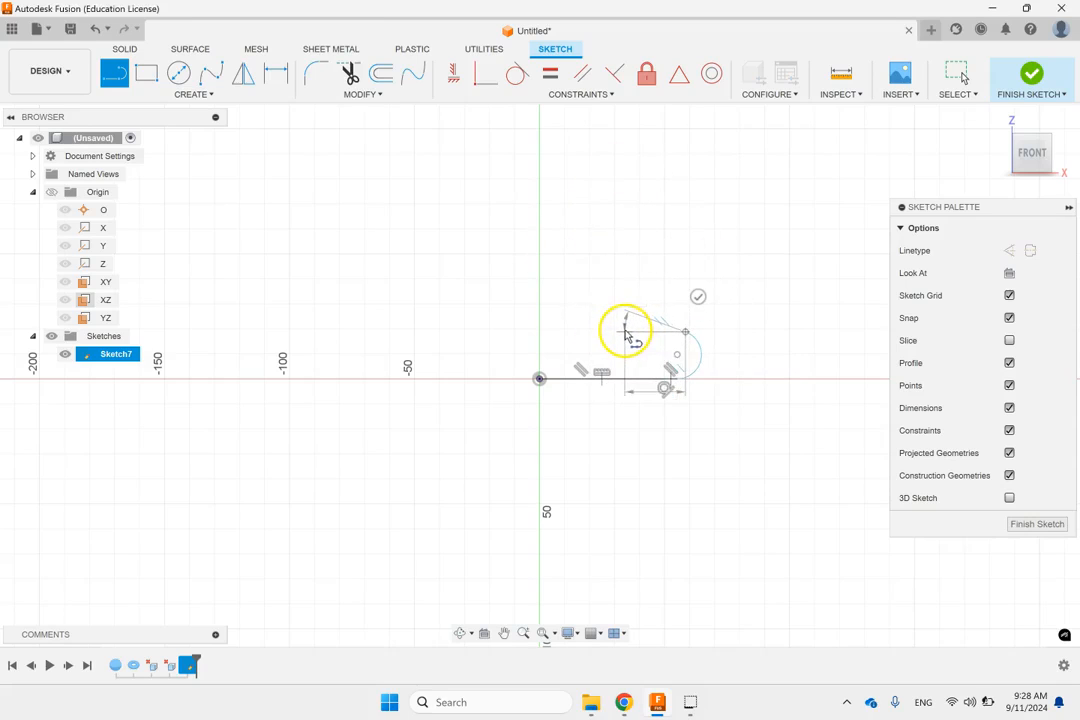
Step: Draw the slanted side rising about 70 mm from the base, with a flared collar outline above it
{"action": "left_click", "coordinate": [576, 157]}
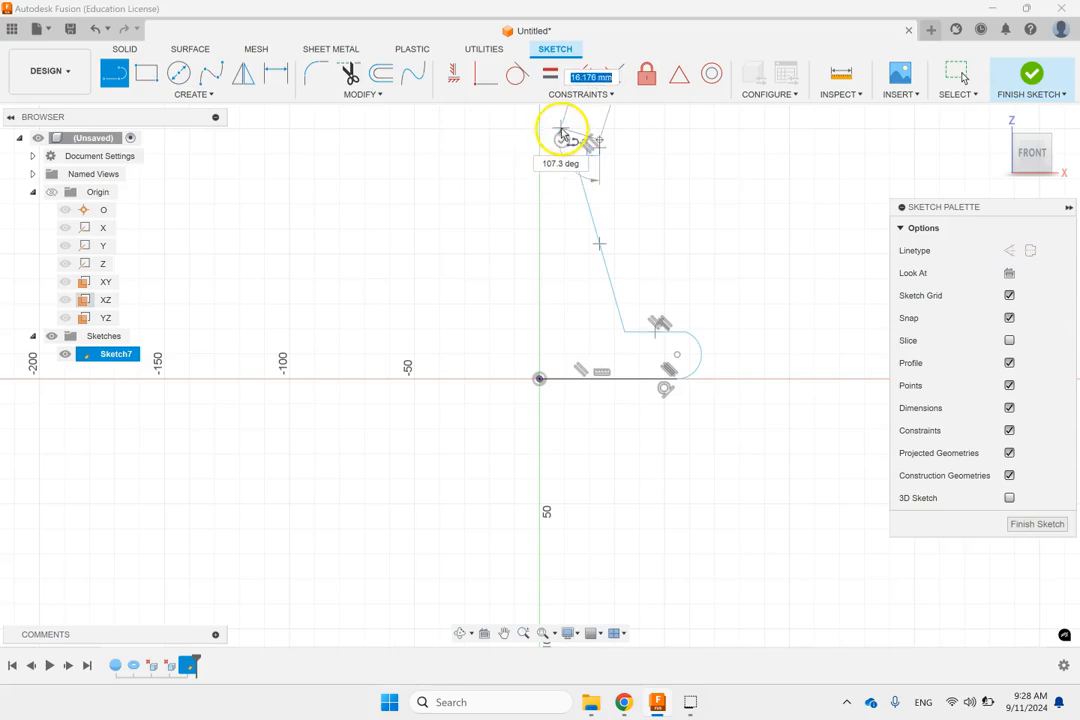
{"action": "scroll", "coordinate": [558, 135], "scroll_direction": "up", "scroll_amount": 2}
{"action": "left_click", "coordinate": [552, 128]}
Step: Add a narrow neck above the collar and close the profile with a line down the Z axis to the origin
{"action": "scroll", "coordinate": [551, 128], "scroll_direction": "down", "scroll_amount": 2}
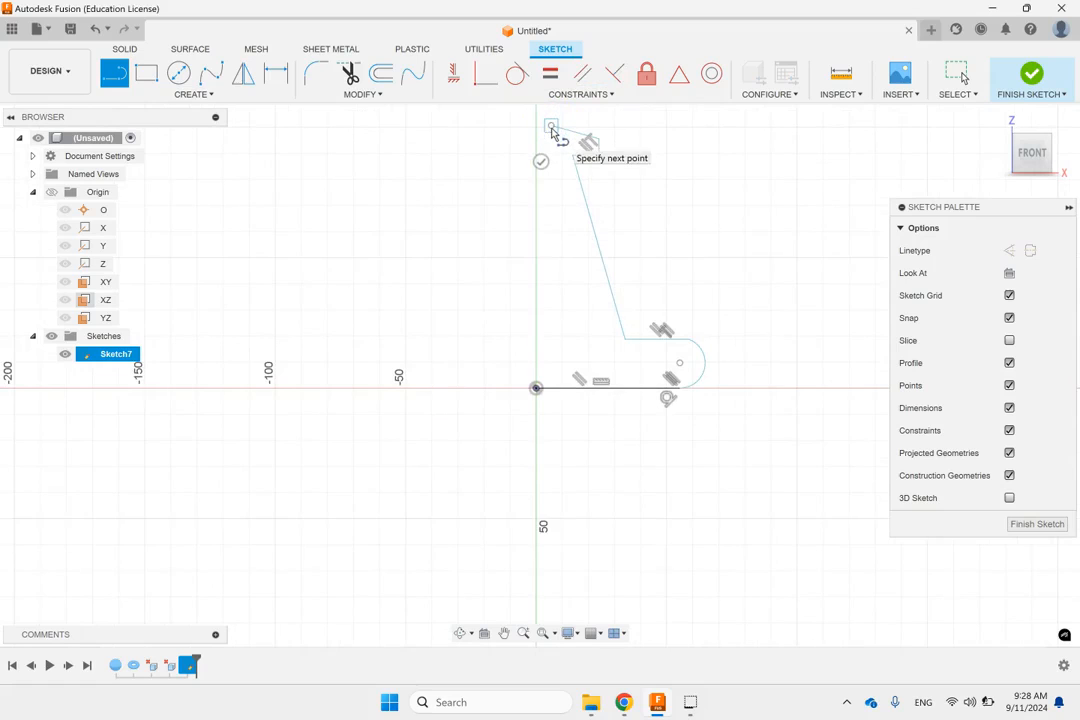
{"action": "scroll", "coordinate": [552, 131], "scroll_direction": "down", "scroll_amount": 2}
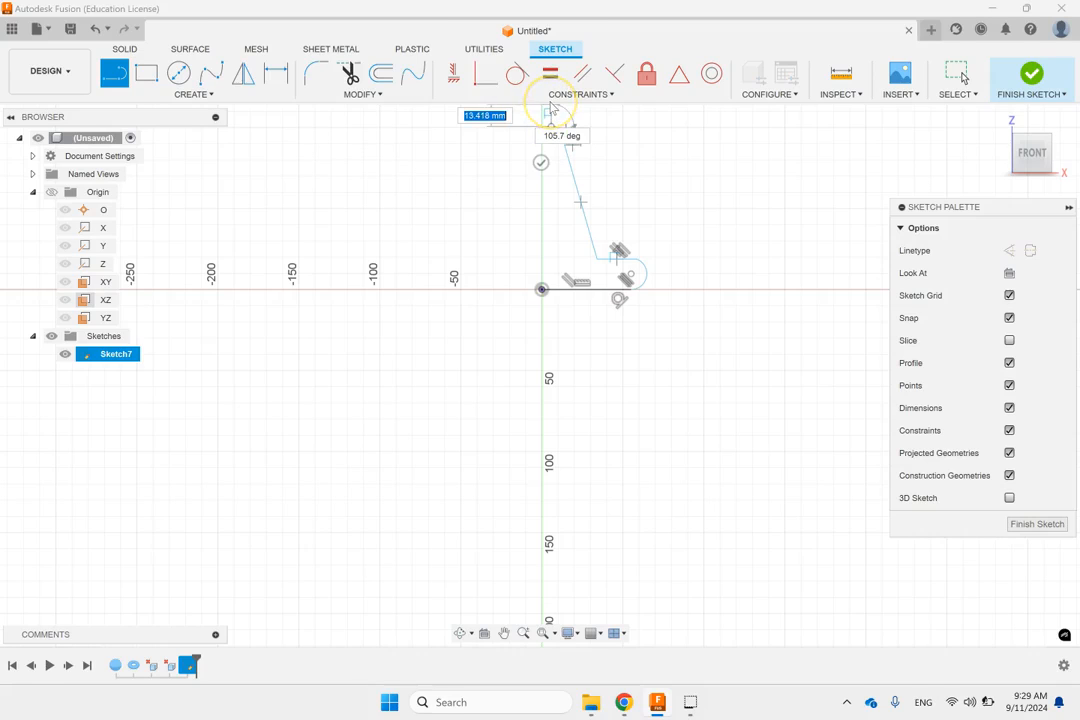
{"action": "scroll", "coordinate": [605, 130], "scroll_direction": "up", "scroll_amount": 4}
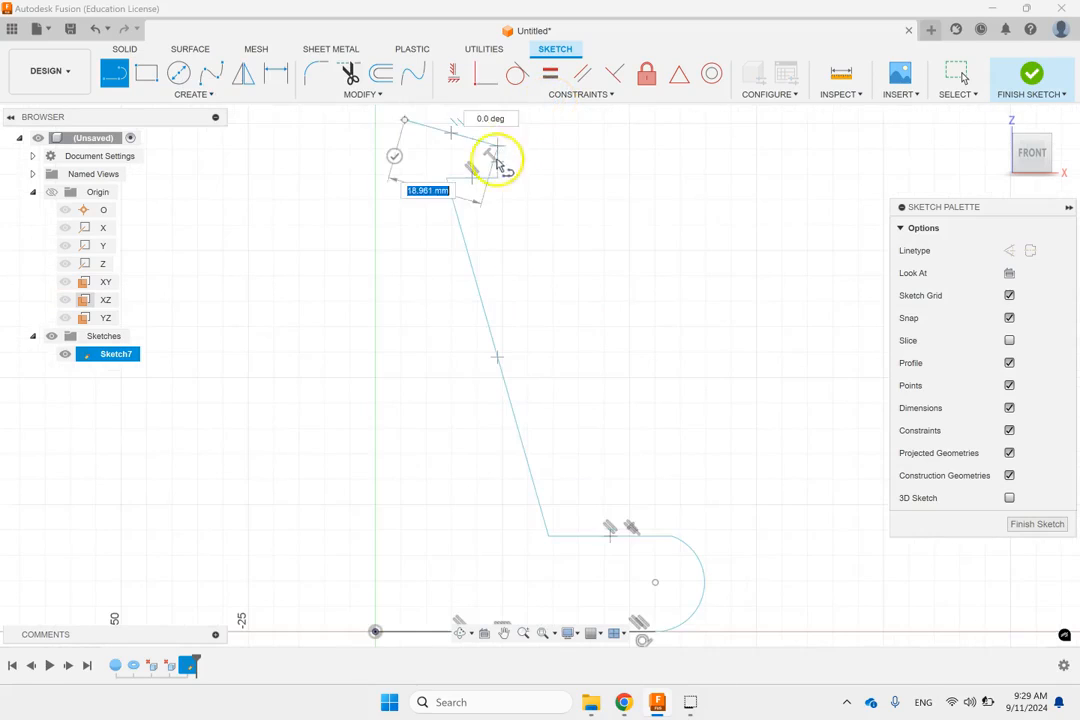
{"action": "scroll", "coordinate": [486, 152], "scroll_direction": "down", "scroll_amount": 2}
{"action": "scroll", "coordinate": [429, 138], "scroll_direction": "down", "scroll_amount": 1}
{"action": "scroll", "coordinate": [430, 127], "scroll_direction": "down", "scroll_amount": 2}
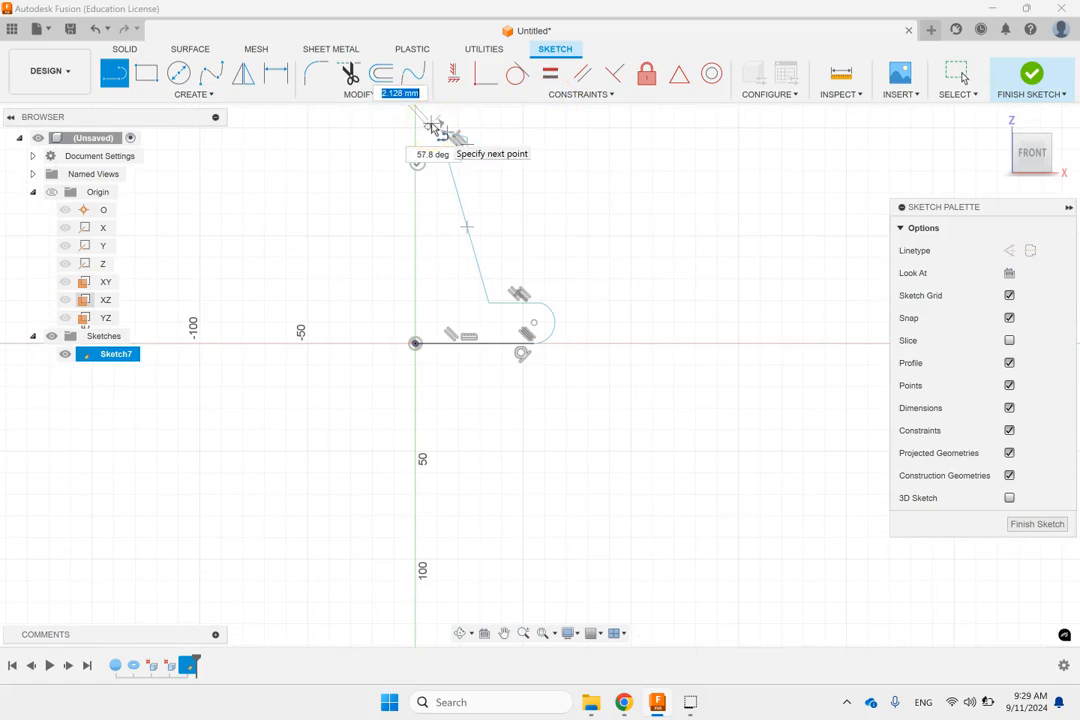
{"action": "left_click", "coordinate": [505, 636]}
{"action": "left_click_drag", "start_coordinate": [454, 401], "coordinate": [487, 573]}
{"action": "key", "text": "Escape"}
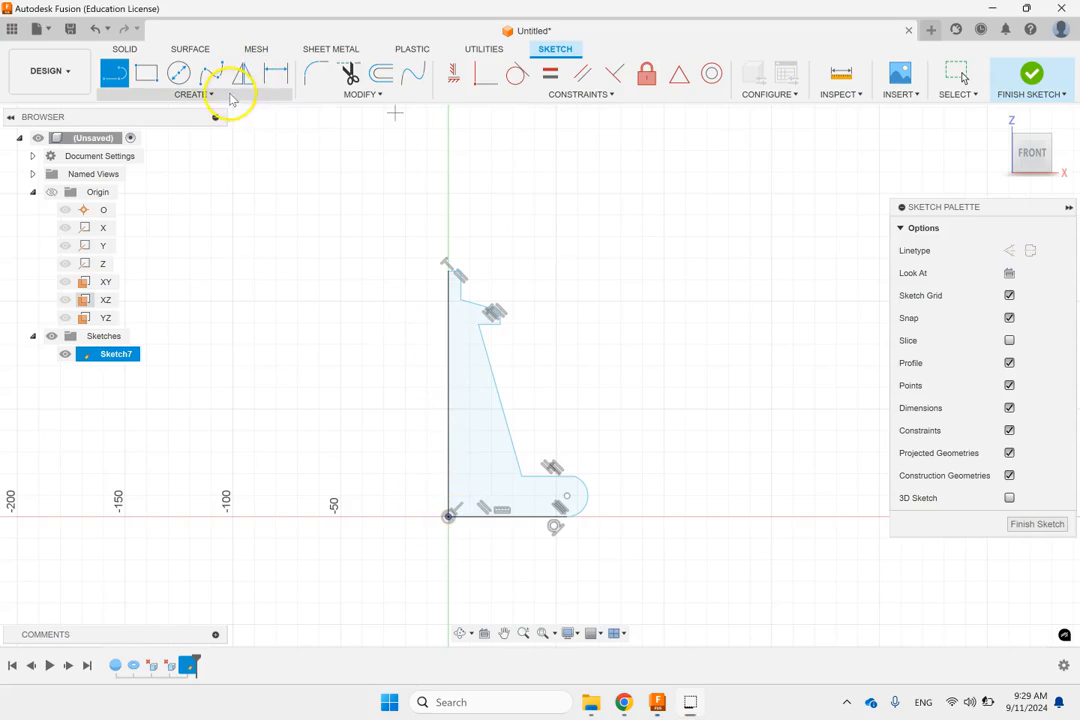
Step: Fillet the three inner corners at the neck, under the collar and at the base with a 5 mm radius, and finish the sketch
{"action": "left_click", "coordinate": [316, 74]}
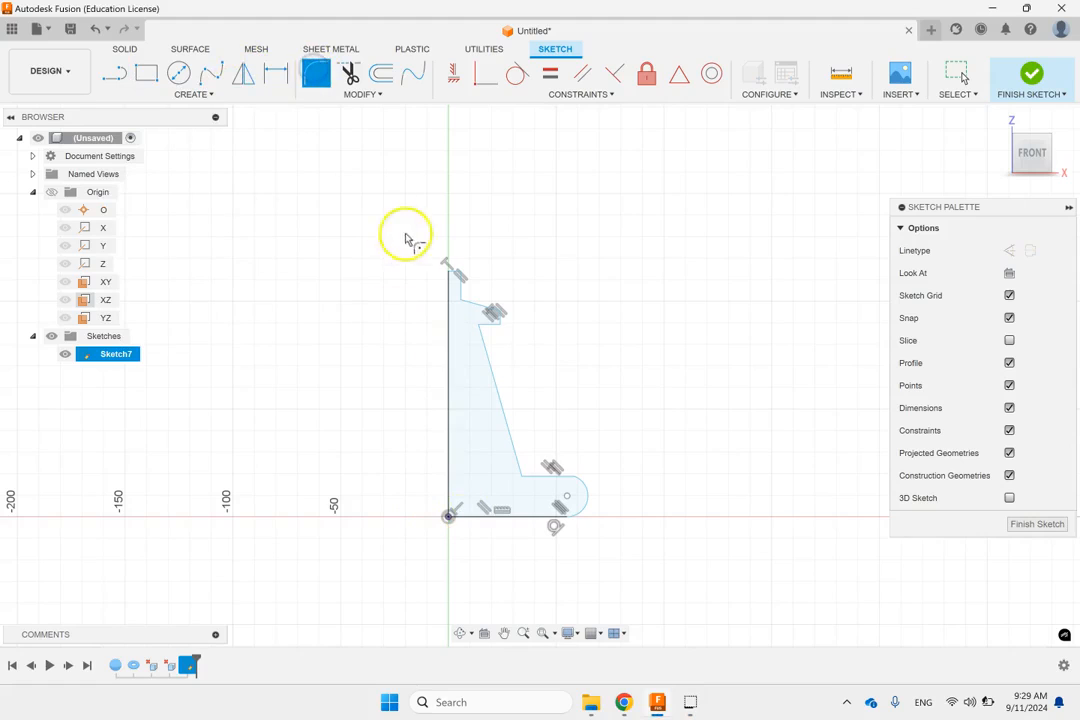
{"action": "scroll", "coordinate": [462, 292], "scroll_direction": "up", "scroll_amount": 3}
{"action": "left_click", "coordinate": [465, 295]}
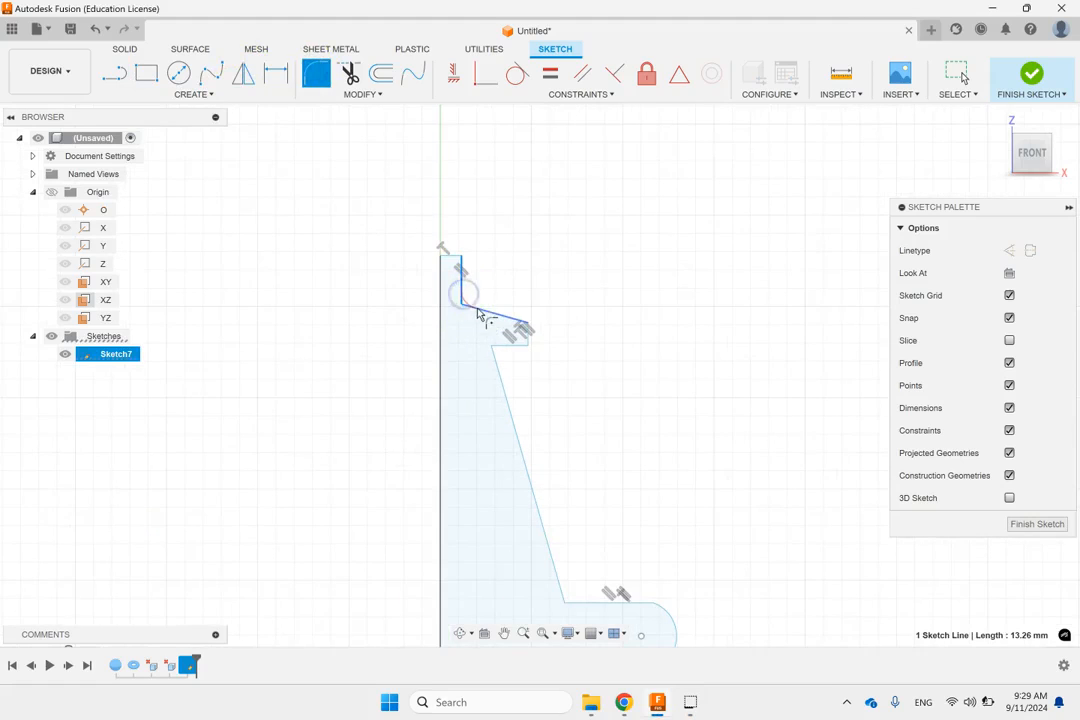
{"action": "left_click", "coordinate": [500, 318]}
{"action": "left_click", "coordinate": [499, 347]}
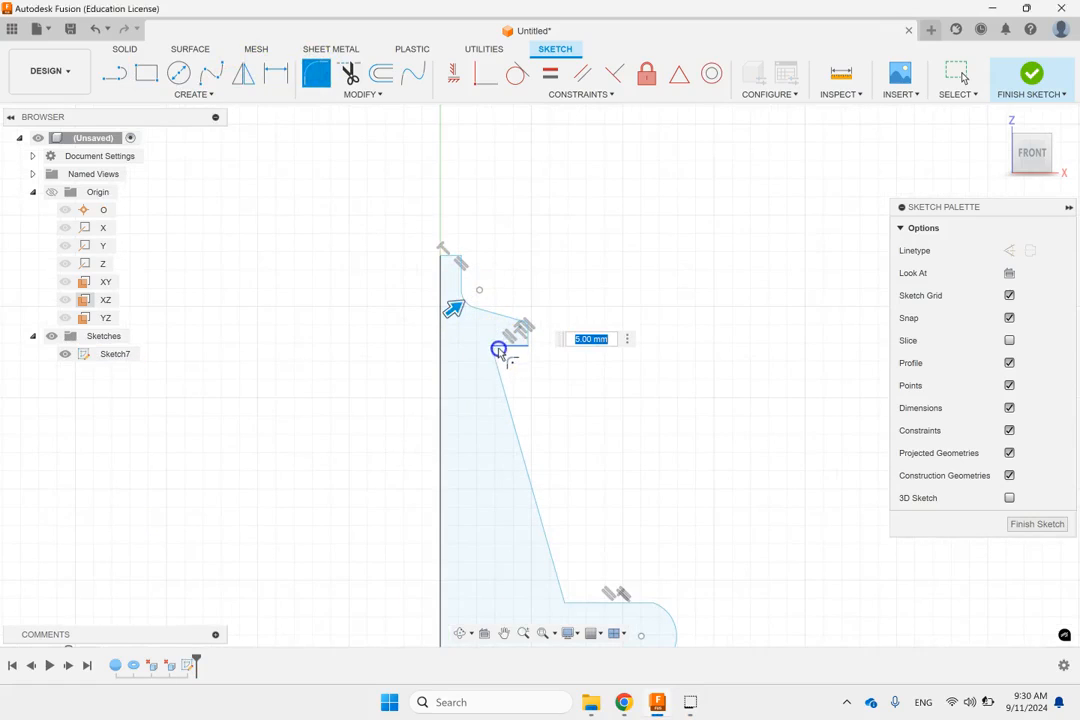
{"action": "left_click", "coordinate": [496, 358]}
{"action": "left_click", "coordinate": [558, 575]}
{"action": "left_click", "coordinate": [586, 604]}
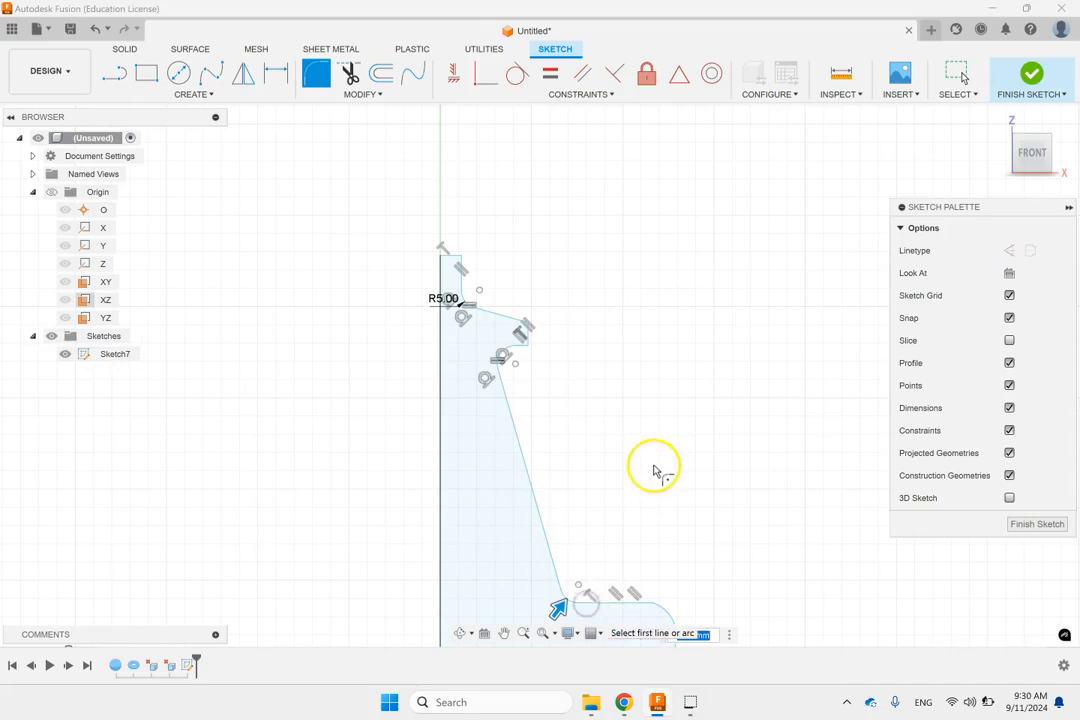
{"action": "scroll", "coordinate": [655, 460], "scroll_direction": "down", "scroll_amount": 3}
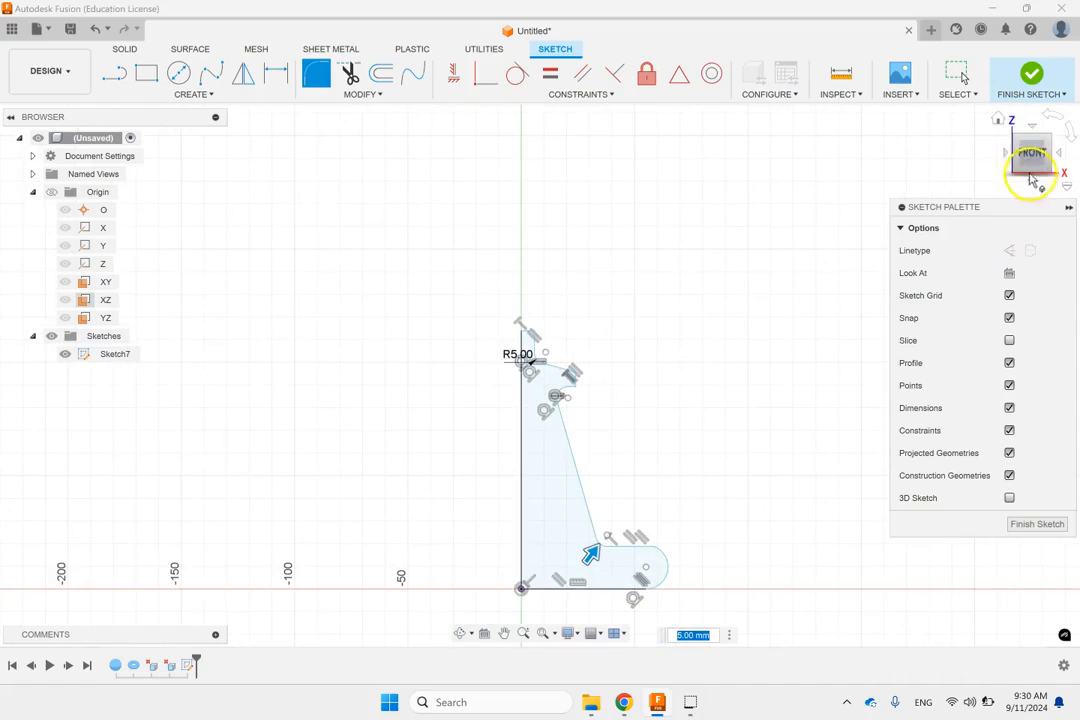
{"action": "left_click", "coordinate": [1030, 73]}
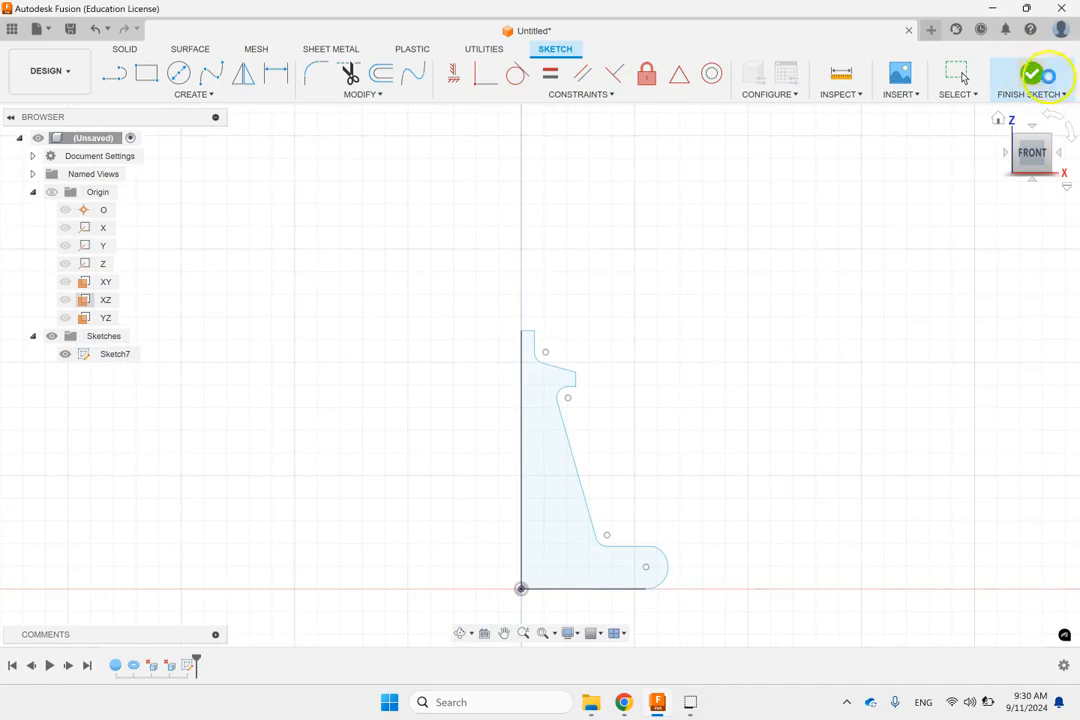
Step: Revolve the profile 360 degrees about its vertical edge as a new body
{"action": "left_click", "coordinate": [997, 119]}
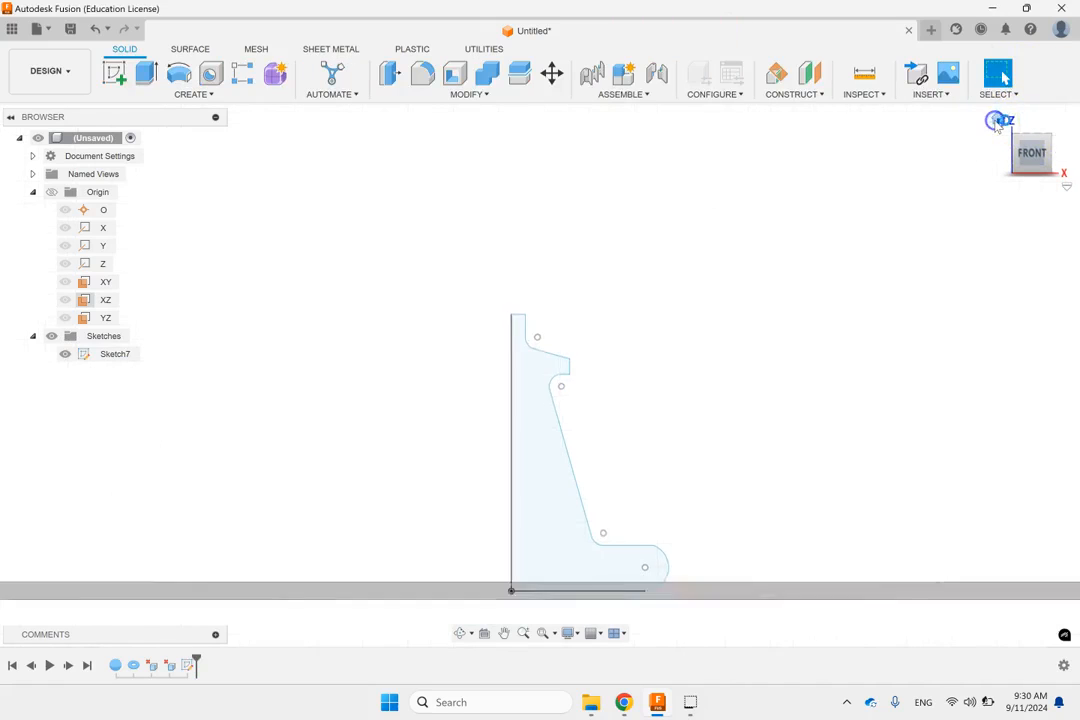
{"action": "left_click", "coordinate": [177, 74]}
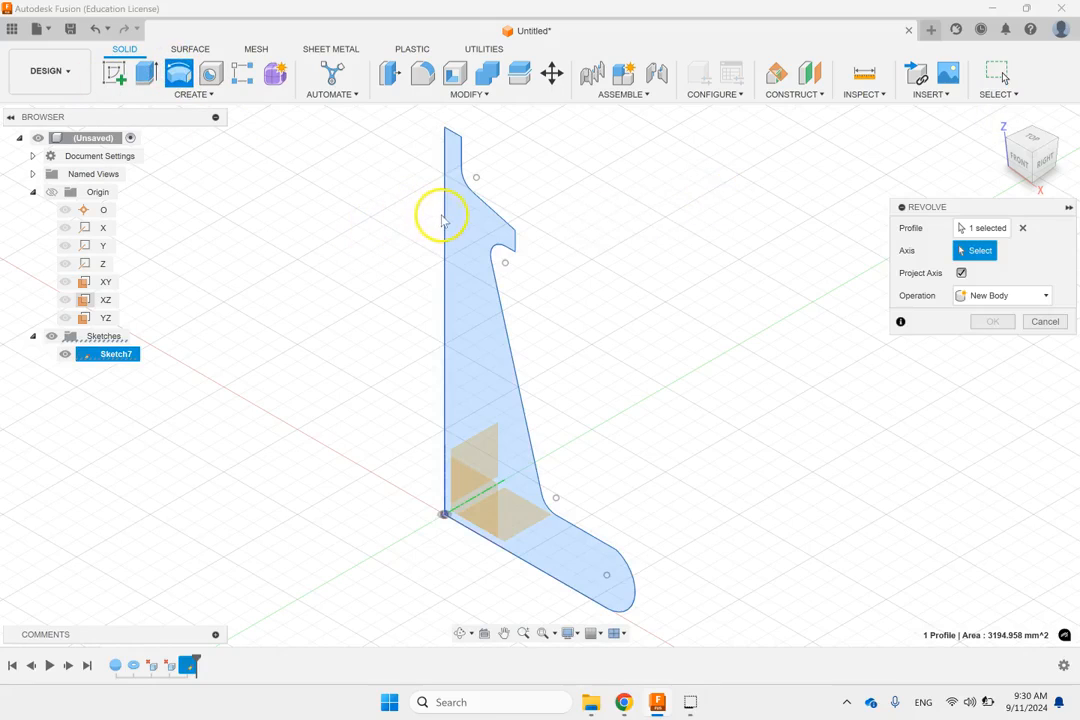
{"action": "left_click", "coordinate": [444, 216]}
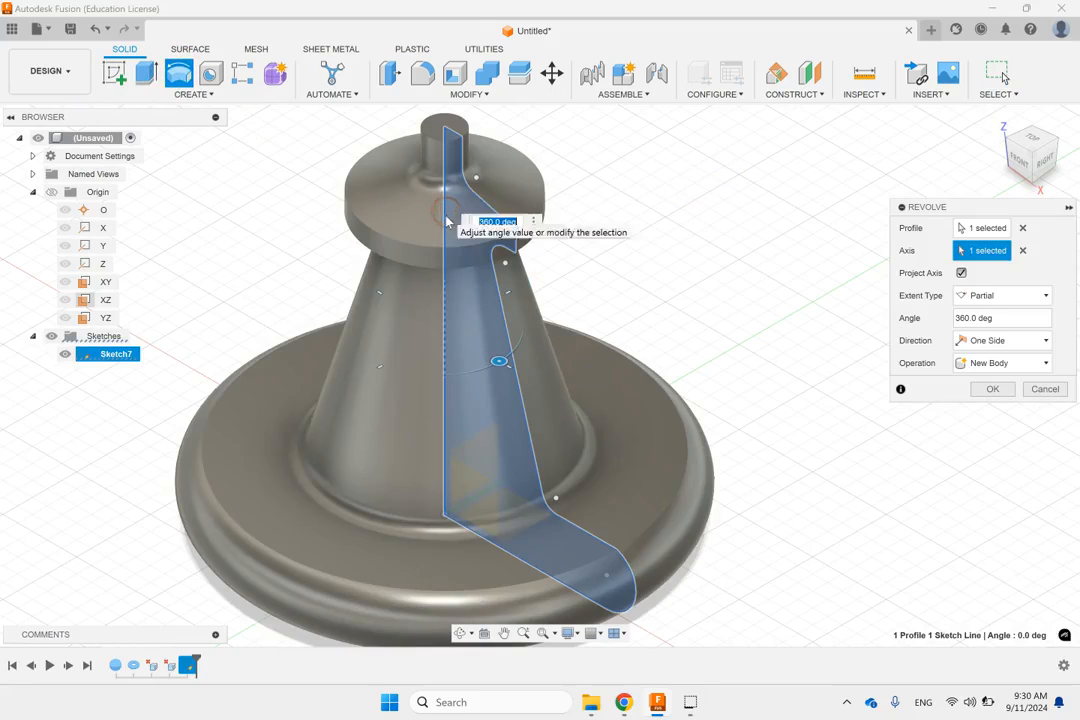
{"action": "scroll", "coordinate": [583, 256], "scroll_direction": "down", "scroll_amount": 3}
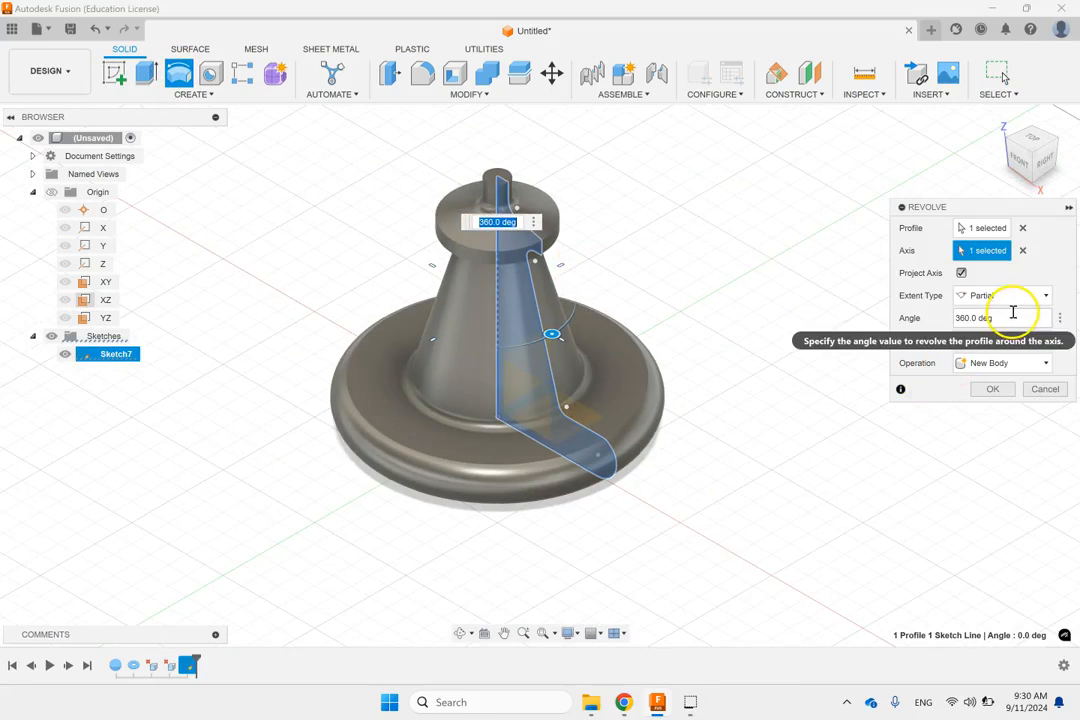
{"action": "left_click", "coordinate": [1013, 300]}
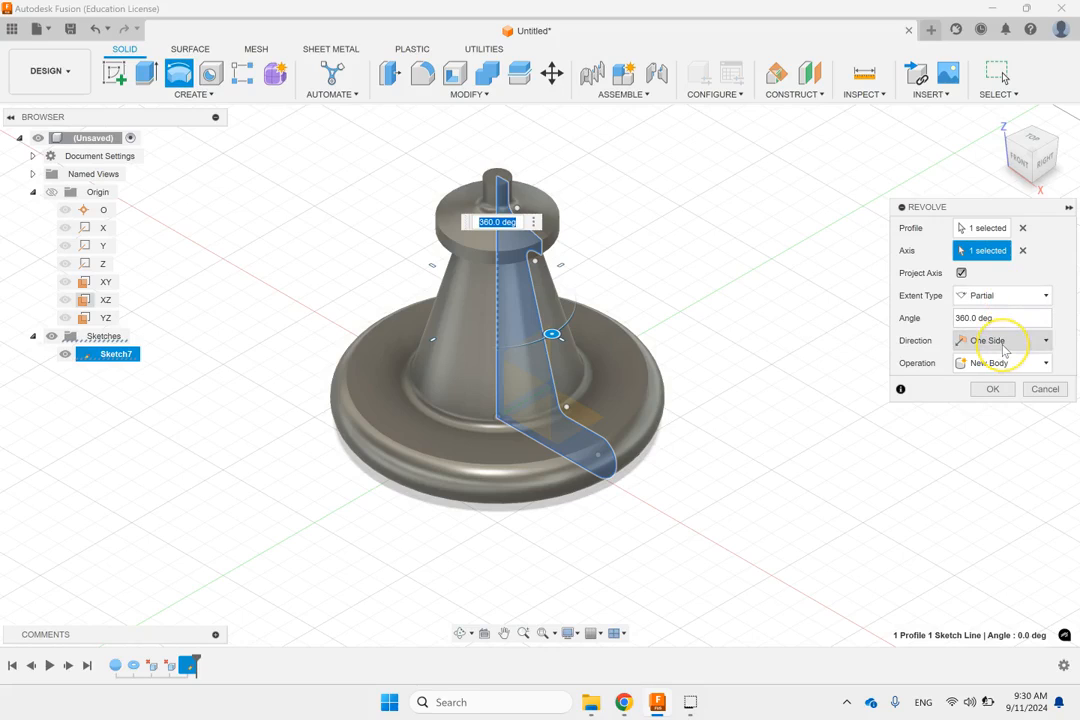
{"action": "left_click", "coordinate": [992, 389]}
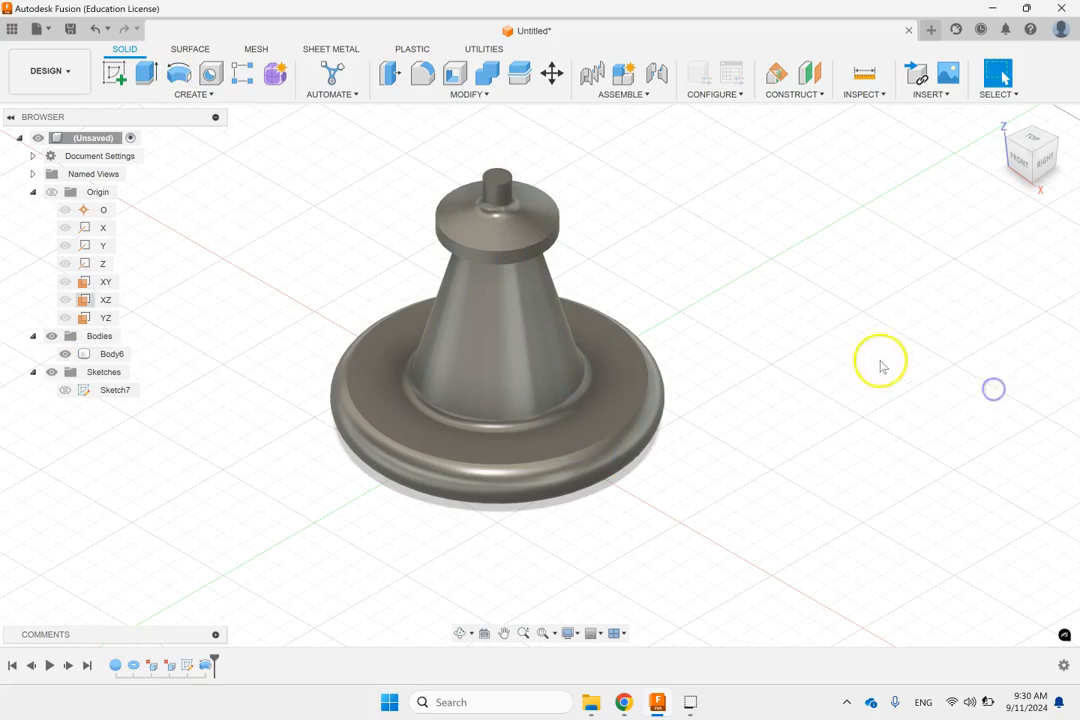
Step: Edit the revolved profile's sketch, pulling the rounded base end and the slanted side in towards the axis, and finish the sketch
{"action": "mouse_move", "coordinate": [748, 360]}
{"action": "middle_mouse_down", "text": "shift"}
{"action": "mouse_move", "coordinate": [759, 299]}
{"action": "mouse_move", "coordinate": [749, 337]}
{"action": "middle_mouse_up", "text": "shift"}
{"action": "left_click", "coordinate": [113, 390]}
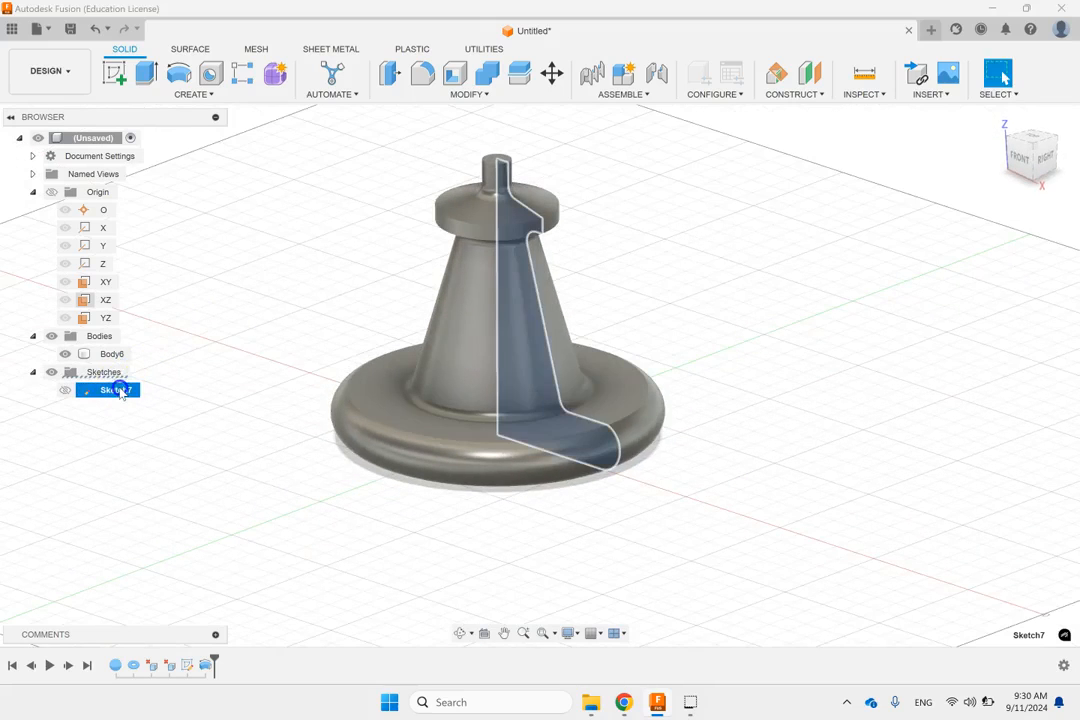
{"action": "right_click", "coordinate": [116, 390]}
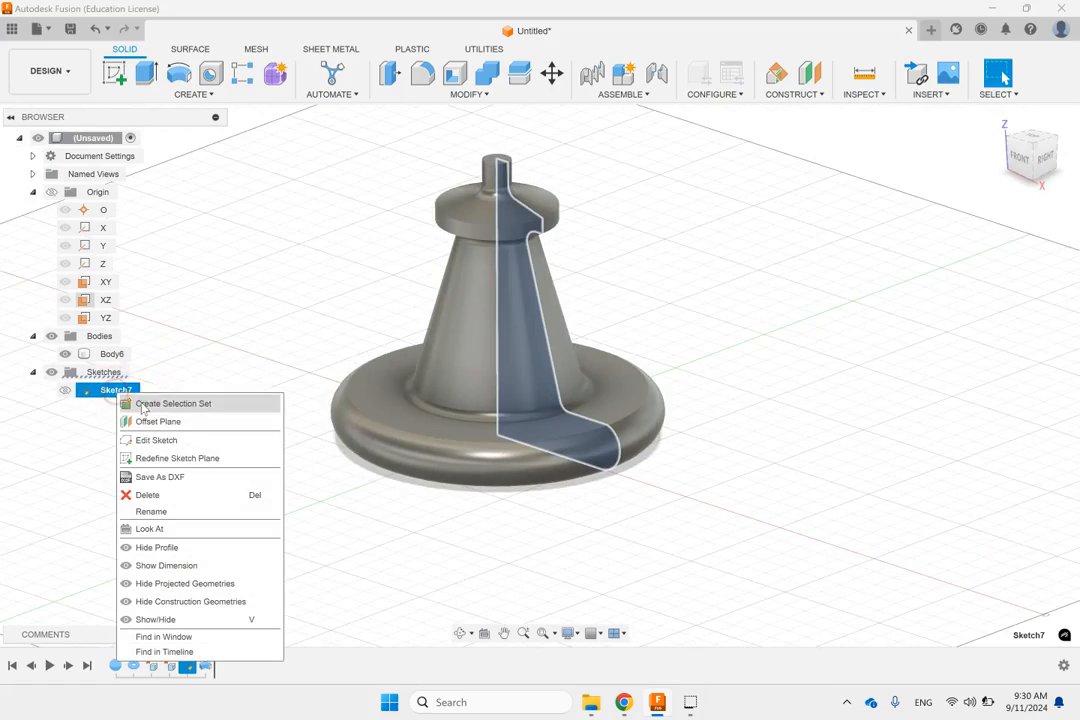
{"action": "left_click", "coordinate": [157, 440]}
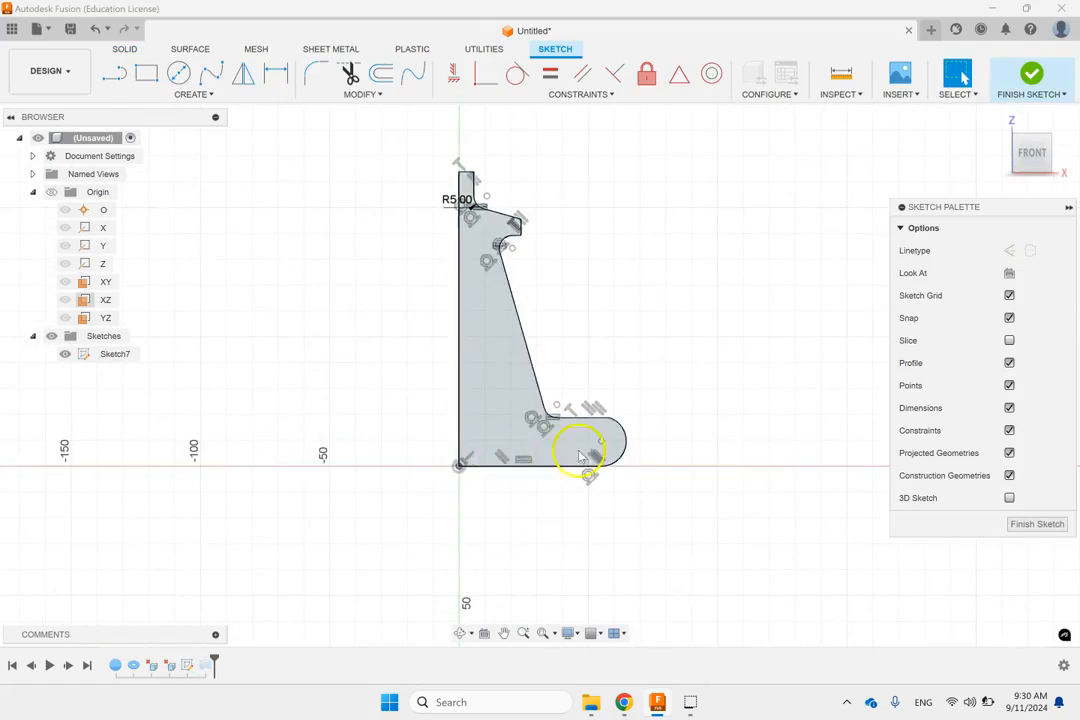
{"action": "left_click_drag", "start_coordinate": [601, 441], "coordinate": [574, 441]}
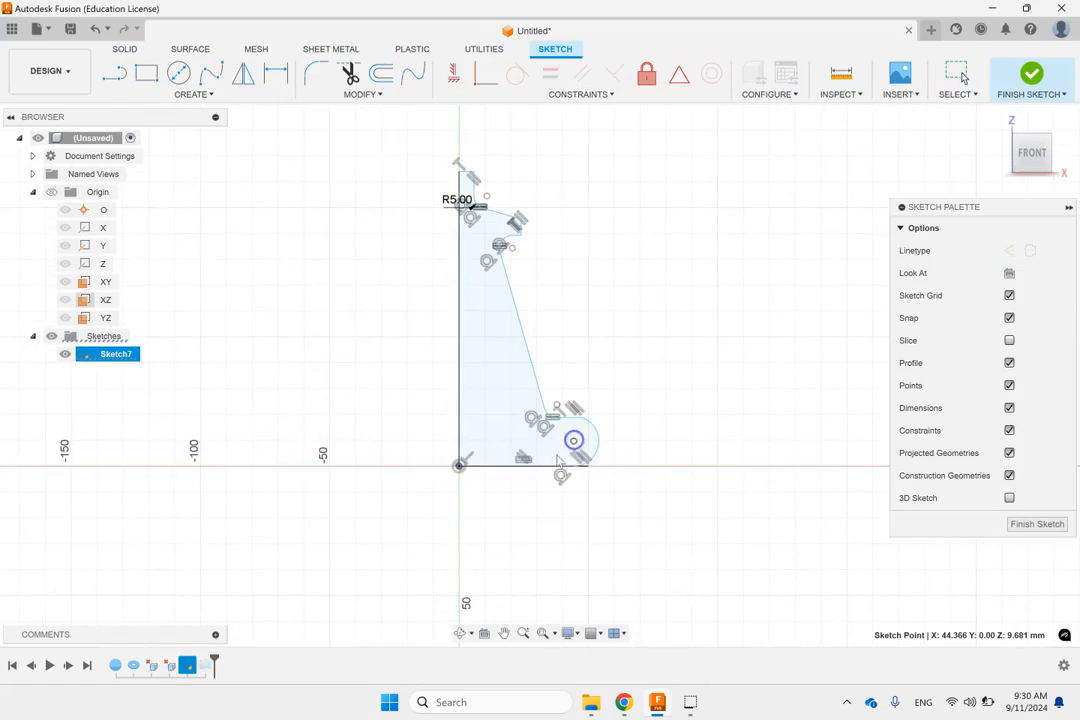
{"action": "left_click", "coordinate": [559, 465]}
{"action": "left_click", "coordinate": [541, 405]}
{"action": "mouse_move", "coordinate": [542, 398]}
{"action": "left_mouse_down"}
{"action": "mouse_move", "coordinate": [511, 395]}
{"action": "mouse_move", "coordinate": [529, 398]}
{"action": "left_mouse_up"}
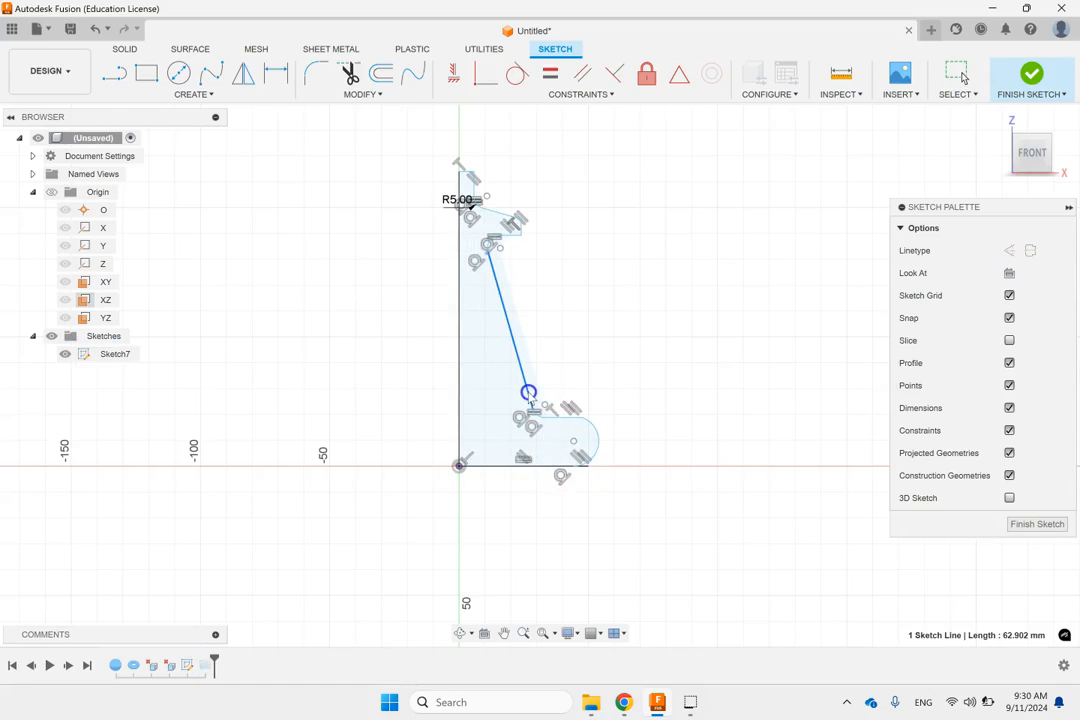
{"action": "left_click", "coordinate": [584, 440]}
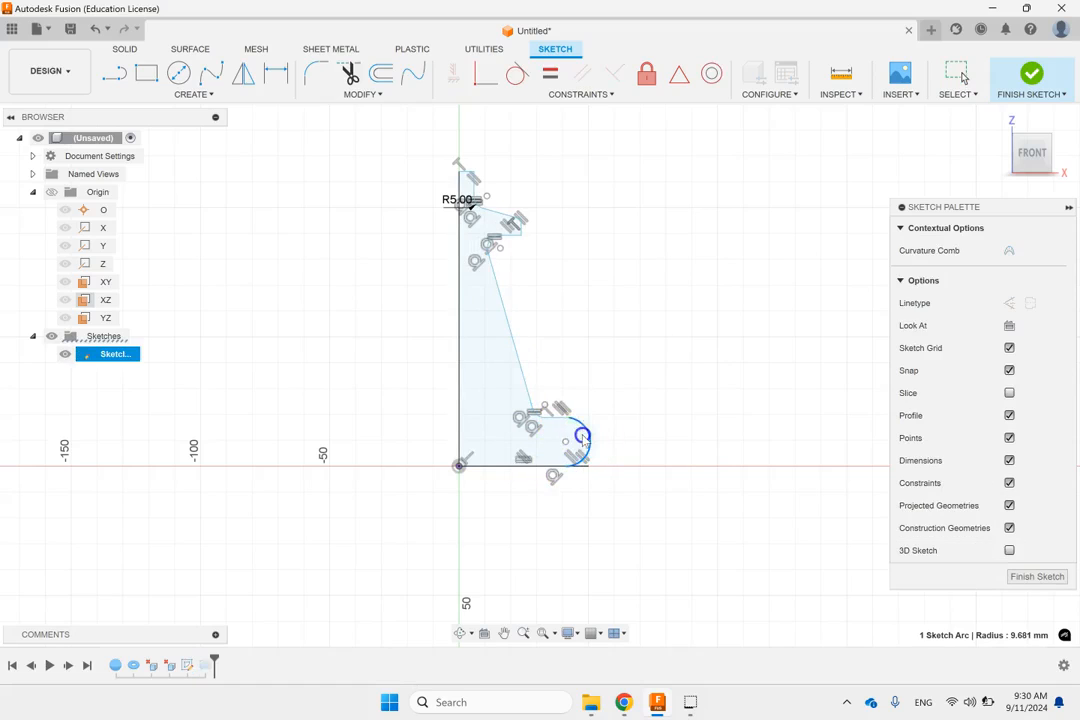
{"action": "left_click", "coordinate": [1031, 73]}
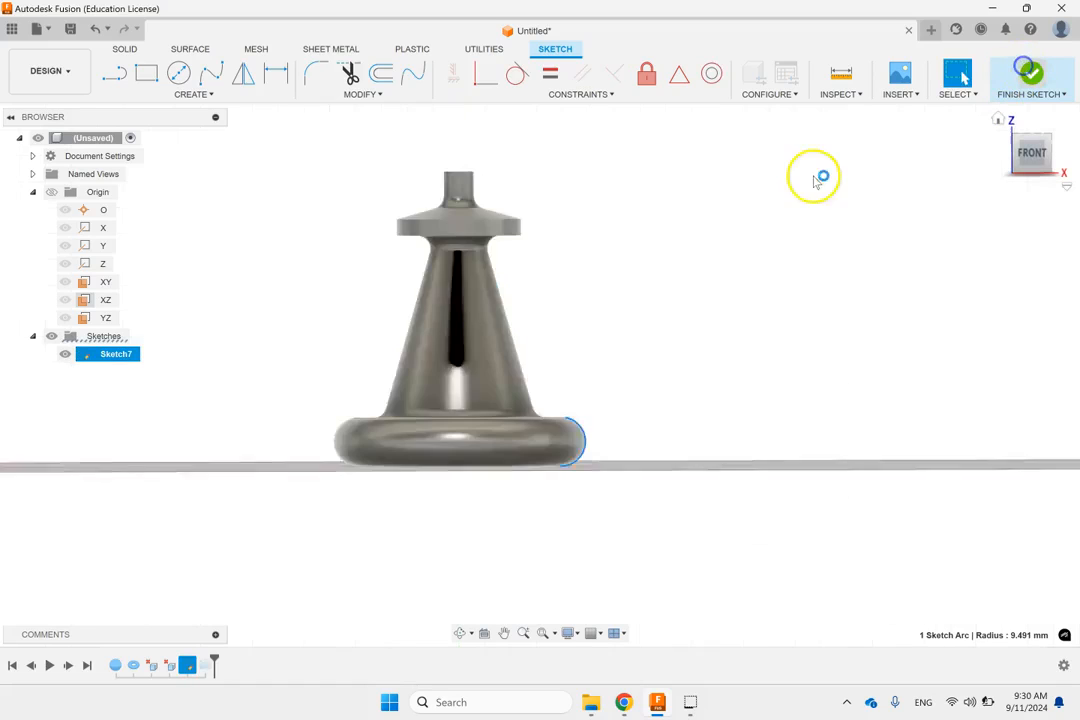
Step: Fillet the top outer edge of the narrow neck with a 2 mm radius
{"action": "scroll", "coordinate": [663, 305], "scroll_direction": "down", "scroll_amount": 3}
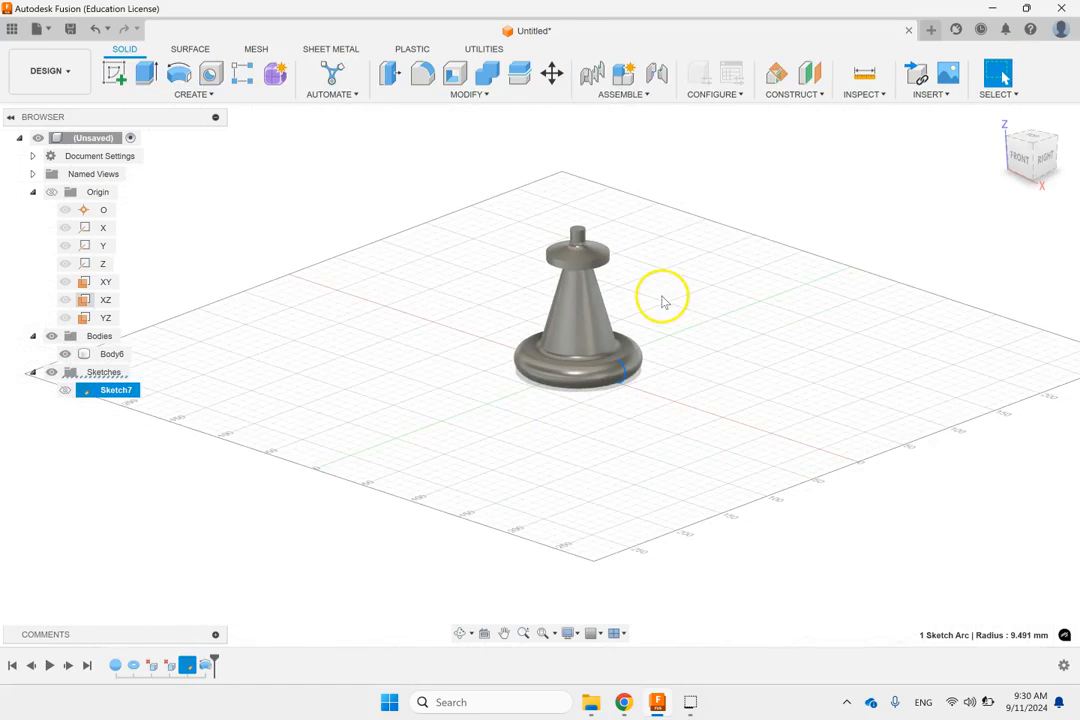
{"action": "scroll", "coordinate": [663, 303], "scroll_direction": "up", "scroll_amount": 2}
{"action": "left_click", "coordinate": [422, 73]}
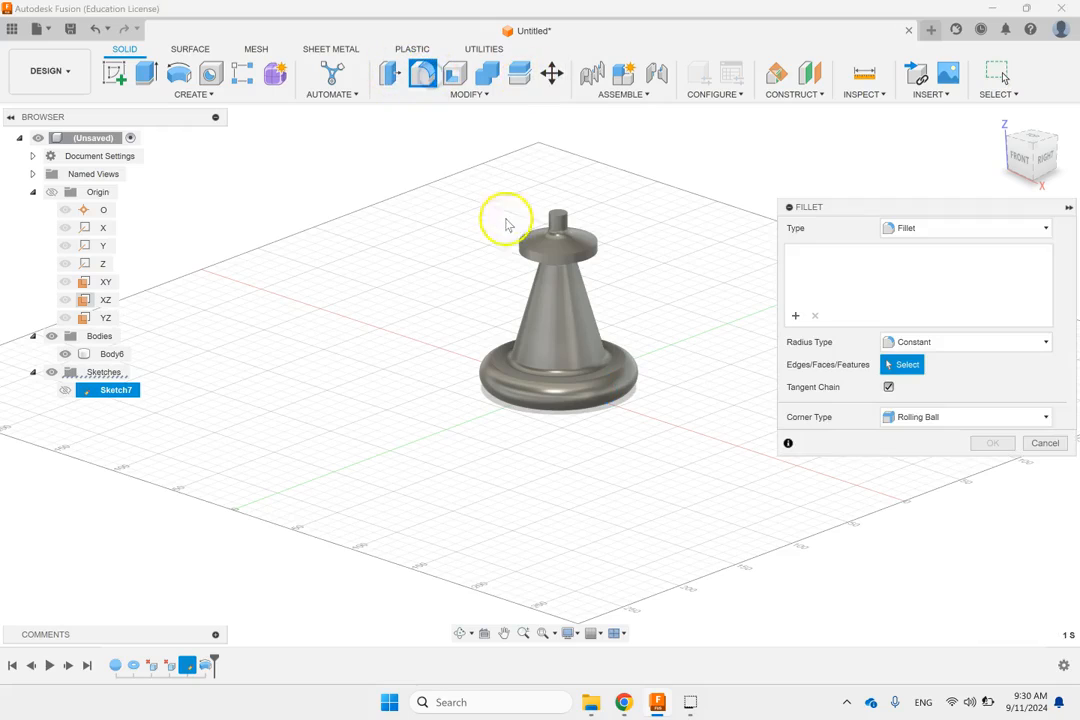
{"action": "left_click", "coordinate": [557, 214]}
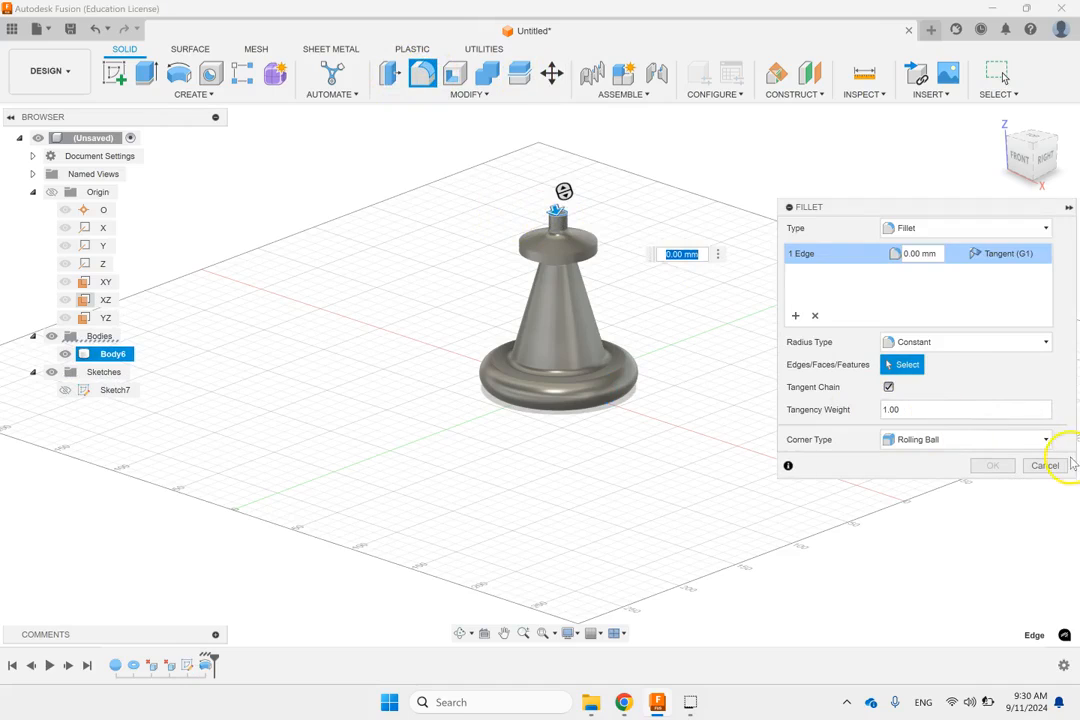
{"action": "left_click", "coordinate": [927, 253]}
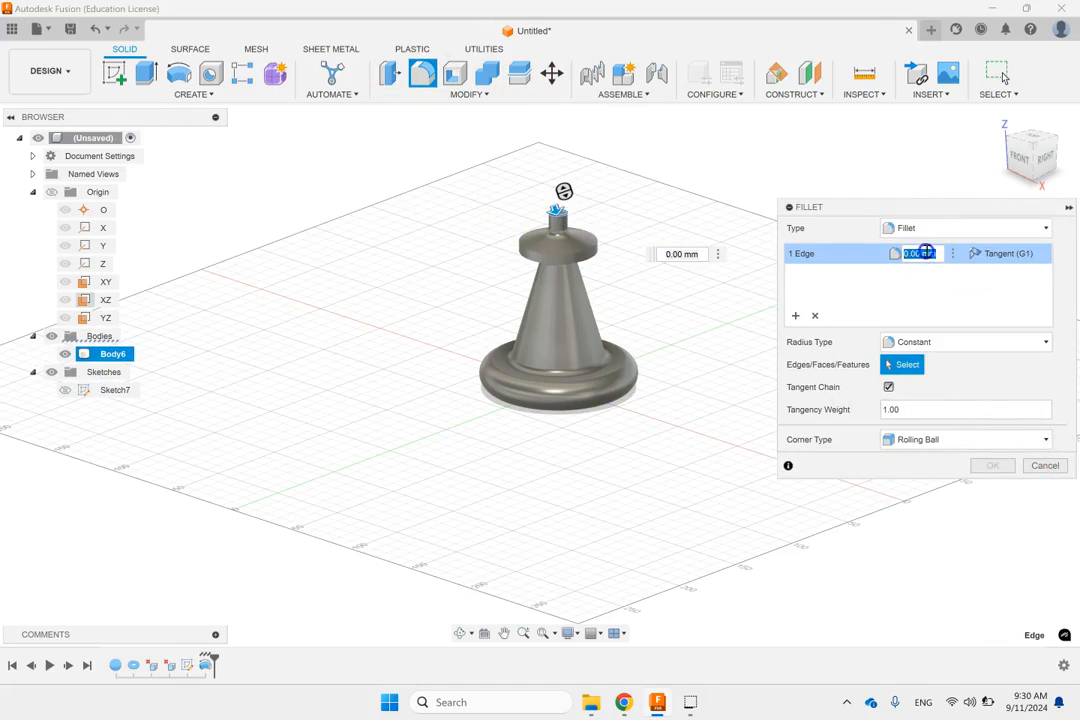
{"action": "type", "text": "2"}
{"action": "left_click", "coordinate": [993, 465]}
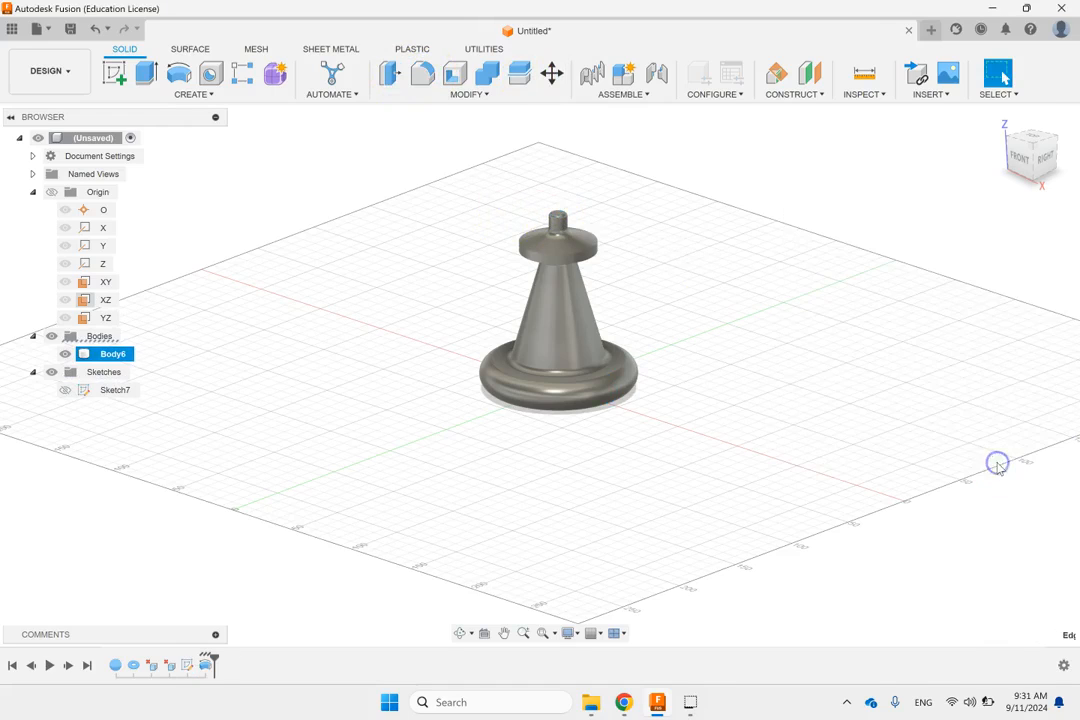
{"action": "scroll", "coordinate": [590, 280], "scroll_direction": "up", "scroll_amount": 3}
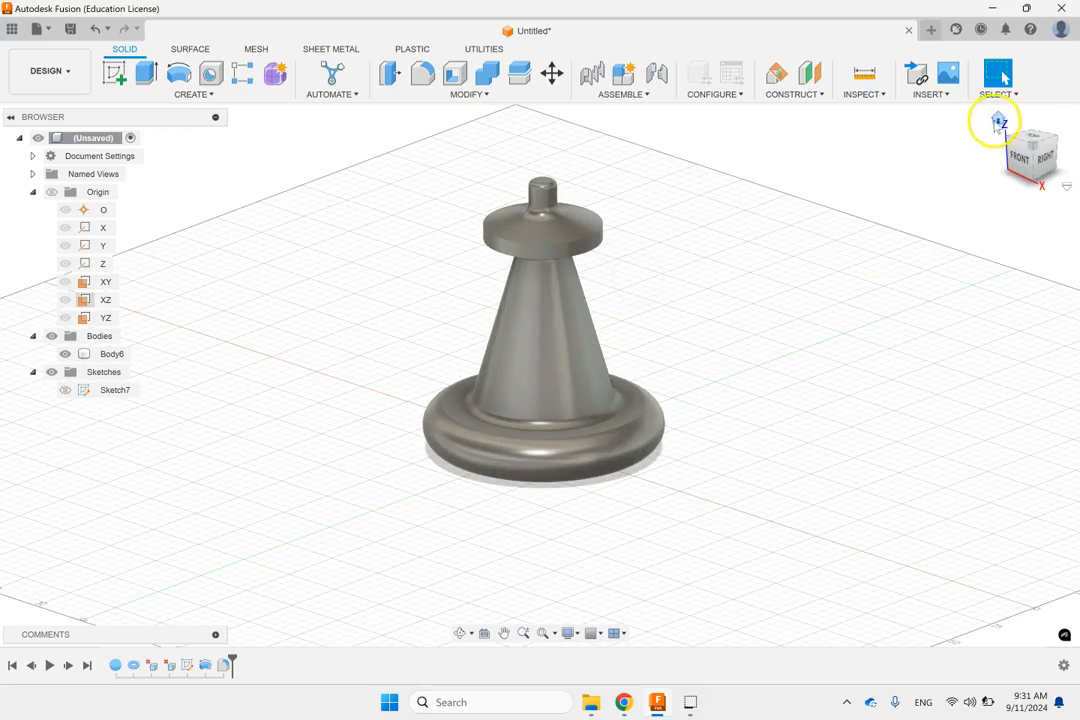
Step: On the YZ plane, sketch a small circle of about 103 mm² straddling the cone's slanted side above the base, and finish the sketch
{"action": "left_click", "coordinate": [998, 118]}
{"action": "scroll", "coordinate": [732, 266], "scroll_direction": "down", "scroll_amount": 3}
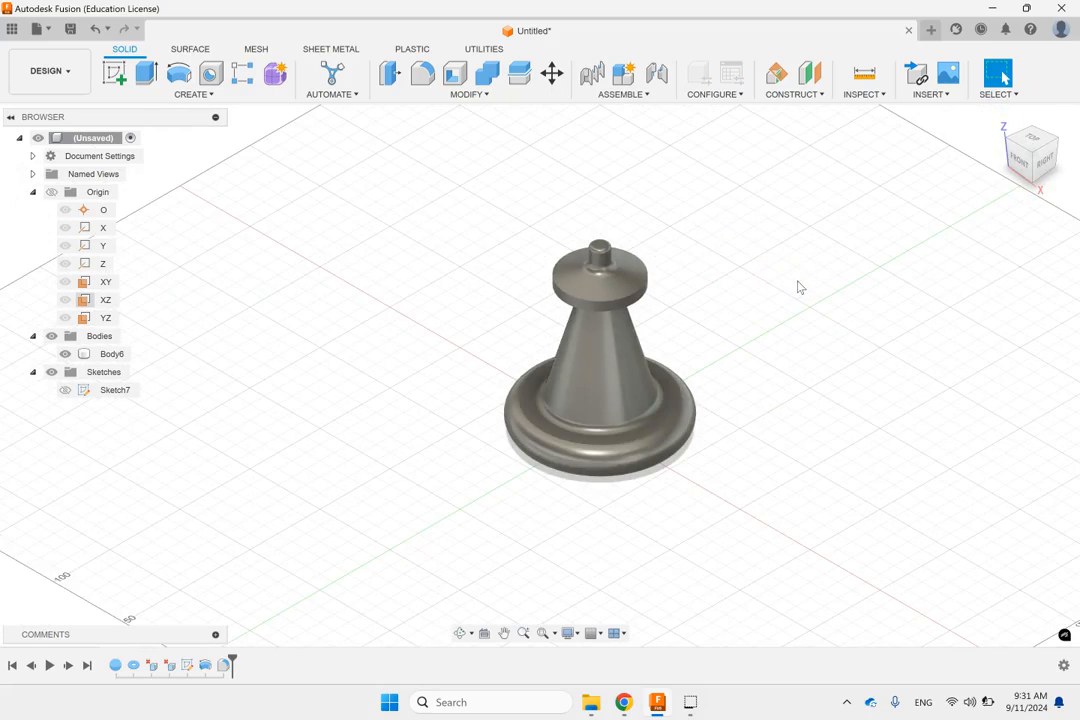
{"action": "left_click", "coordinate": [105, 317]}
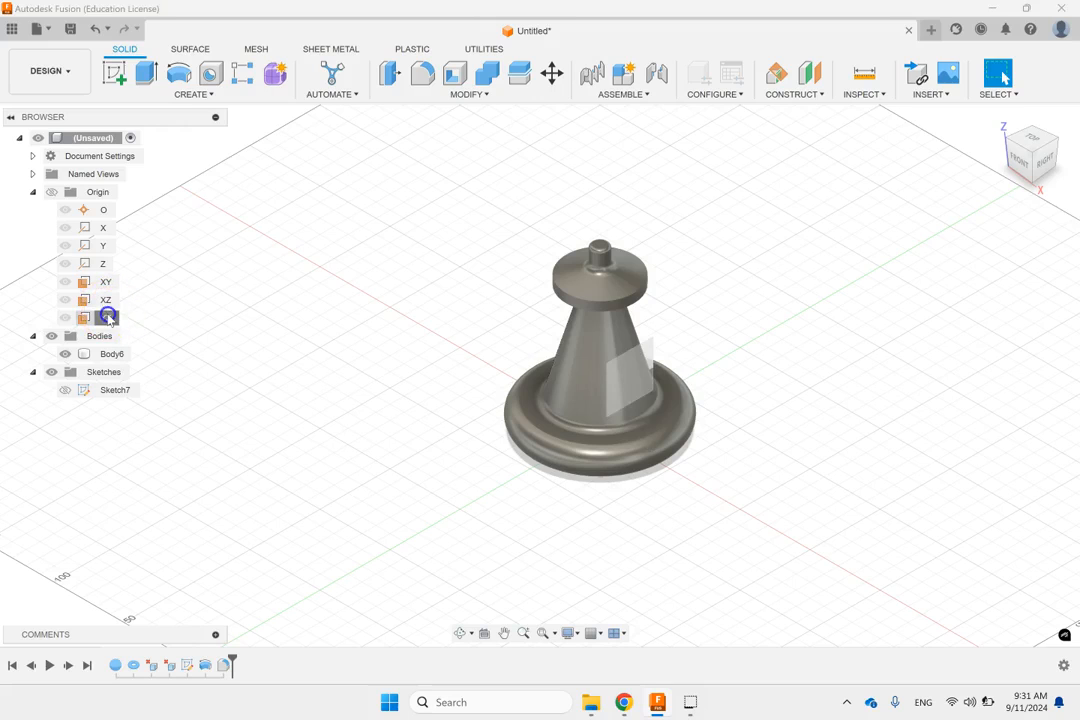
{"action": "left_click", "coordinate": [114, 70]}
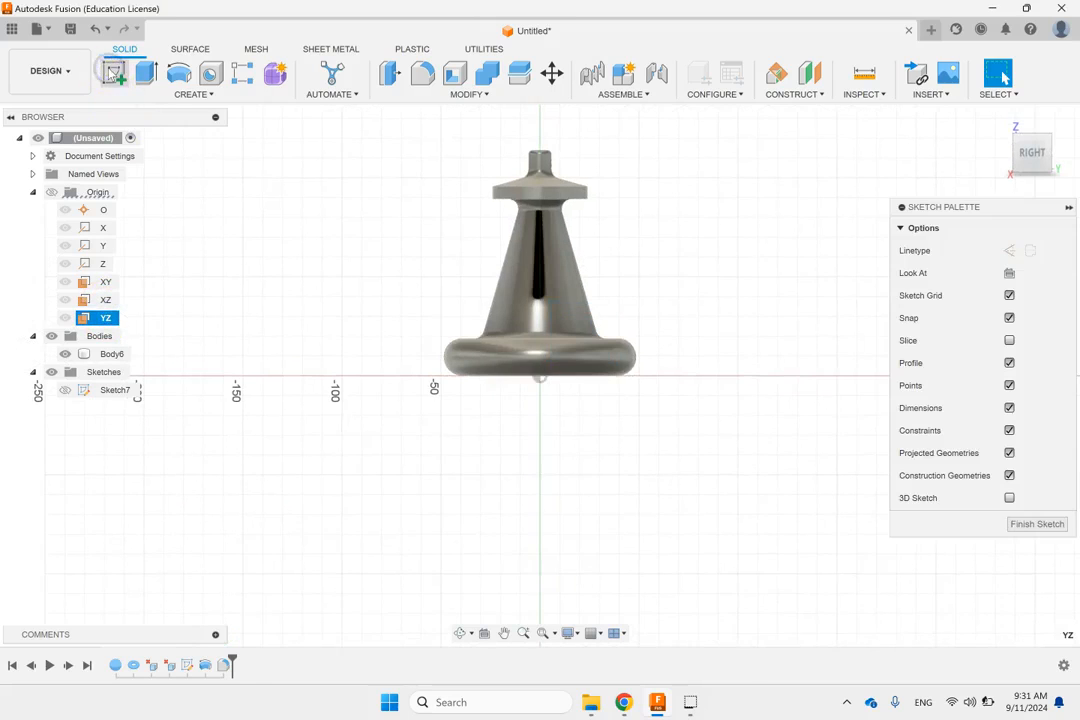
{"action": "left_click", "coordinate": [625, 348]}
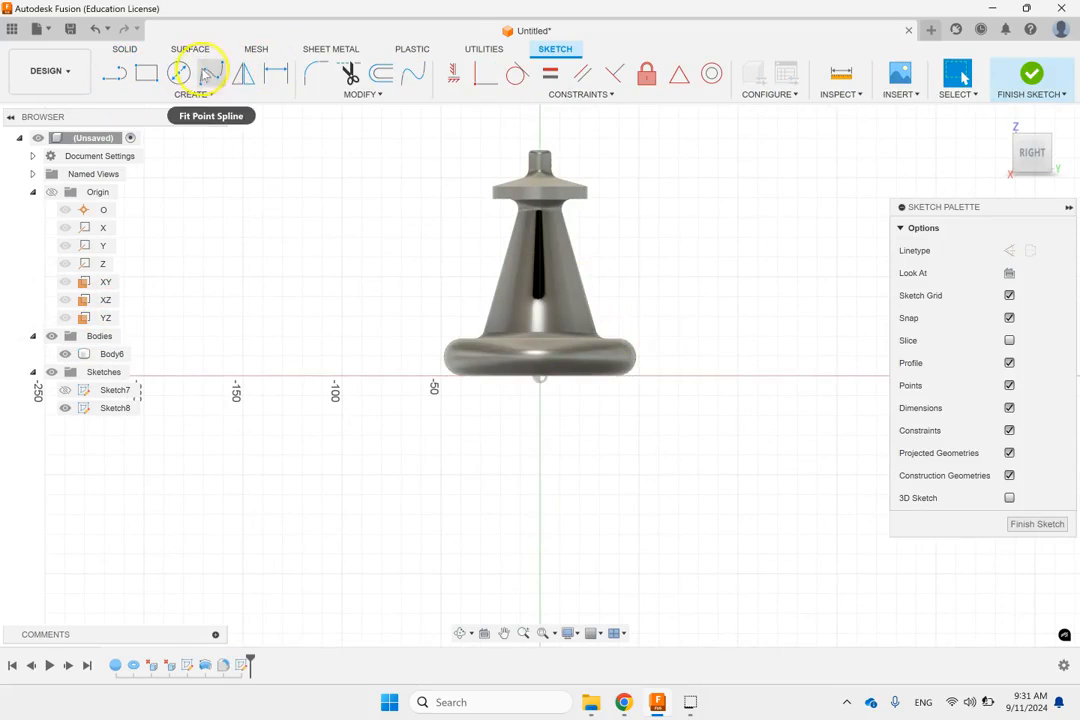
{"action": "left_click", "coordinate": [194, 94]}
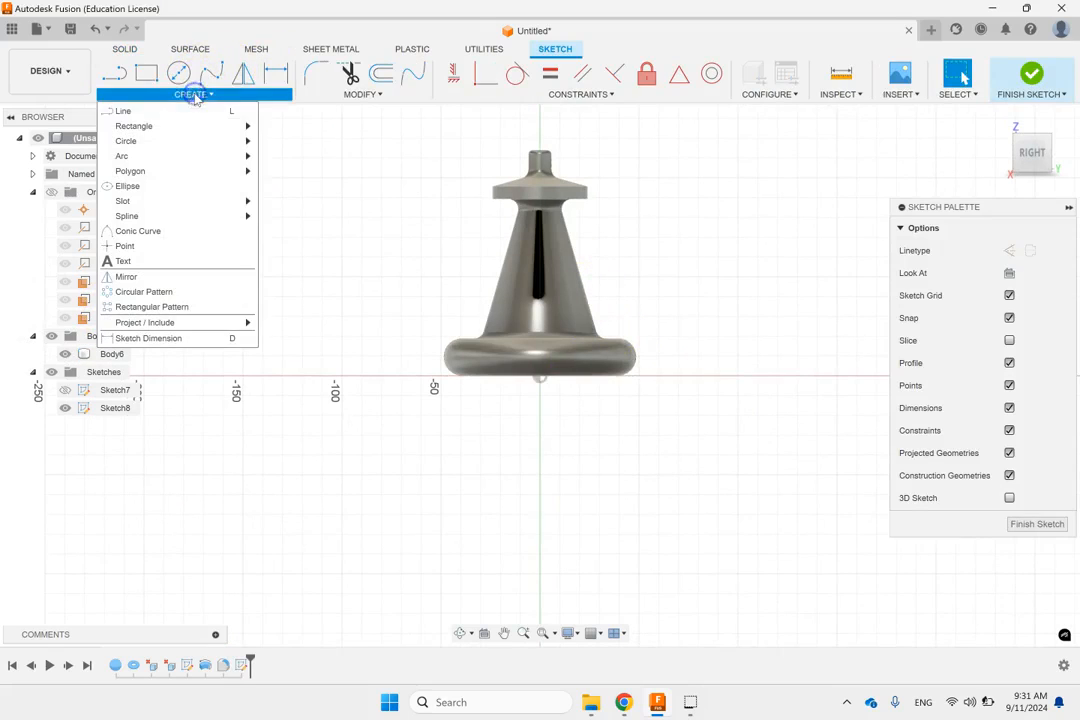
{"action": "left_click", "coordinate": [188, 75]}
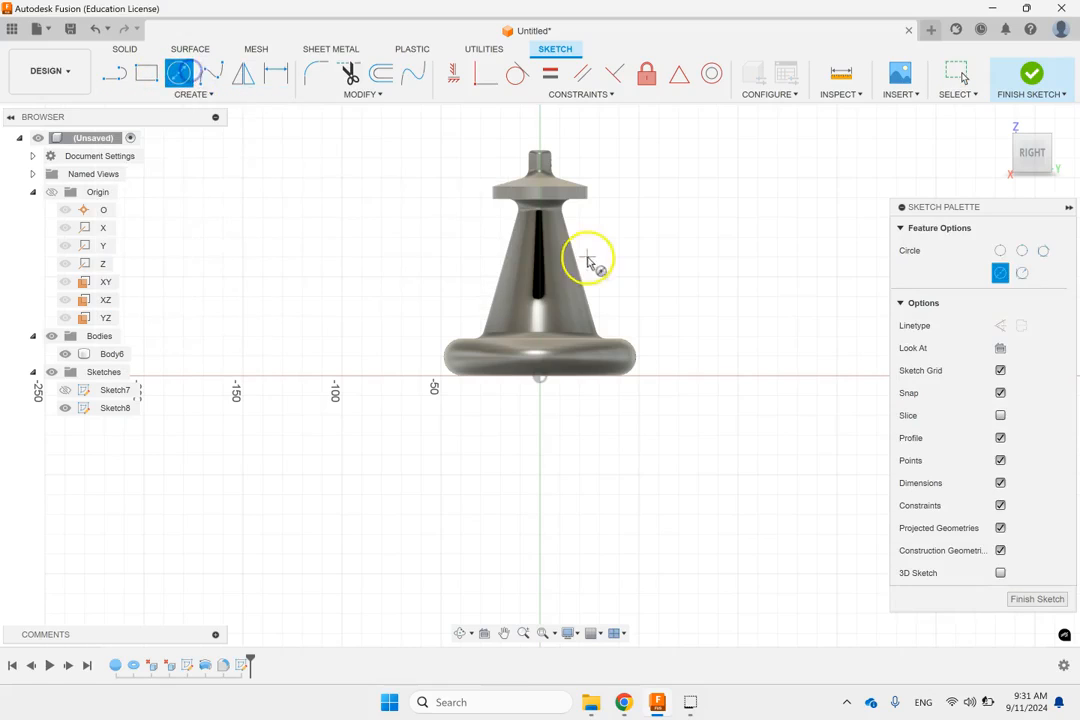
{"action": "scroll", "coordinate": [501, 282], "scroll_direction": "up", "scroll_amount": 2}
{"action": "scroll", "coordinate": [490, 312], "scroll_direction": "up", "scroll_amount": 2}
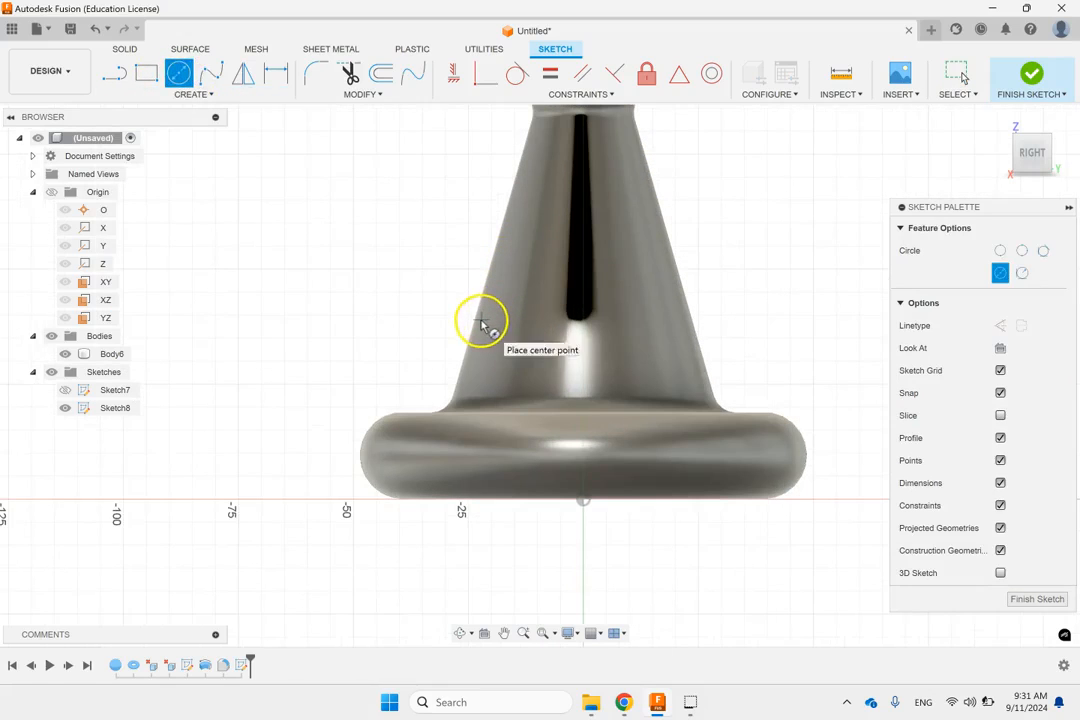
{"action": "left_click", "coordinate": [474, 325]}
{"action": "left_click", "coordinate": [466, 302]}
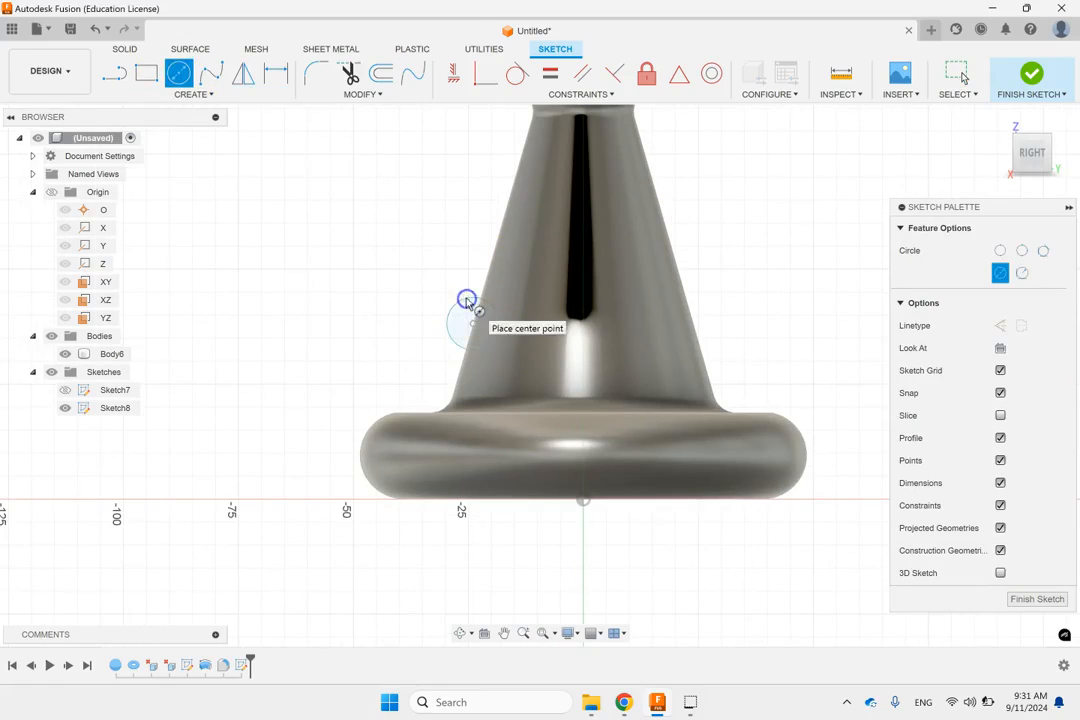
{"action": "left_click", "coordinate": [1031, 75]}
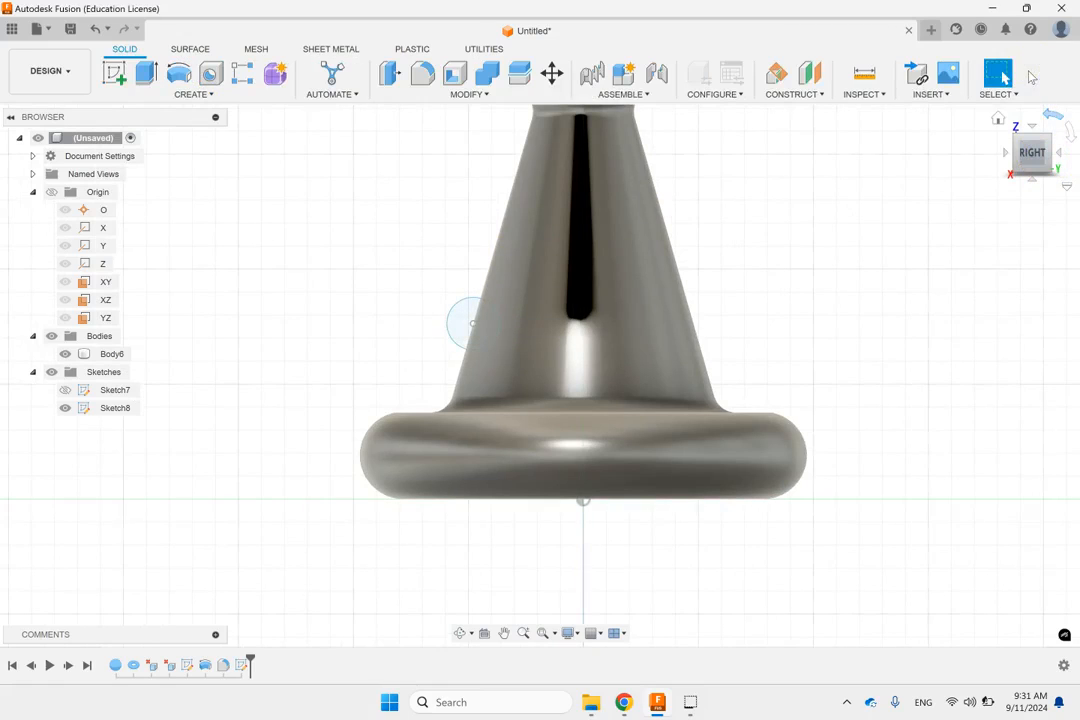
Step: Revolve the small circle 360 degrees about the conical face's axis as a cut, grooving the body around
{"action": "left_click", "coordinate": [998, 119]}
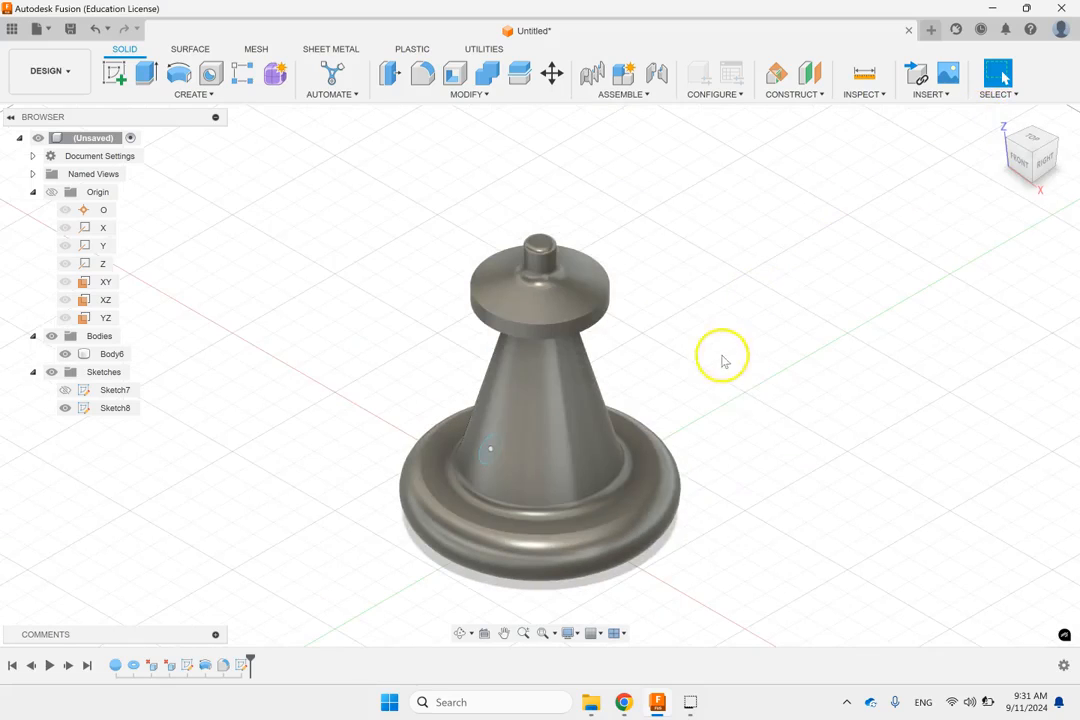
{"action": "left_click", "coordinate": [179, 74]}
{"action": "left_click", "coordinate": [975, 296]}
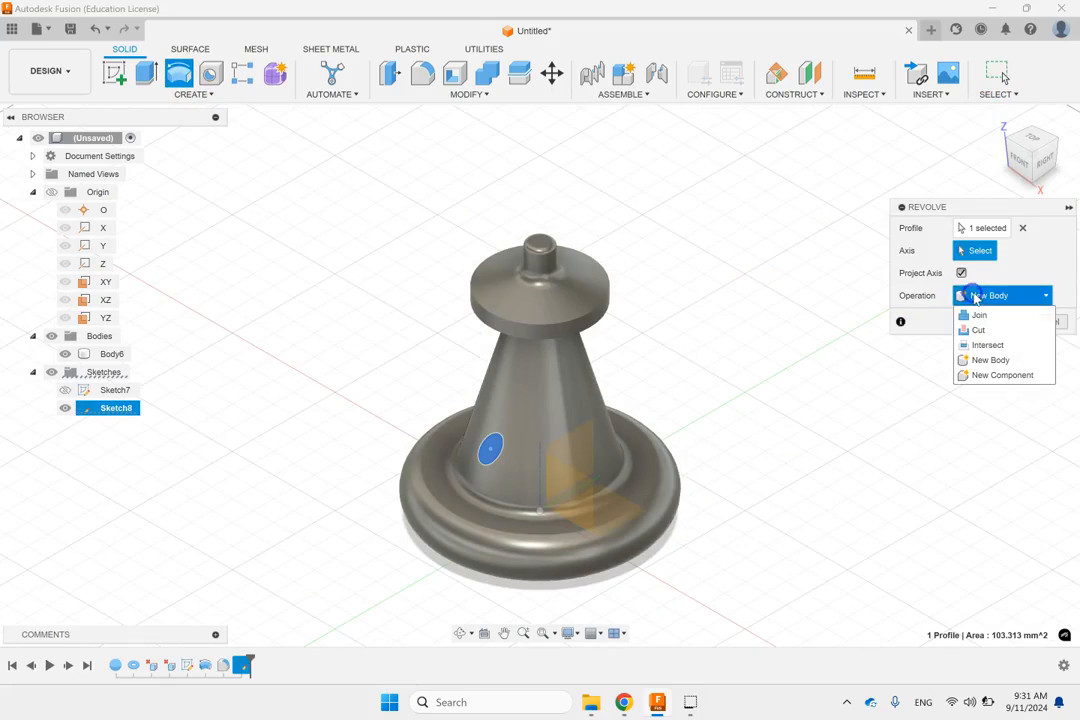
{"action": "left_click", "coordinate": [978, 330]}
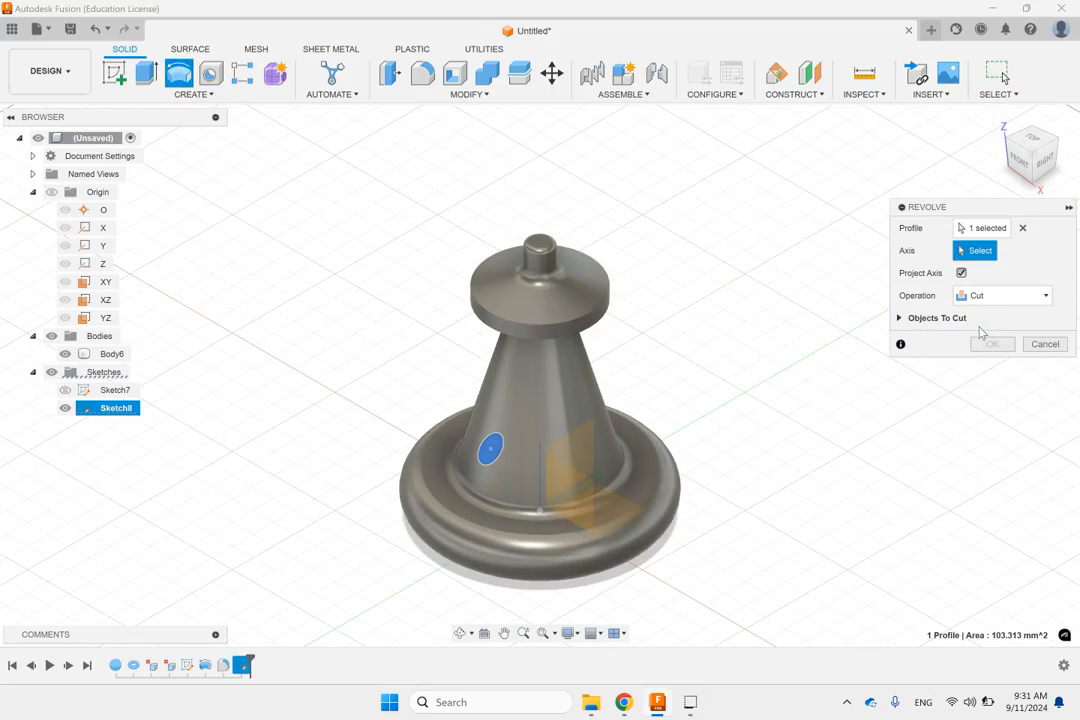
{"action": "left_click", "coordinate": [965, 251]}
{"action": "left_click", "coordinate": [549, 377]}
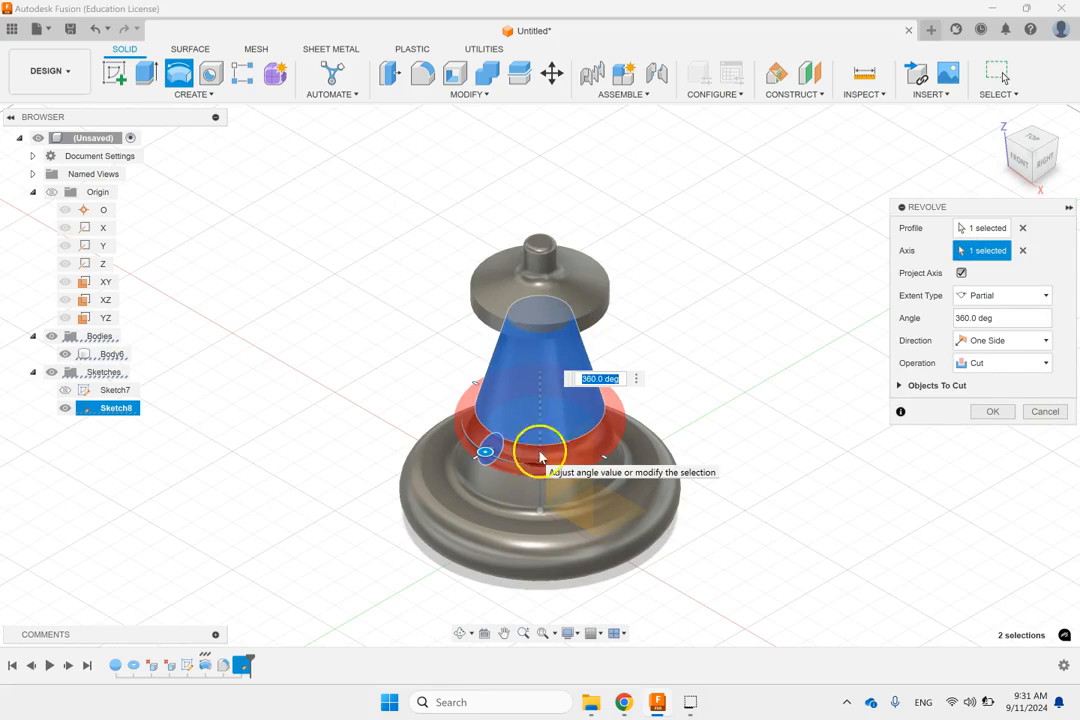
{"action": "left_click", "coordinate": [990, 410]}
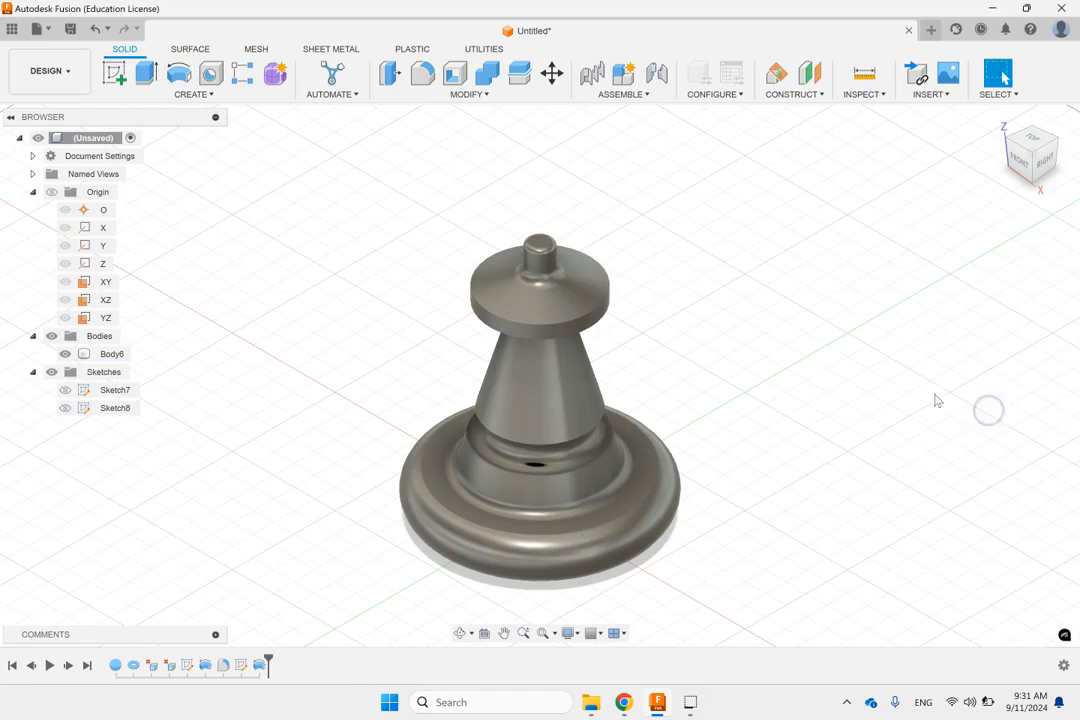
{"action": "mouse_move", "coordinate": [794, 355]}
{"action": "middle_mouse_down", "text": "shift"}
{"action": "mouse_move", "coordinate": [776, 301]}
{"action": "mouse_move", "coordinate": [803, 342]}
{"action": "mouse_move", "coordinate": [793, 367]}
{"action": "middle_mouse_up", "text": "shift"}
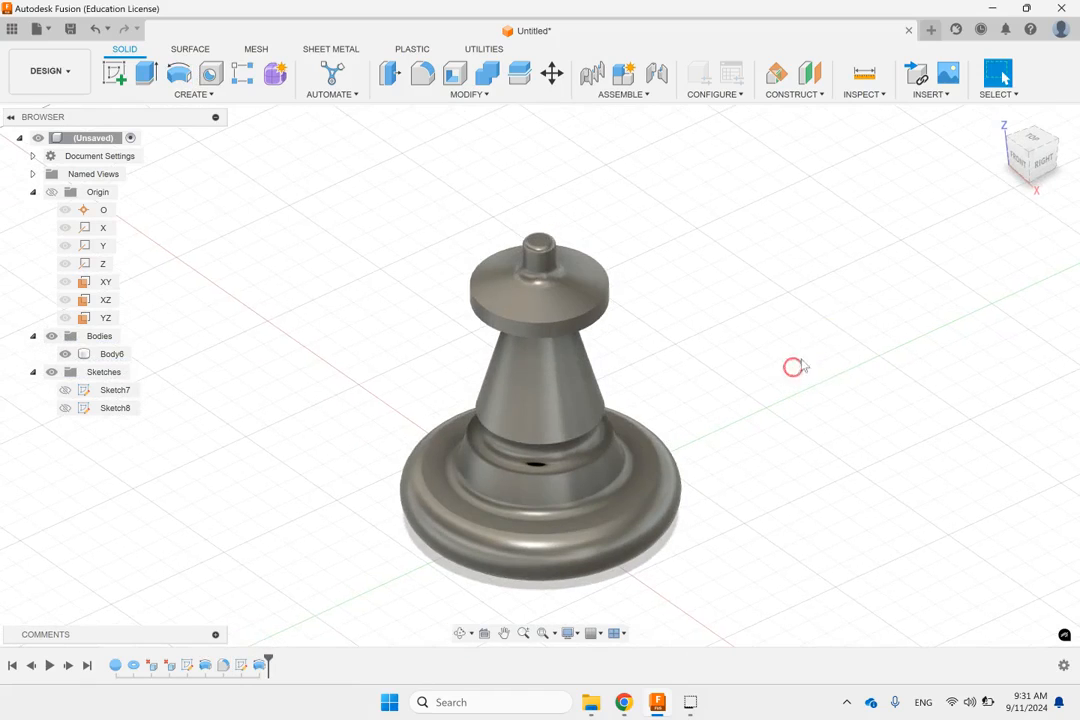
{"action": "scroll", "coordinate": [834, 336], "scroll_direction": "down", "scroll_amount": 3}
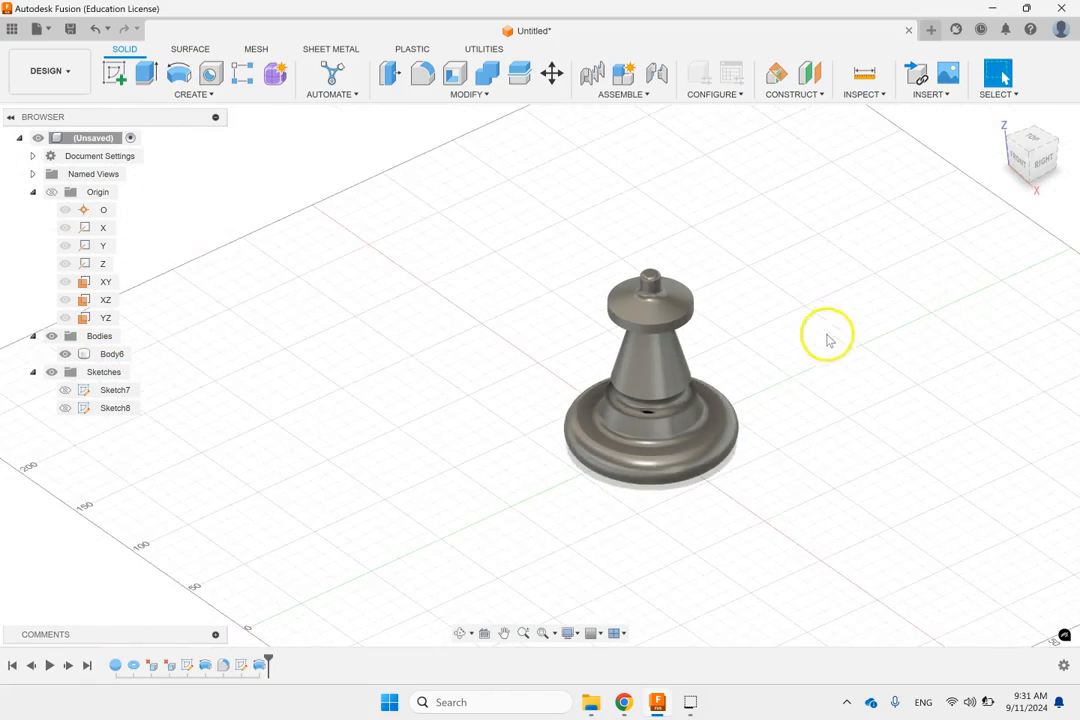
{"action": "scroll", "coordinate": [816, 377], "scroll_direction": "up", "scroll_amount": 3}
{"action": "scroll", "coordinate": [816, 377], "scroll_direction": "down", "scroll_amount": 2}
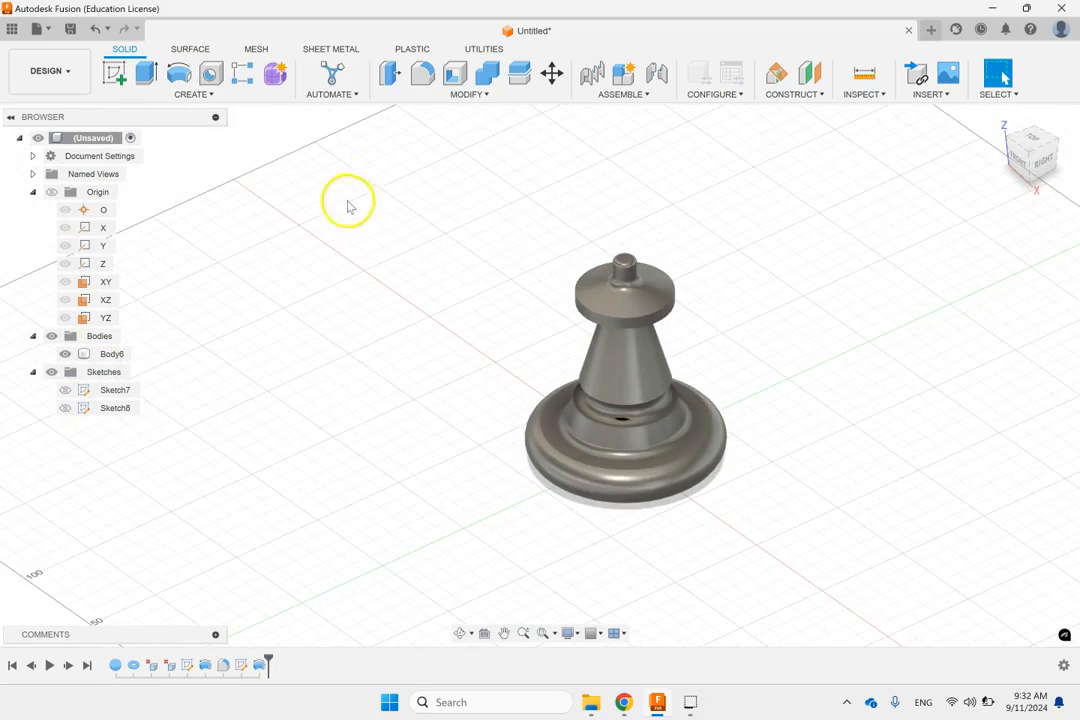
{"action": "left_click", "coordinate": [192, 95]}
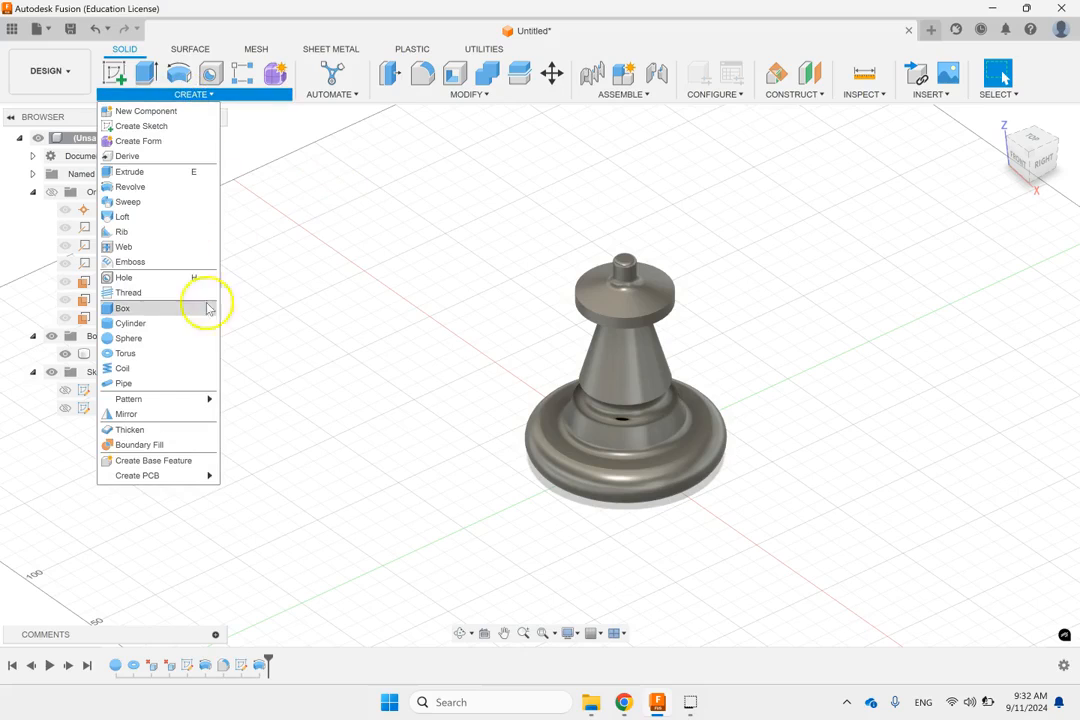
{"action": "left_click", "coordinate": [142, 386]}
{"action": "left_click", "coordinate": [143, 376]}
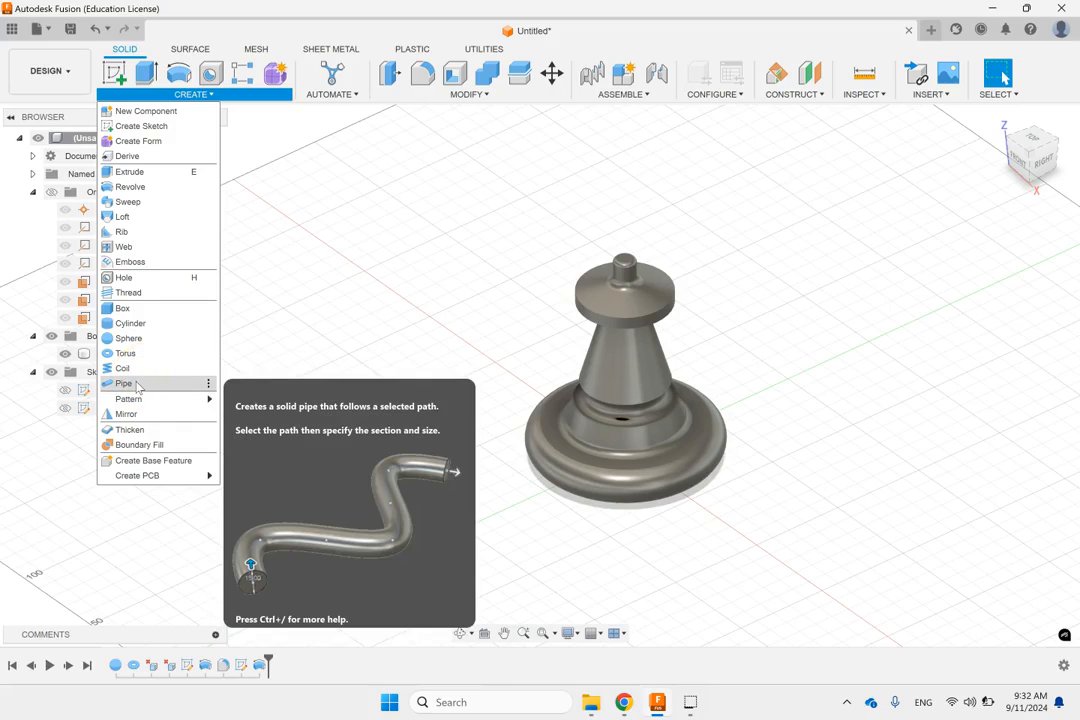
{"action": "left_click", "coordinate": [143, 373]}
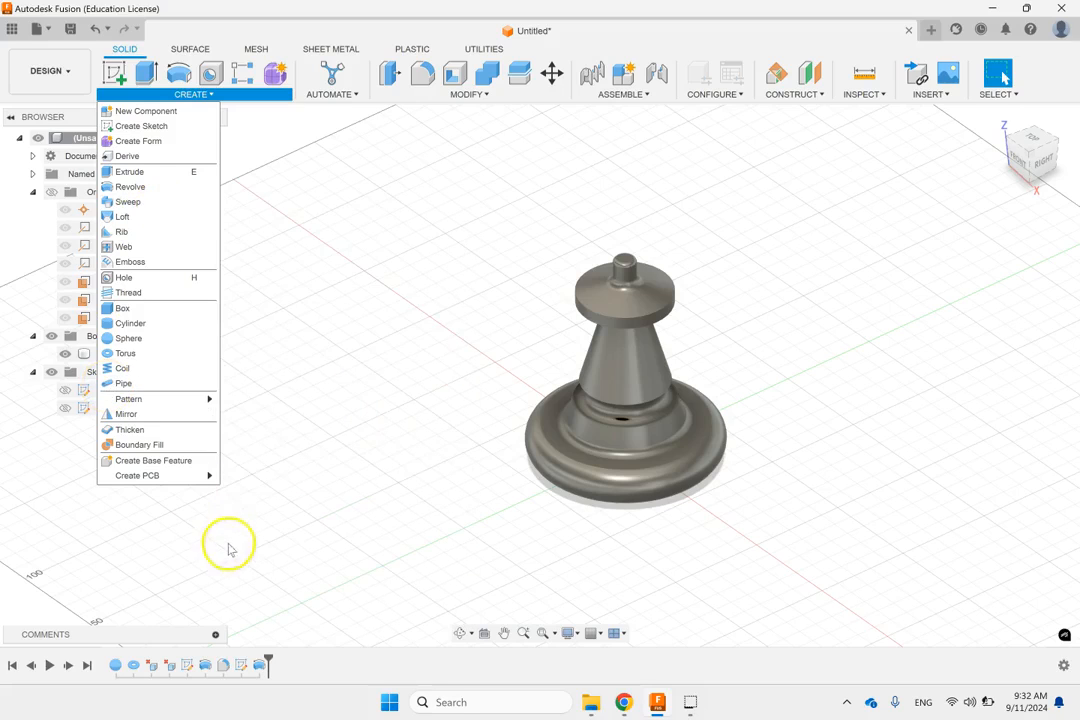
{"action": "left_click", "coordinate": [364, 319]}
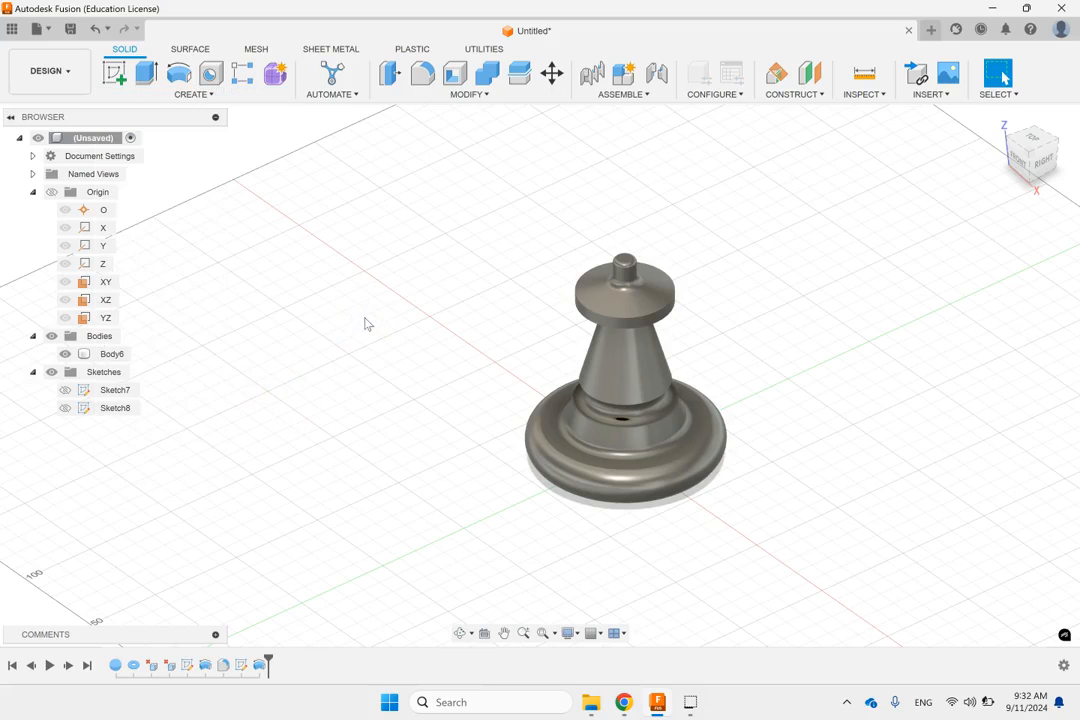
Step: On the XY plane, sketch a wavy four-point fit point spline spanning about 300 mm in front of the body, and finish the sketch
{"action": "left_click", "coordinate": [108, 282]}
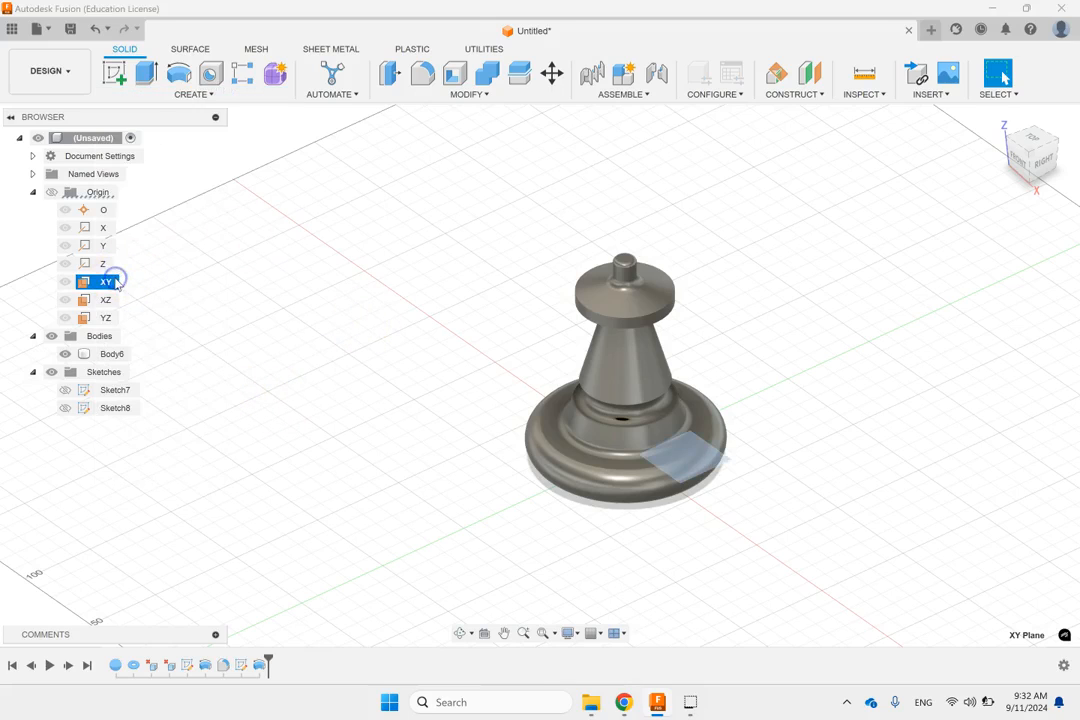
{"action": "left_click", "coordinate": [115, 72]}
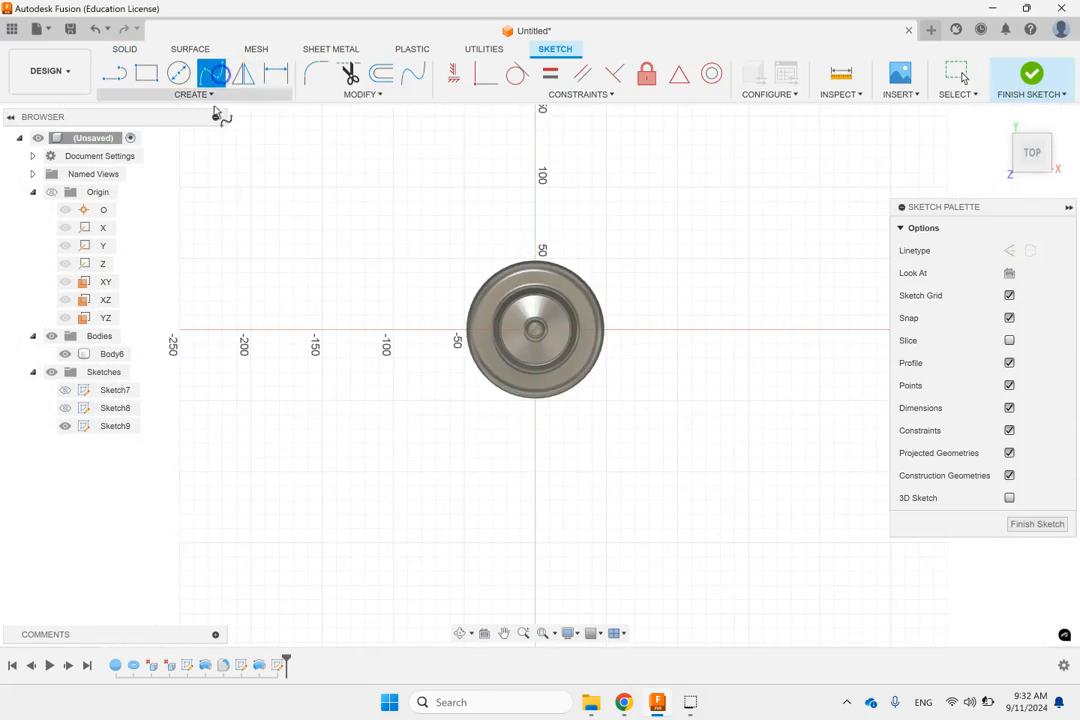
{"action": "left_click", "coordinate": [293, 545]}
{"action": "left_click", "coordinate": [342, 477]}
{"action": "left_click", "coordinate": [484, 550]}
{"action": "double_click", "coordinate": [717, 483]}
{"action": "left_click", "coordinate": [1031, 74]}
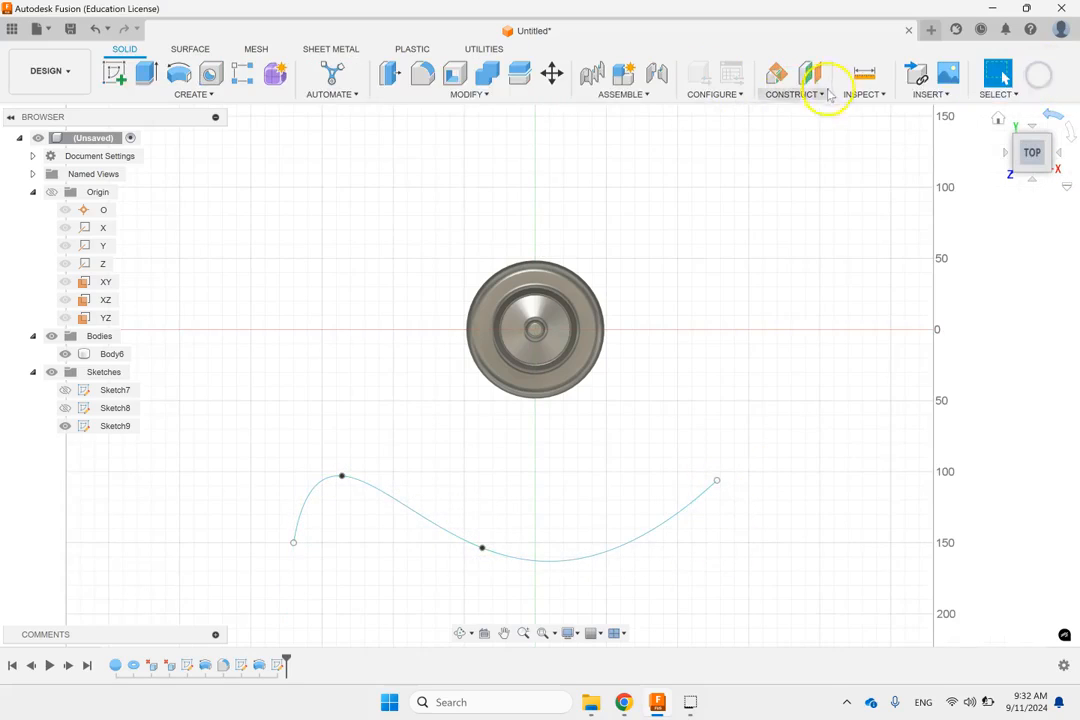
Step: Set up a pipe along the wavy spline with a circular section 20 mm in size
{"action": "left_click", "coordinate": [998, 118]}
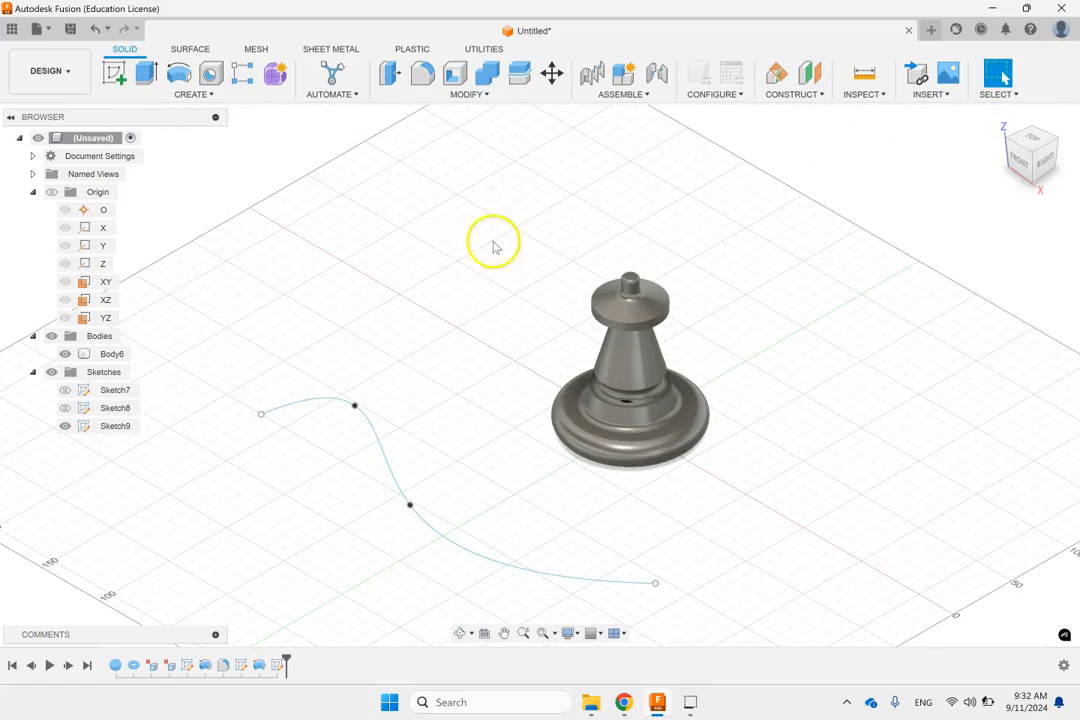
{"action": "left_click", "coordinate": [197, 93]}
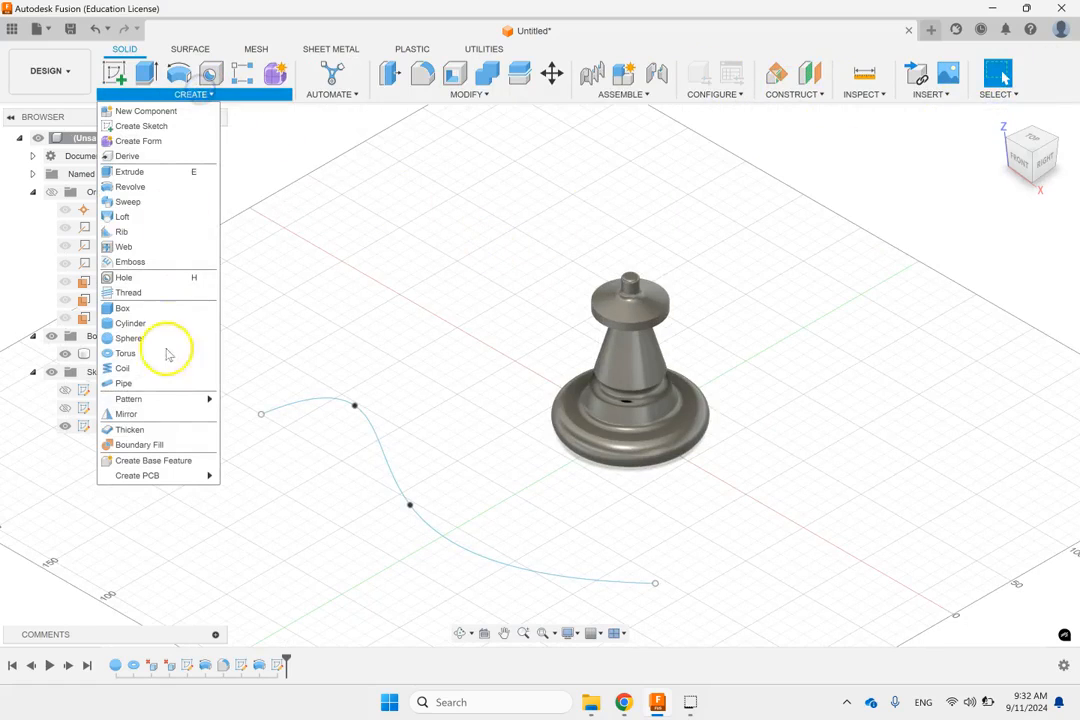
{"action": "left_click", "coordinate": [142, 384]}
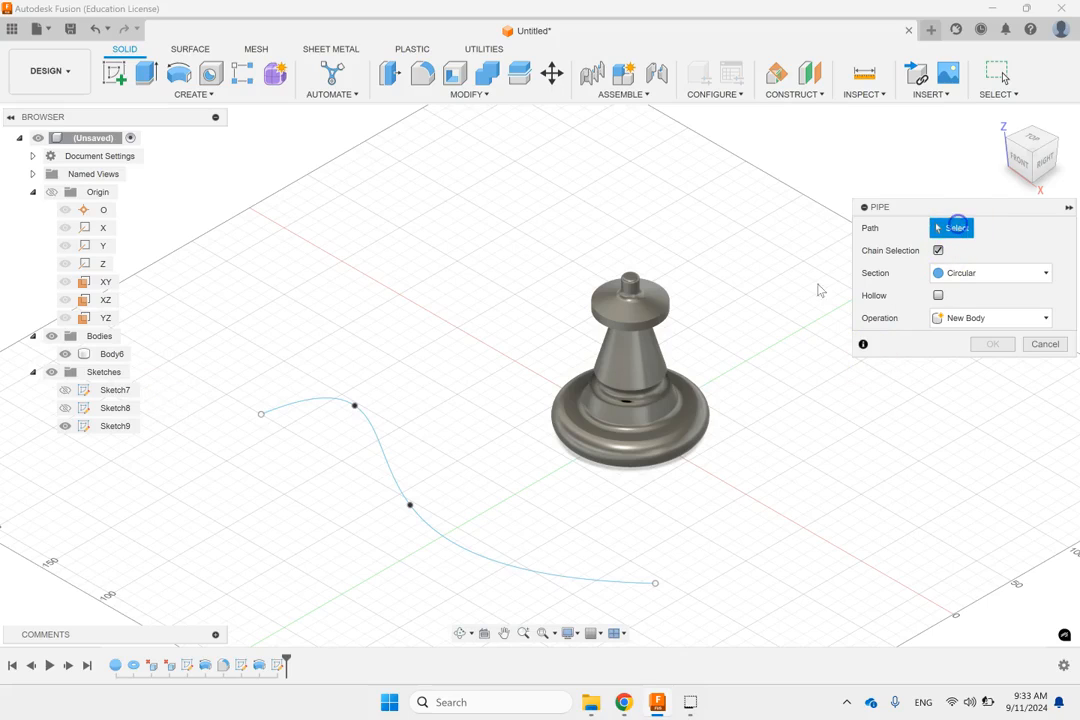
{"action": "left_click", "coordinate": [383, 458]}
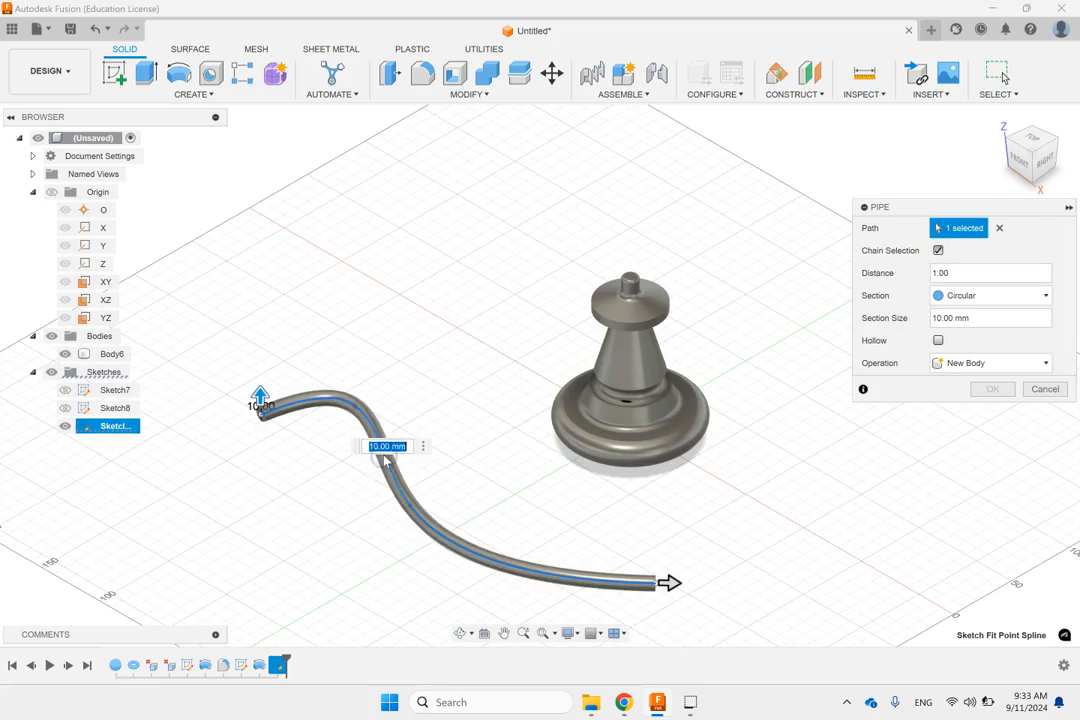
{"action": "left_click", "coordinate": [1008, 298]}
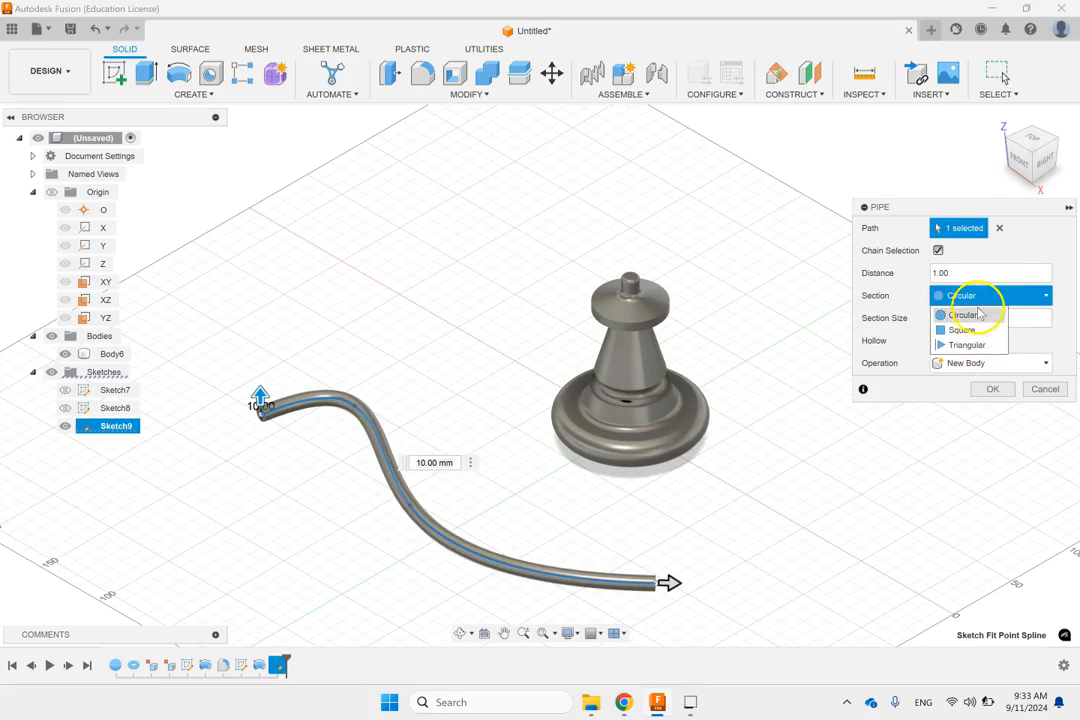
{"action": "left_click", "coordinate": [976, 316]}
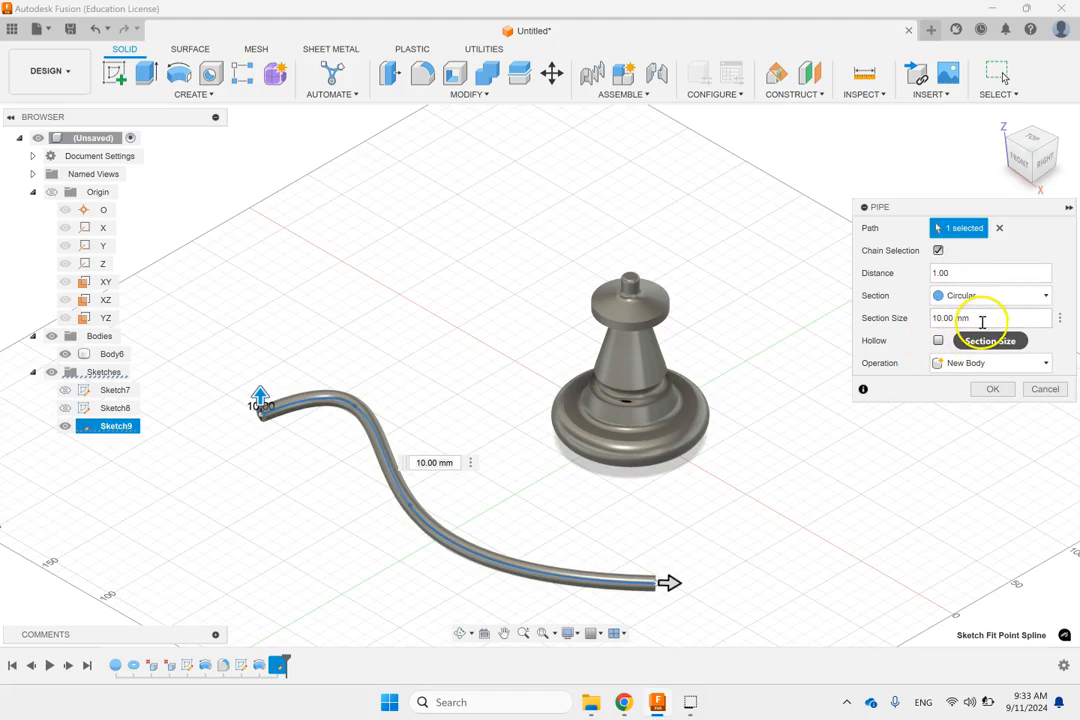
{"action": "left_click", "coordinate": [982, 321]}
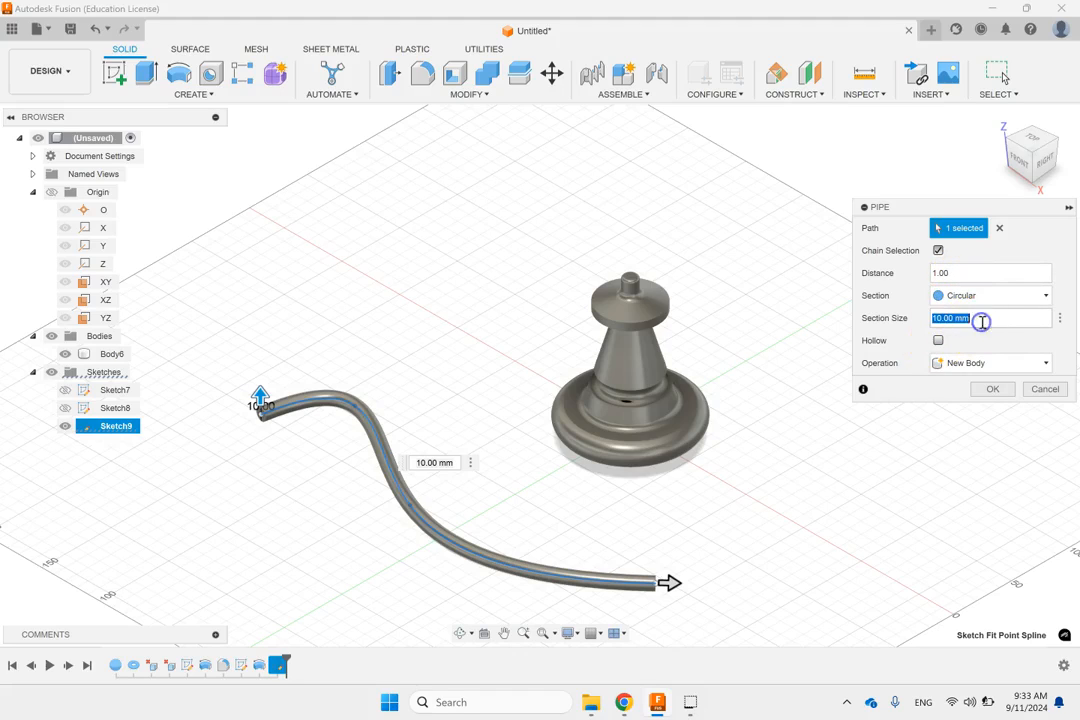
{"action": "type", "text": "20"}
{"action": "left_click", "coordinate": [911, 448]}
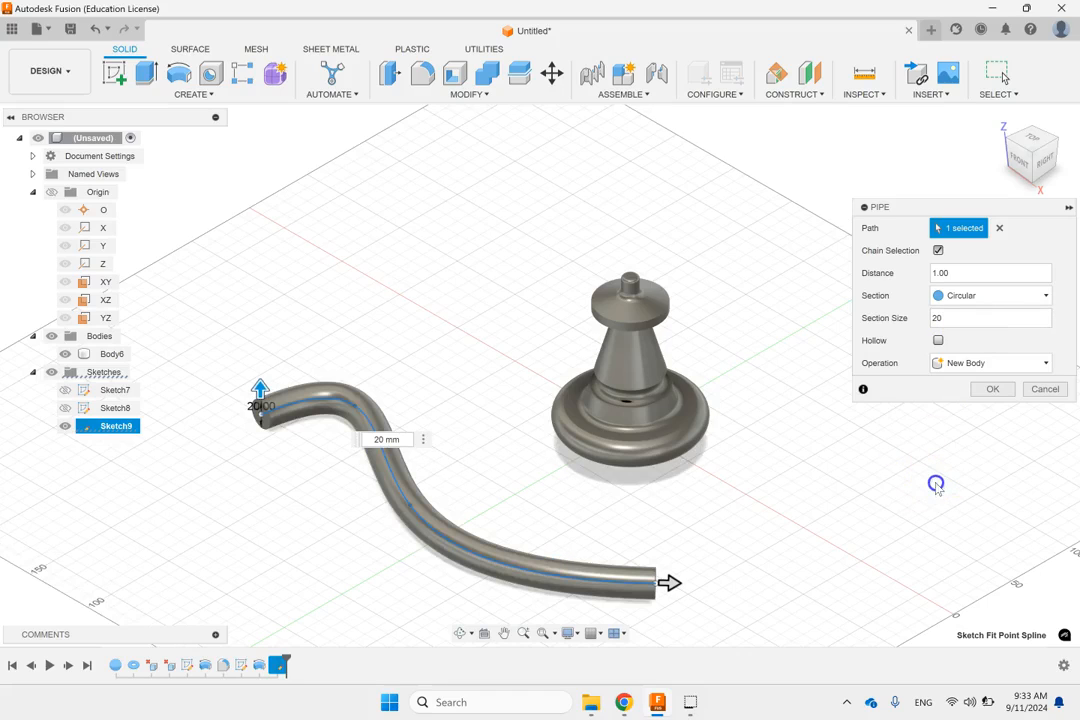
Step: Make the pipe hollow with a 2 mm section thickness and create it as a new body
{"action": "left_click", "coordinate": [938, 340]}
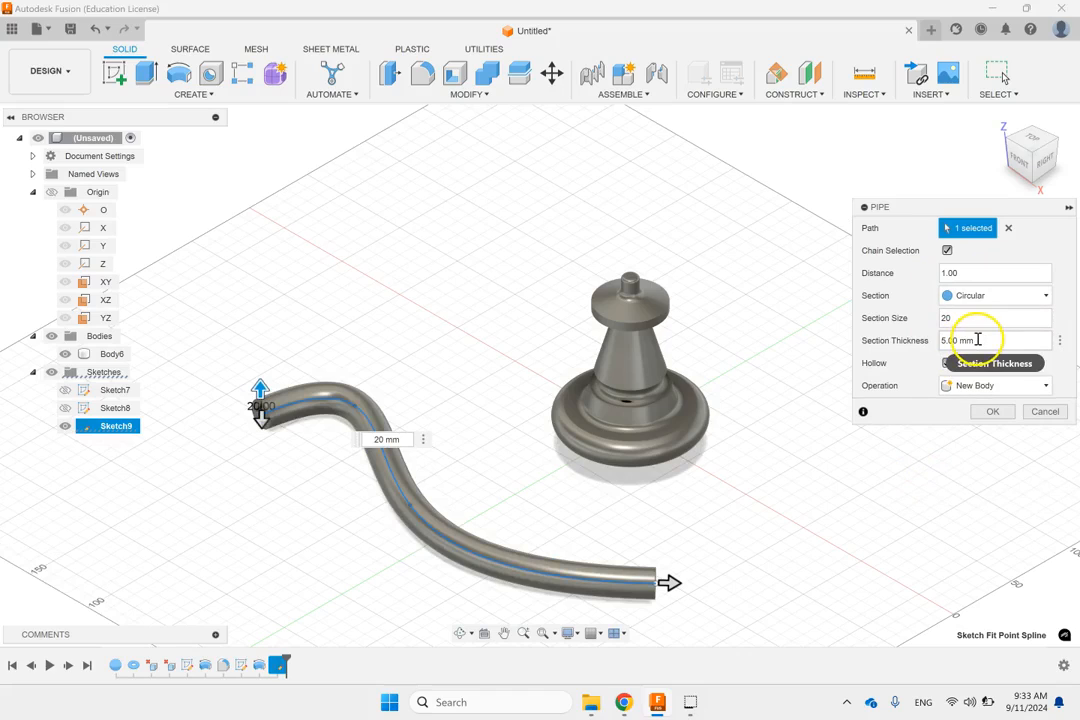
{"action": "left_click", "coordinate": [978, 340]}
{"action": "type", "text": "2"}
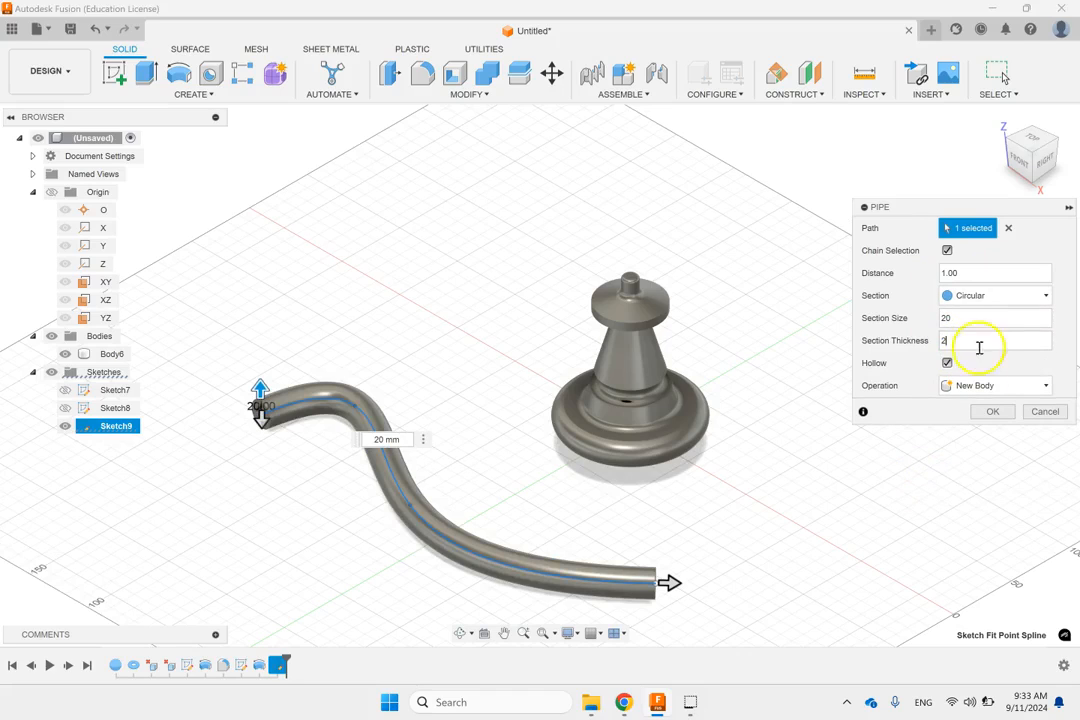
{"action": "left_click", "coordinate": [979, 386]}
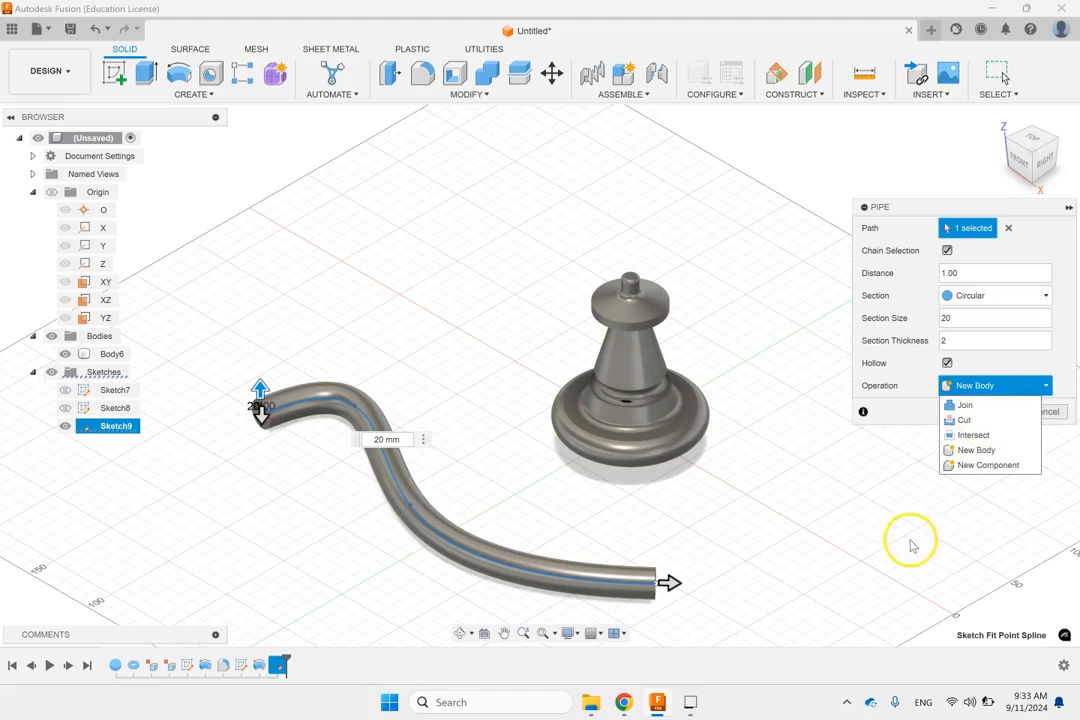
{"action": "left_click", "coordinate": [957, 460]}
{"action": "left_click", "coordinate": [976, 414]}
{"action": "mouse_move", "coordinate": [764, 549]}
{"action": "middle_mouse_down", "text": "shift"}
{"action": "mouse_move", "coordinate": [699, 506]}
{"action": "mouse_move", "coordinate": [743, 545]}
{"action": "middle_mouse_up", "text": "shift"}
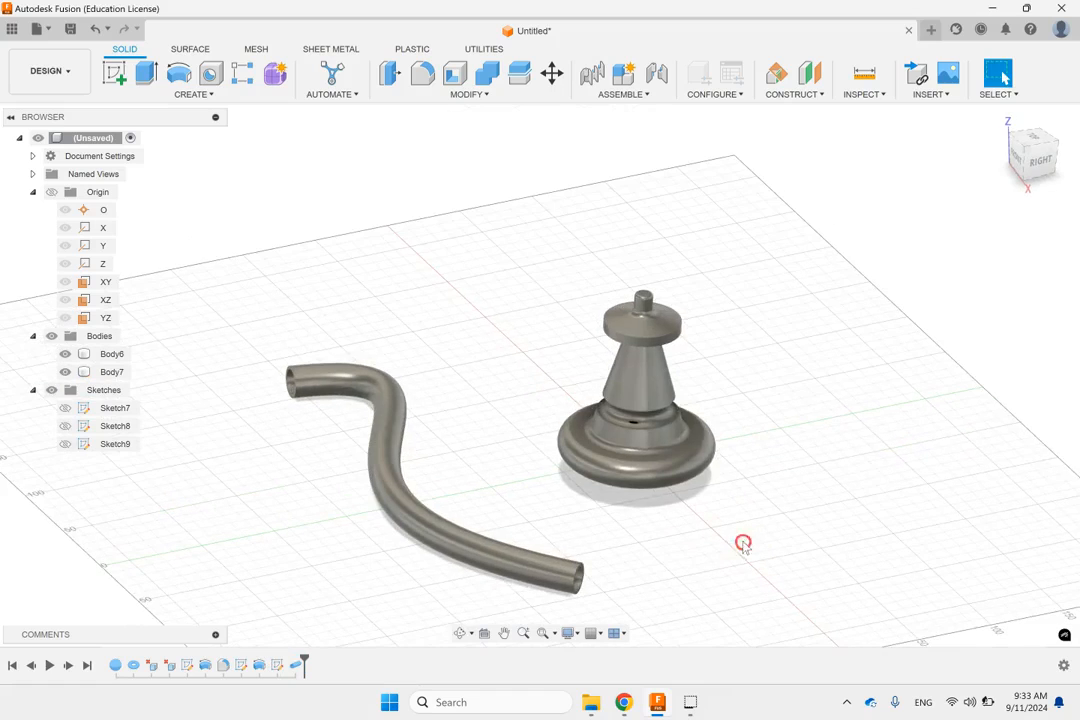
Step: Start a coil on the XY plane with a 100 mm diameter base circle beside the revolved body, opposite the pipe
{"action": "left_click", "coordinate": [216, 98]}
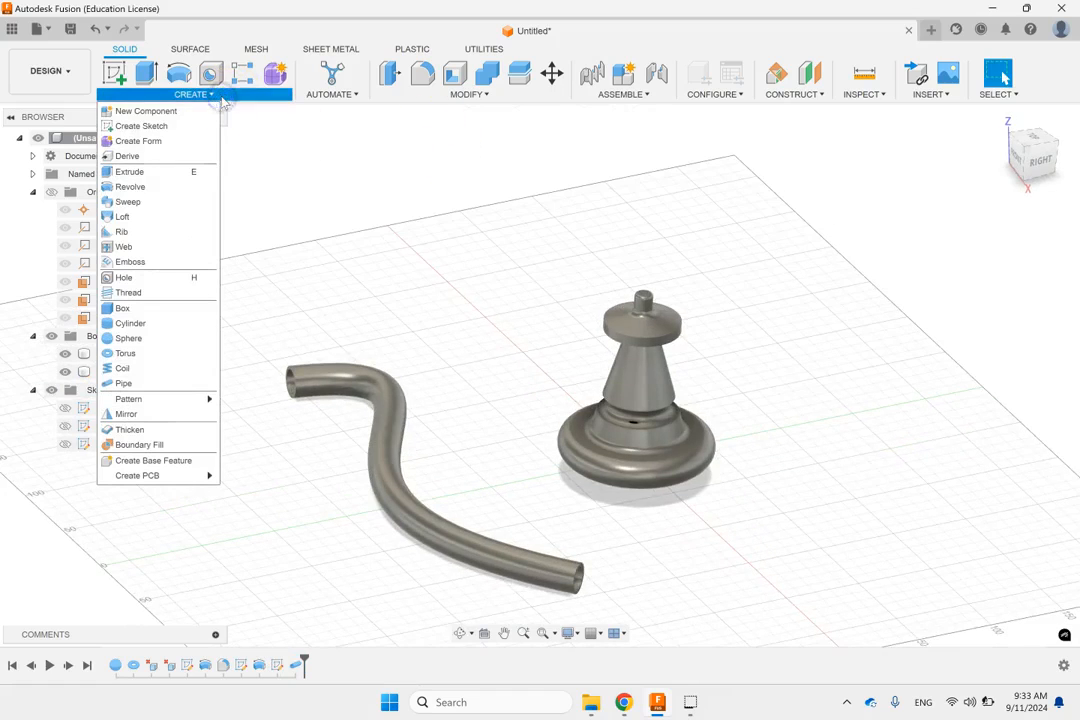
{"action": "left_click", "coordinate": [142, 369]}
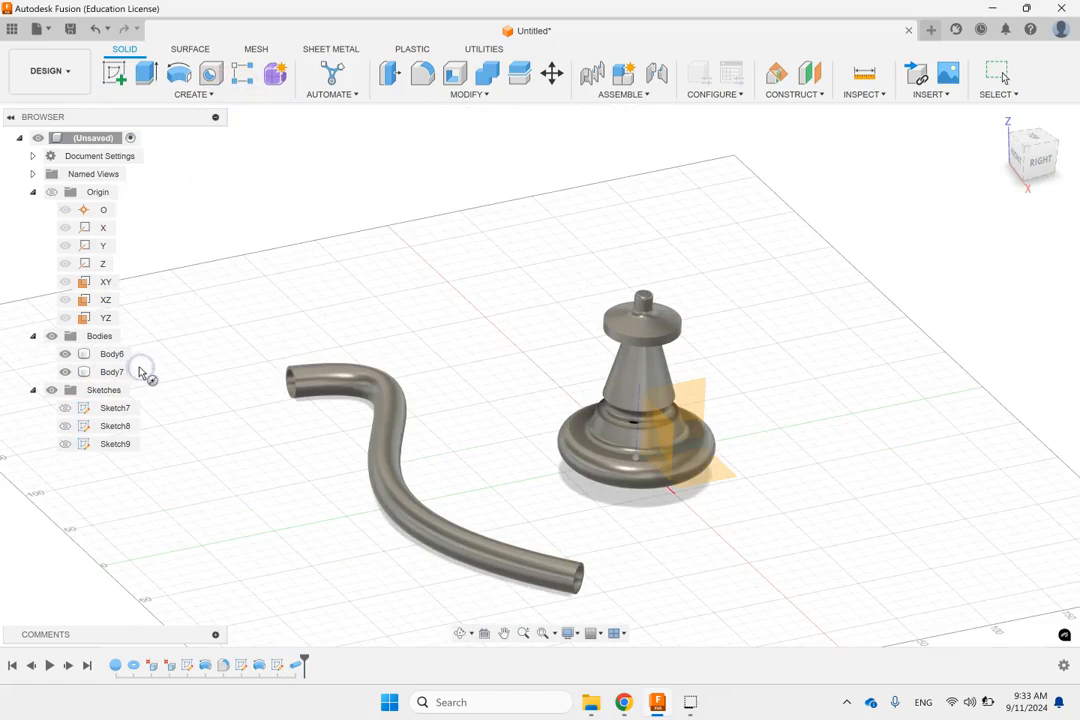
{"action": "left_click", "coordinate": [706, 484]}
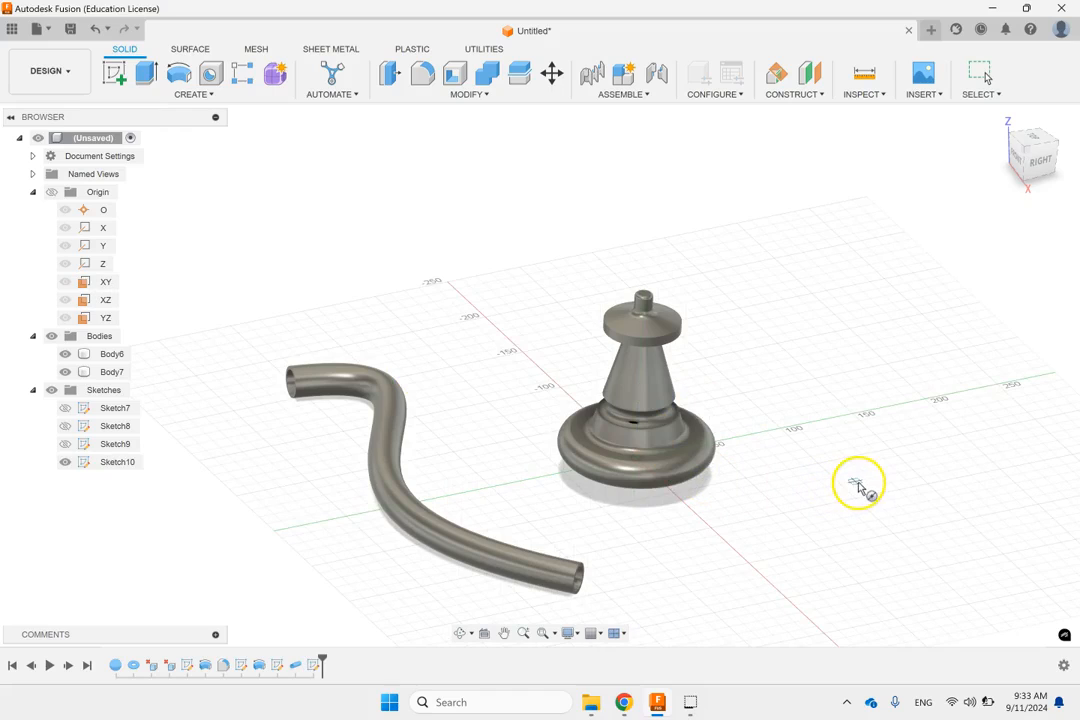
{"action": "left_click", "coordinate": [893, 483]}
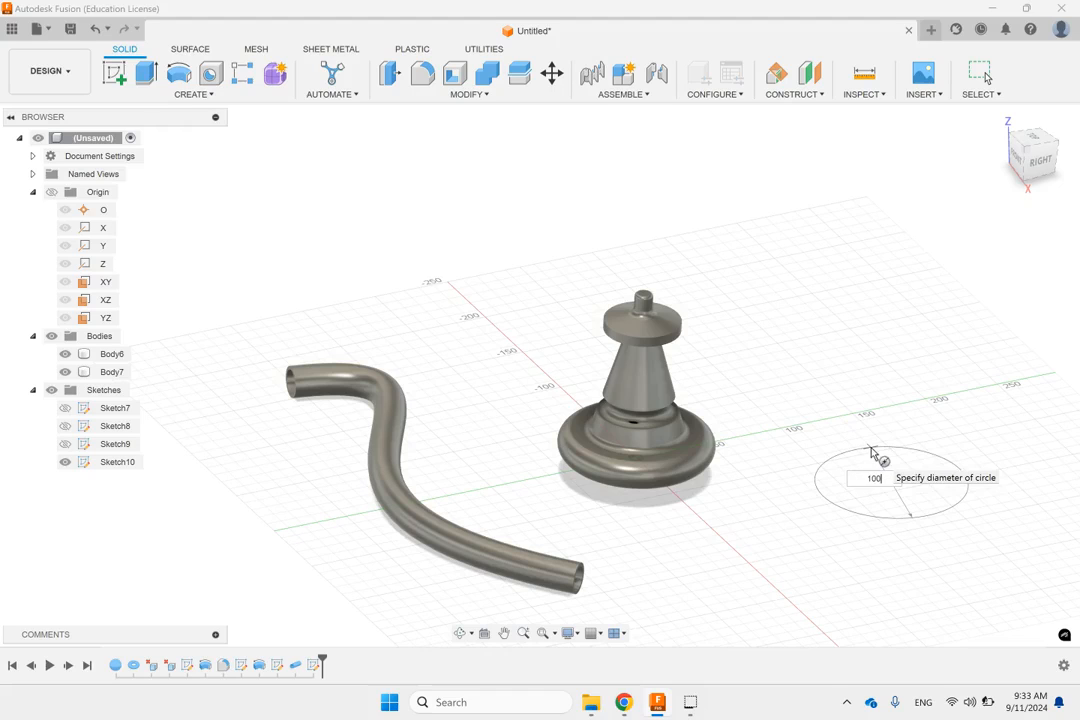
{"action": "key", "text": "Return"}
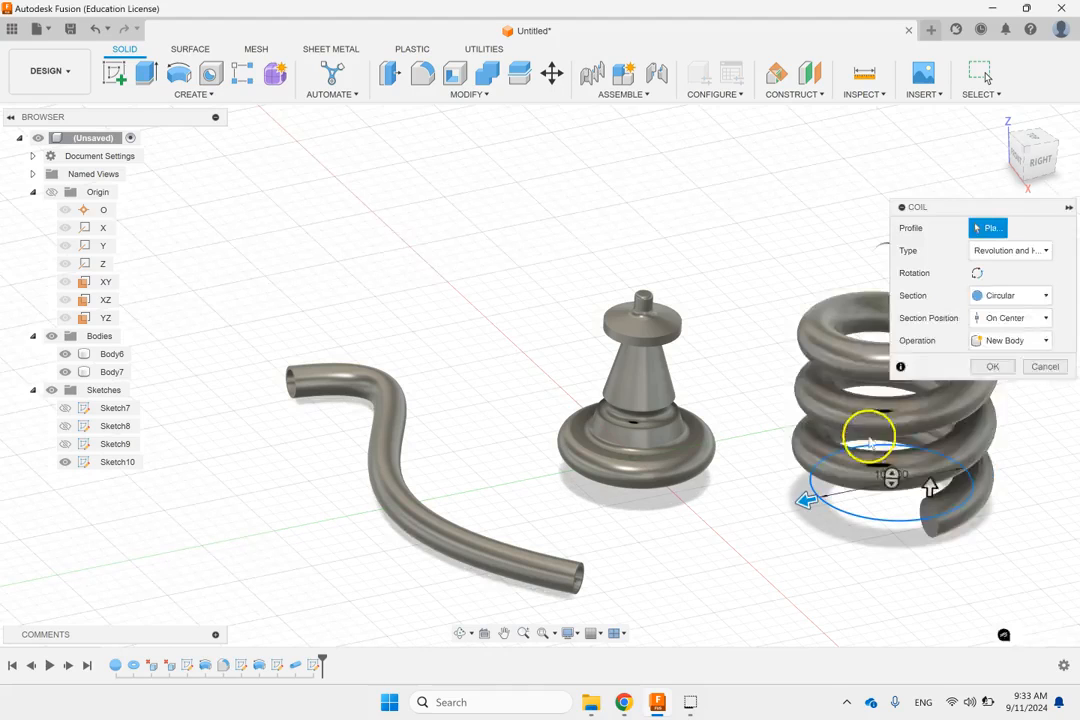
Step: Define the coil by revolution and pitch, with 5 revolutions and a section size of 10 mm
{"action": "left_click_drag", "start_coordinate": [935, 210], "coordinate": [611, 128]}
{"action": "left_click", "coordinate": [687, 169]}
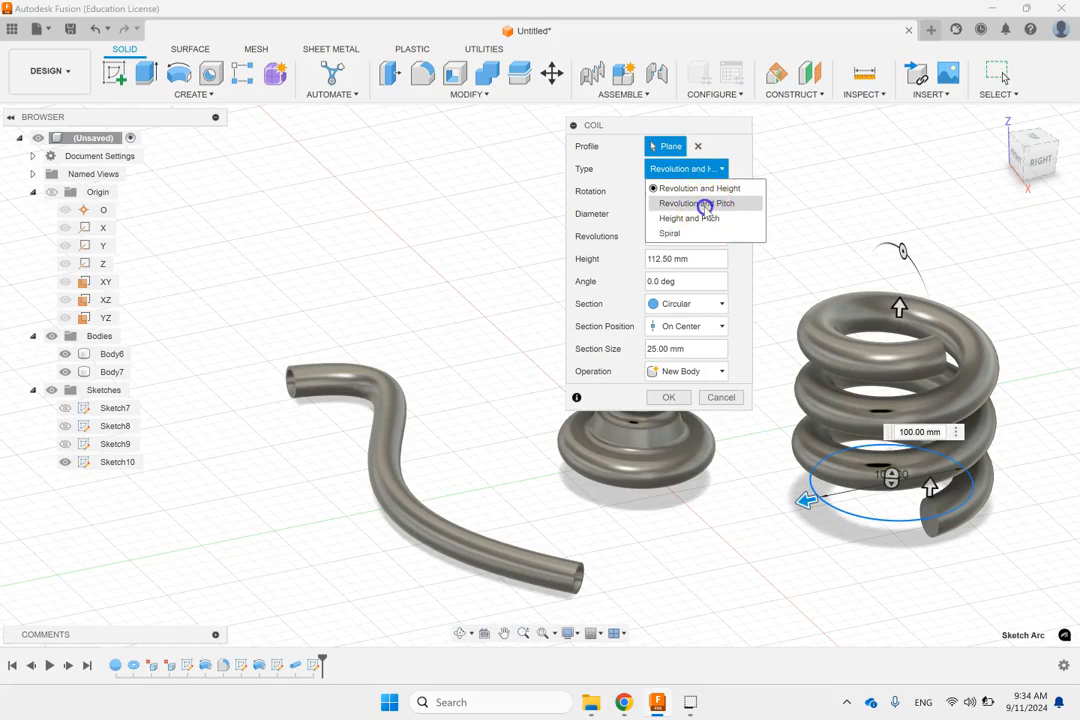
{"action": "left_click", "coordinate": [705, 204]}
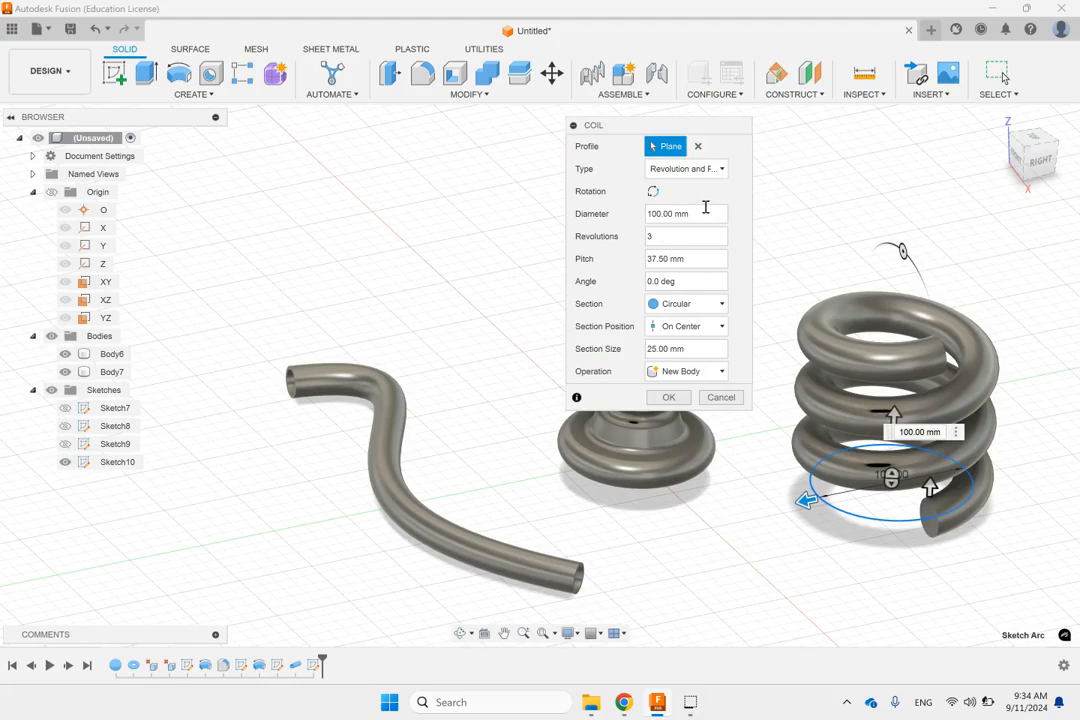
{"action": "left_click", "coordinate": [675, 230]}
{"action": "type", "text": "5"}
{"action": "left_click", "coordinate": [736, 214]}
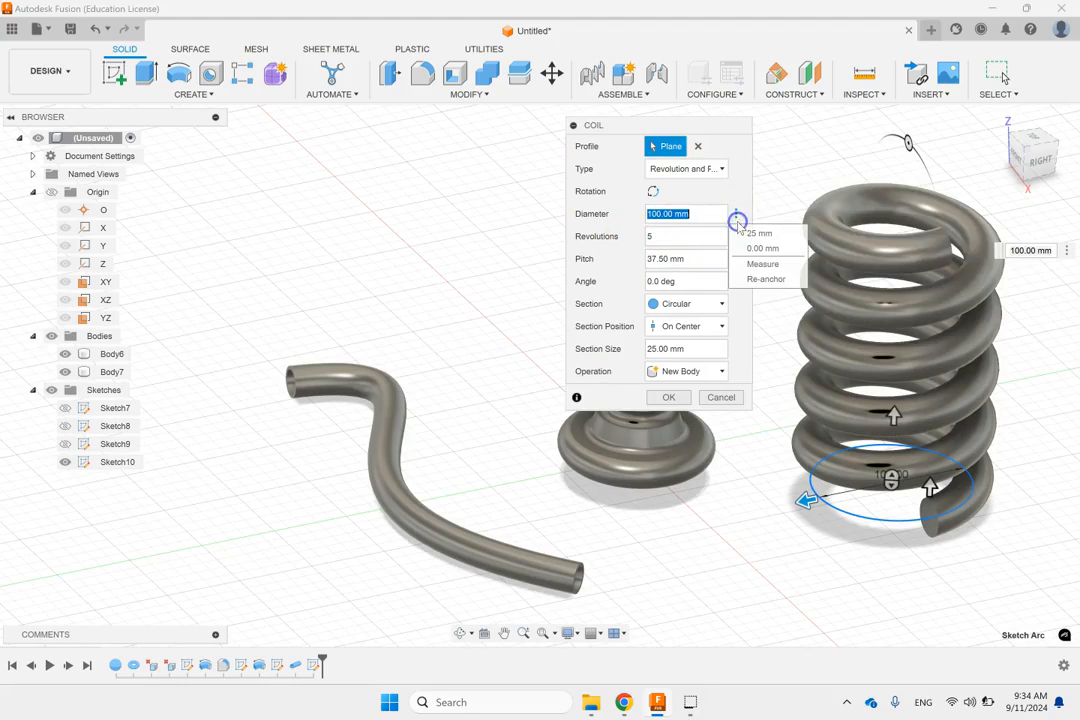
{"action": "double_click", "coordinate": [713, 348]}
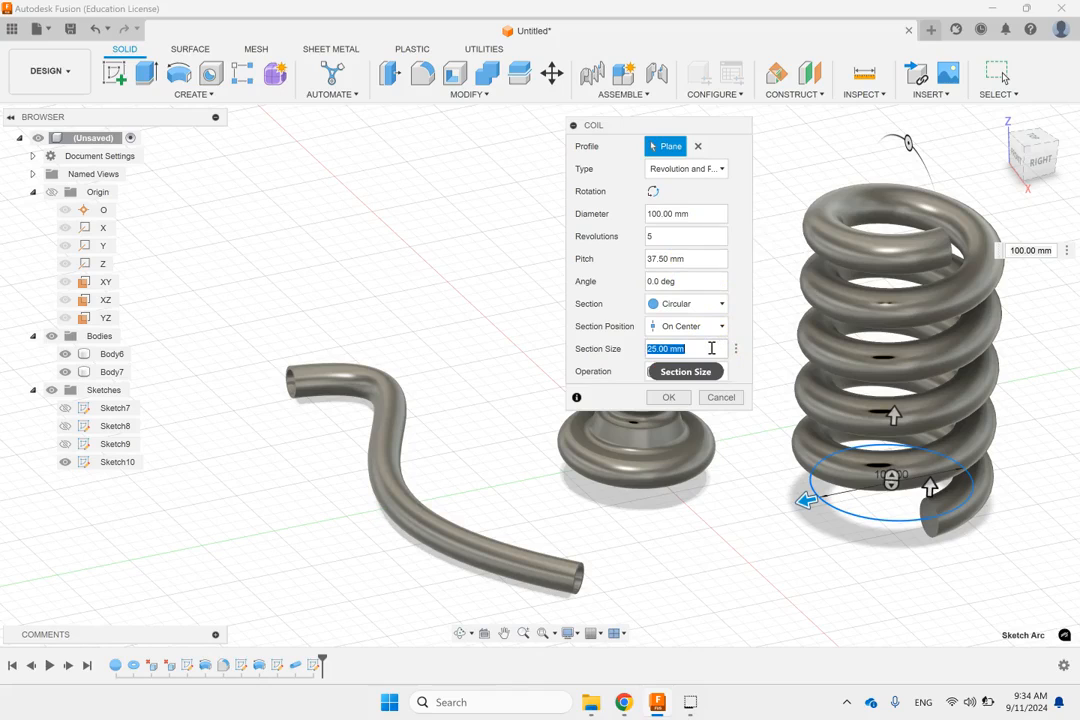
{"action": "type", "text": "10"}
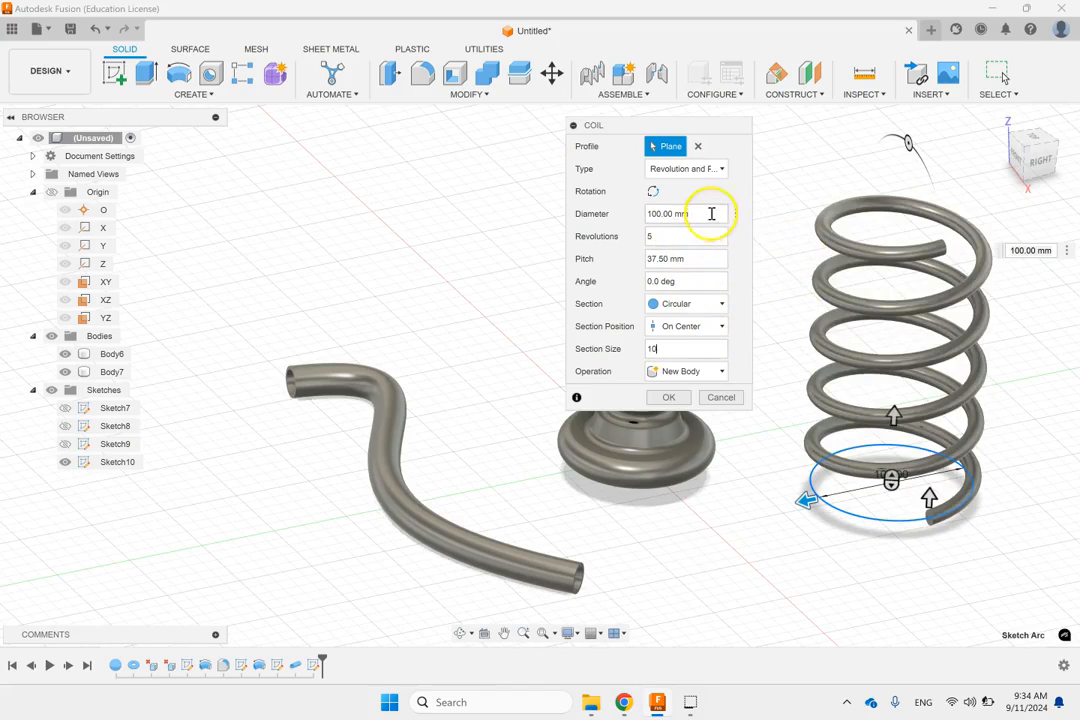
Step: Set the coil's pitch to 20 mm and create it as a new body with its section on center
{"action": "double_click", "coordinate": [693, 261]}
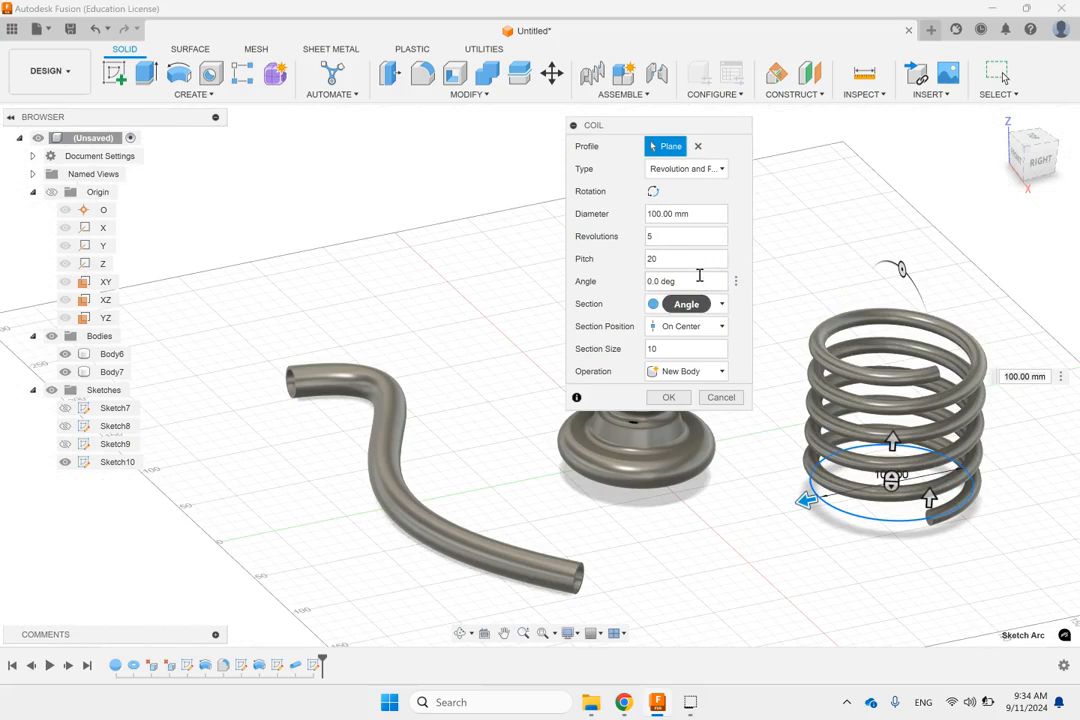
{"action": "left_click", "coordinate": [684, 327]}
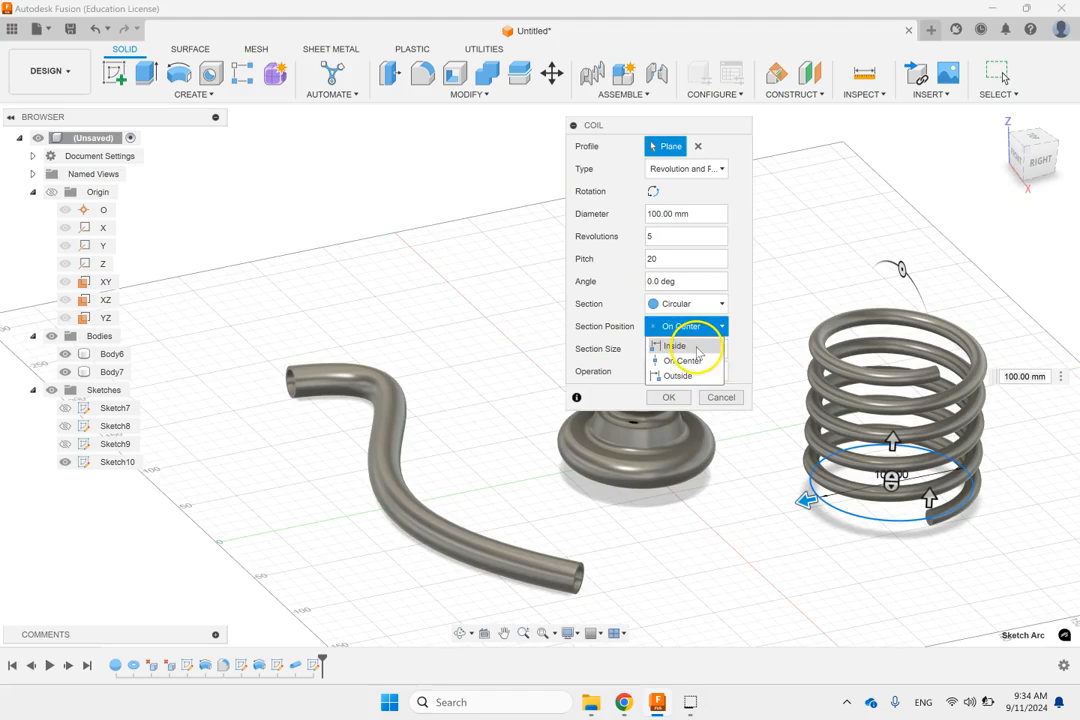
{"action": "left_click", "coordinate": [749, 204]}
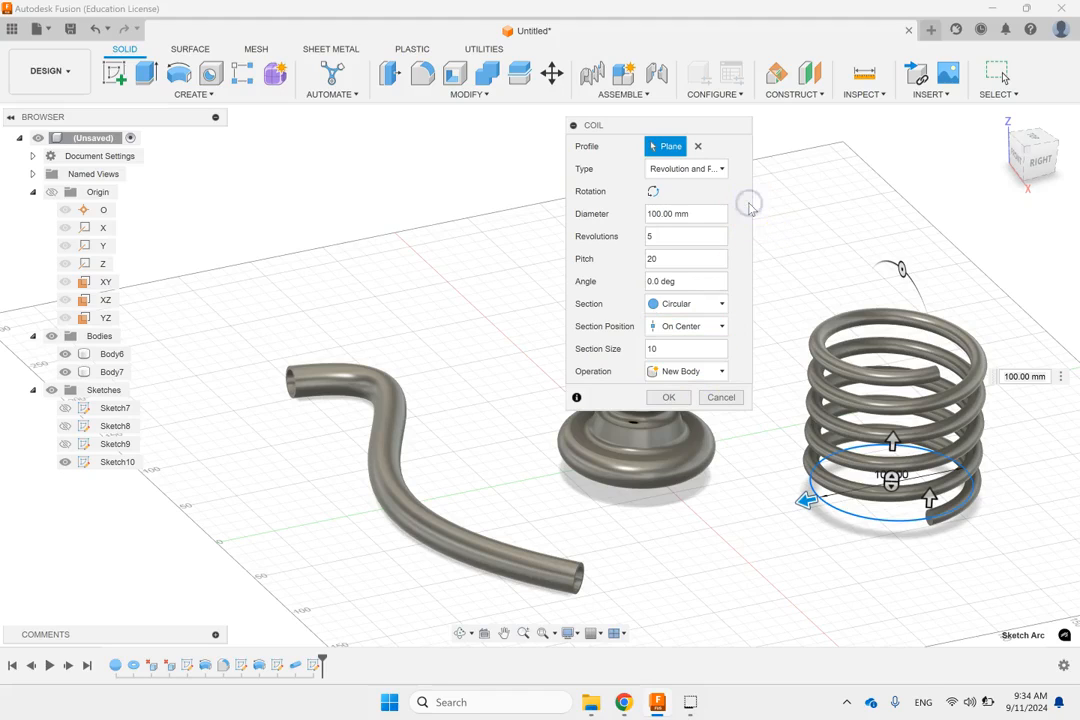
{"action": "left_click", "coordinate": [686, 371]}
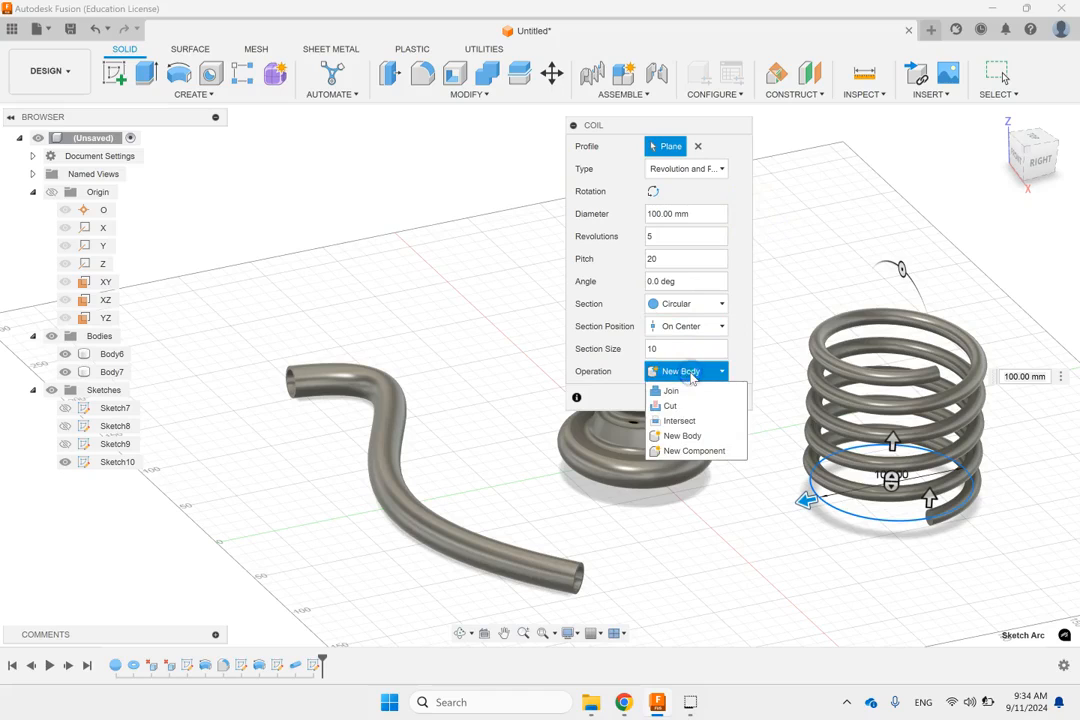
{"action": "left_click", "coordinate": [745, 195]}
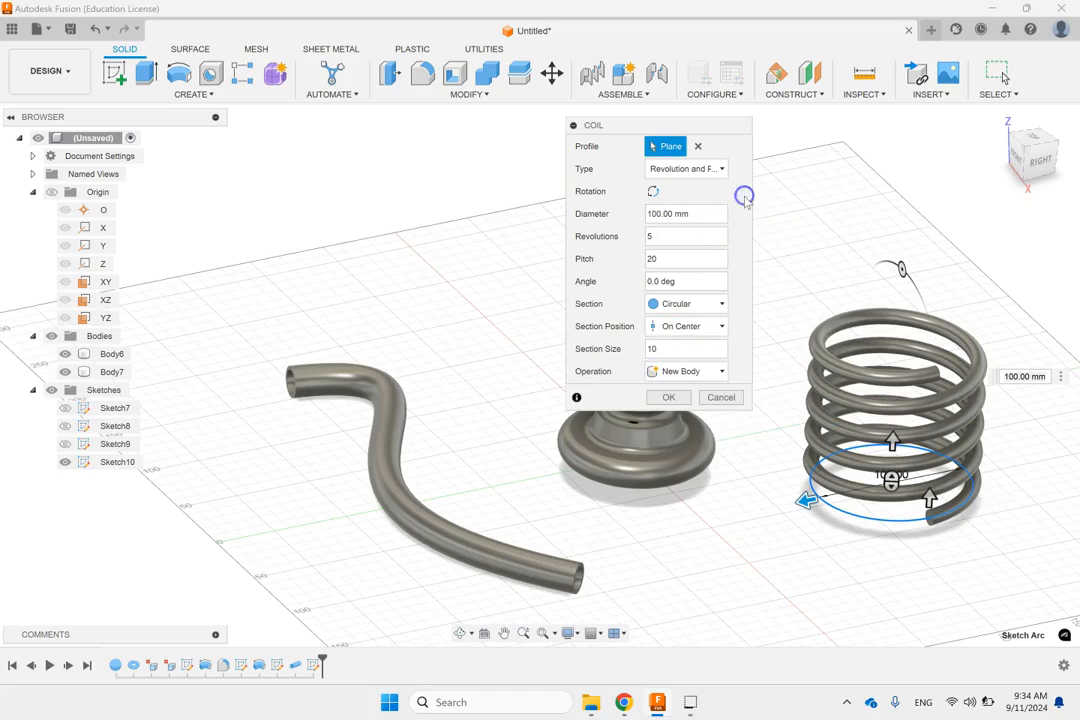
{"action": "left_click", "coordinate": [678, 397]}
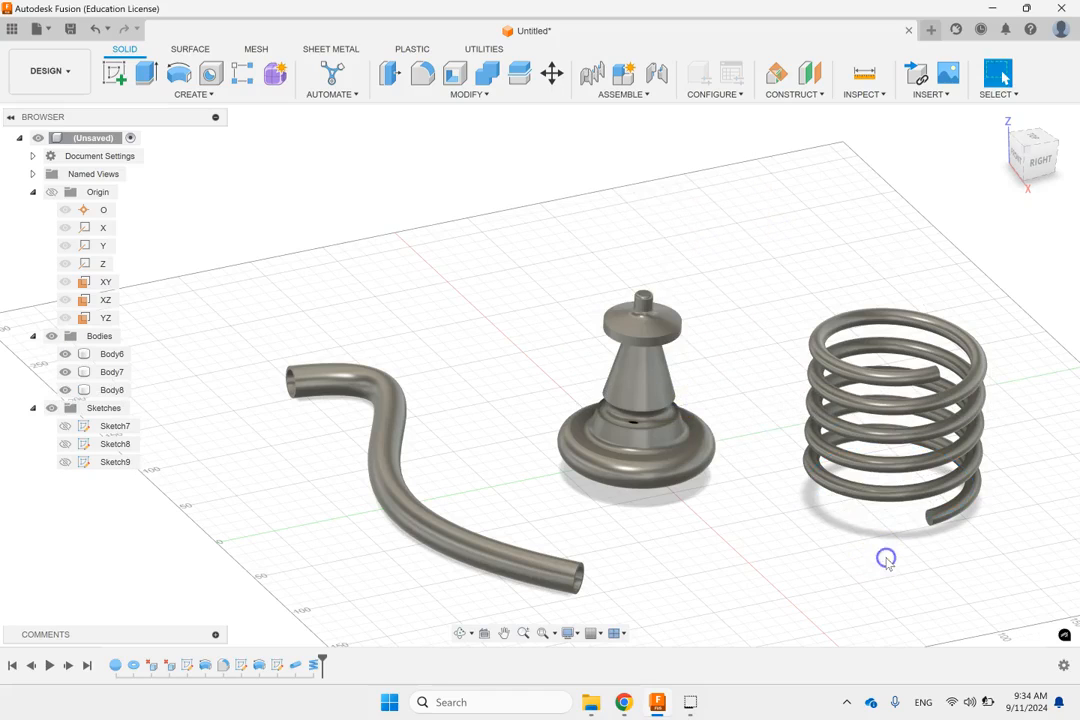
Step: Edit the finished coil feature and change its section from circular to square
{"action": "mouse_move", "coordinate": [889, 534]}
{"action": "middle_mouse_down", "text": "shift"}
{"action": "mouse_move", "coordinate": [885, 444]}
{"action": "mouse_move", "coordinate": [882, 518]}
{"action": "mouse_move", "coordinate": [900, 521]}
{"action": "middle_mouse_up", "text": "shift"}
{"action": "left_click", "coordinate": [918, 521]}
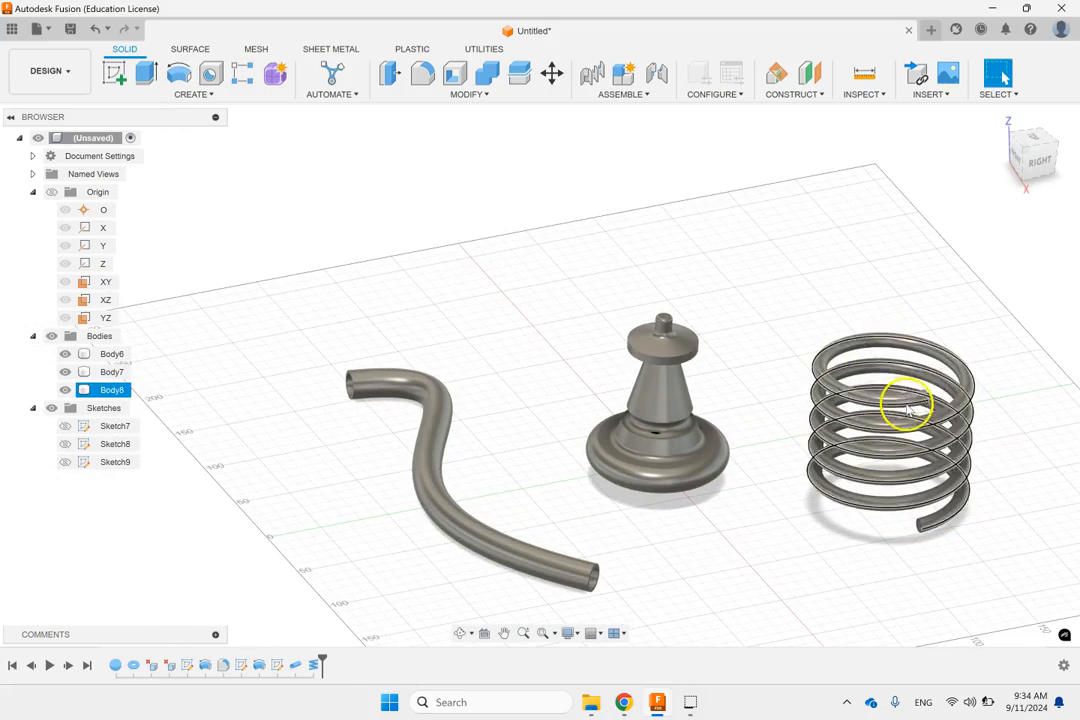
{"action": "left_click", "coordinate": [287, 392]}
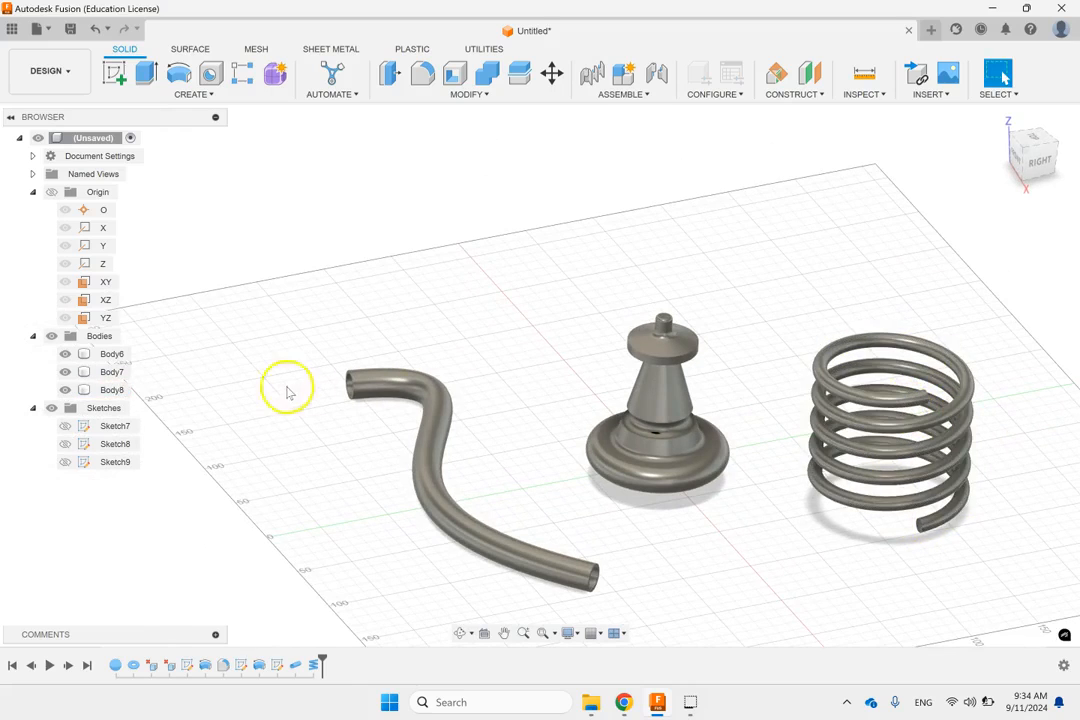
{"action": "left_click", "coordinate": [112, 389]}
{"action": "right_click", "coordinate": [112, 389]}
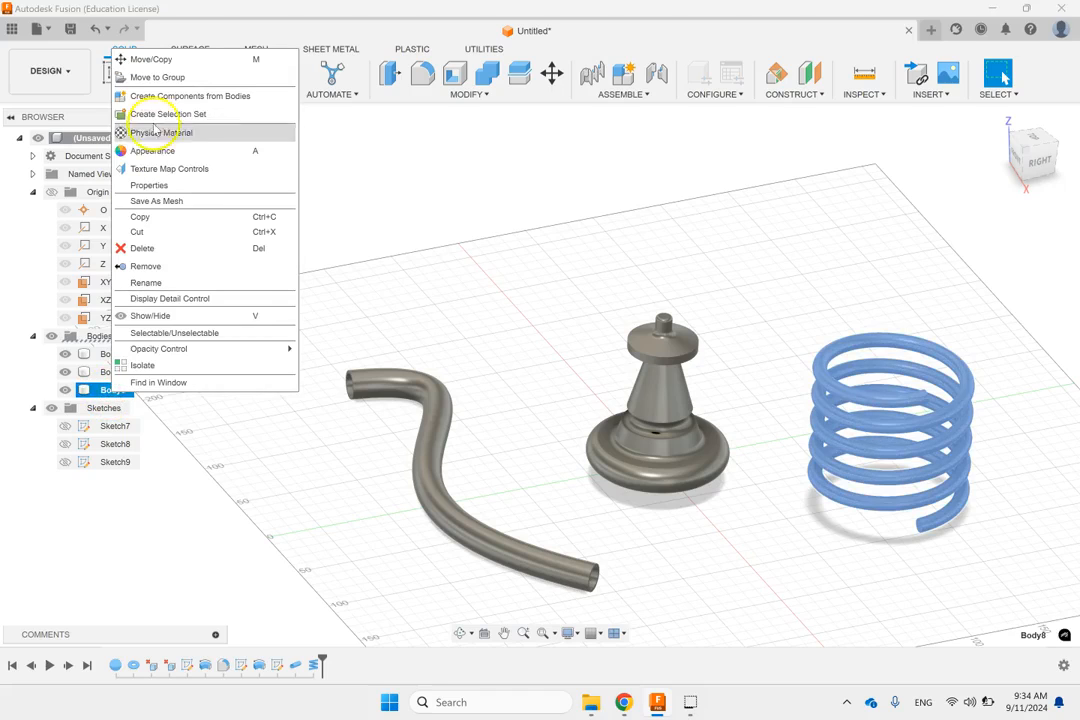
{"action": "left_click", "coordinate": [314, 665]}
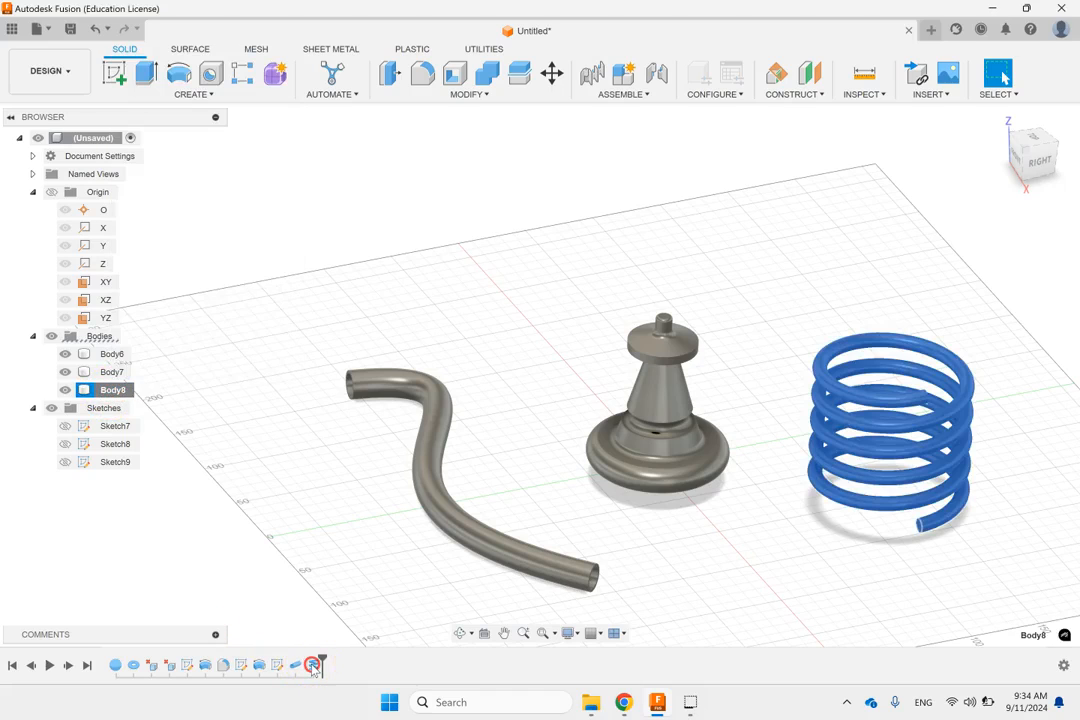
{"action": "right_click", "coordinate": [313, 665]}
{"action": "left_click", "coordinate": [388, 538]}
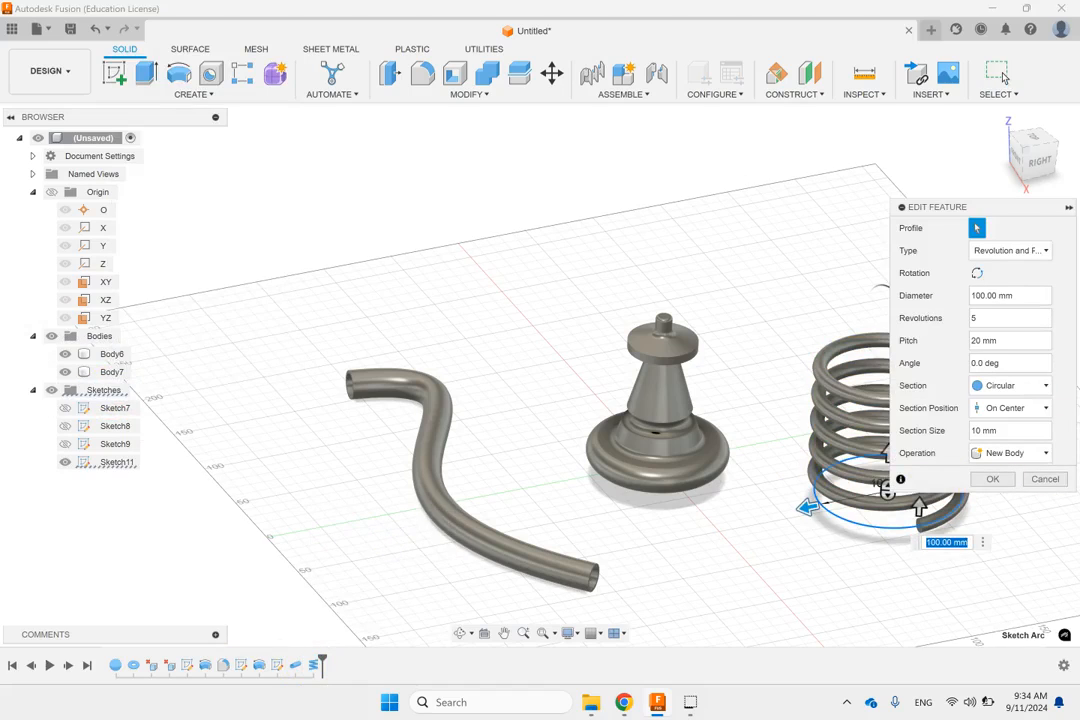
{"action": "left_click", "coordinate": [1007, 387]}
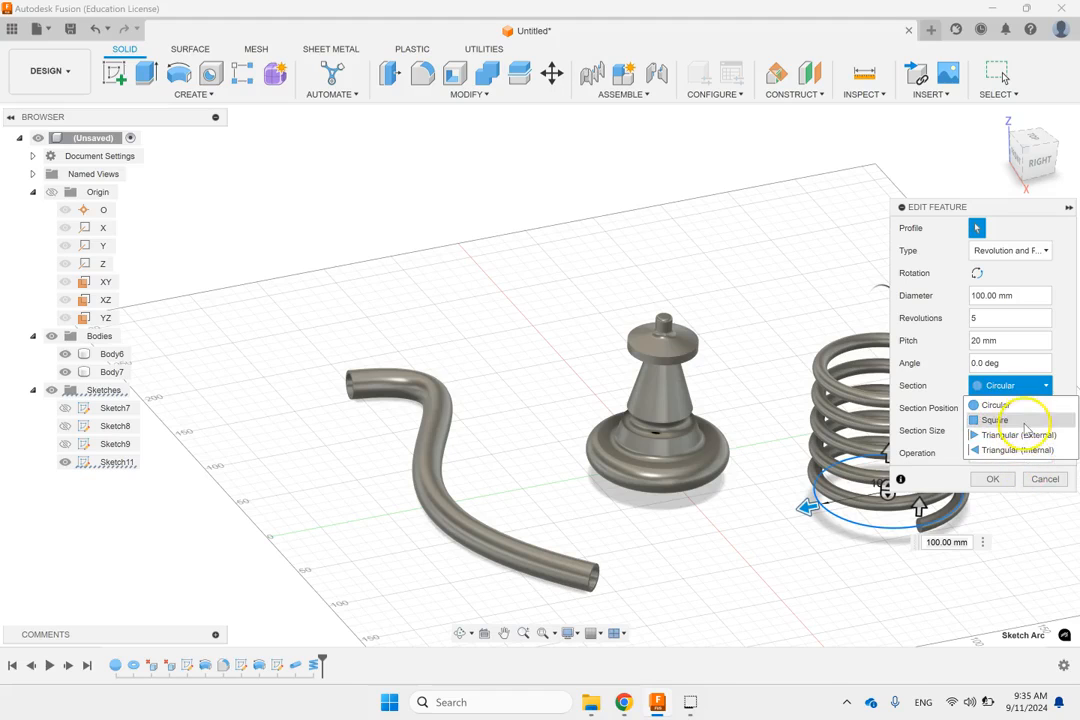
{"action": "left_click", "coordinate": [1025, 421]}
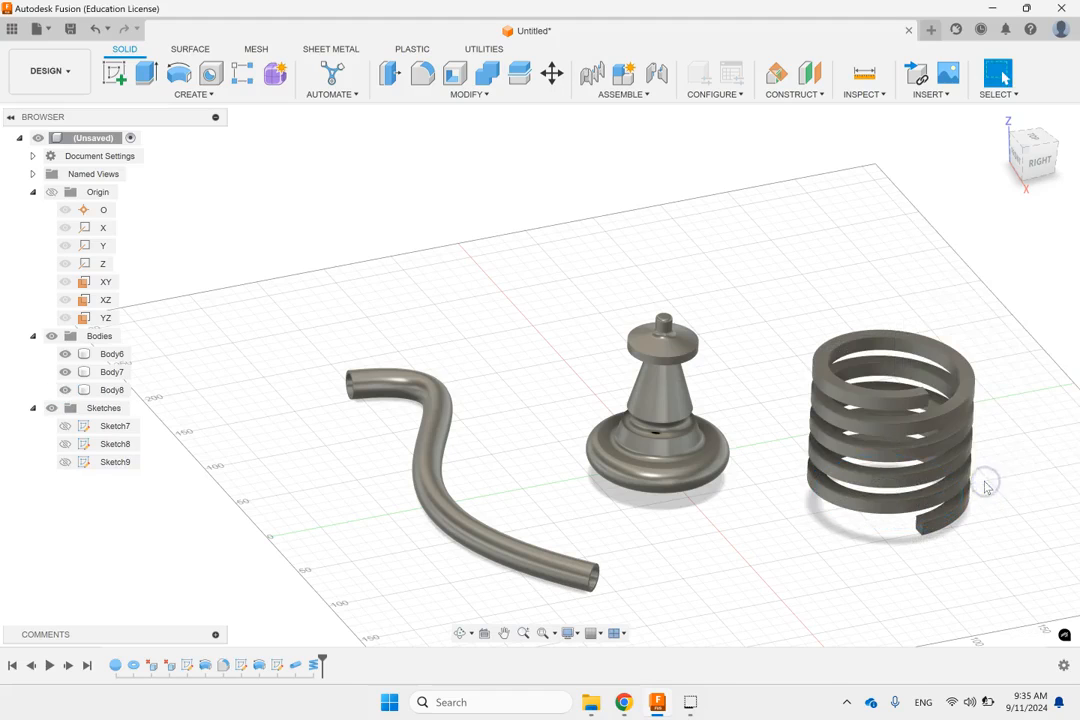
Step: Delete the hollow pipe body while keeping its spline path sketch
{"action": "middle_click_drag", "start_coordinate": [964, 402], "coordinate": [974, 474], "text": "shift"}
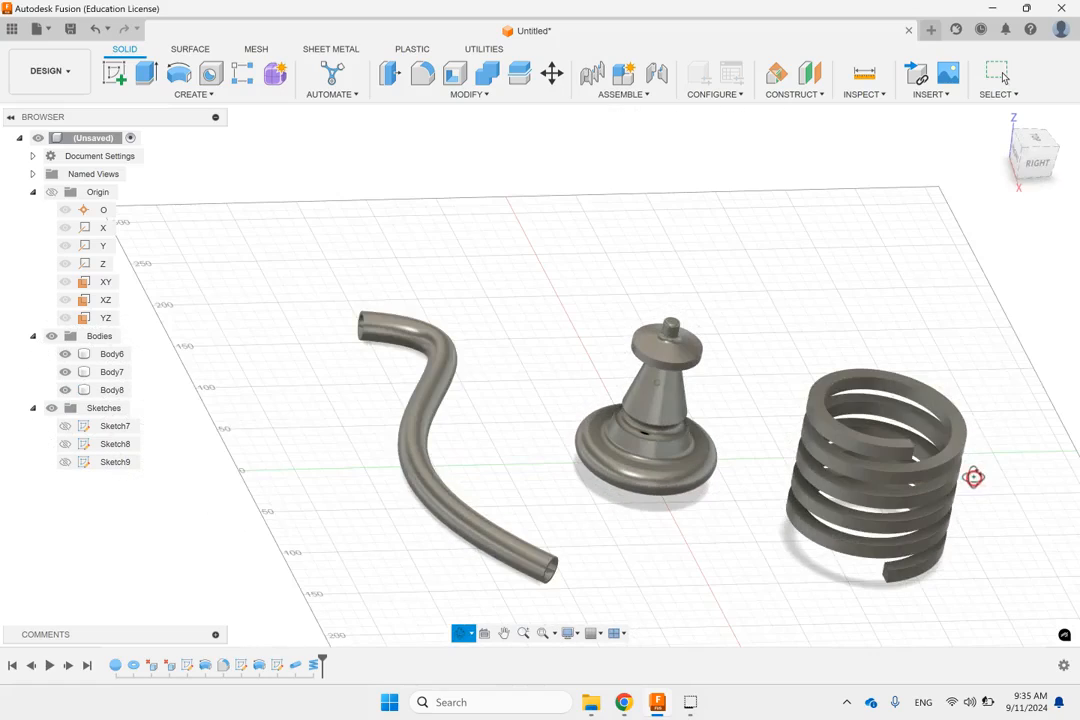
{"action": "left_click", "coordinate": [1000, 117]}
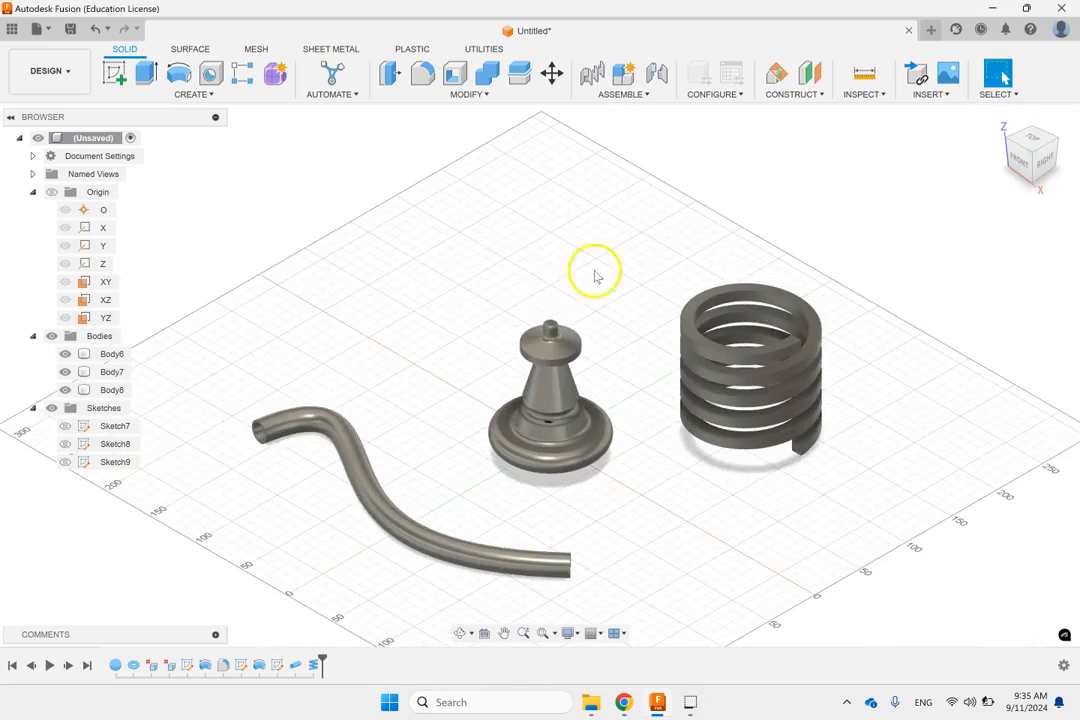
{"action": "left_click", "coordinate": [540, 440]}
{"action": "left_click", "coordinate": [441, 251]}
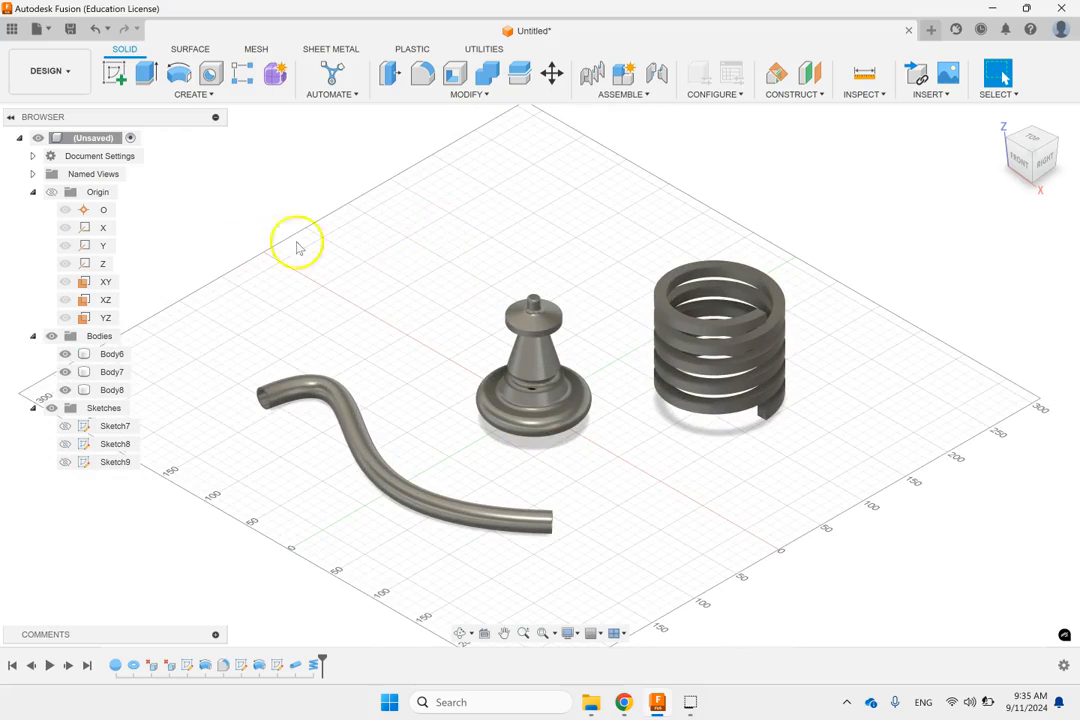
{"action": "left_click", "coordinate": [349, 439]}
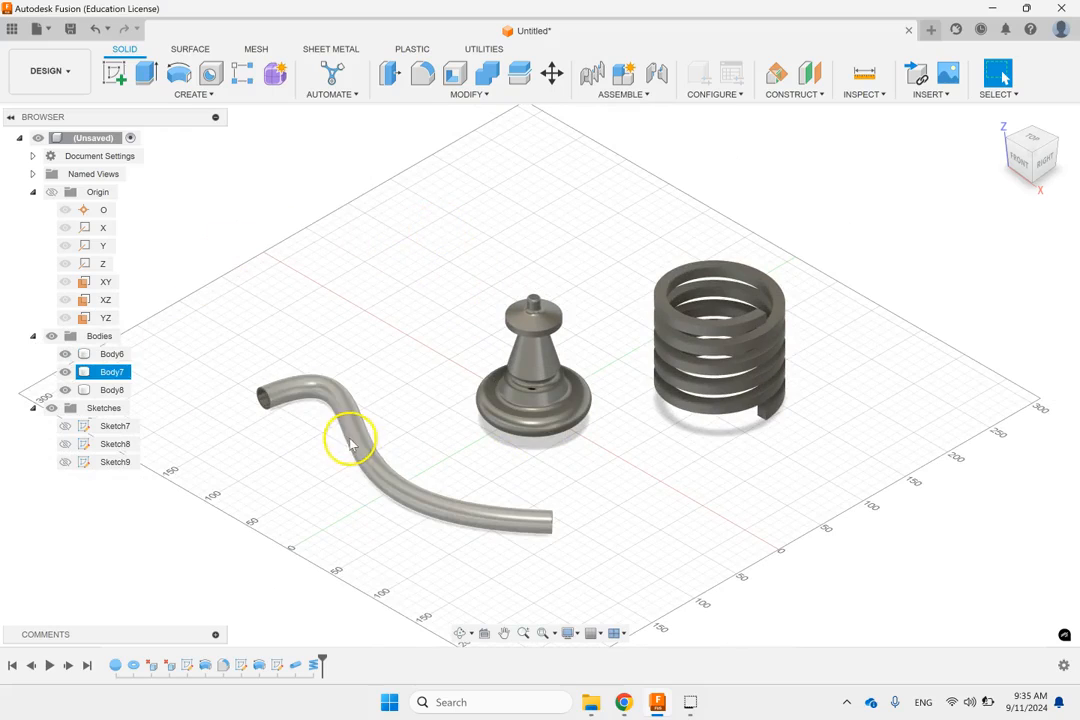
{"action": "right_click", "coordinate": [120, 372]}
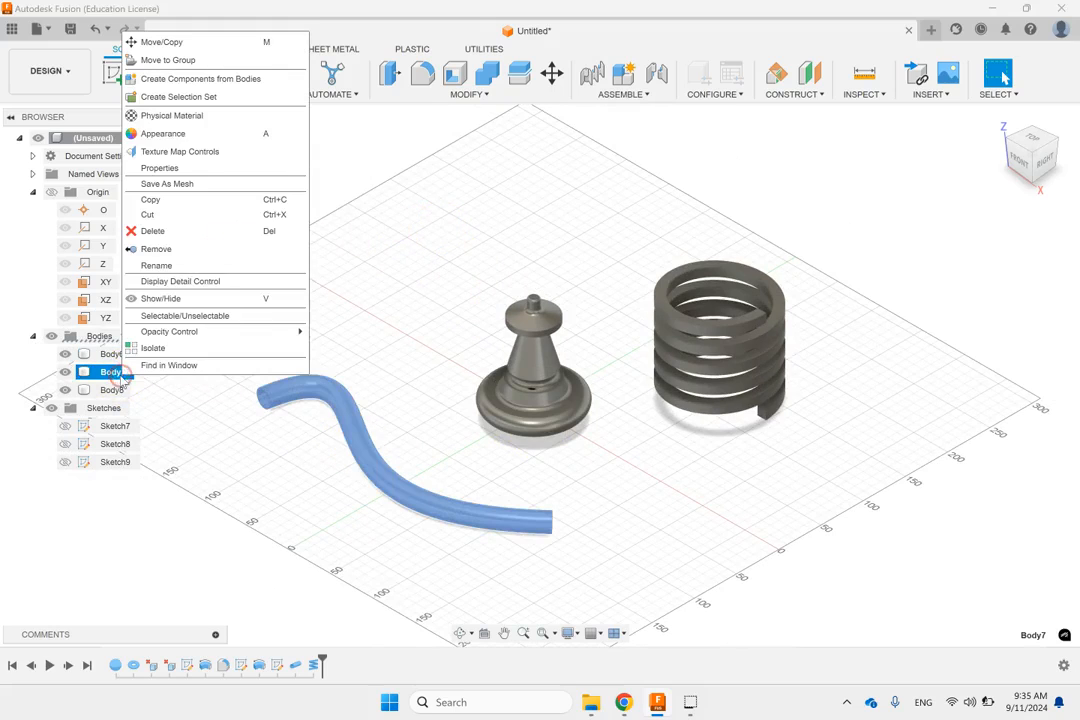
{"action": "left_click", "coordinate": [167, 229]}
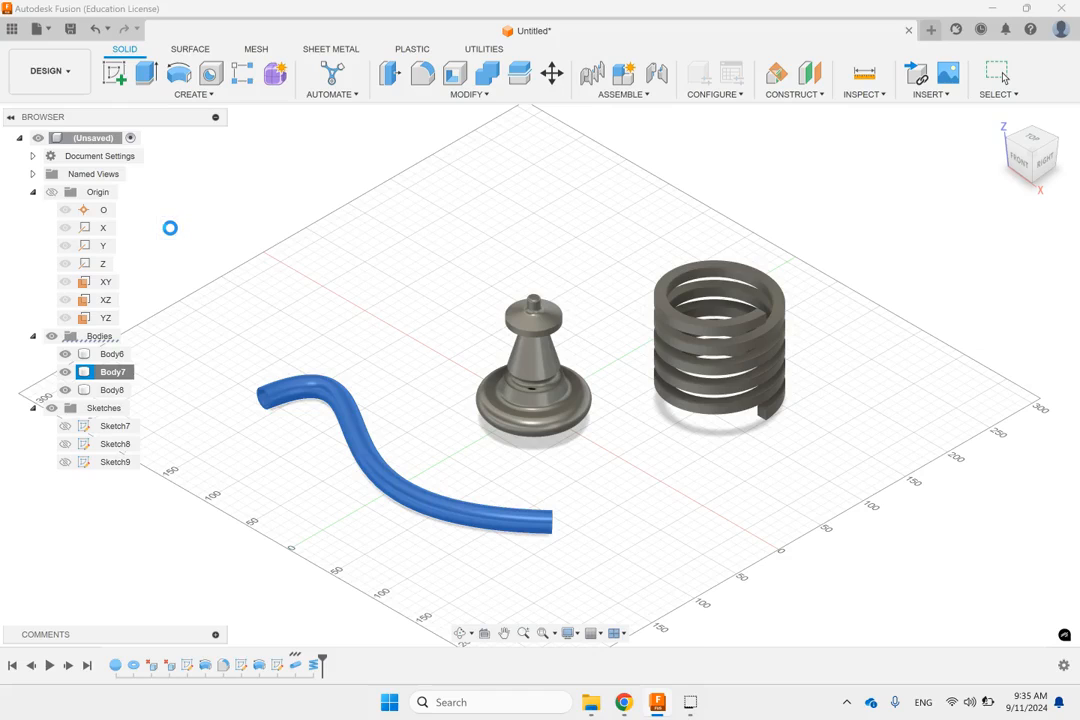
Step: Check which sketch holds the remaining spline path and bring up the construction plane, axis and point commands
{"action": "left_click", "coordinate": [114, 446]}
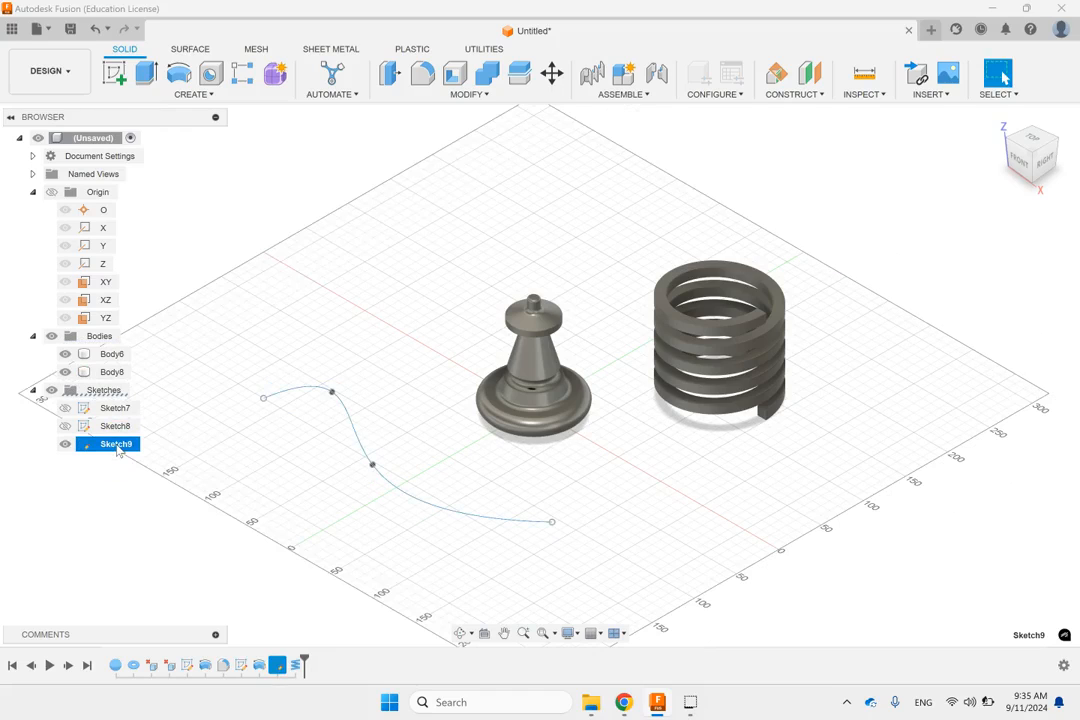
{"action": "left_click", "coordinate": [366, 316]}
{"action": "left_click", "coordinate": [576, 489]}
{"action": "left_click", "coordinate": [389, 318]}
{"action": "left_click", "coordinate": [422, 295]}
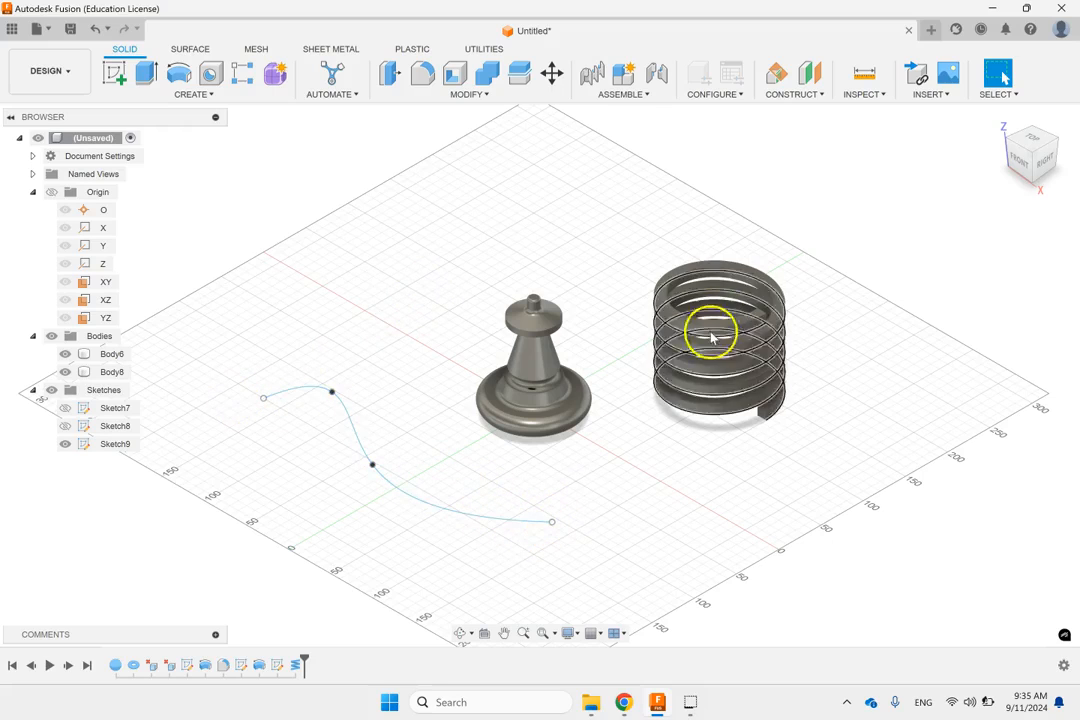
{"action": "left_click", "coordinate": [800, 96]}
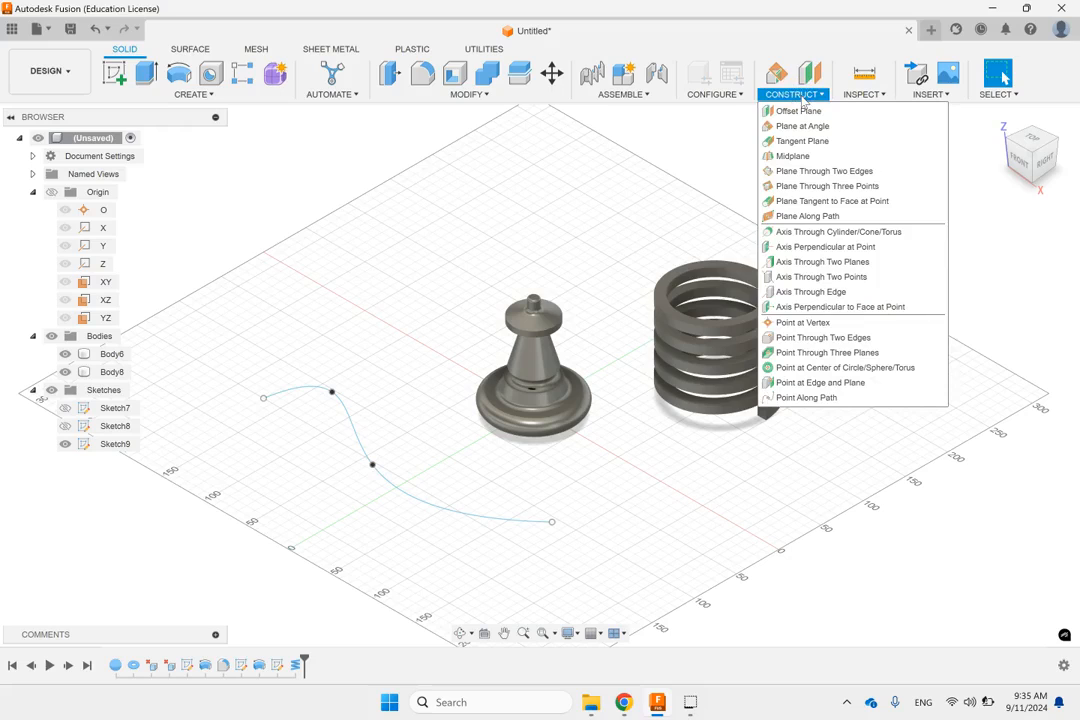
Step: Create a construction plane along the spline path at a proportional distance of 0
{"action": "left_click", "coordinate": [826, 216]}
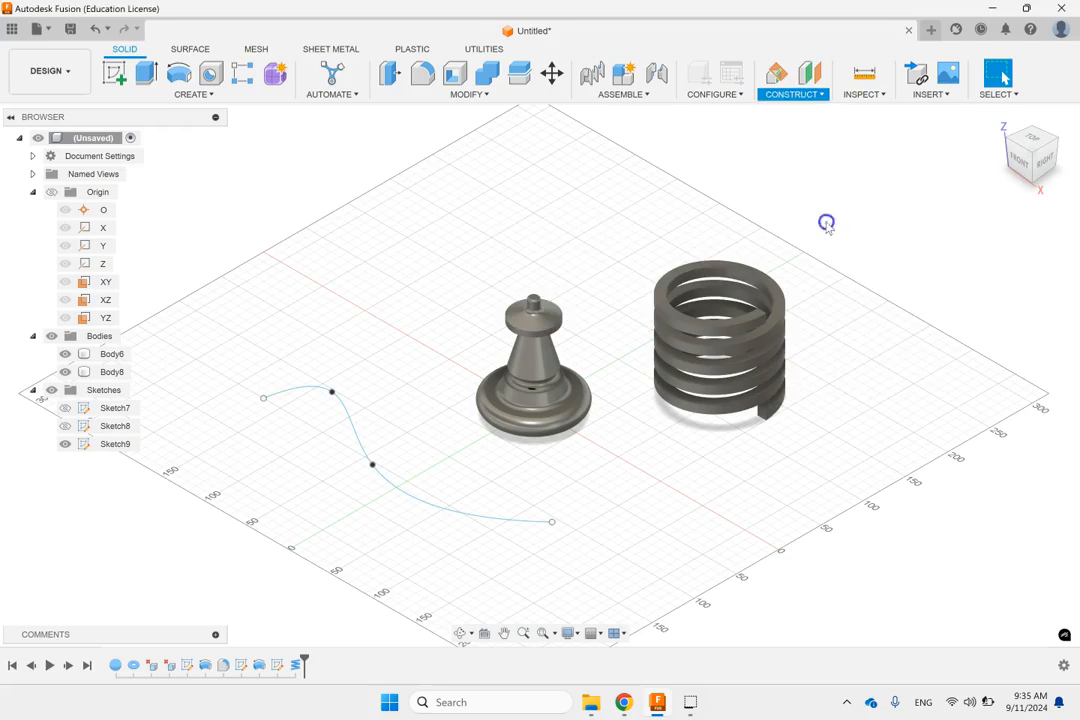
{"action": "left_click", "coordinate": [498, 520]}
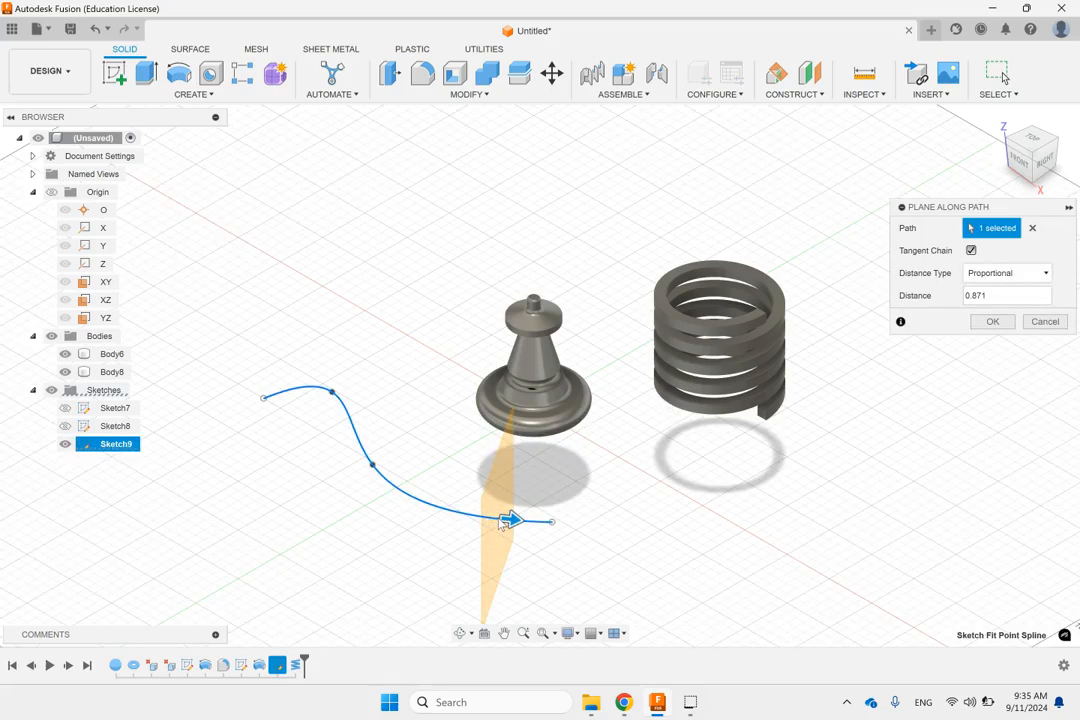
{"action": "left_click", "coordinate": [1012, 279]}
{"action": "left_click", "coordinate": [1012, 286]}
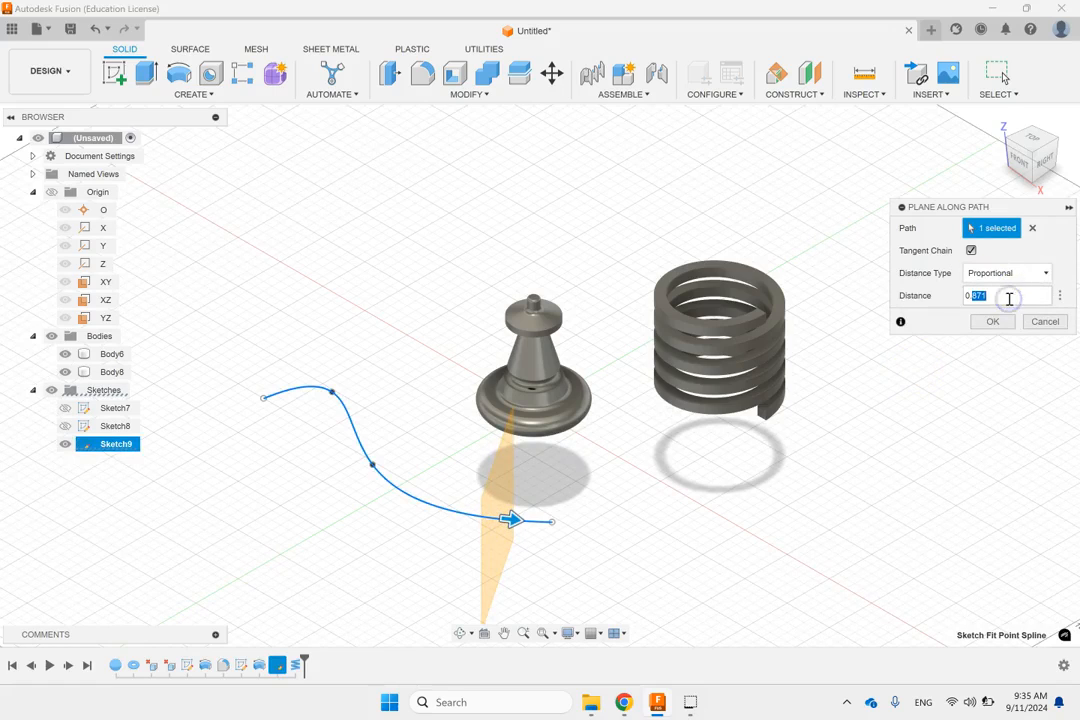
{"action": "type", "text": "0"}
{"action": "left_click", "coordinate": [879, 402]}
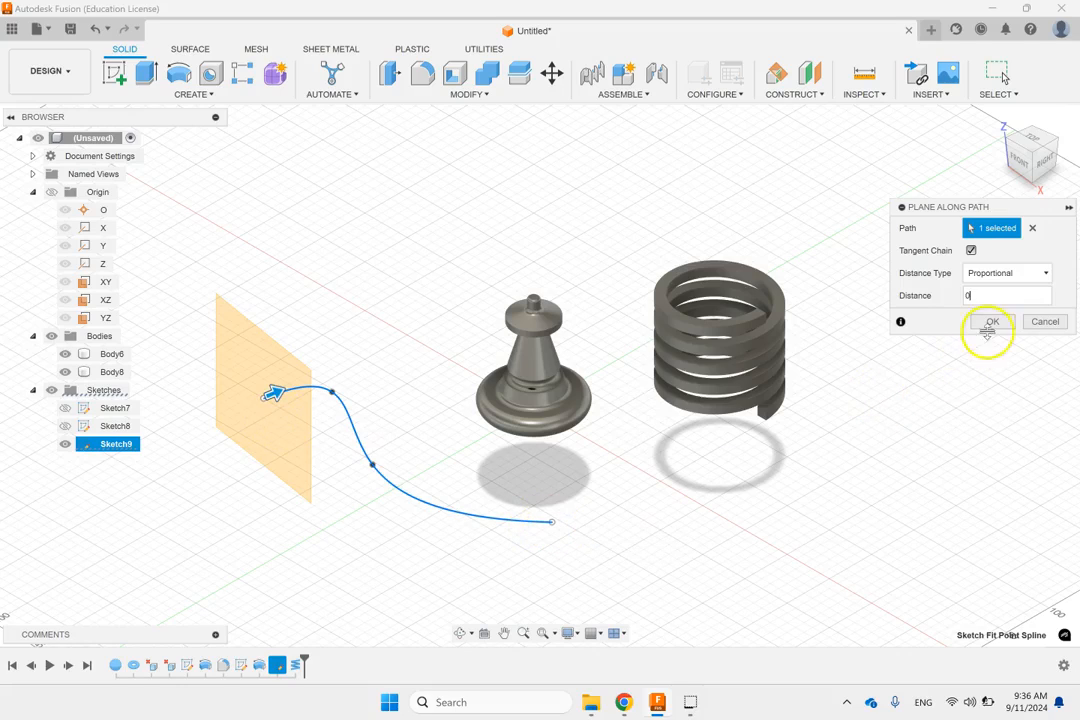
{"action": "left_click", "coordinate": [992, 324]}
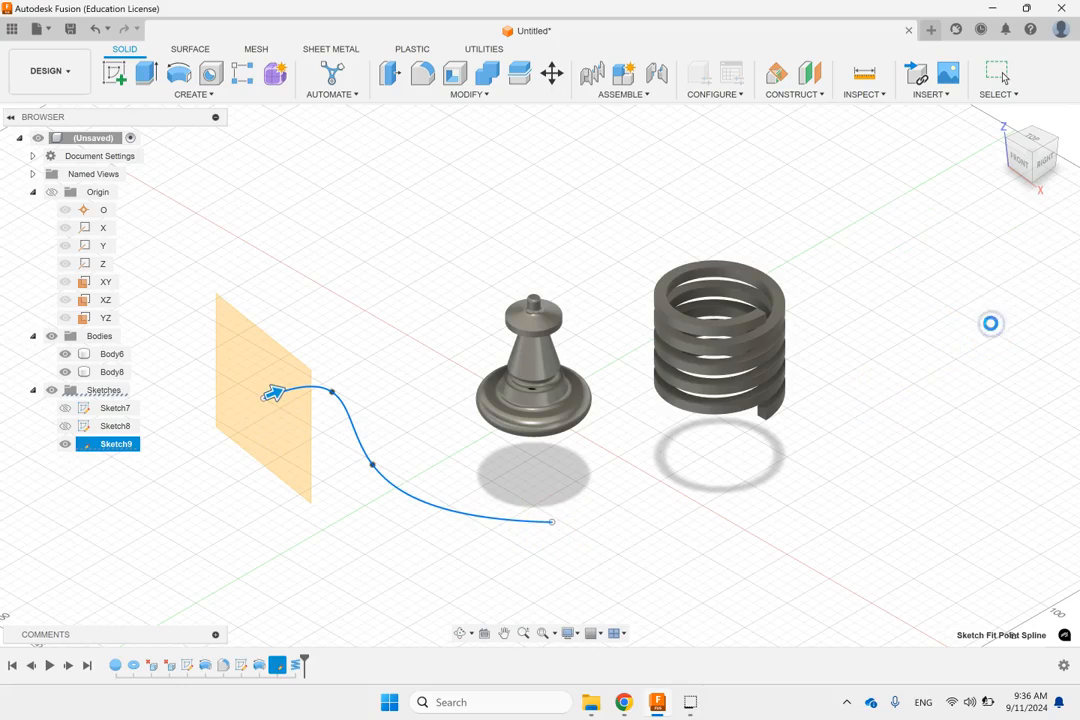
Step: Sketch a horizontal ellipse about 20 mm wide and 11 mm high on the new plane, centred on the spline's start point
{"action": "left_click", "coordinate": [278, 366]}
{"action": "left_click", "coordinate": [113, 70]}
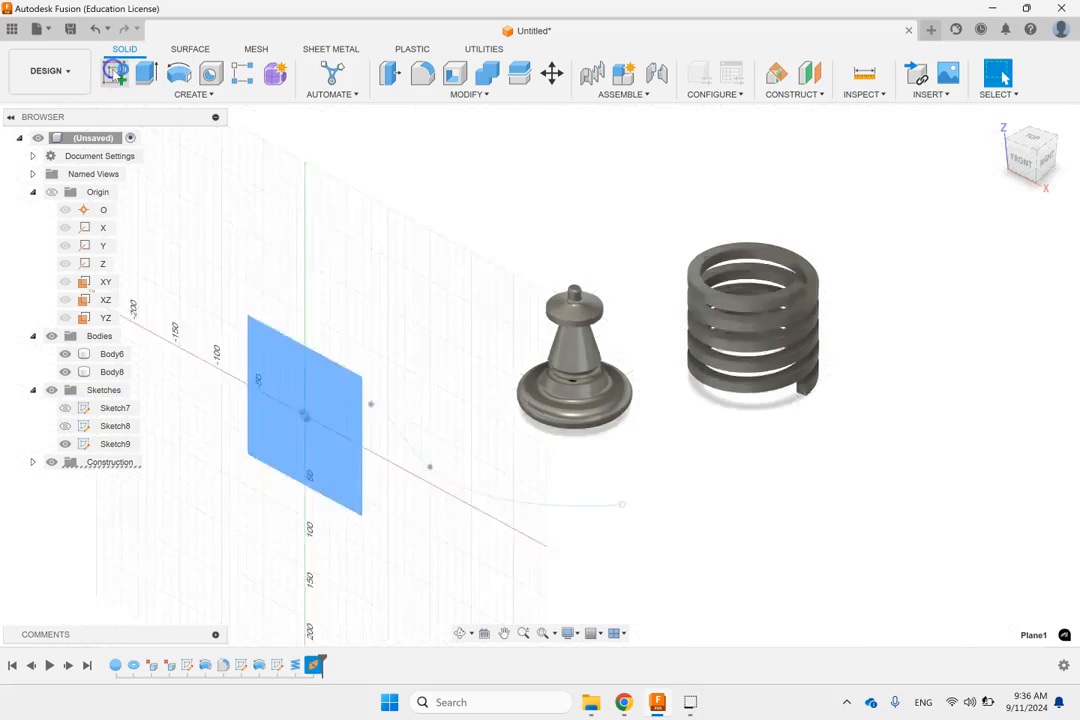
{"action": "left_click", "coordinate": [186, 95]}
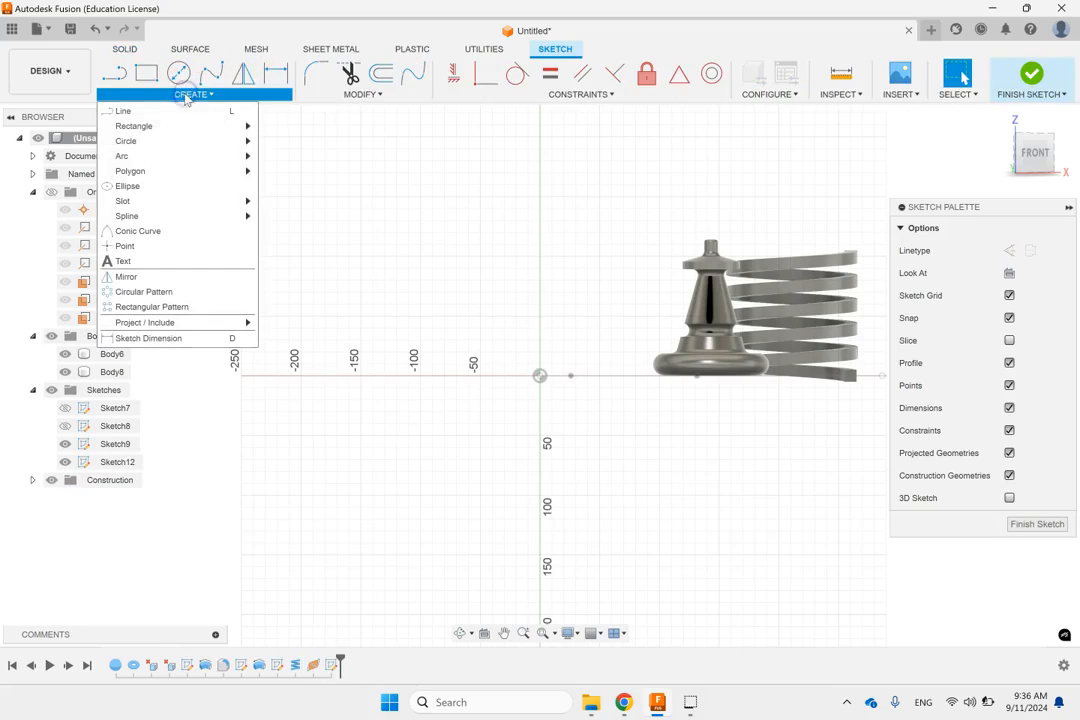
{"action": "left_click", "coordinate": [186, 186]}
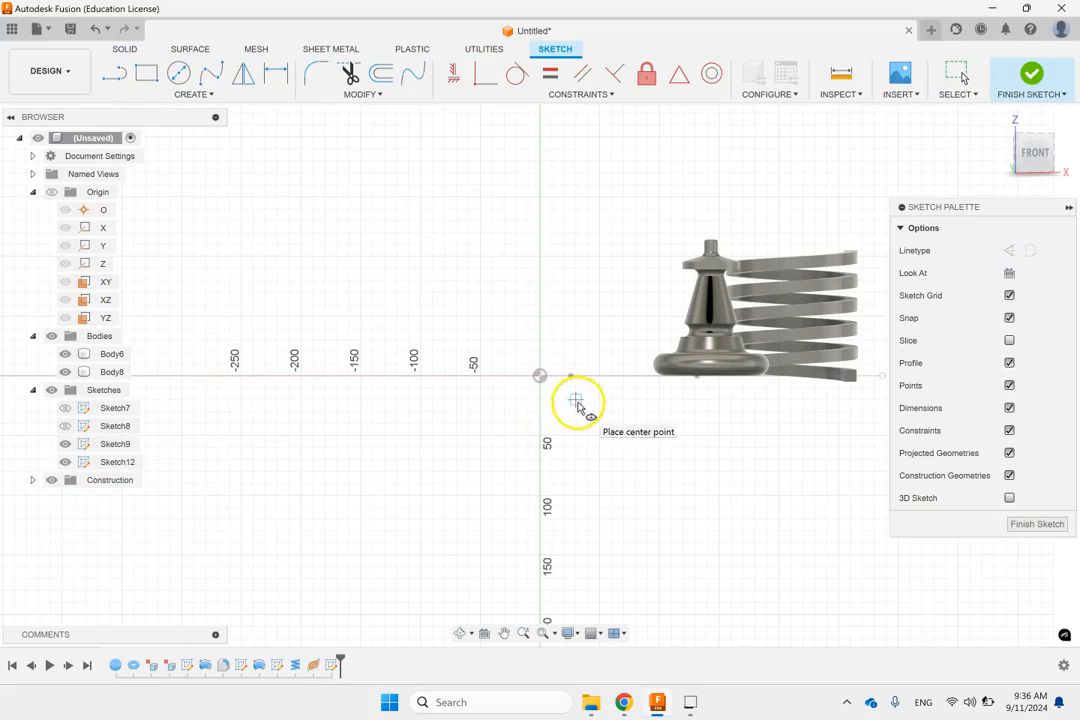
{"action": "middle_click_drag", "start_coordinate": [730, 181], "coordinate": [711, 234], "text": "shift"}
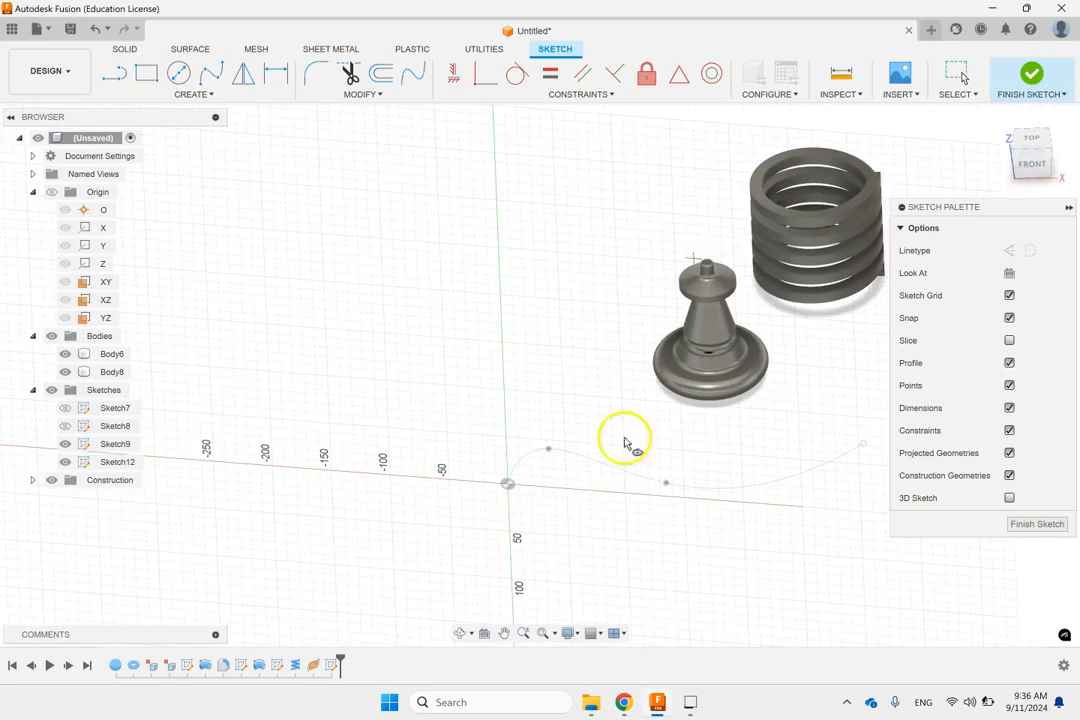
{"action": "left_click", "coordinate": [1034, 166]}
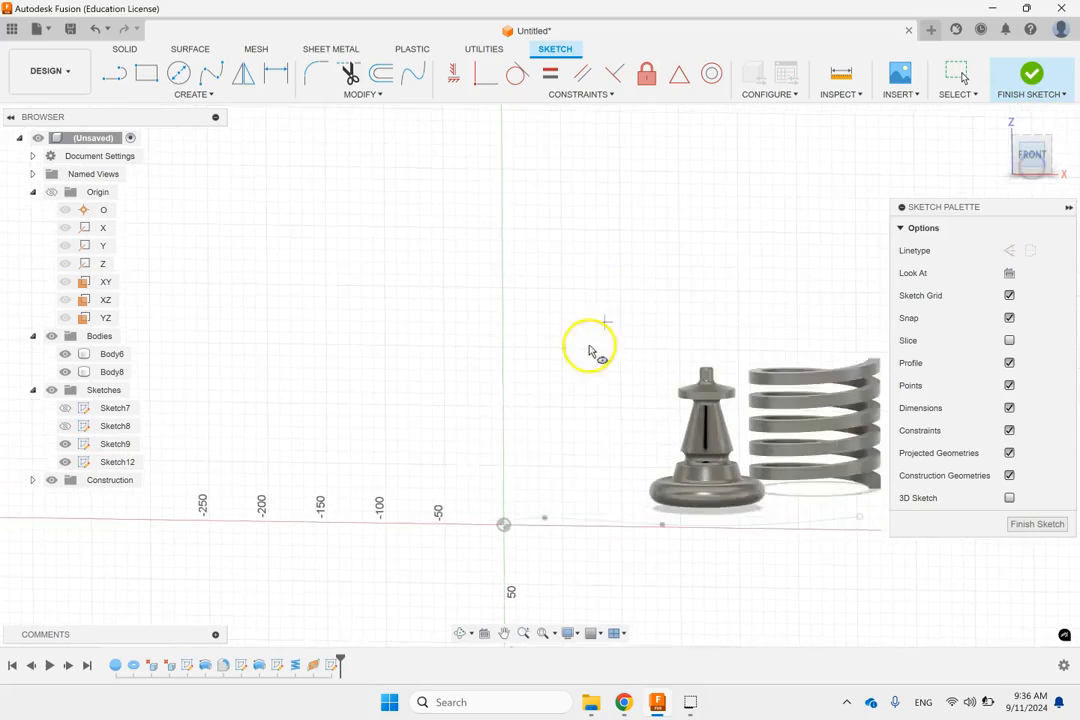
{"action": "scroll", "coordinate": [505, 523], "scroll_direction": "up", "scroll_amount": 4}
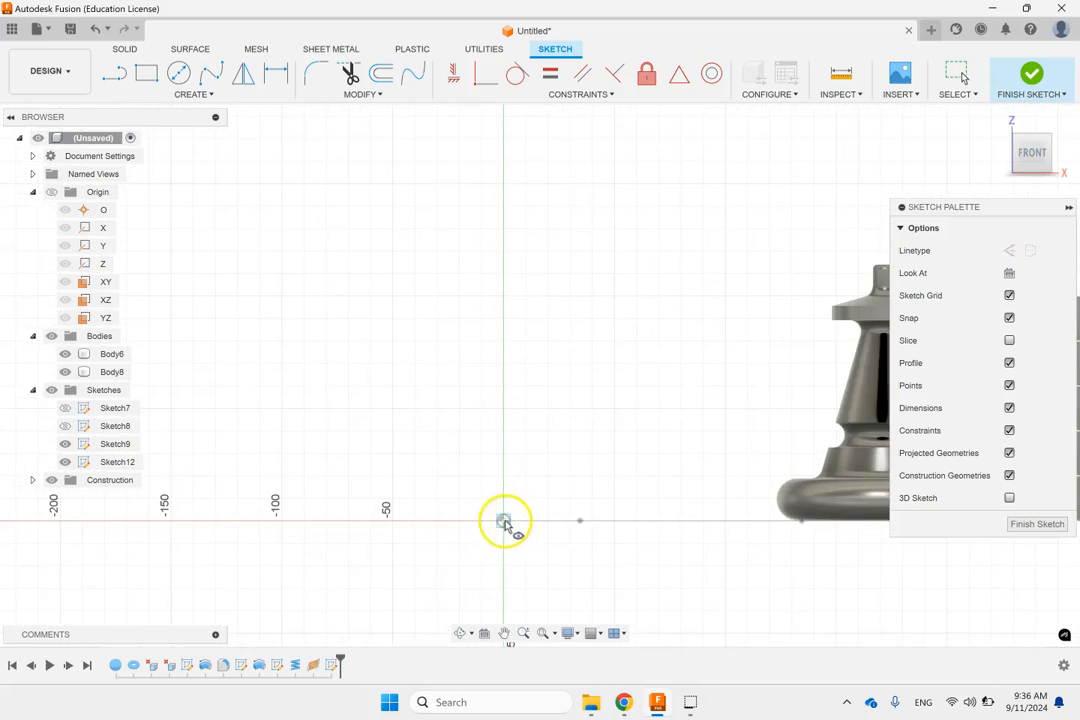
{"action": "left_click", "coordinate": [505, 523]}
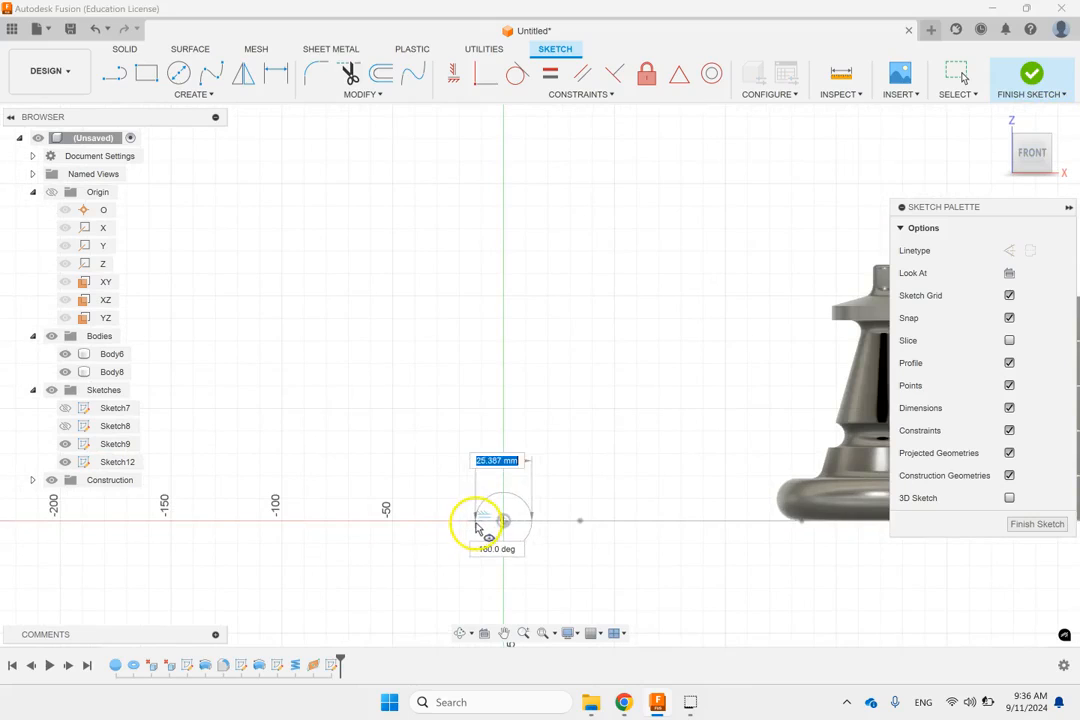
{"action": "left_click", "coordinate": [480, 523]}
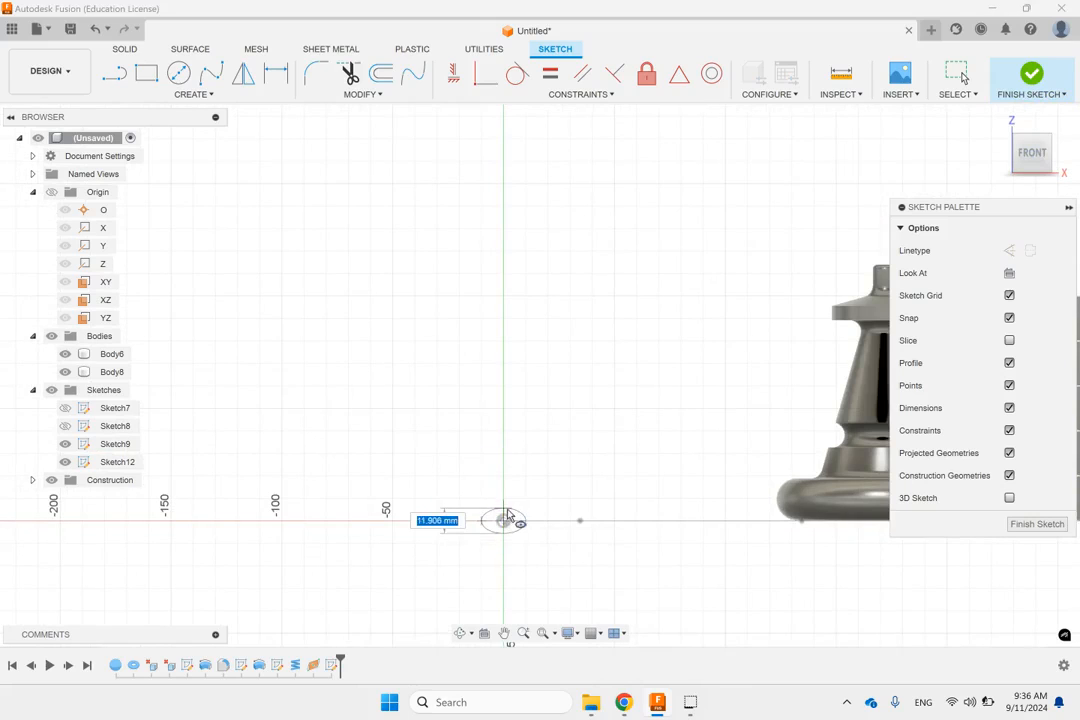
{"action": "left_click", "coordinate": [507, 513]}
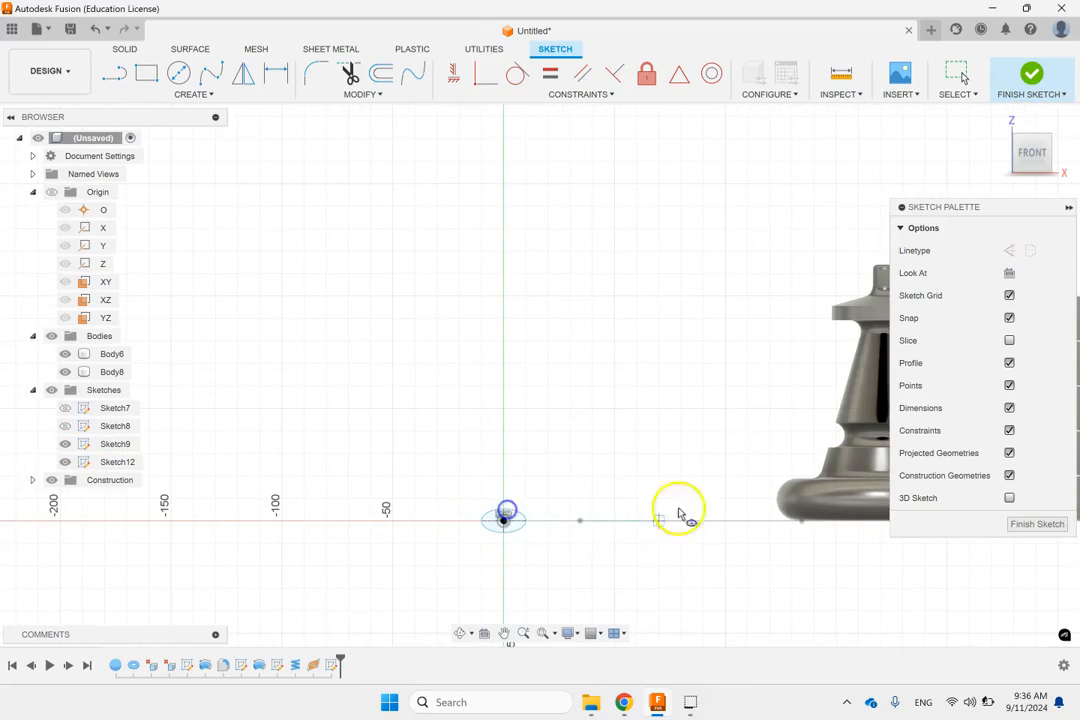
{"action": "left_click", "coordinate": [1032, 72]}
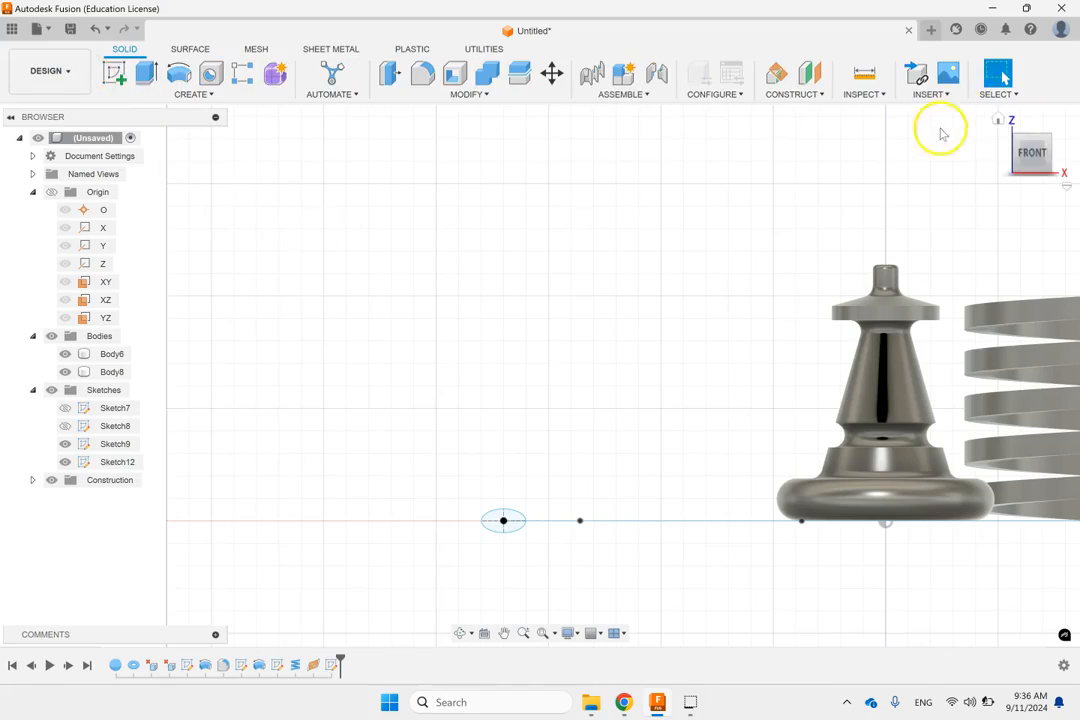
Step: Set up a single-path Sweep with the ellipse as profile and the spline as path
{"action": "left_click", "coordinate": [996, 120]}
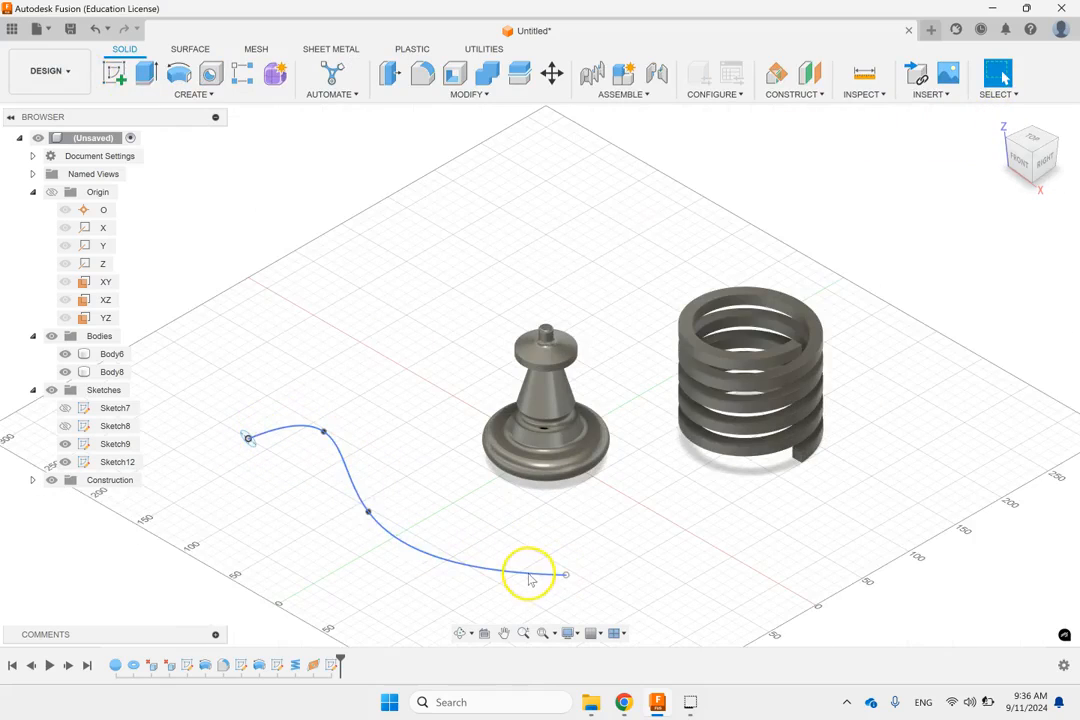
{"action": "scroll", "coordinate": [288, 475], "scroll_direction": "up", "scroll_amount": 3}
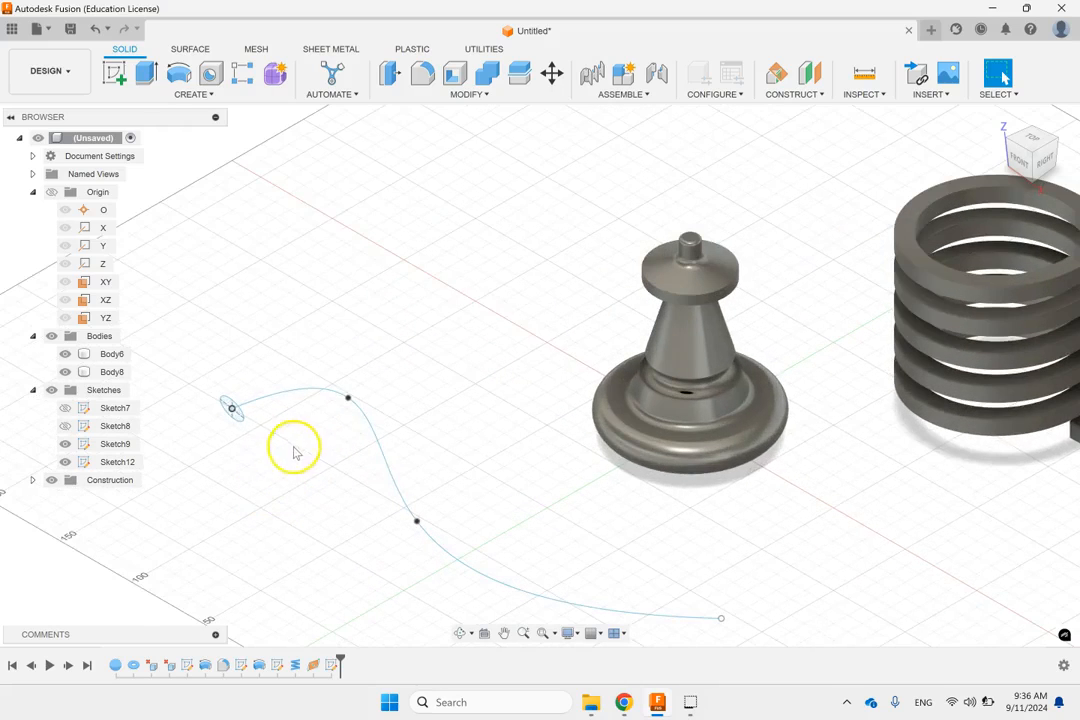
{"action": "scroll", "coordinate": [345, 378], "scroll_direction": "down", "scroll_amount": 1}
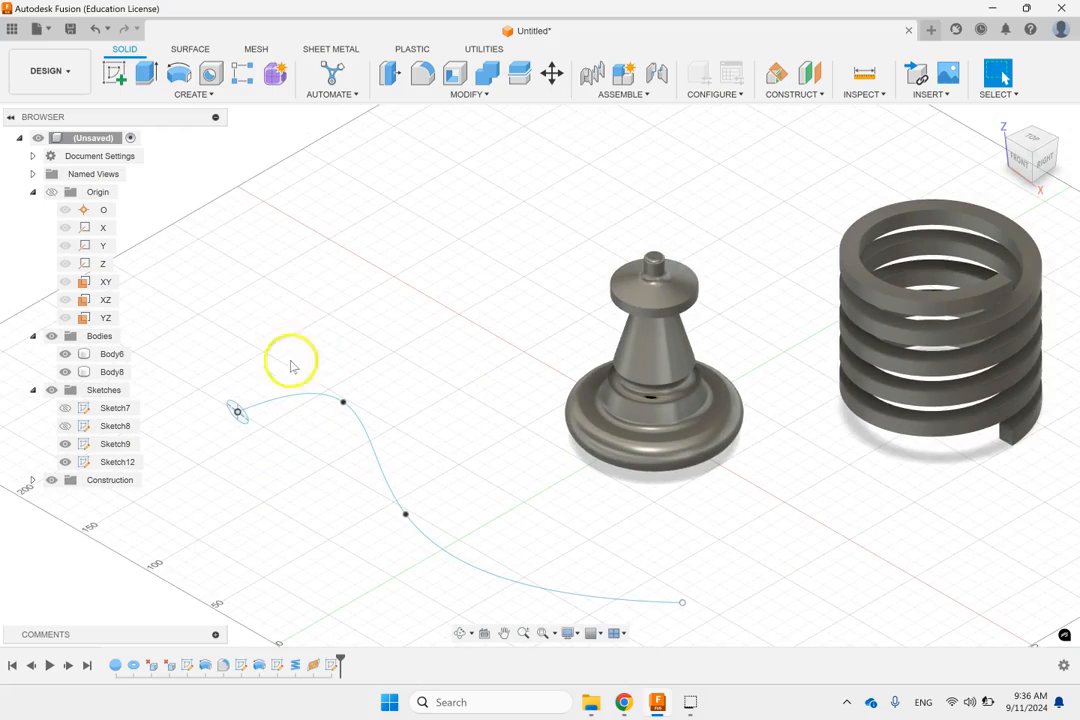
{"action": "left_click", "coordinate": [186, 95]}
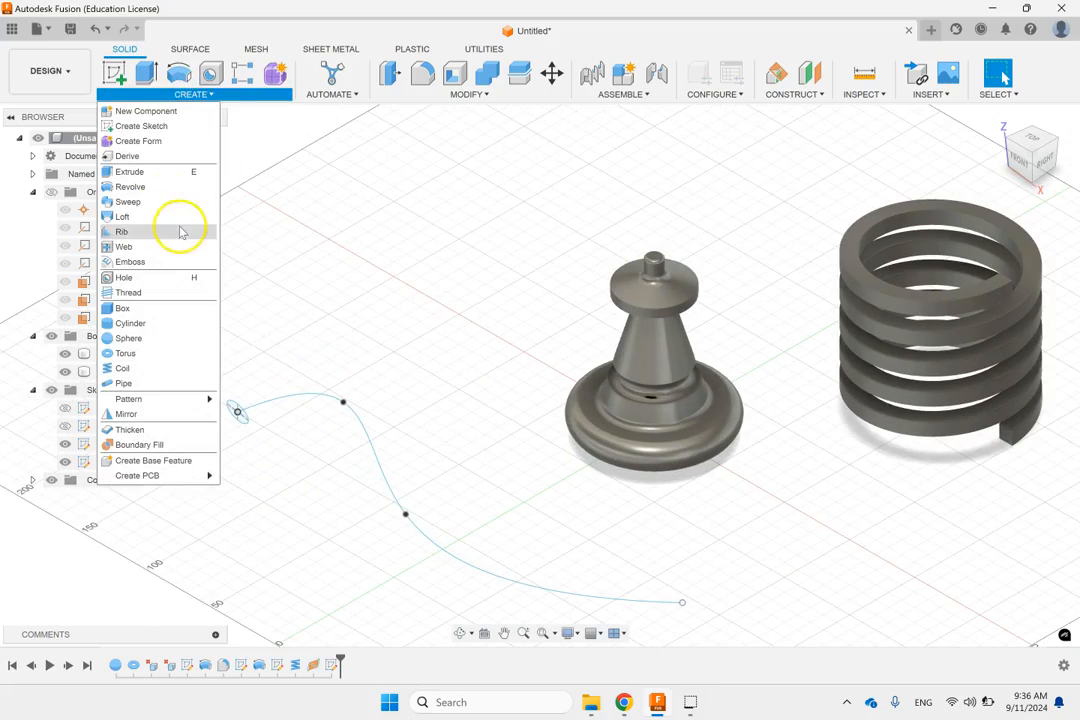
{"action": "left_click", "coordinate": [147, 203]}
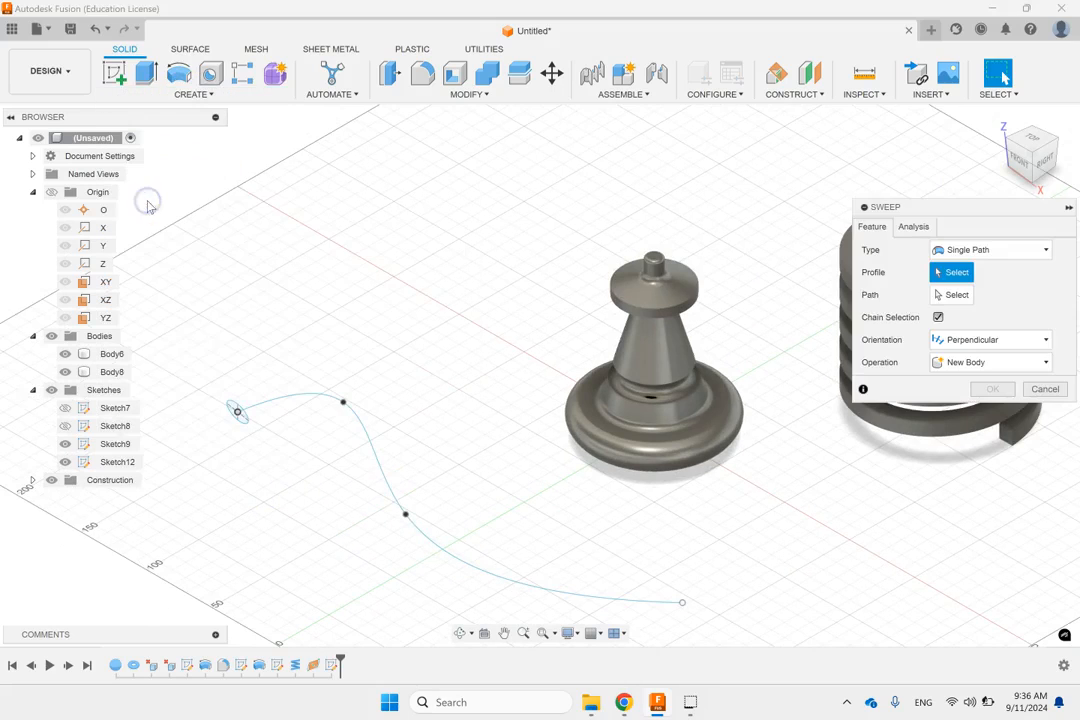
{"action": "left_click", "coordinate": [240, 414]}
{"action": "left_click", "coordinate": [952, 295]}
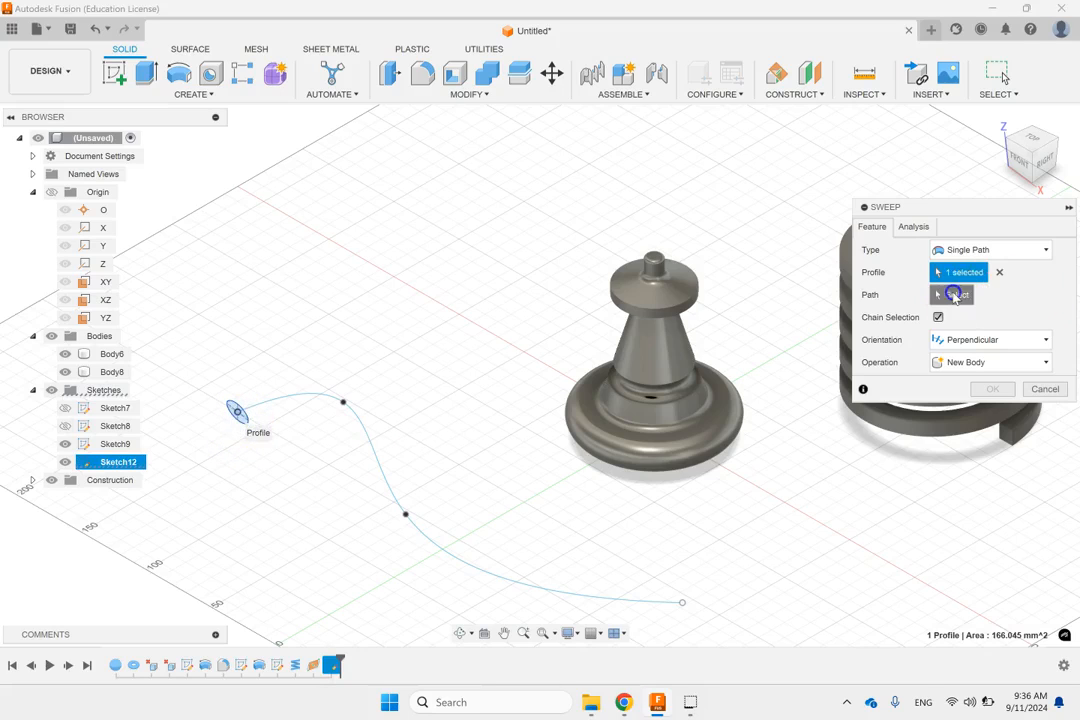
{"action": "left_click", "coordinate": [290, 393]}
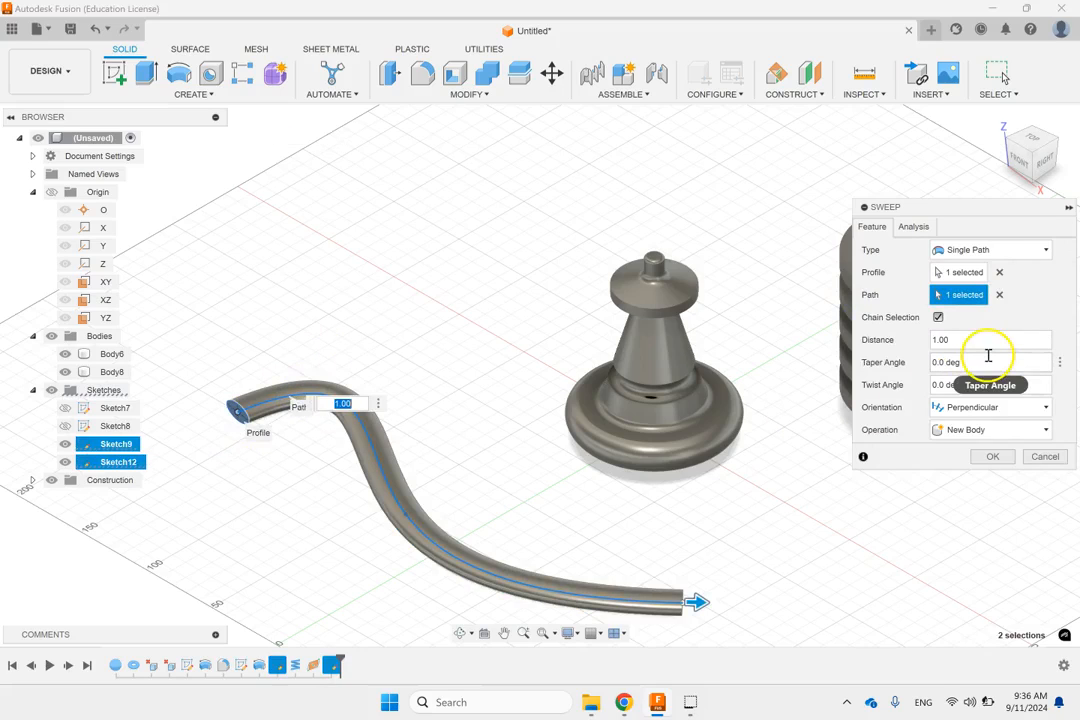
Step: Create the sweep as a new body with perpendicular orientation and 0 deg taper and twist angles
{"action": "left_click", "coordinate": [977, 366]}
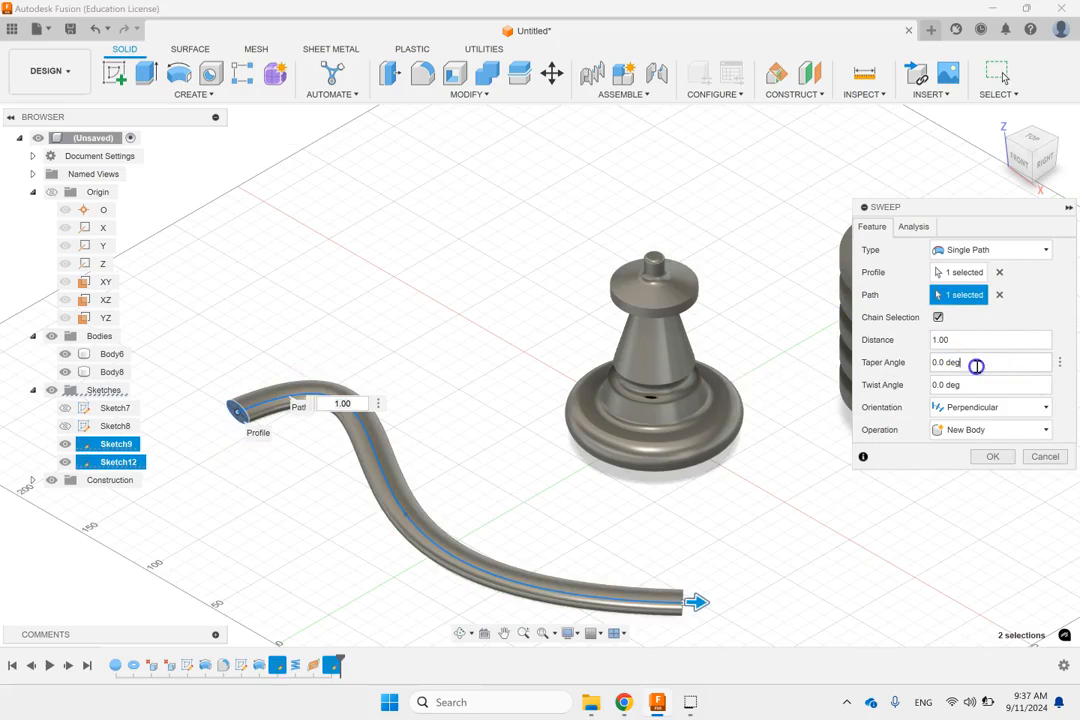
{"action": "left_click", "coordinate": [986, 387]}
{"action": "left_click", "coordinate": [986, 407]}
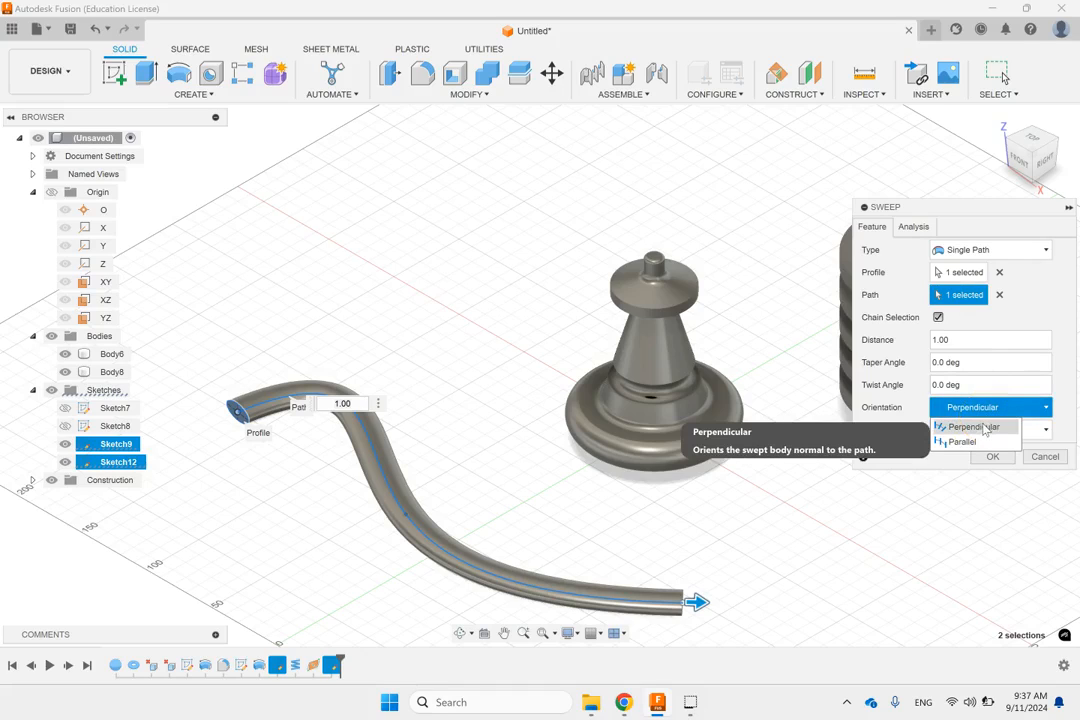
{"action": "left_click", "coordinate": [991, 458]}
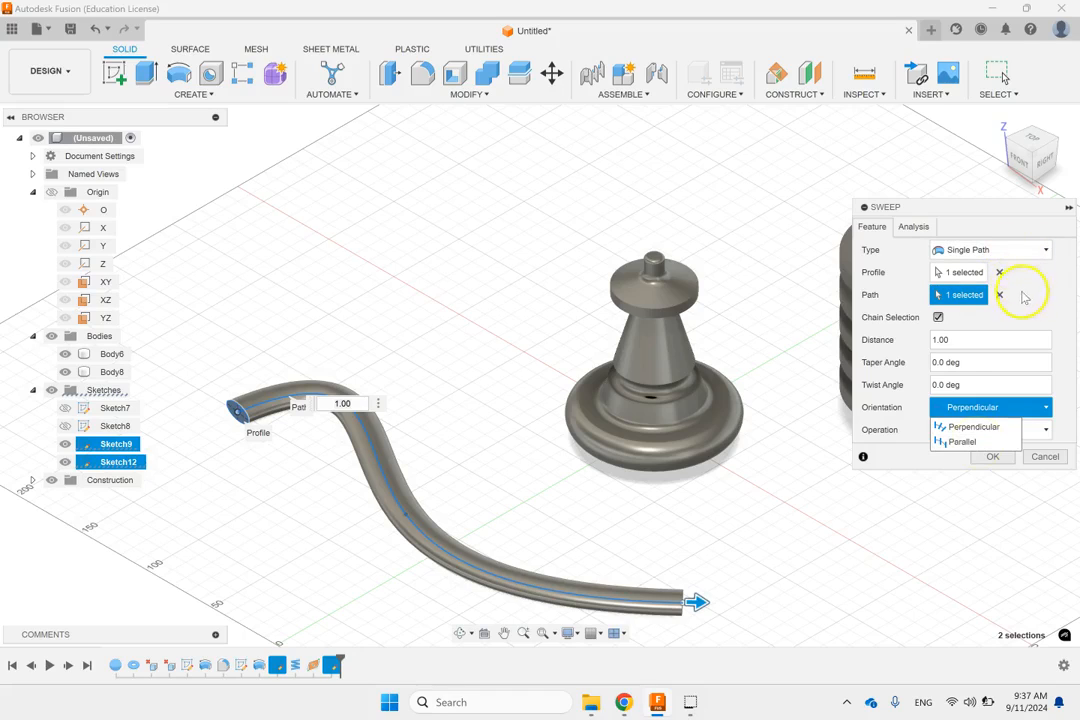
{"action": "left_click", "coordinate": [1029, 297]}
{"action": "left_click", "coordinate": [988, 431]}
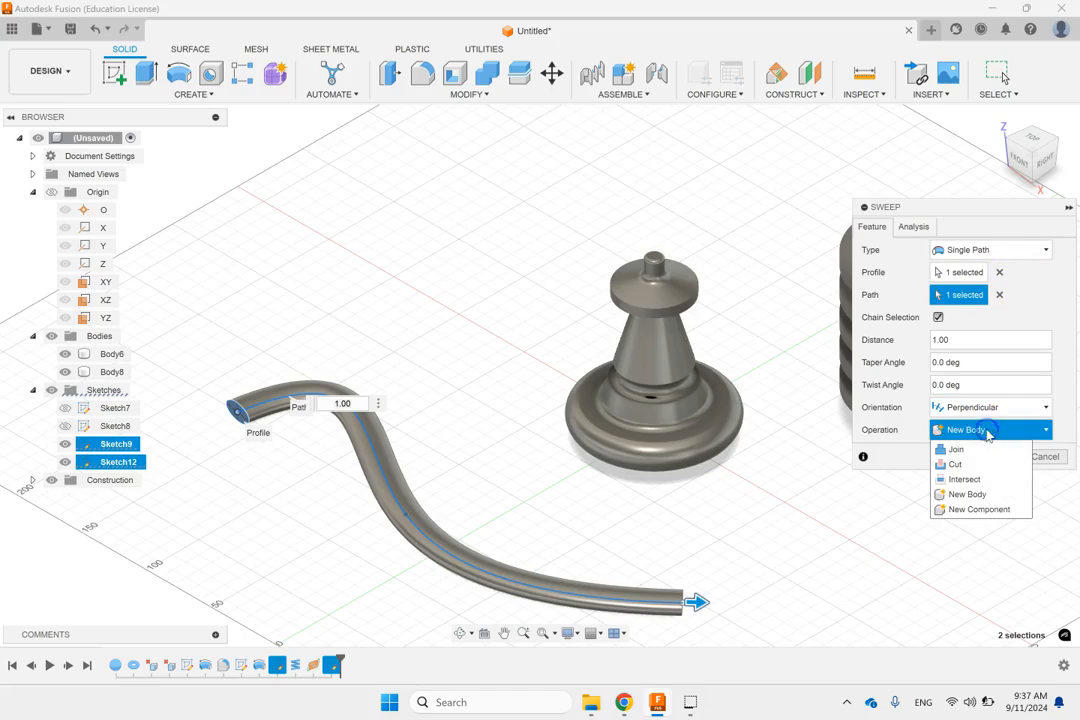
{"action": "left_click", "coordinate": [1036, 305]}
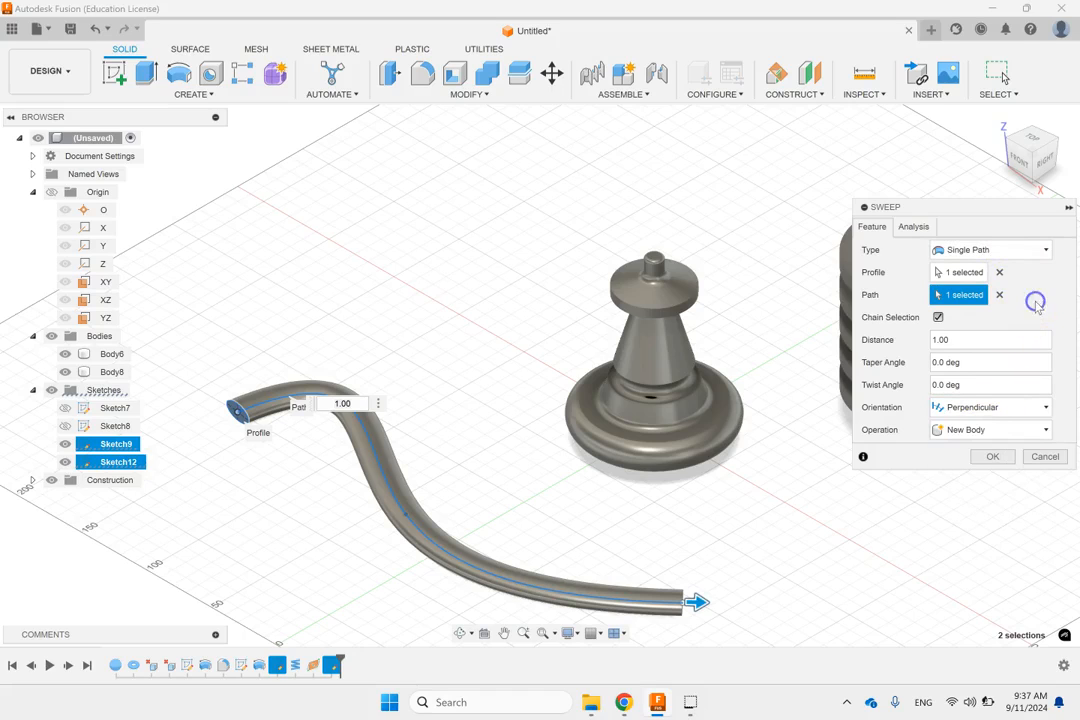
{"action": "left_click", "coordinate": [1007, 456]}
Step: Sketch a rectangle about 8 by 4 mm on the construction plane at the spline's start, overlapping the upper edge of the swept body's elliptical end
{"action": "middle_click_drag", "start_coordinate": [361, 428], "coordinate": [275, 452], "text": "shift"}
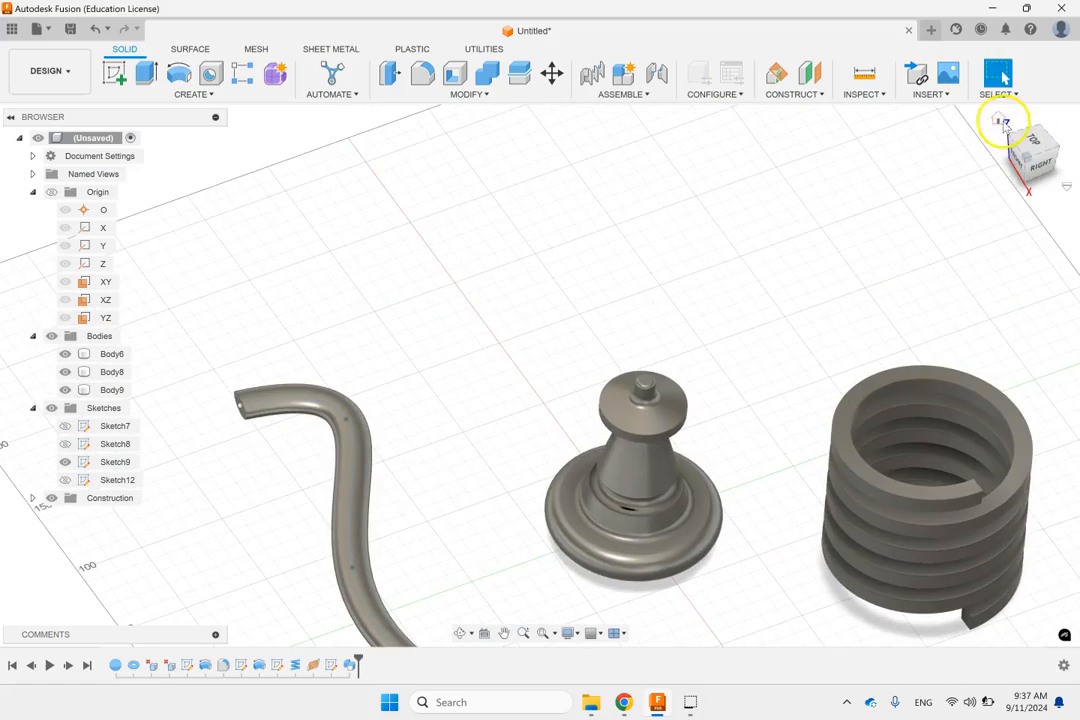
{"action": "left_click", "coordinate": [1001, 122]}
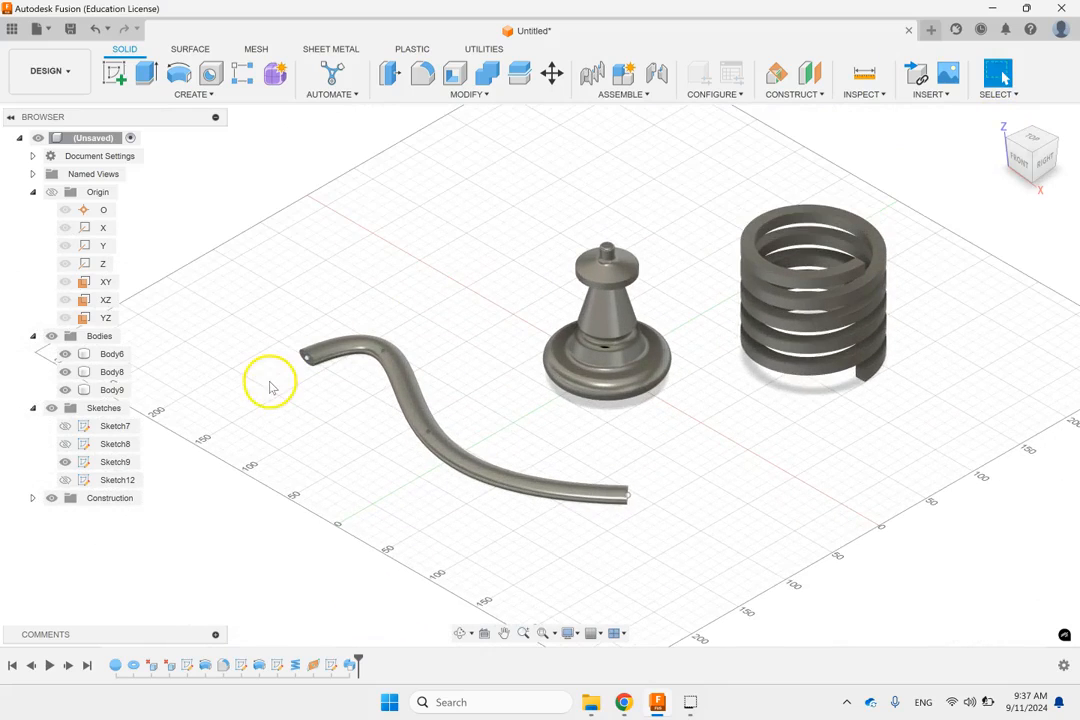
{"action": "left_click", "coordinate": [130, 481]}
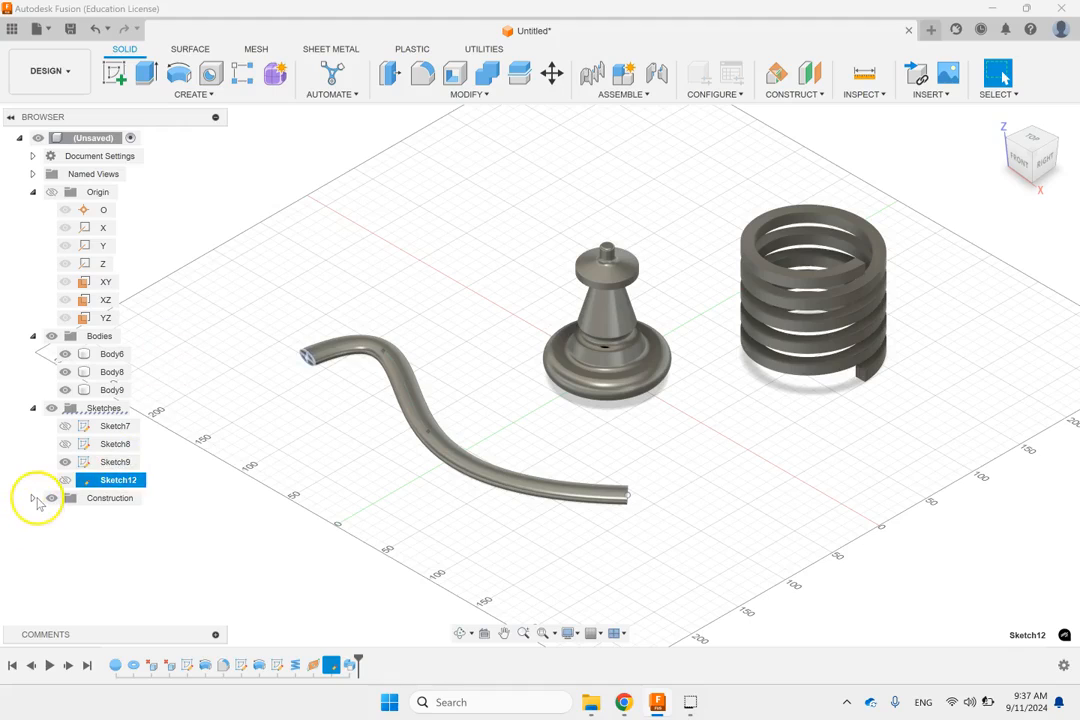
{"action": "left_click", "coordinate": [36, 497]}
{"action": "left_click", "coordinate": [33, 498]}
{"action": "left_click", "coordinate": [110, 515]}
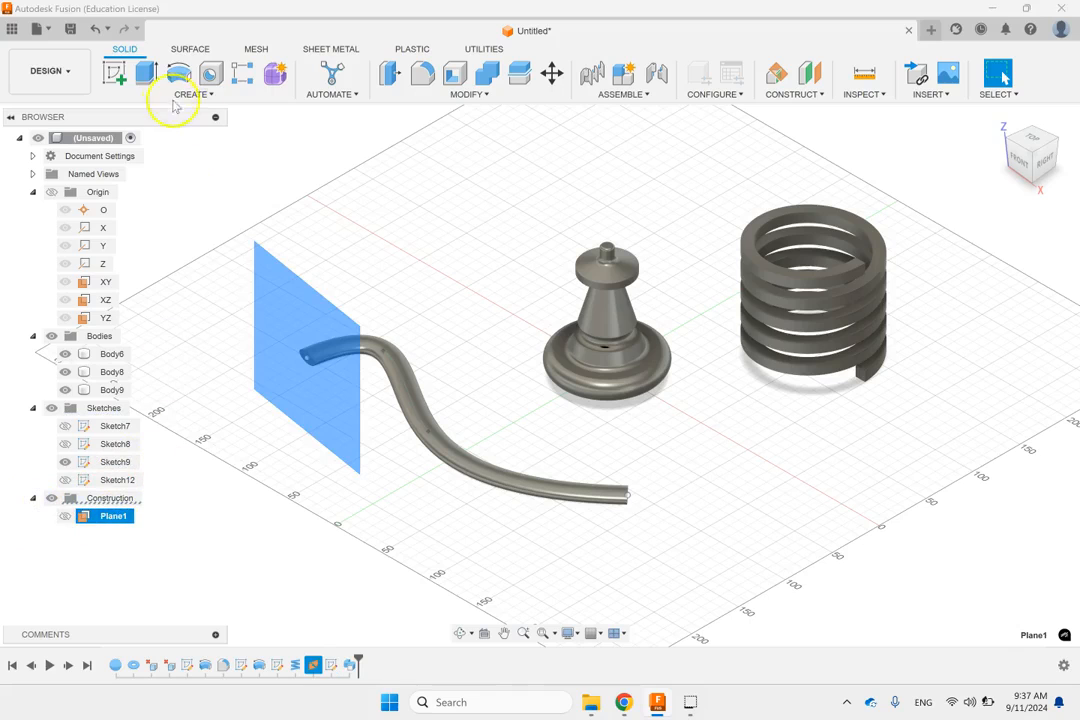
{"action": "left_click", "coordinate": [114, 73]}
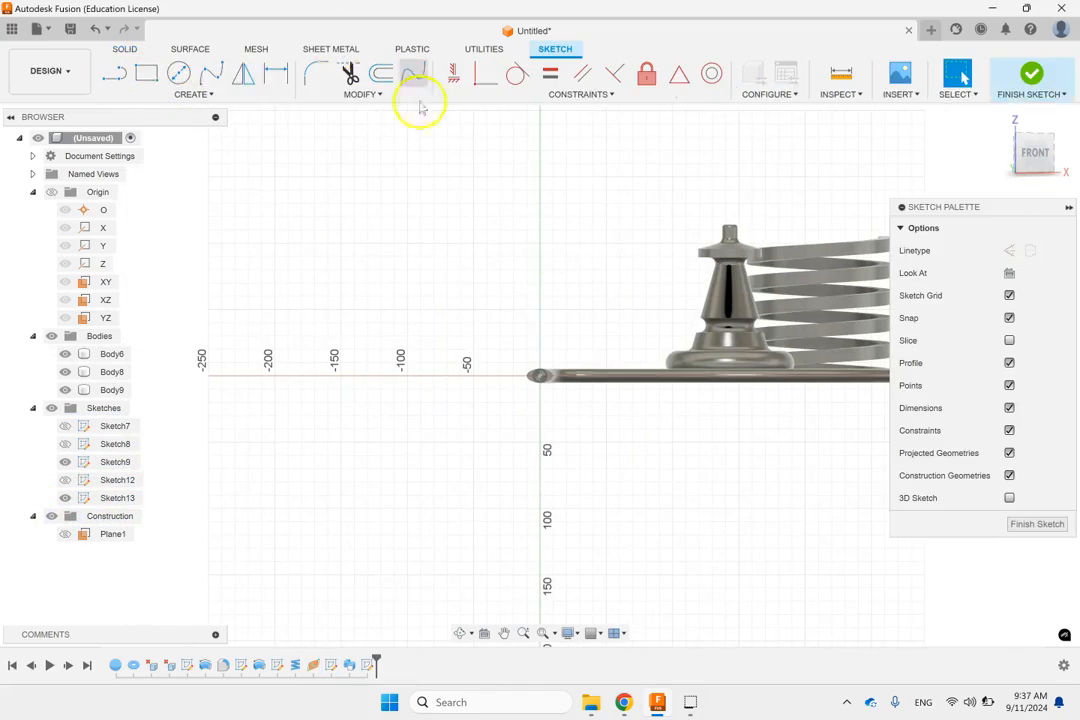
{"action": "left_click", "coordinate": [146, 73]}
{"action": "scroll", "coordinate": [573, 402], "scroll_direction": "up", "scroll_amount": 2}
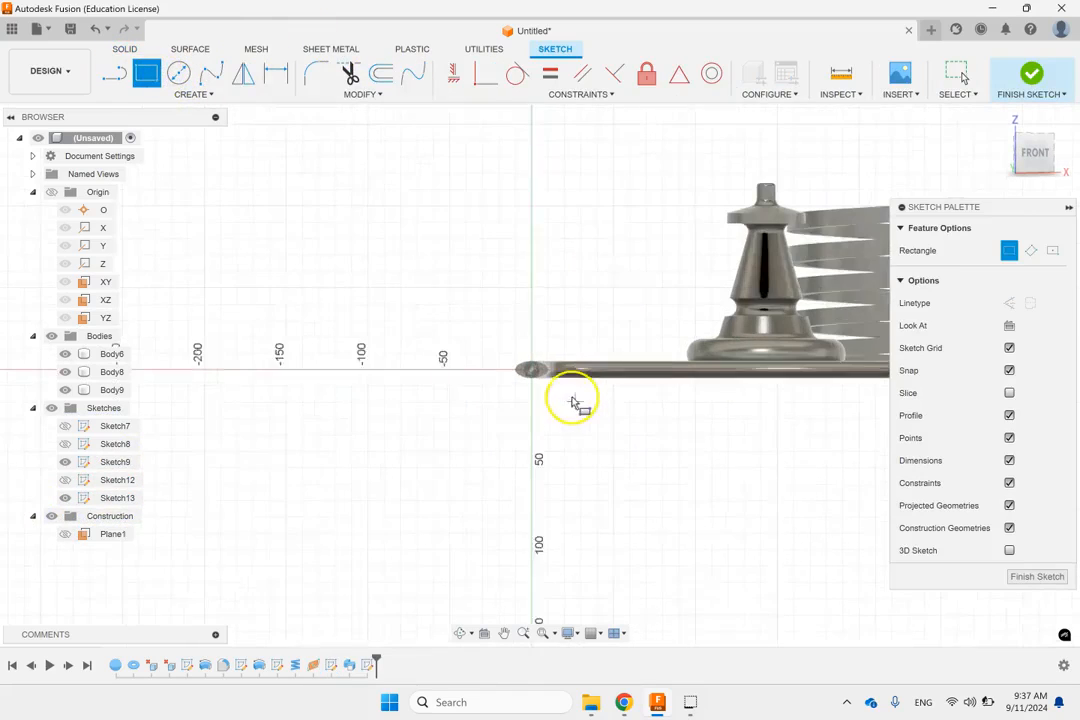
{"action": "scroll", "coordinate": [518, 350], "scroll_direction": "up", "scroll_amount": 10}
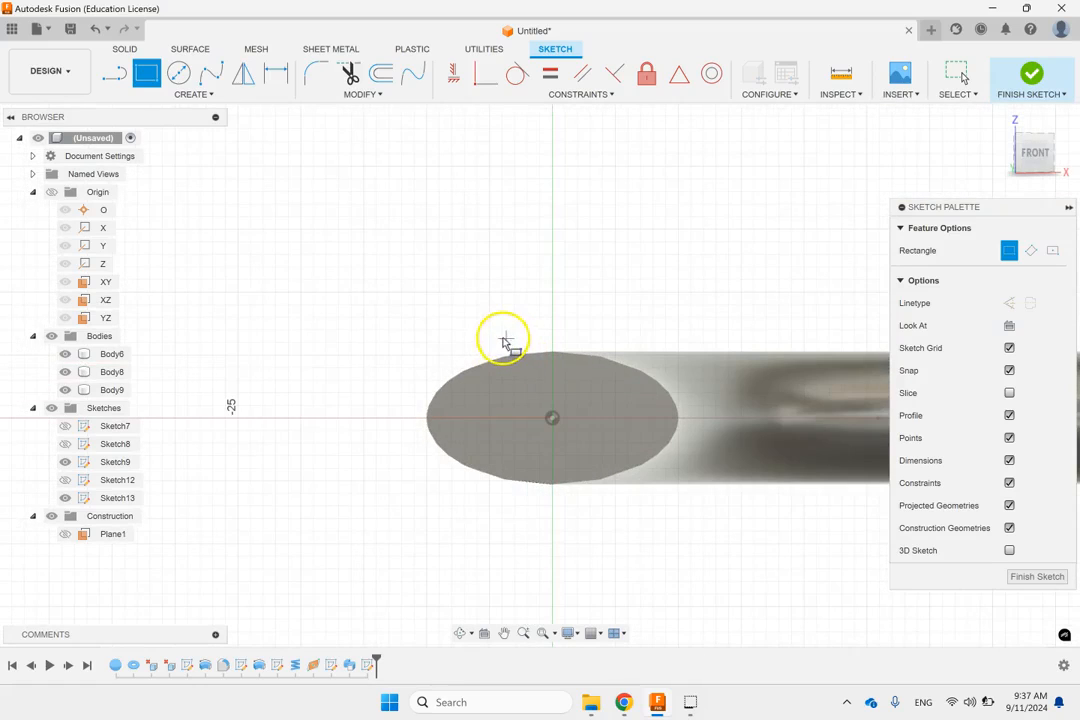
{"action": "left_click_drag", "start_coordinate": [502, 338], "coordinate": [606, 386]}
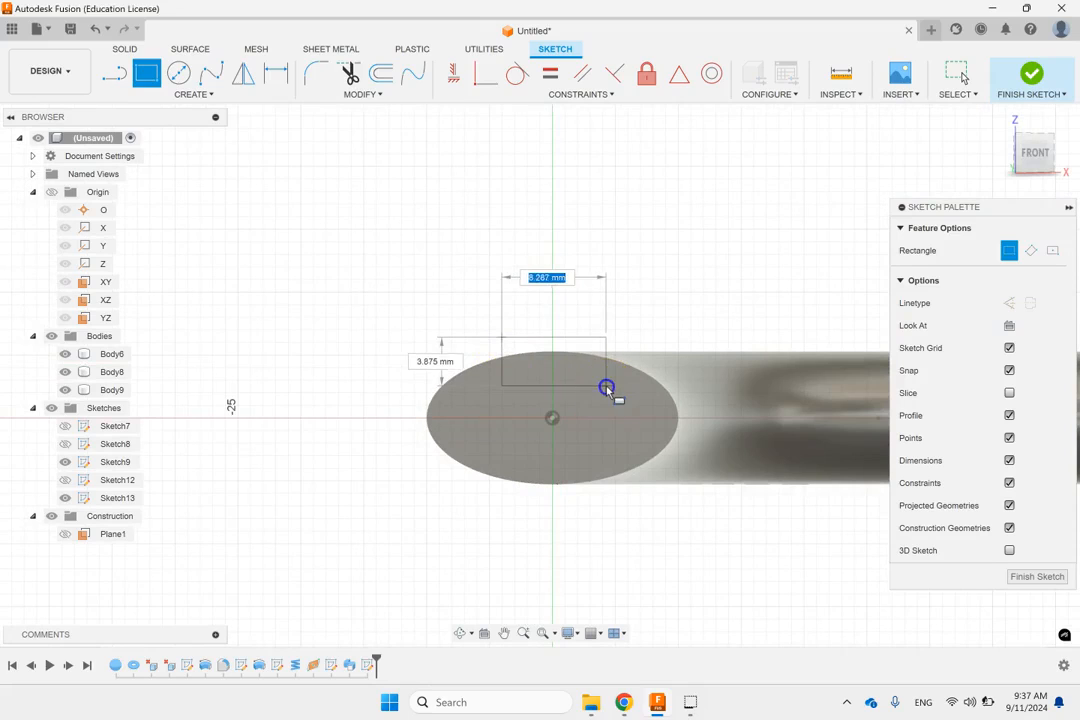
Step: Finish the rectangle sketch and start a single-path Sweep with the rectangle at the swept body's end as profile
{"action": "left_click", "coordinate": [1046, 82]}
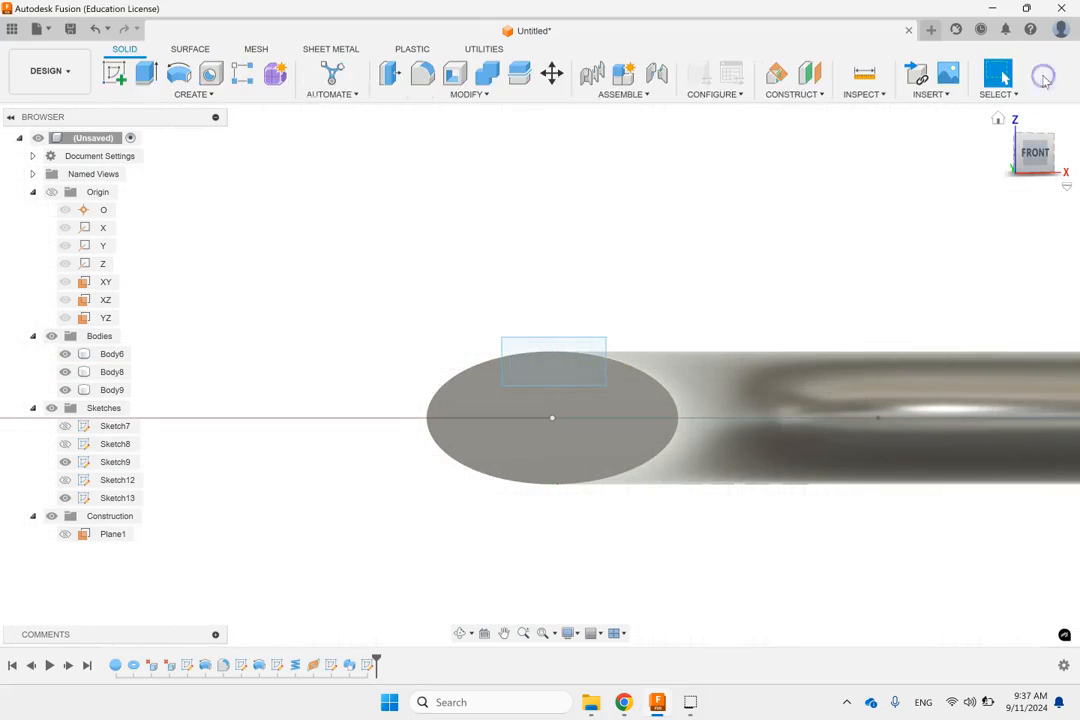
{"action": "left_click", "coordinate": [998, 119]}
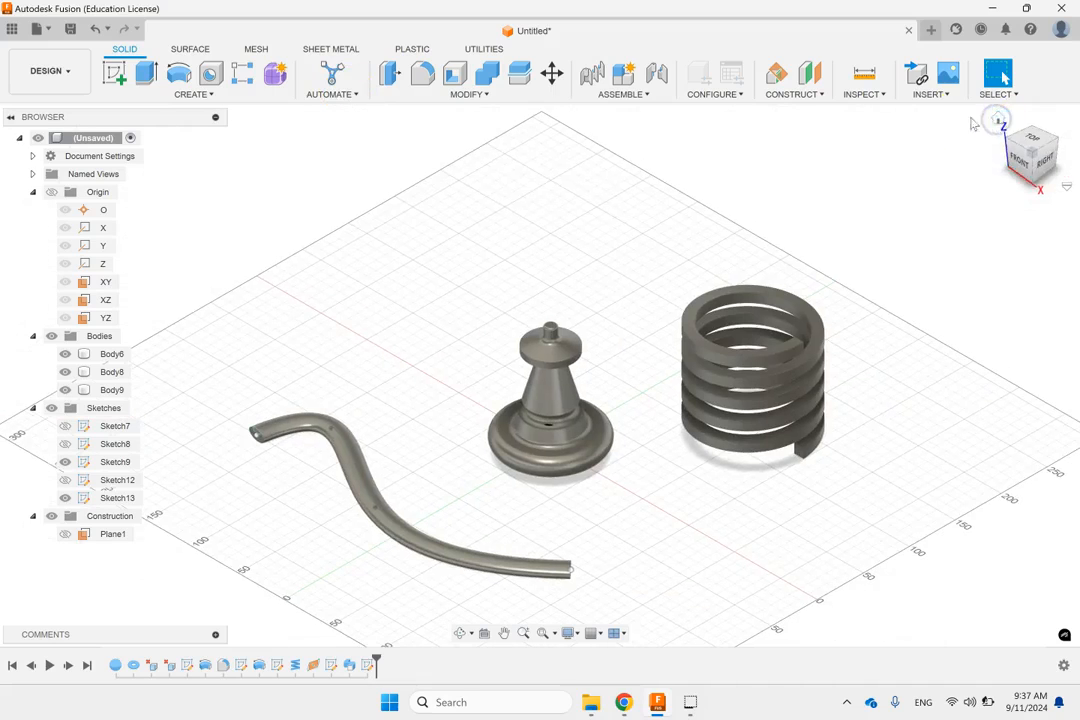
{"action": "left_click", "coordinate": [200, 94]}
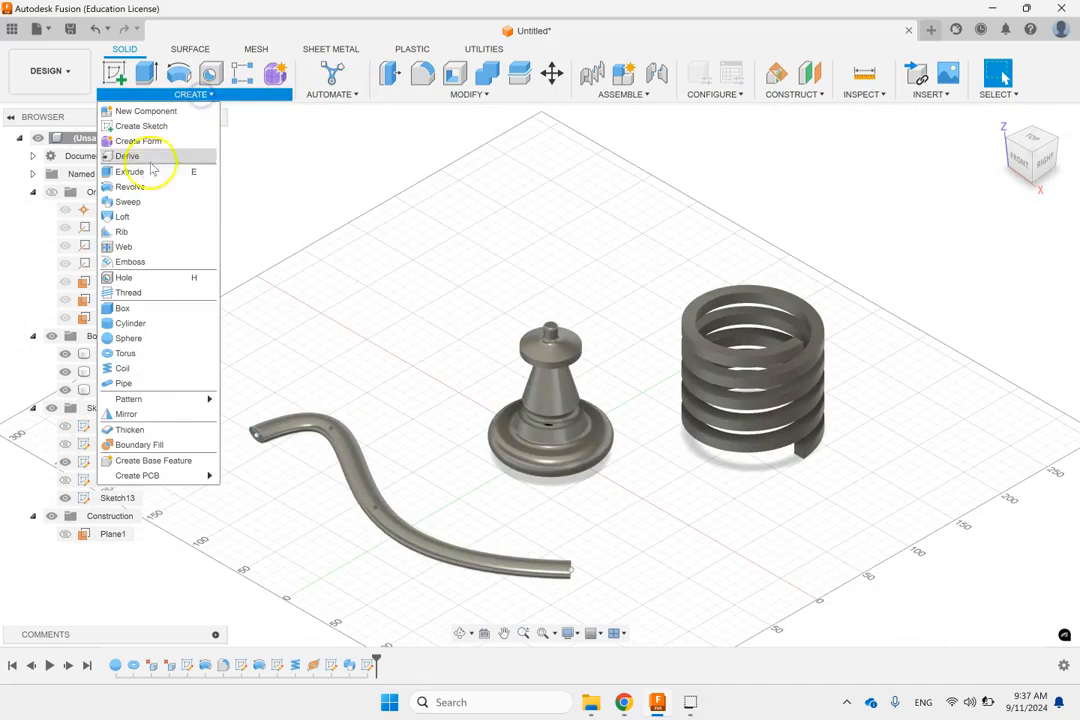
{"action": "left_click", "coordinate": [133, 202]}
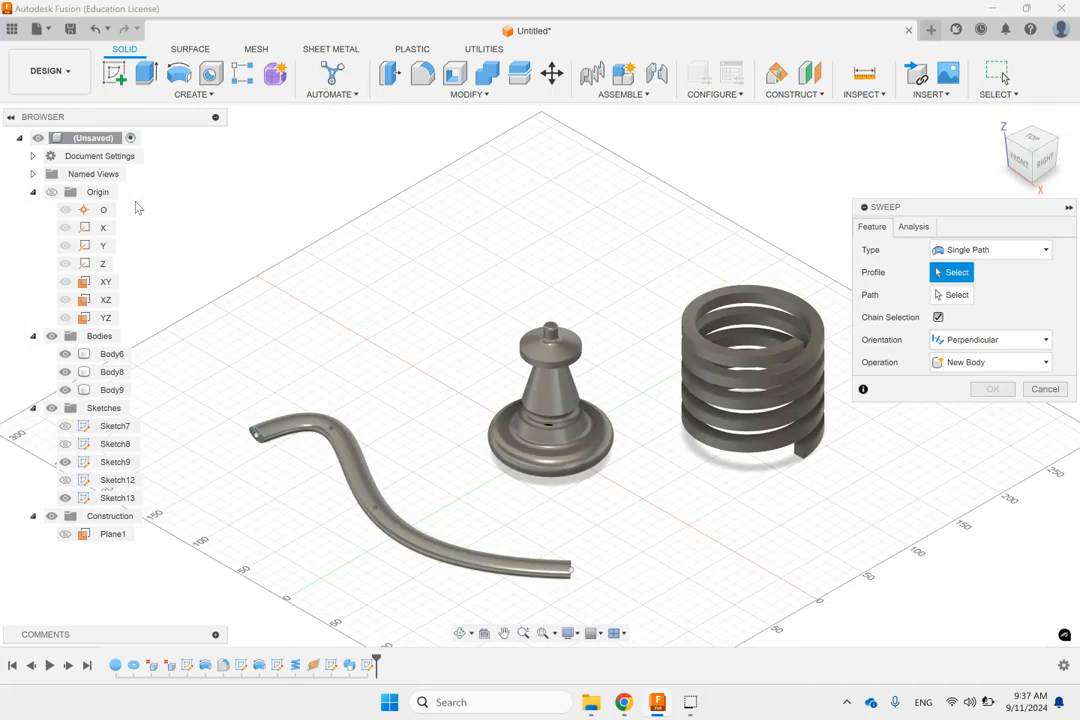
{"action": "scroll", "coordinate": [253, 441], "scroll_direction": "up", "scroll_amount": 5}
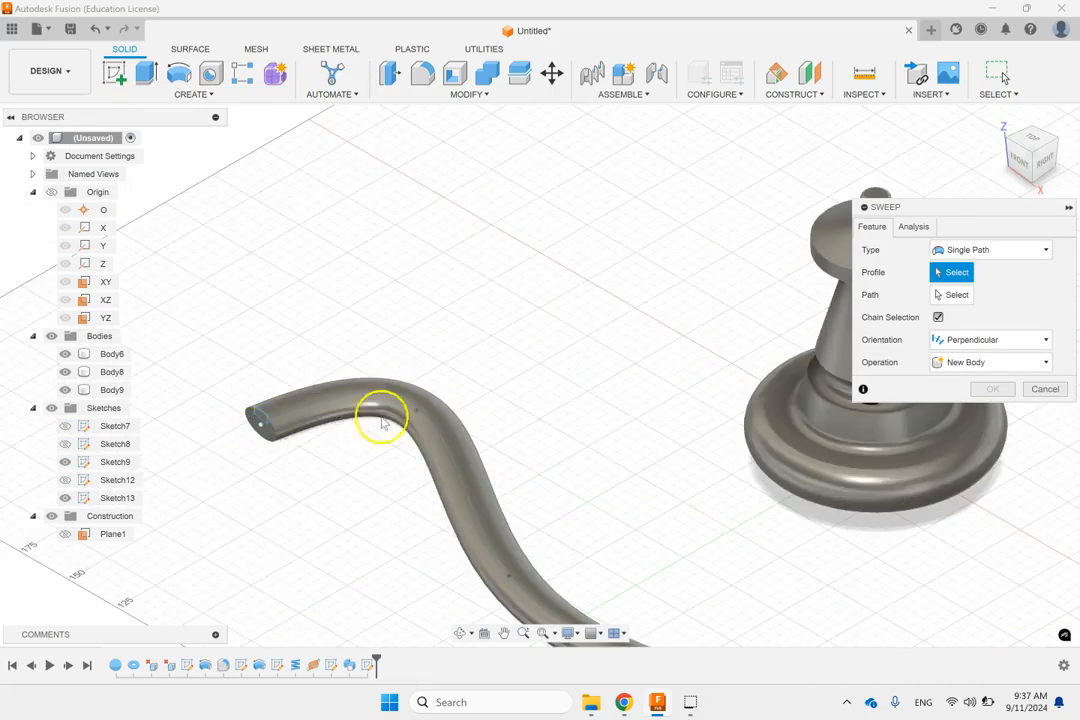
{"action": "scroll", "coordinate": [381, 420], "scroll_direction": "up", "scroll_amount": 4}
{"action": "scroll", "coordinate": [258, 410], "scroll_direction": "down", "scroll_amount": 3}
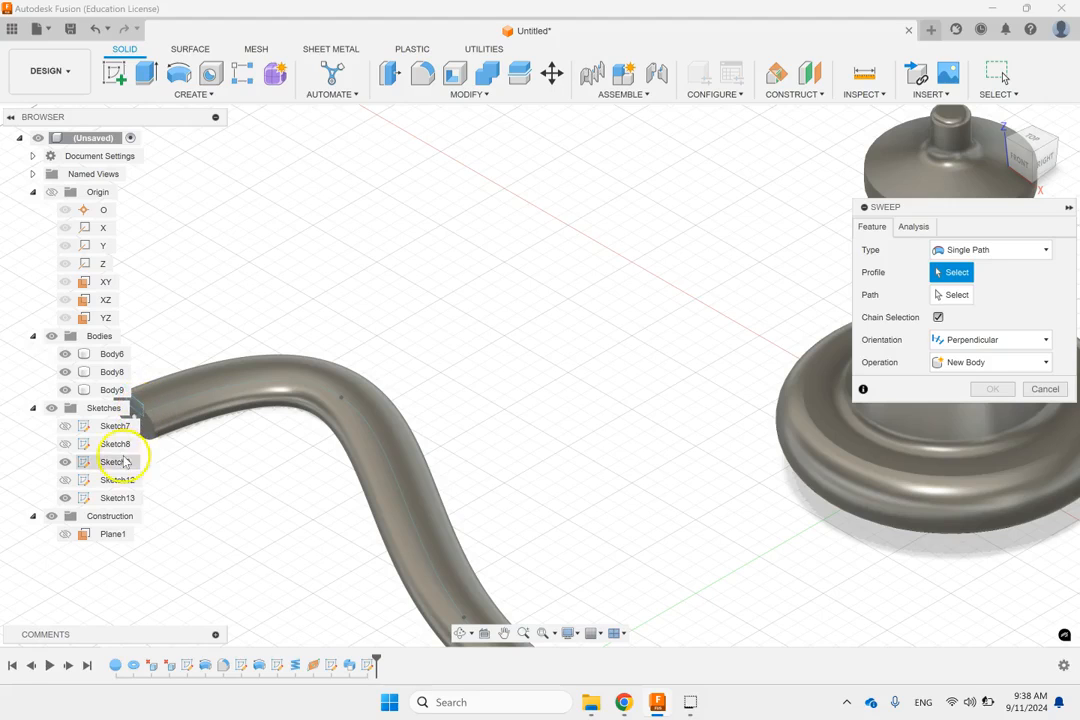
{"action": "left_click", "coordinate": [110, 498]}
{"action": "middle_click_drag", "start_coordinate": [218, 415], "coordinate": [366, 419], "text": "shift"}
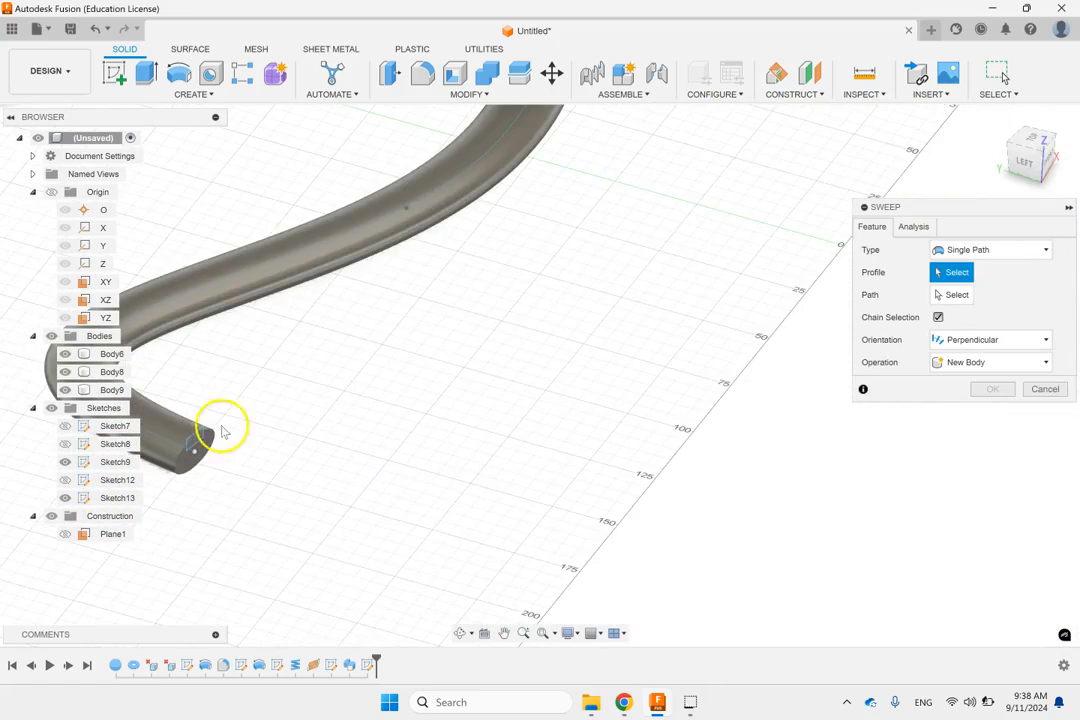
{"action": "left_click", "coordinate": [193, 443]}
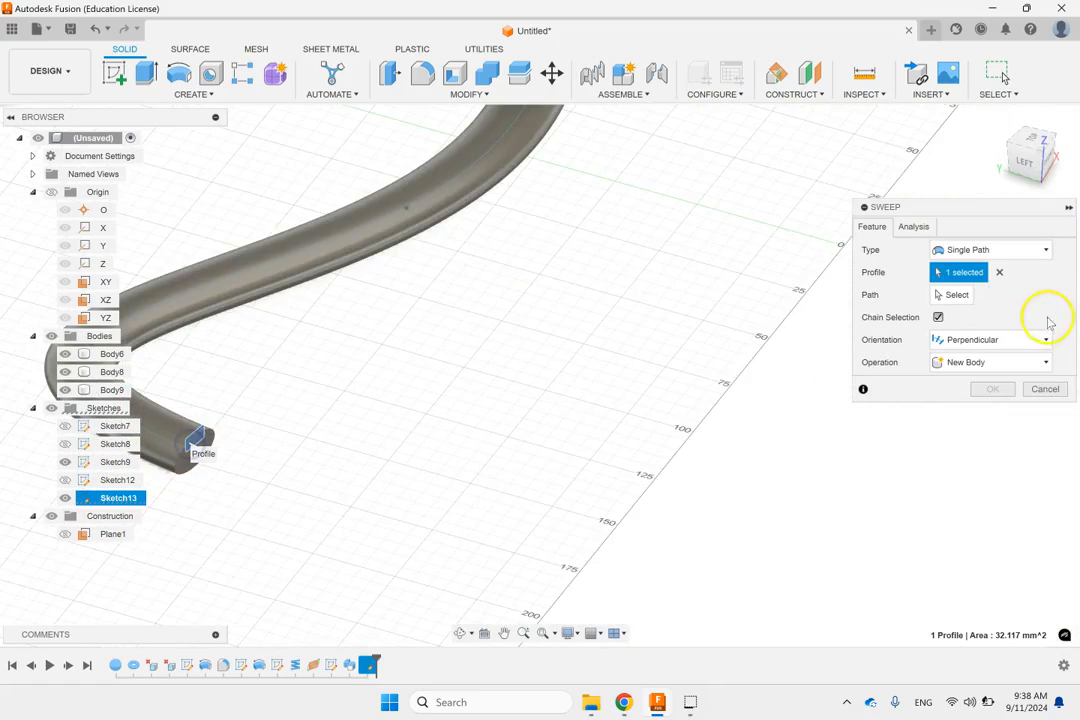
Step: Sweep the rectangle along the spline as a Cut with perpendicular orientation, distance 1.00 and 0 deg taper and twist angles
{"action": "left_click", "coordinate": [951, 295]}
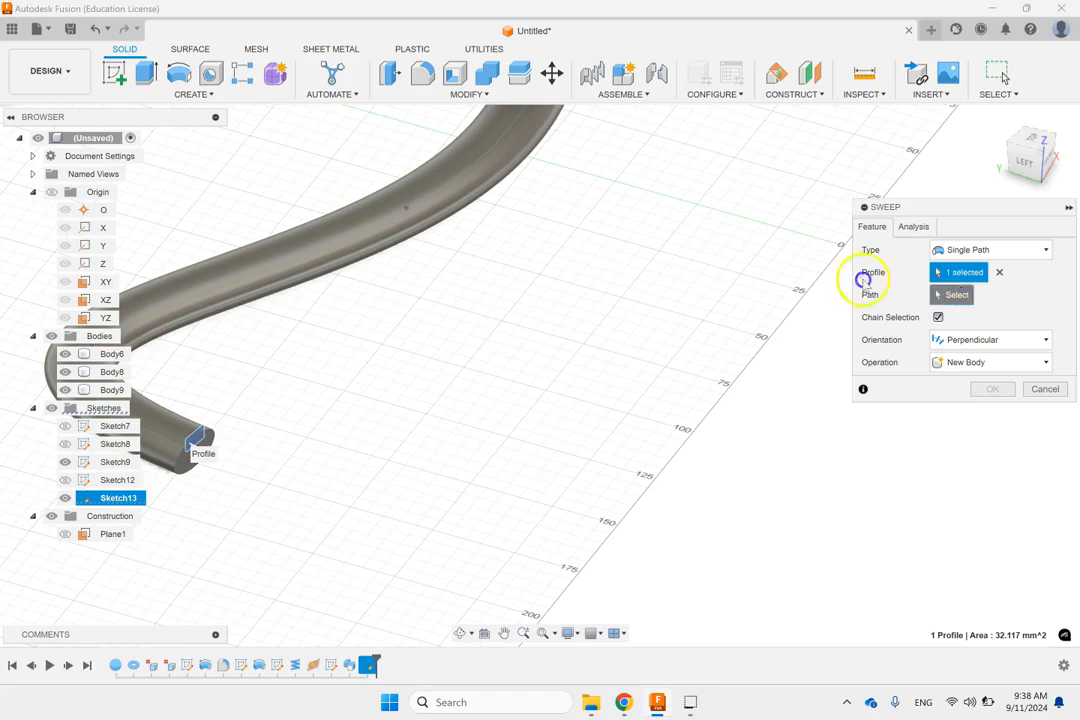
{"action": "left_click", "coordinate": [475, 168]}
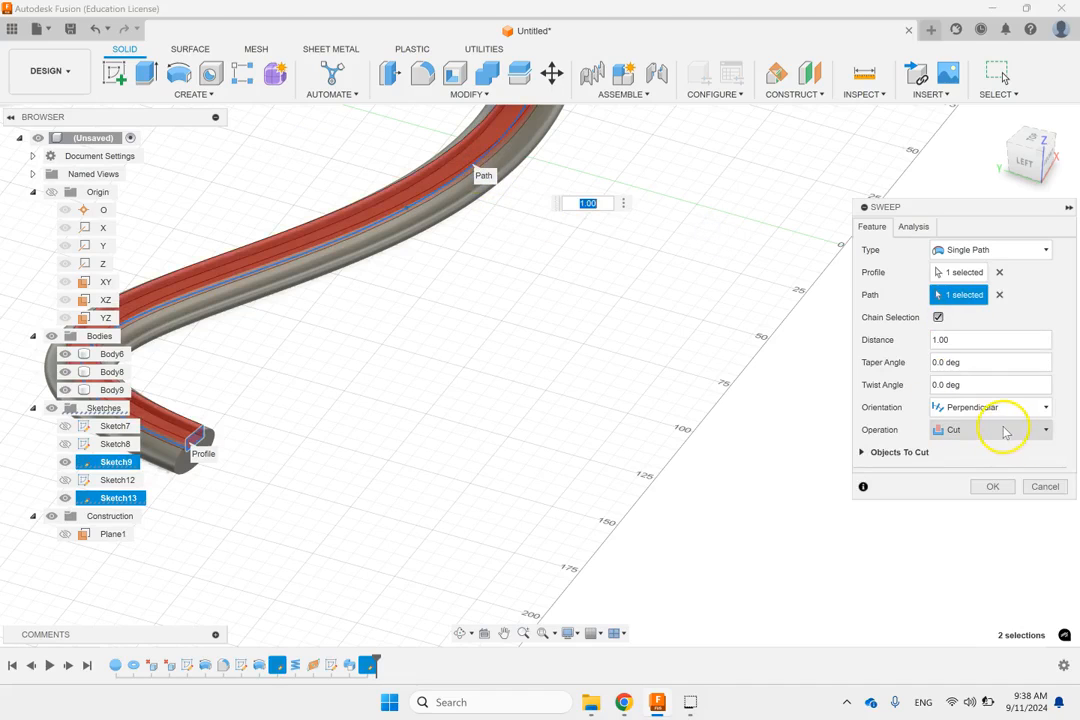
{"action": "left_click", "coordinate": [985, 432]}
{"action": "left_click", "coordinate": [987, 433]}
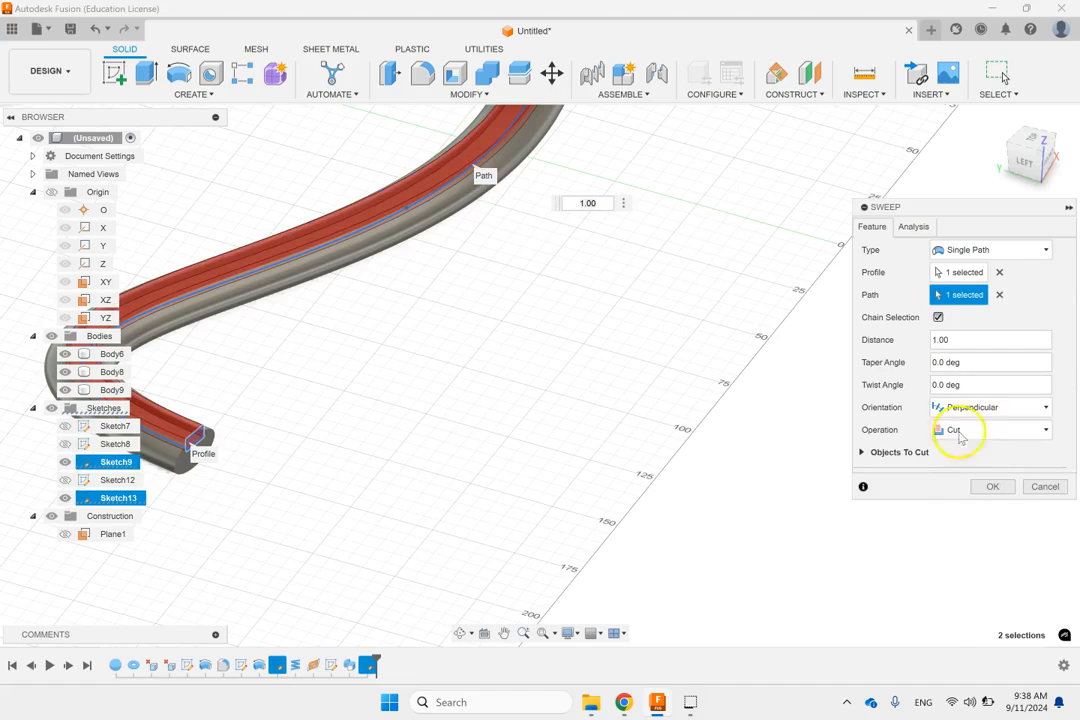
{"action": "left_click", "coordinate": [992, 487]}
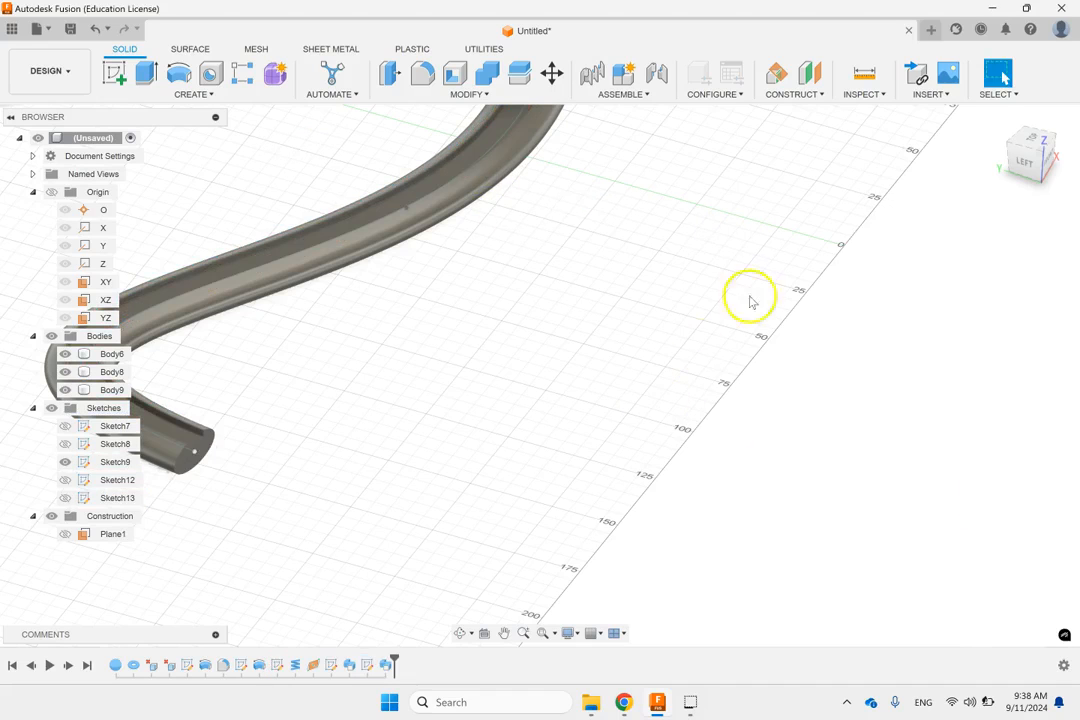
Step: Inspect the groove cut along the curved swept body from its elliptical end
{"action": "left_click", "coordinate": [996, 123]}
{"action": "left_click", "coordinate": [485, 285]}
{"action": "scroll", "coordinate": [289, 443], "scroll_direction": "up", "scroll_amount": 6}
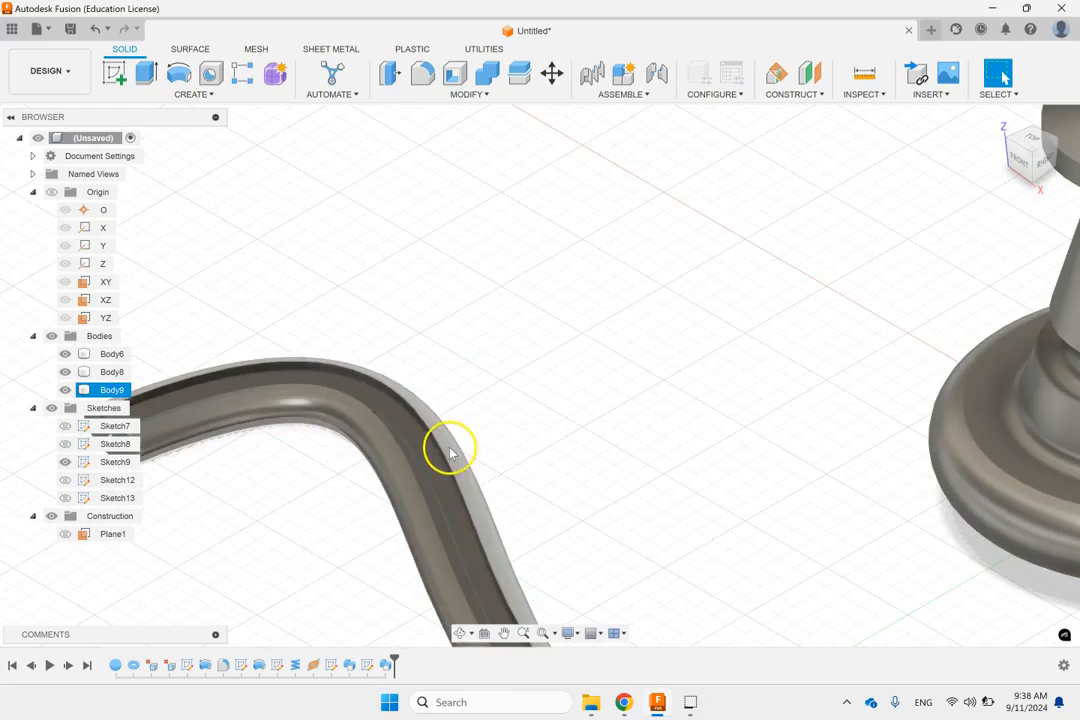
{"action": "left_click", "coordinate": [517, 383]}
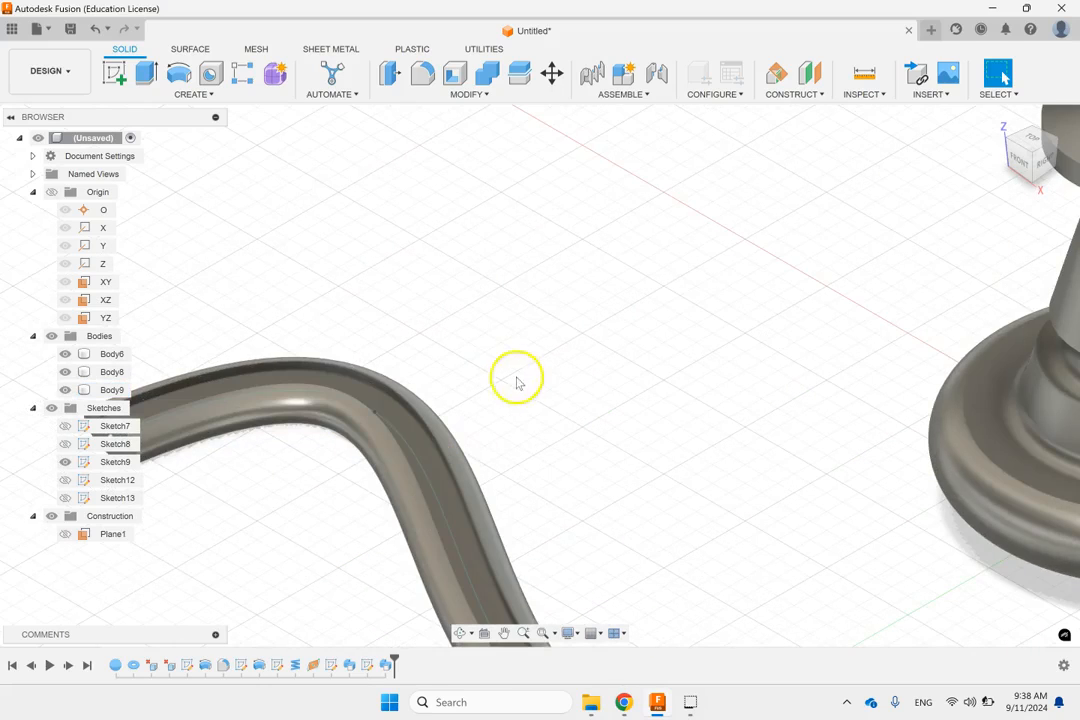
{"action": "left_click", "coordinate": [438, 578]}
{"action": "left_click", "coordinate": [509, 629]}
{"action": "left_click_drag", "start_coordinate": [482, 597], "coordinate": [810, 501]}
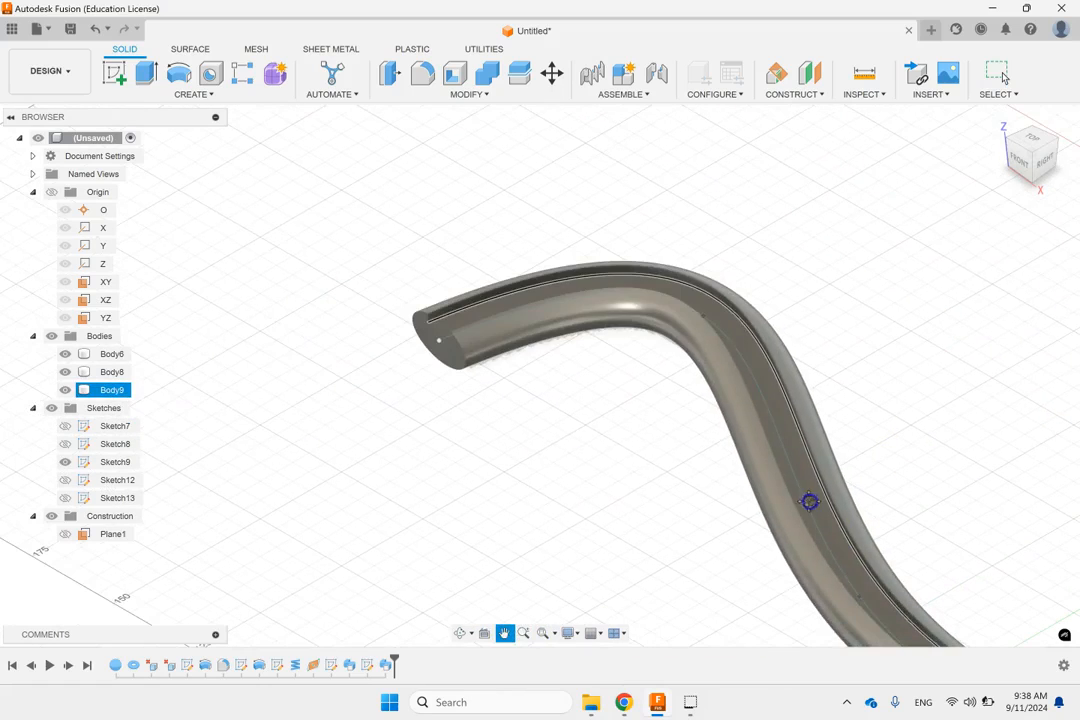
{"action": "left_click", "coordinate": [554, 452]}
Step: Hide the spline path sketch Sketch9
{"action": "left_click", "coordinate": [115, 462]}
{"action": "key", "text": "v"}
{"action": "left_click", "coordinate": [349, 516]}
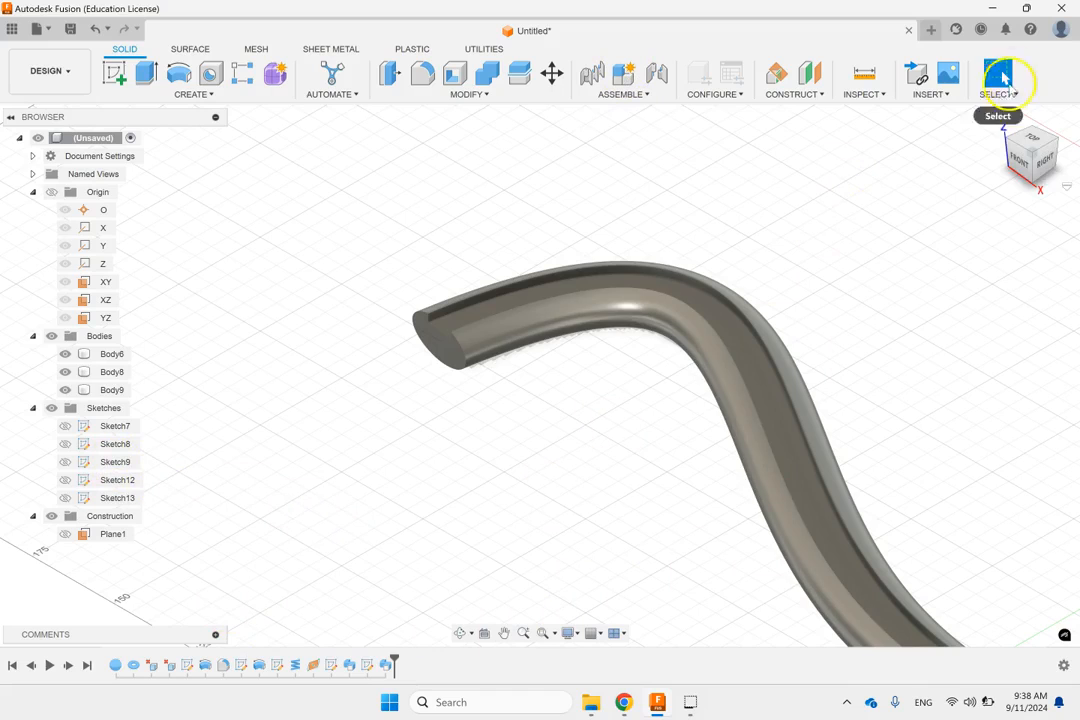
Step: Remove the chess-piece, coil and swept bodies from the design, along with their sketches and construction plane
{"action": "left_click", "coordinate": [991, 119]}
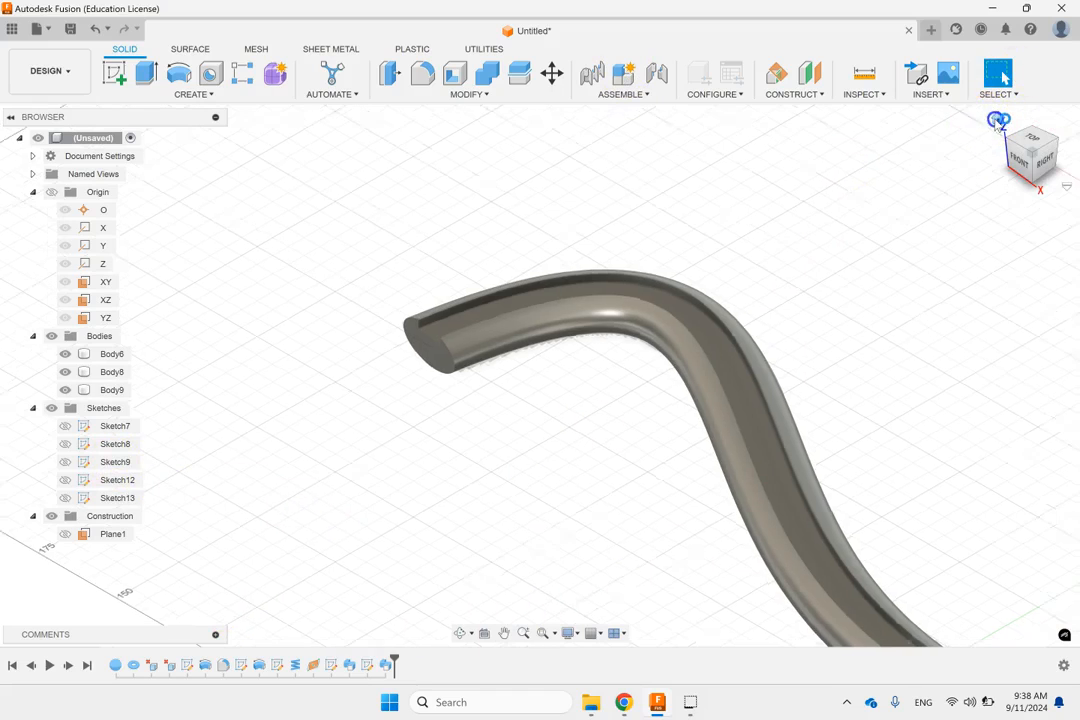
{"action": "left_click", "coordinate": [352, 470]}
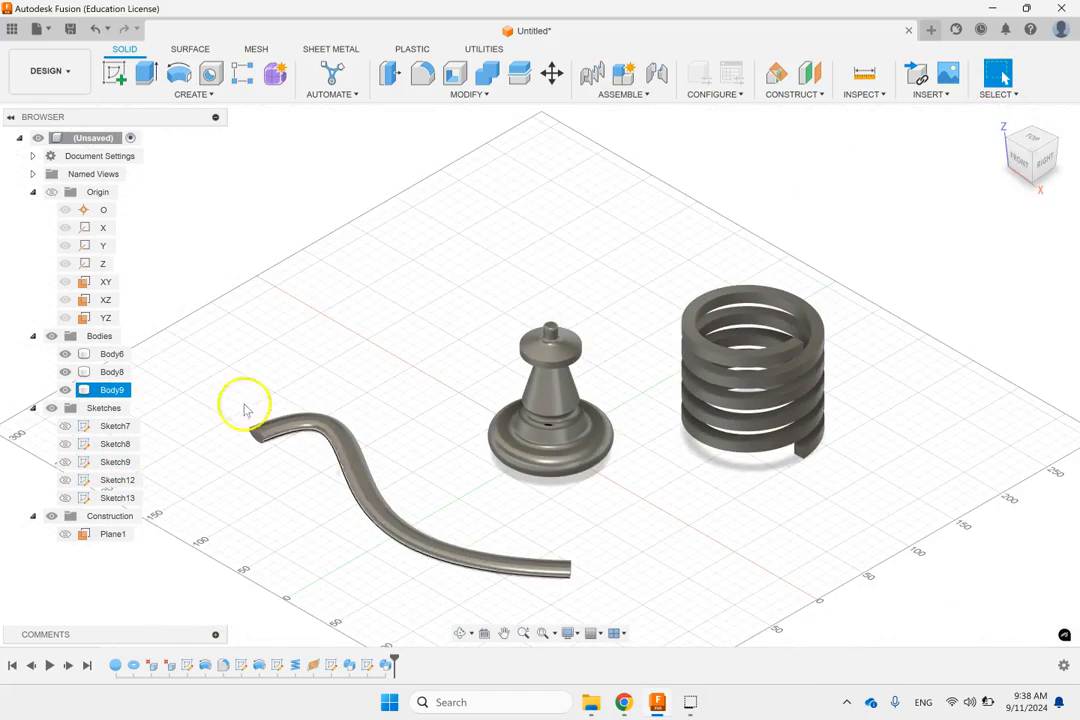
{"action": "right_click", "coordinate": [112, 352]}
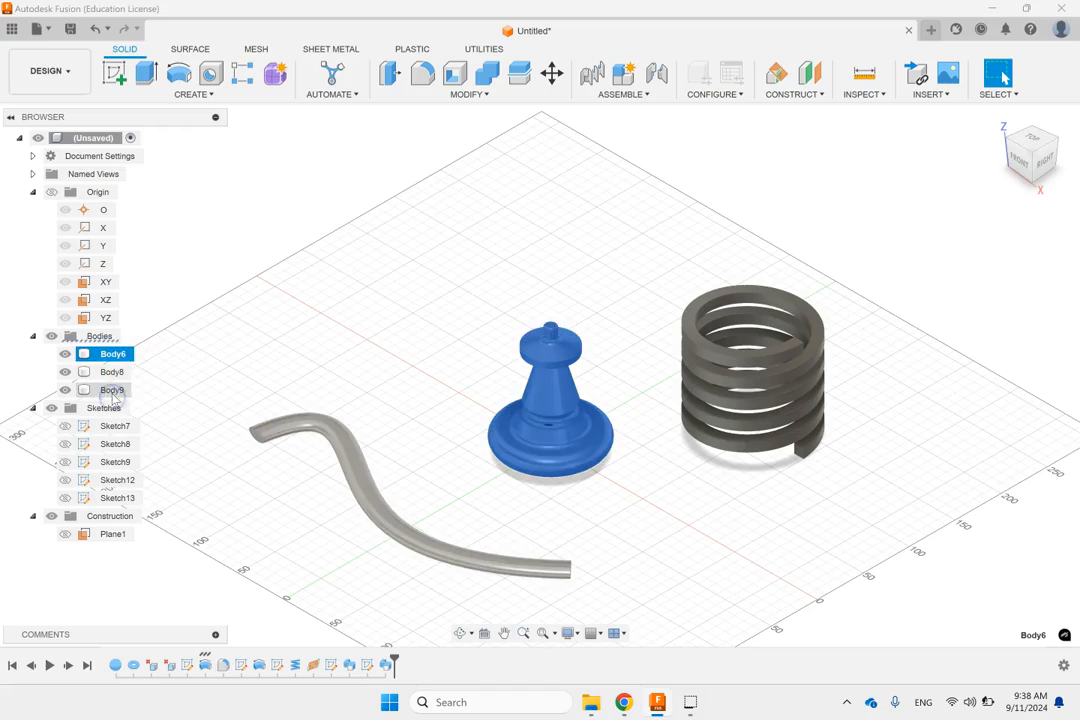
{"action": "left_click", "coordinate": [112, 389], "text": "shift"}
{"action": "right_click", "coordinate": [113, 391]}
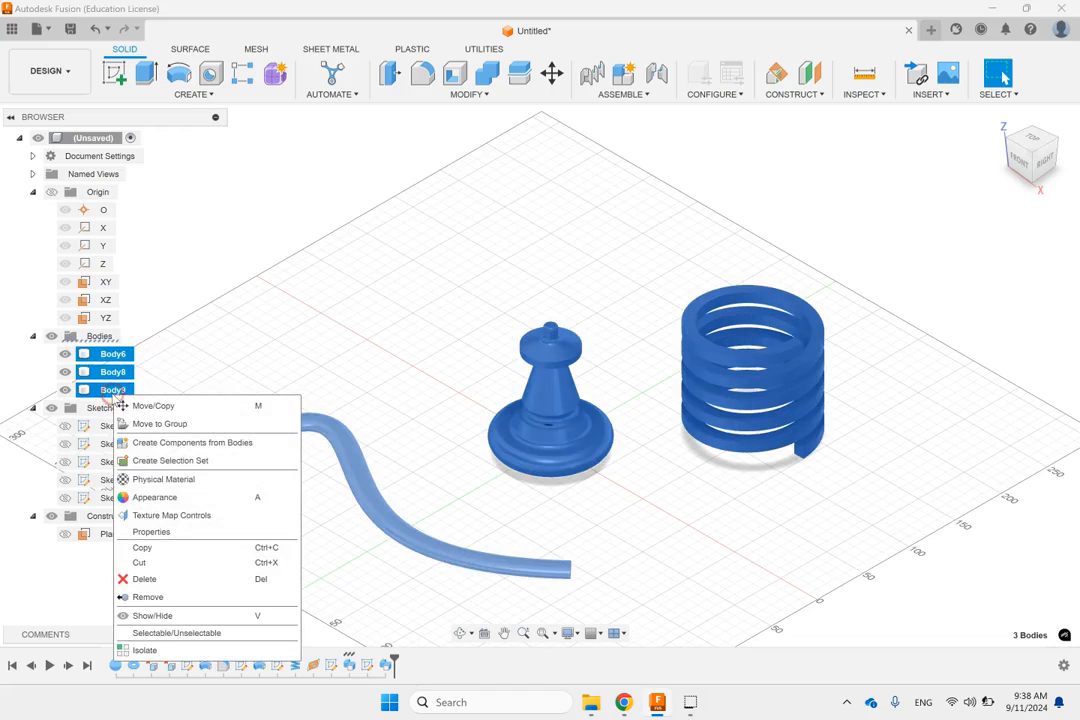
{"action": "left_click", "coordinate": [136, 562]}
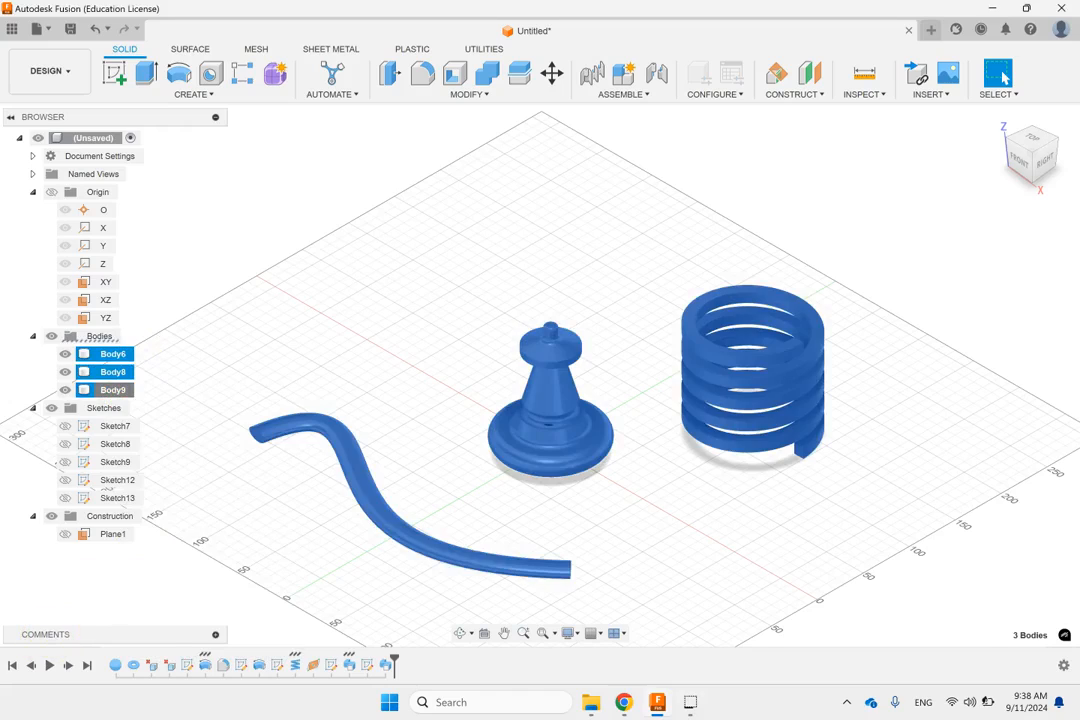
{"action": "left_click", "coordinate": [353, 292]}
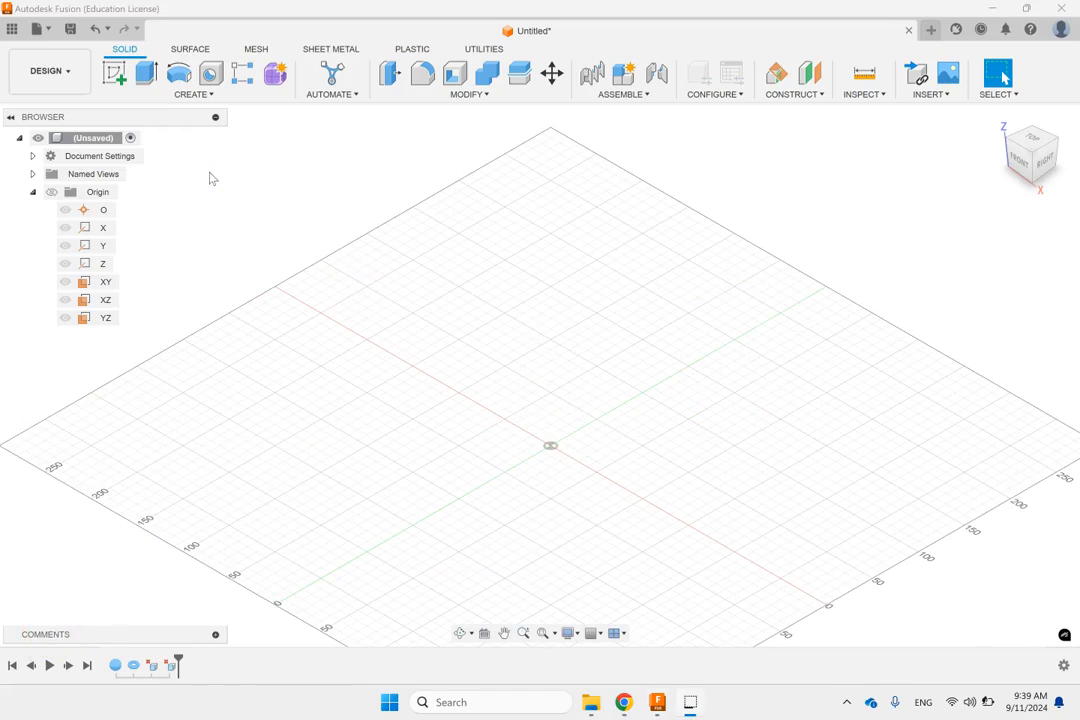
Step: Sketch a center rectangle about 112 mm wide and 123 mm high on the XZ plane, centred on the origin
{"action": "left_click", "coordinate": [106, 300]}
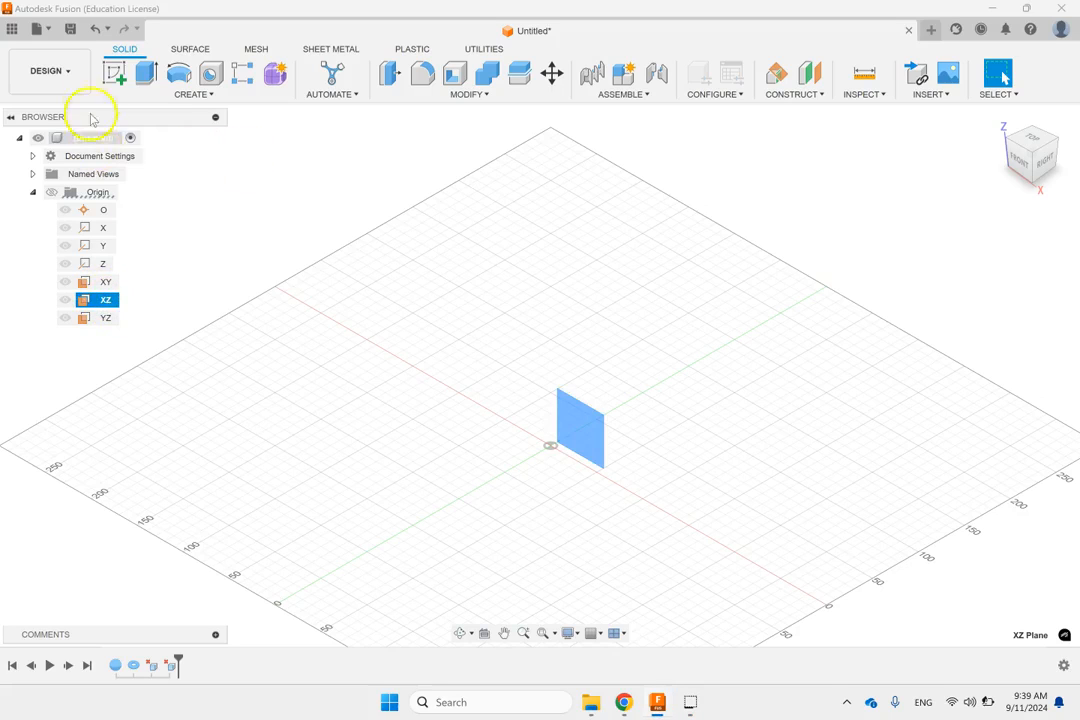
{"action": "left_click", "coordinate": [112, 73]}
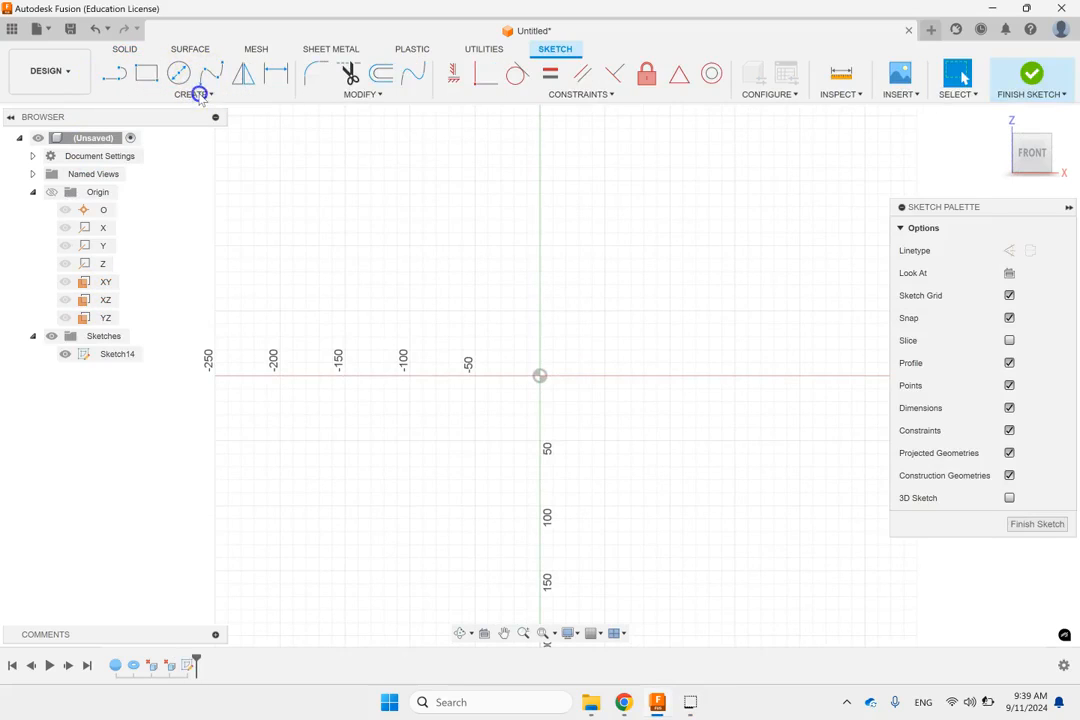
{"action": "left_click", "coordinate": [197, 96]}
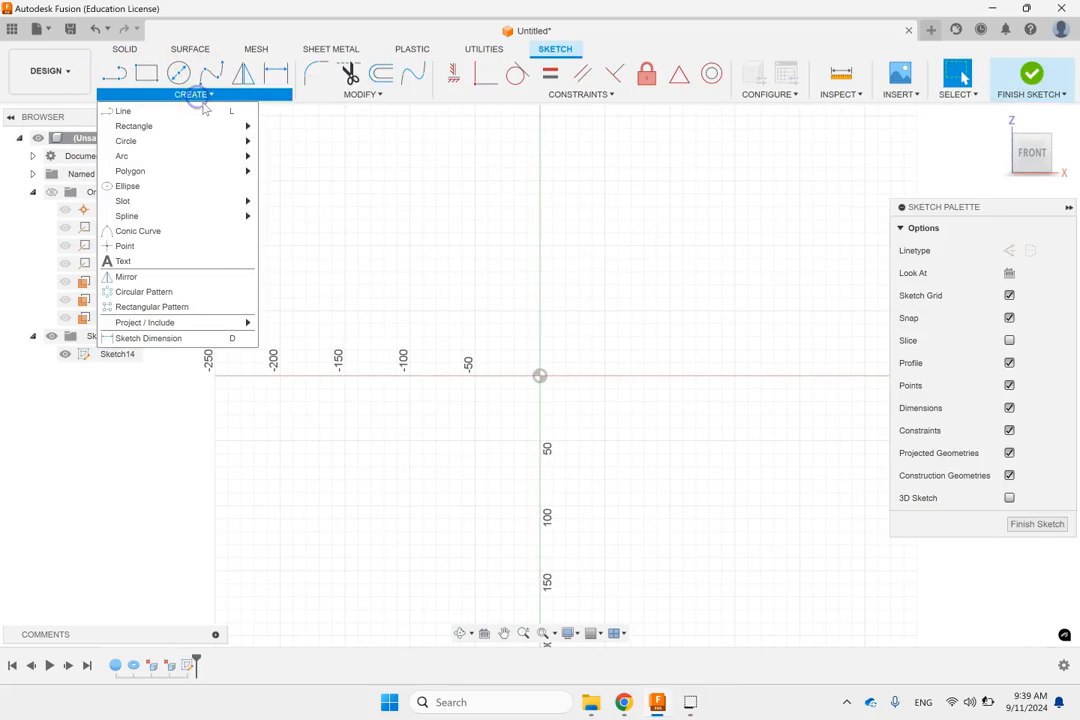
{"action": "mouse_move", "coordinate": [176, 127]}
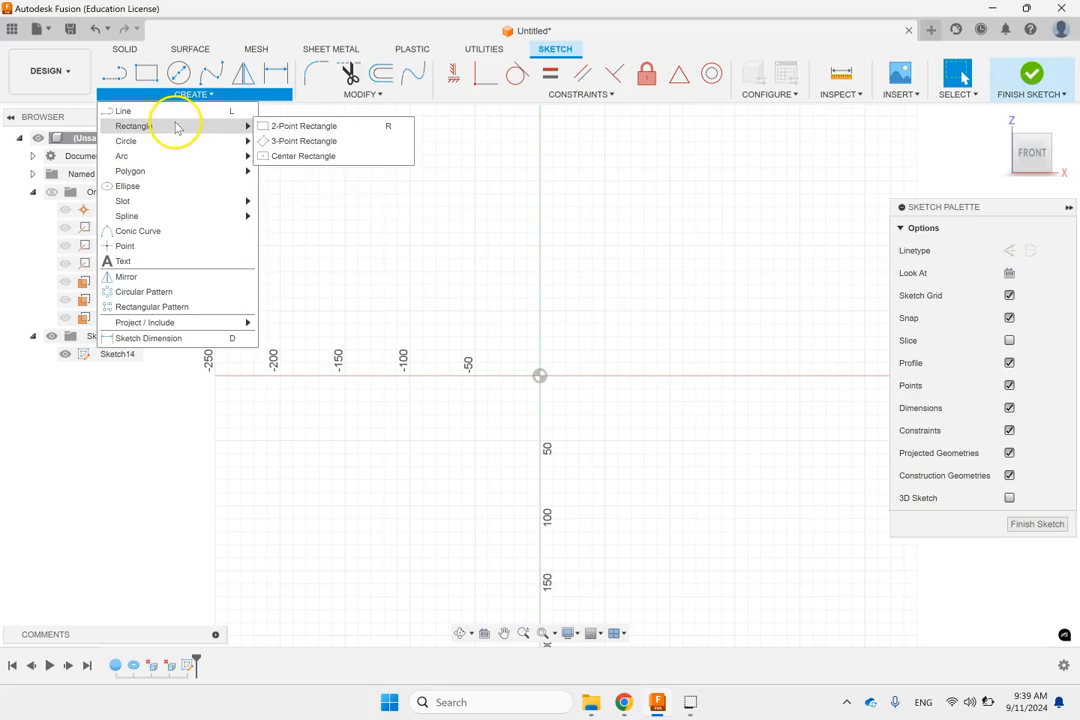
{"action": "left_click", "coordinate": [300, 153]}
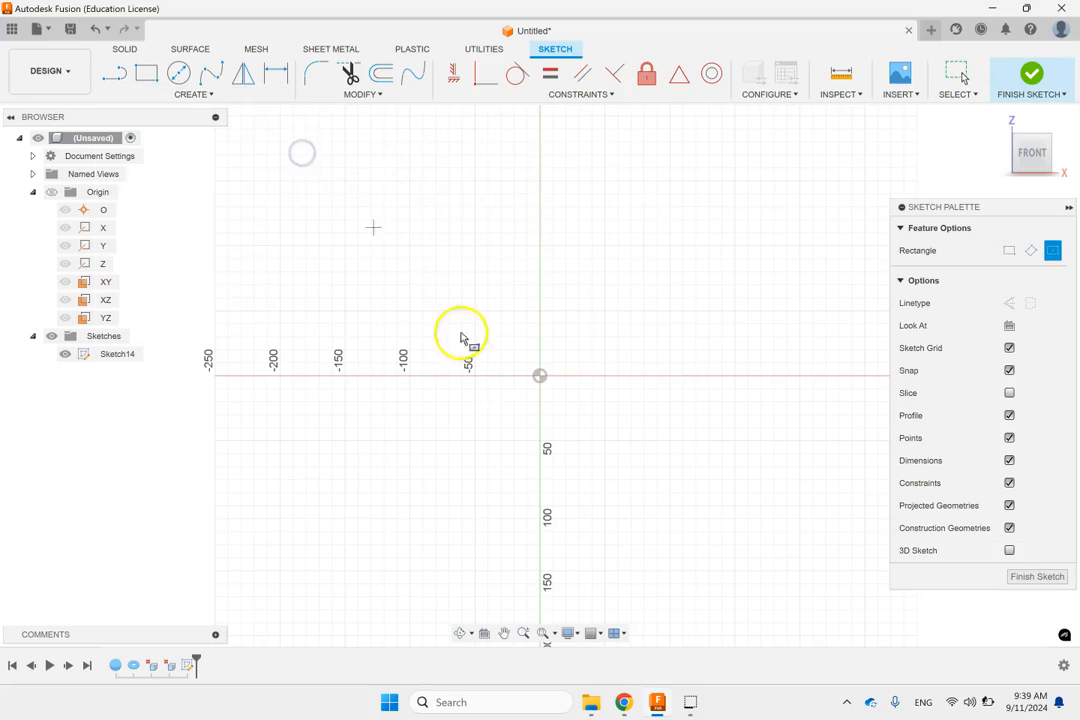
{"action": "left_click", "coordinate": [540, 376]}
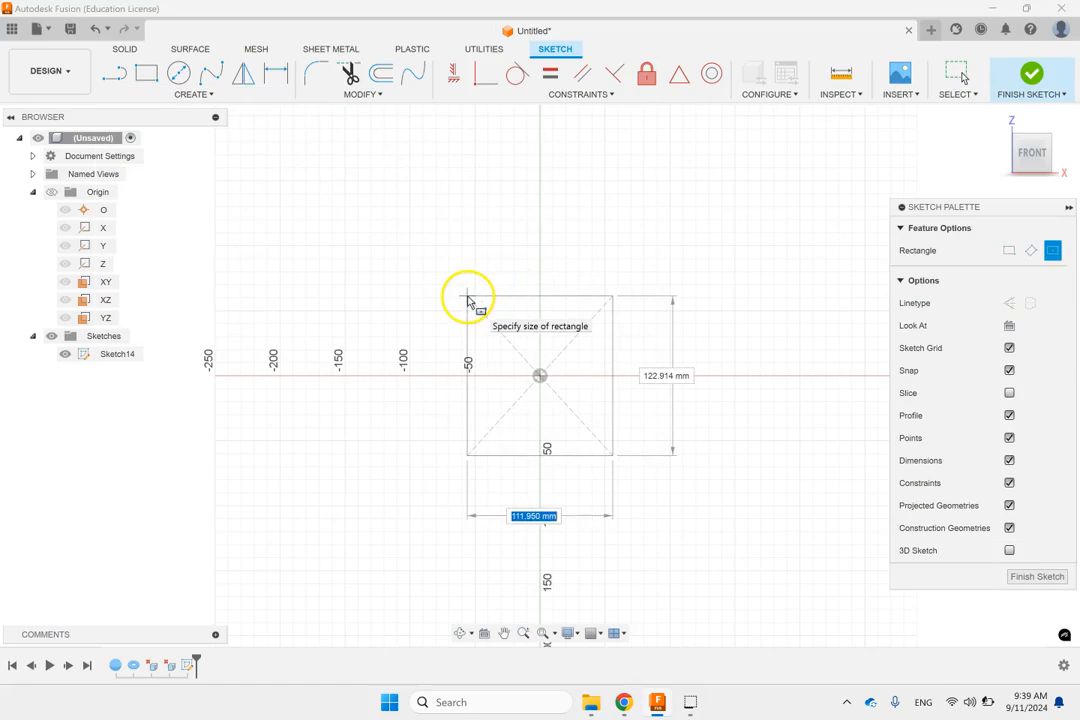
{"action": "left_click", "coordinate": [468, 300]}
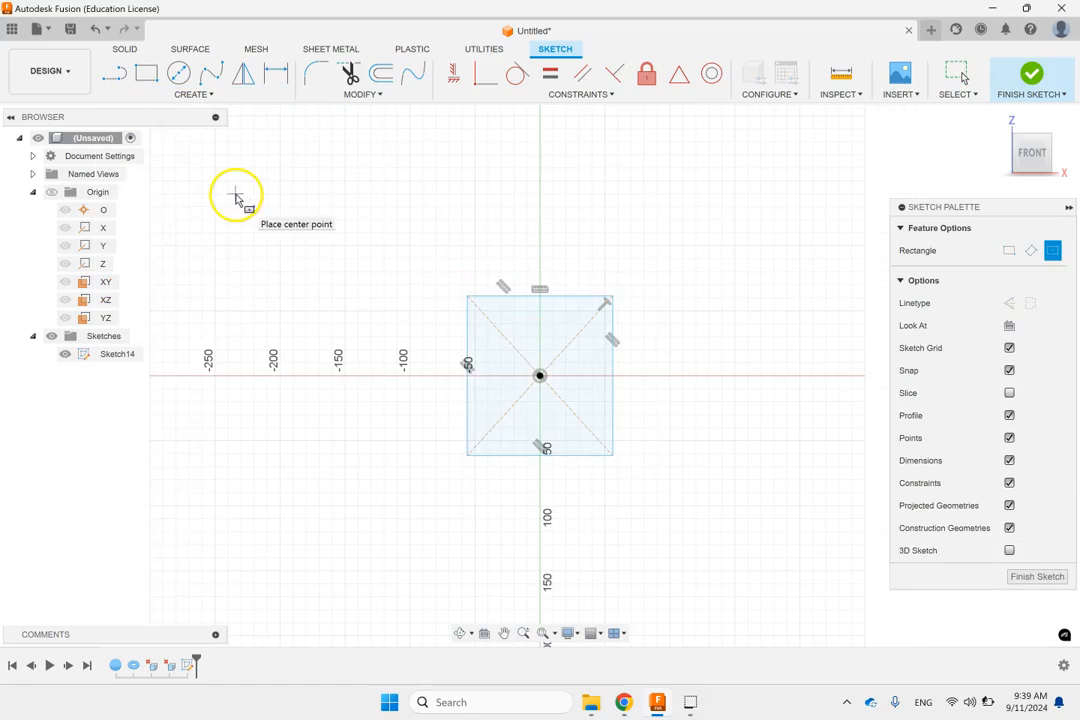
Step: Dimension the rectangle's upper edge to 100 mm
{"action": "key", "text": "d"}
{"action": "left_click", "coordinate": [518, 302]}
{"action": "left_click", "coordinate": [518, 250]}
{"action": "type", "text": "10"}
{"action": "key", "text": "Return"}
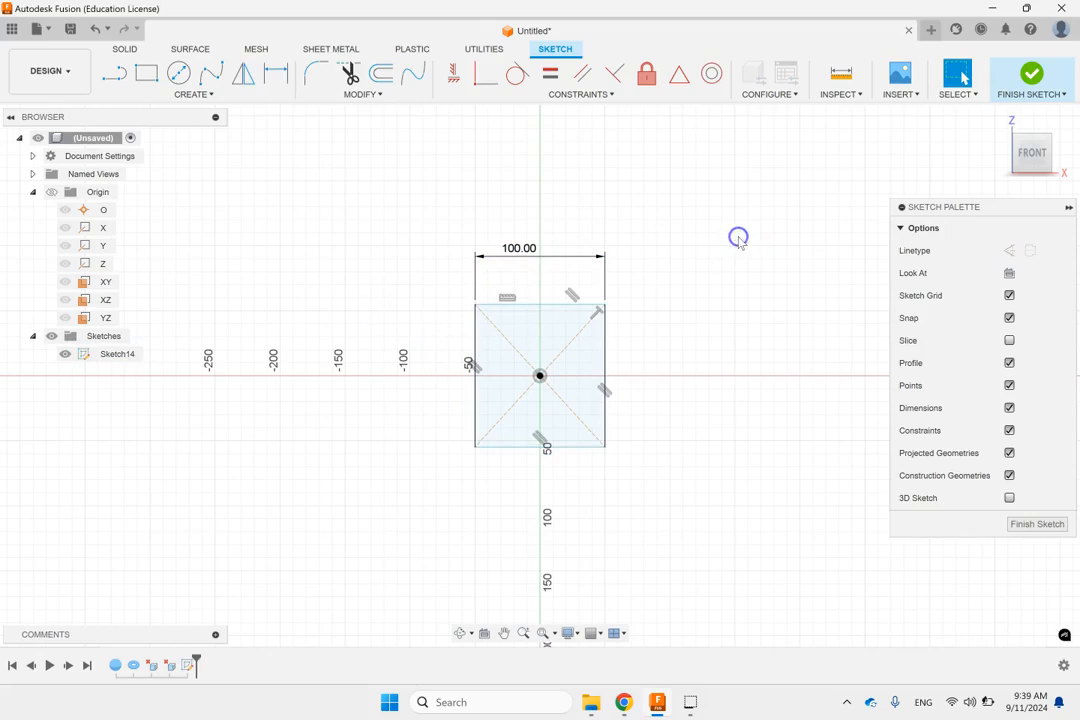
Step: Apply an Equal constraint to the rectangle's upper and right edges to make it square, and finish the sketch
{"action": "left_click", "coordinate": [903, 207]}
{"action": "left_click", "coordinate": [547, 303]}
{"action": "left_click", "coordinate": [605, 346], "text": "shift"}
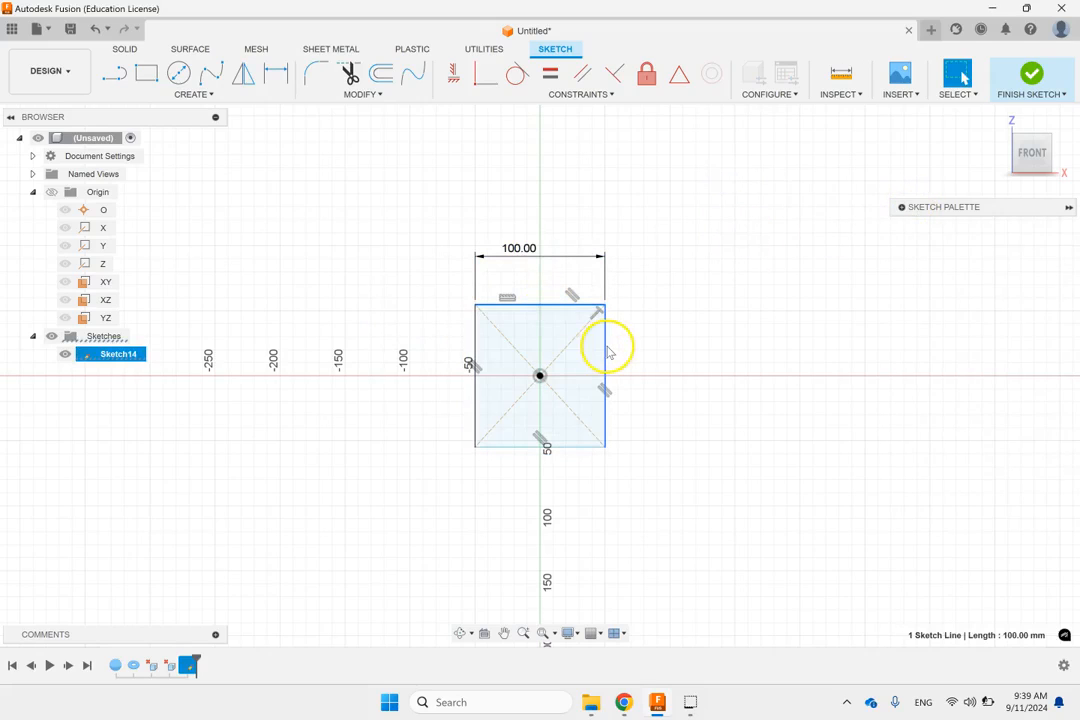
{"action": "left_click", "coordinate": [550, 76]}
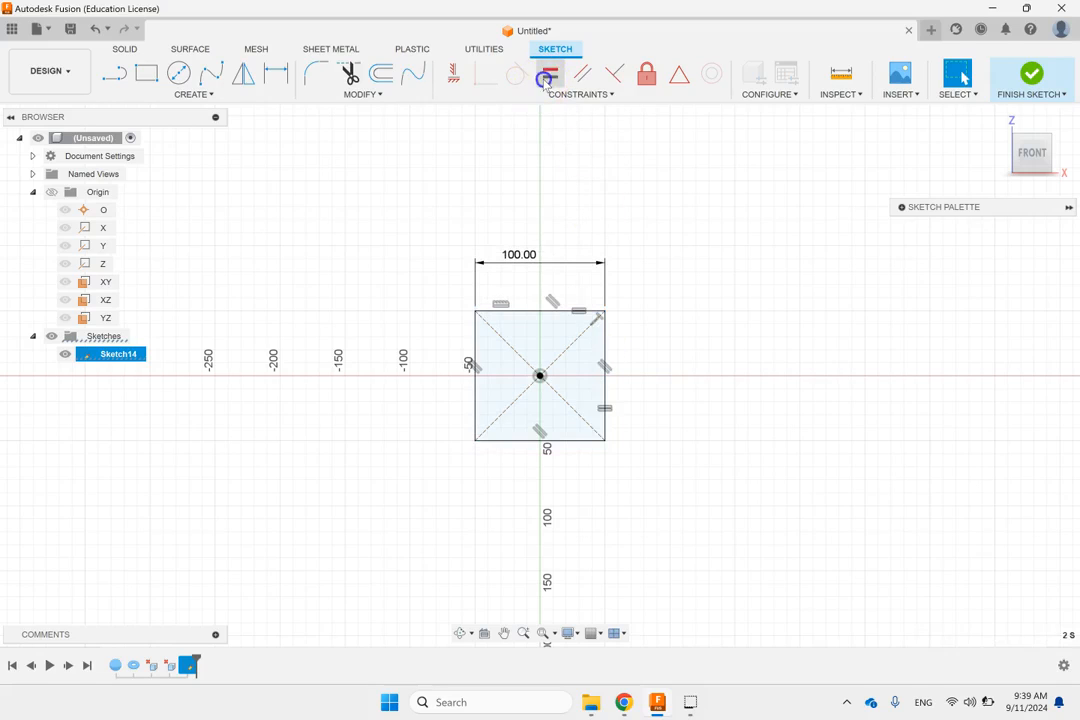
{"action": "left_click", "coordinate": [1031, 76]}
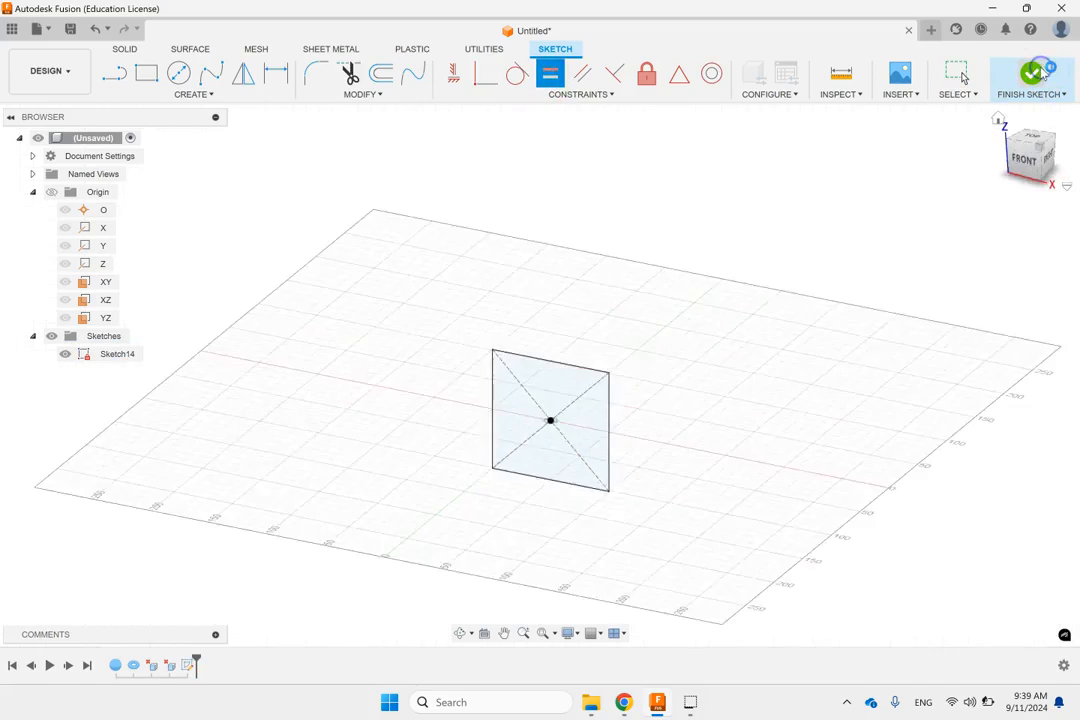
Step: Create a construction plane offset 150 mm from the XZ plane towards negative Y, in front of the square
{"action": "left_click", "coordinate": [105, 300]}
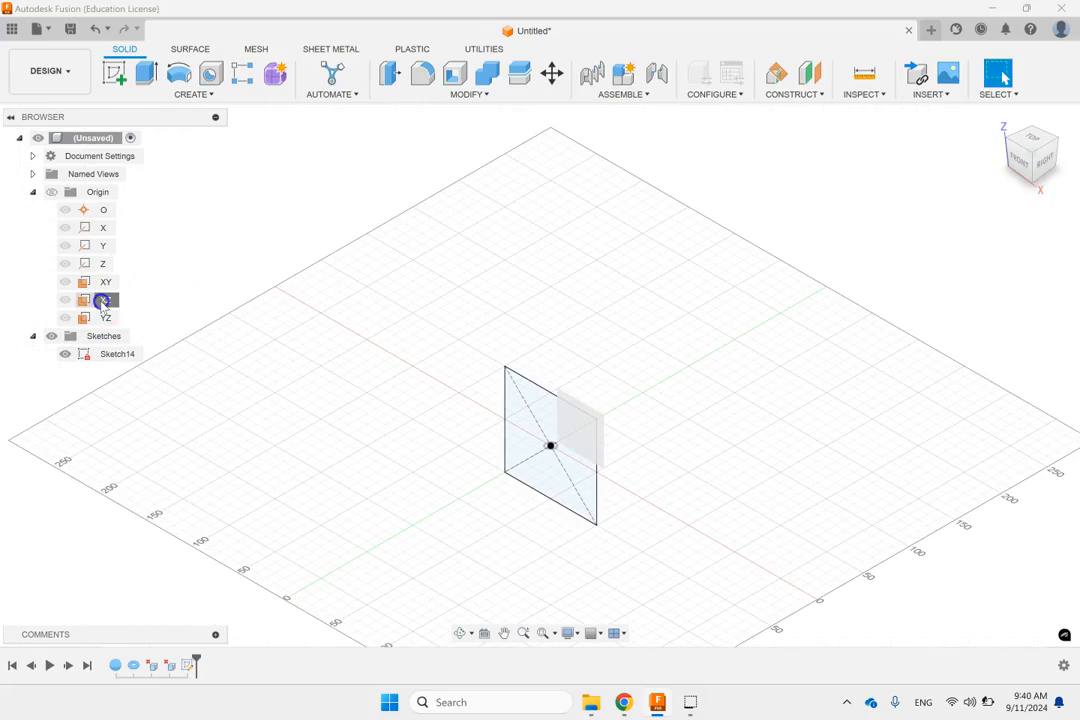
{"action": "left_click", "coordinate": [789, 94]}
{"action": "left_click", "coordinate": [795, 112]}
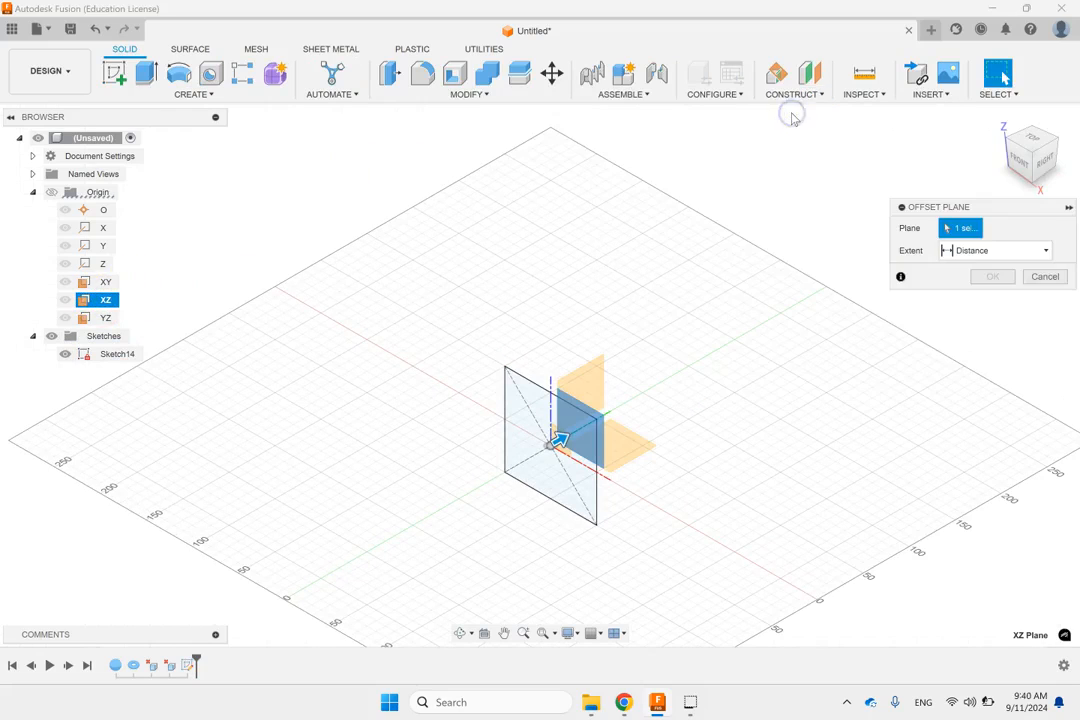
{"action": "left_click", "coordinate": [997, 254]}
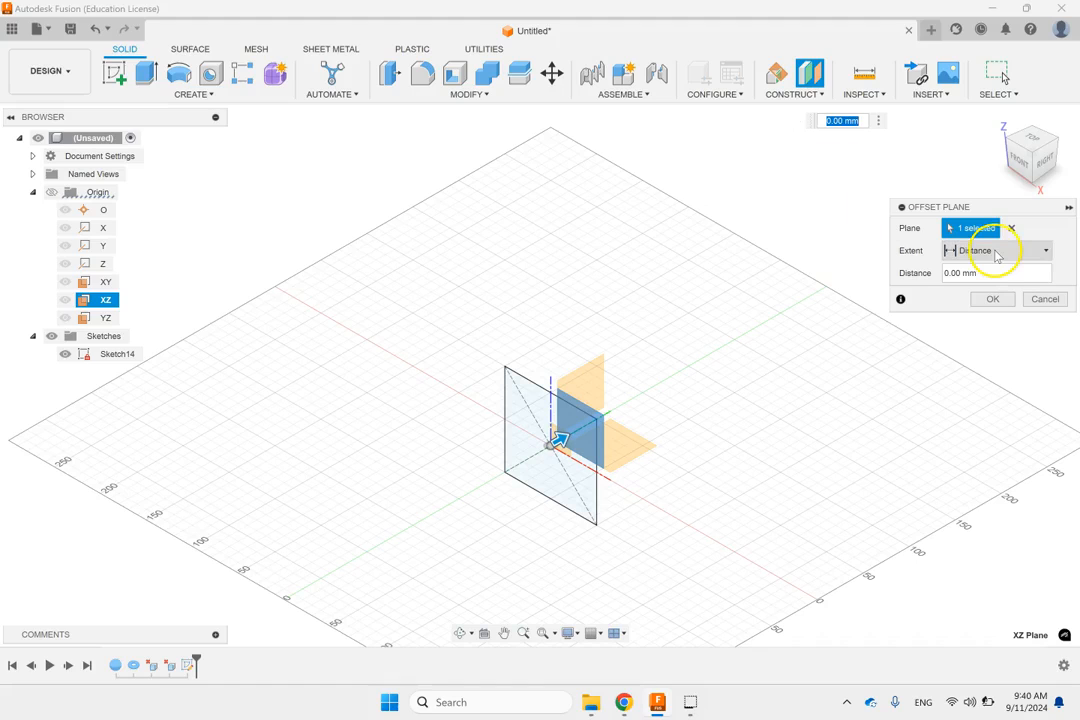
{"action": "left_click", "coordinate": [580, 435]}
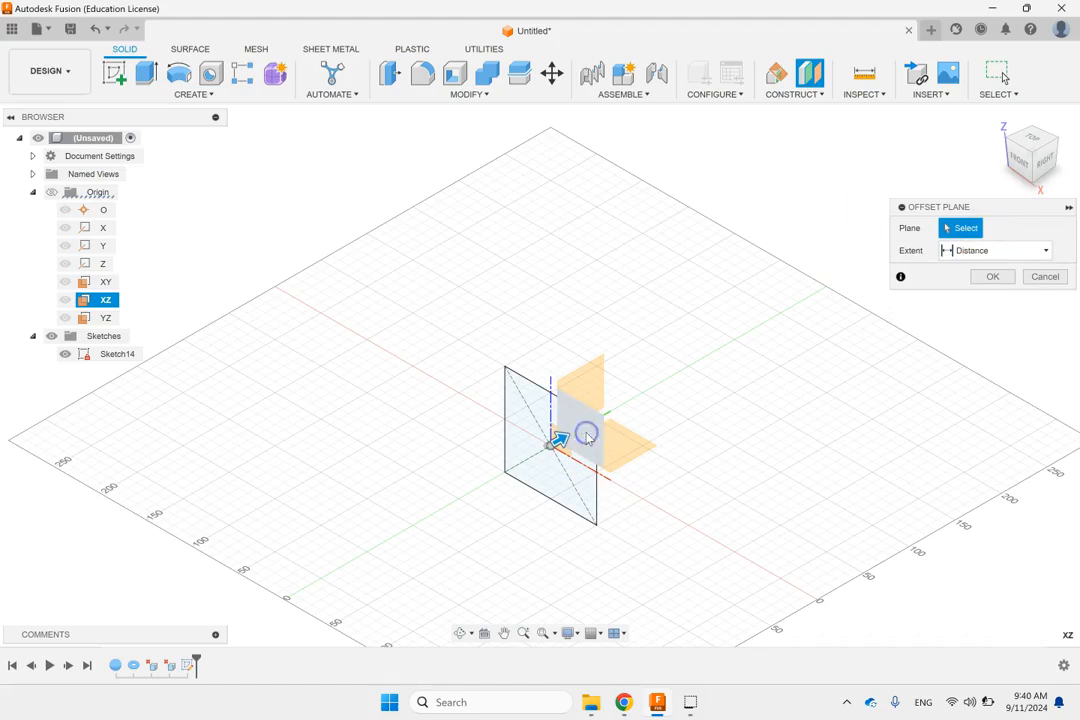
{"action": "left_click", "coordinate": [997, 252]}
{"action": "left_click", "coordinate": [997, 258]}
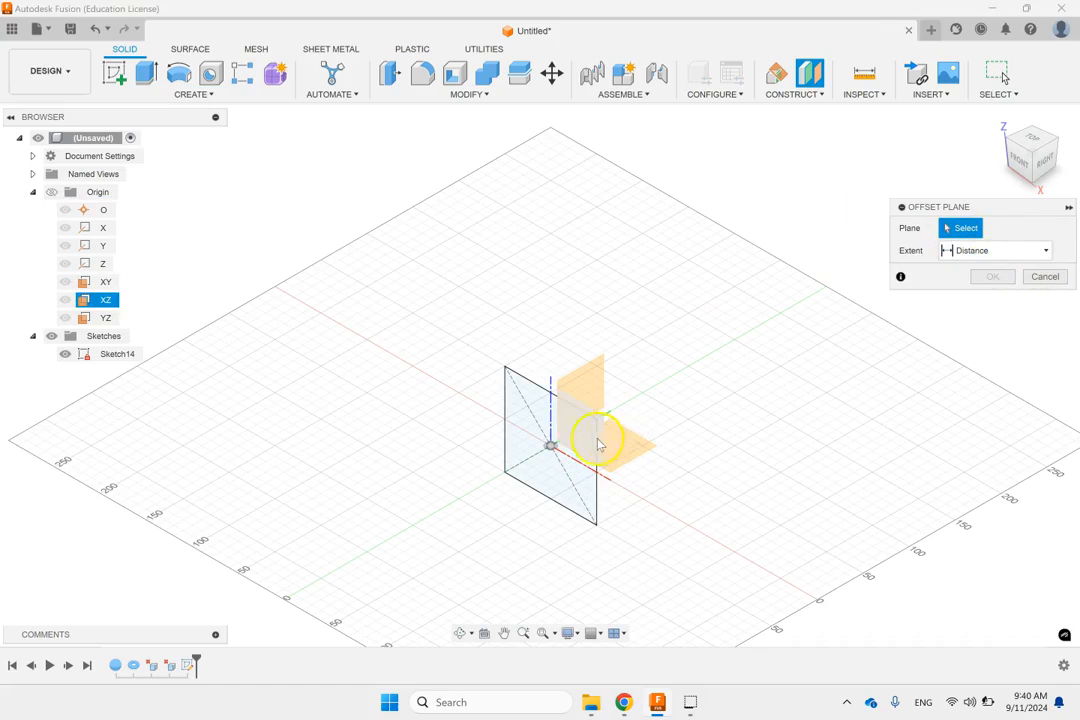
{"action": "left_click", "coordinate": [103, 301]}
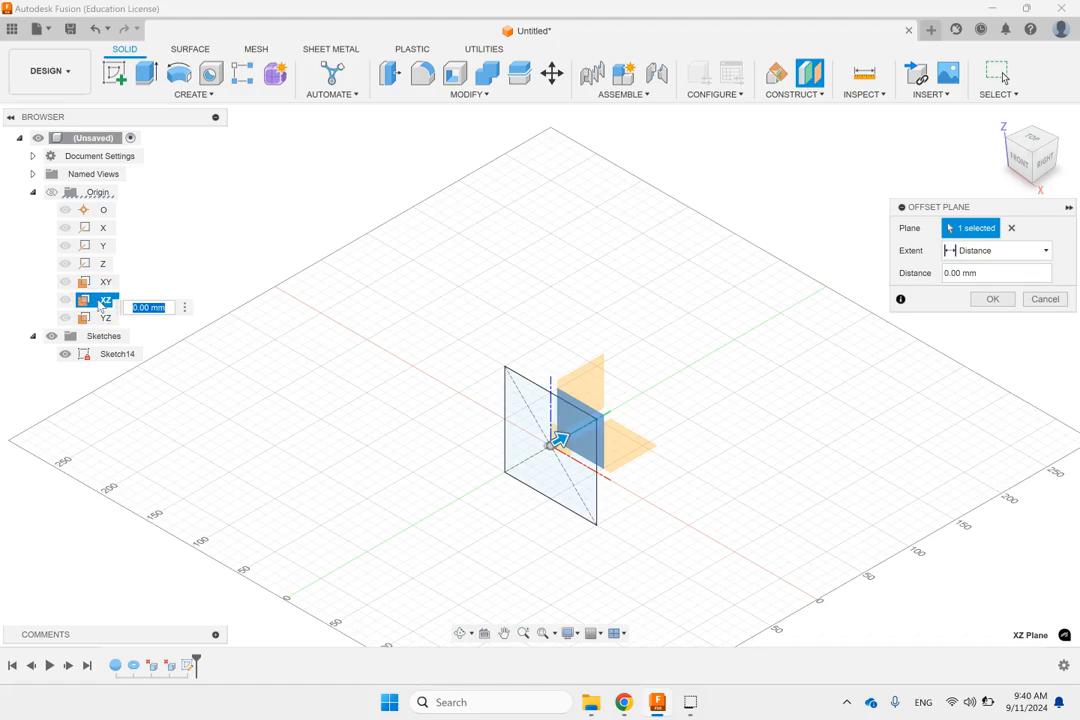
{"action": "left_click", "coordinate": [992, 277]}
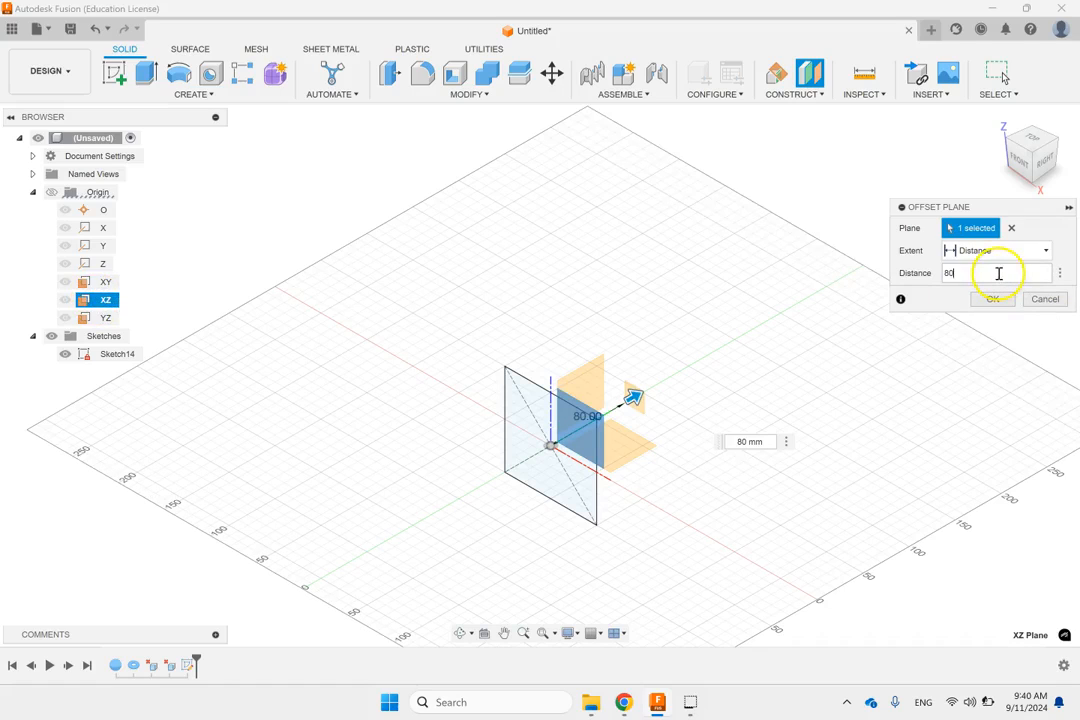
{"action": "type", "text": "150"}
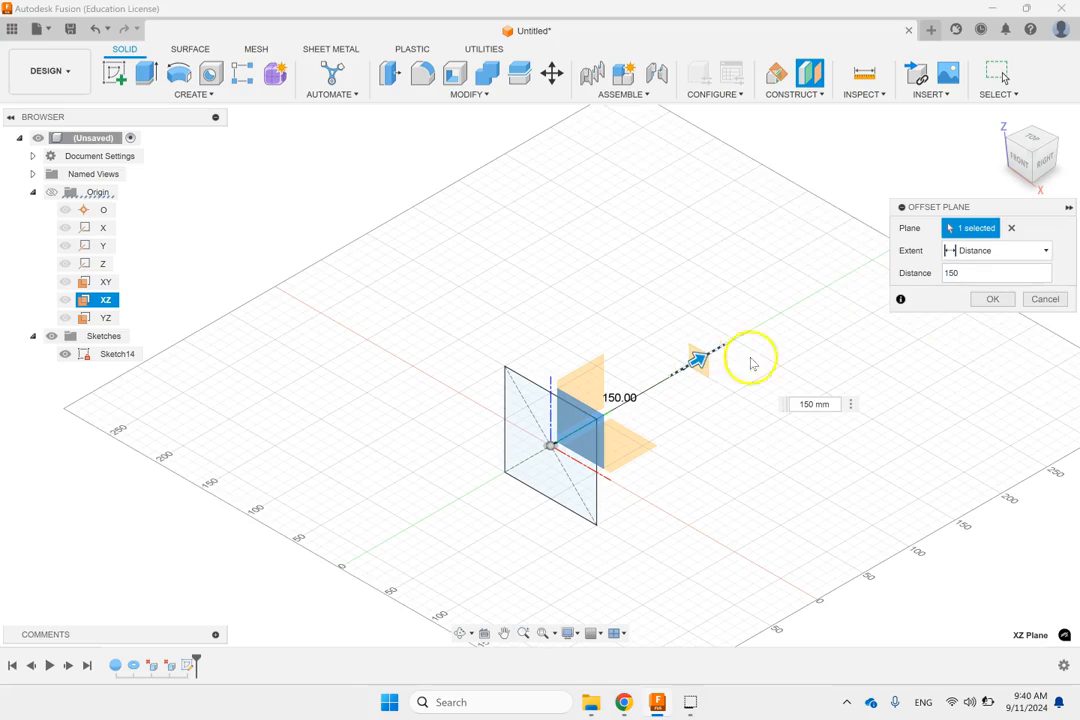
{"action": "left_click", "coordinate": [946, 274]}
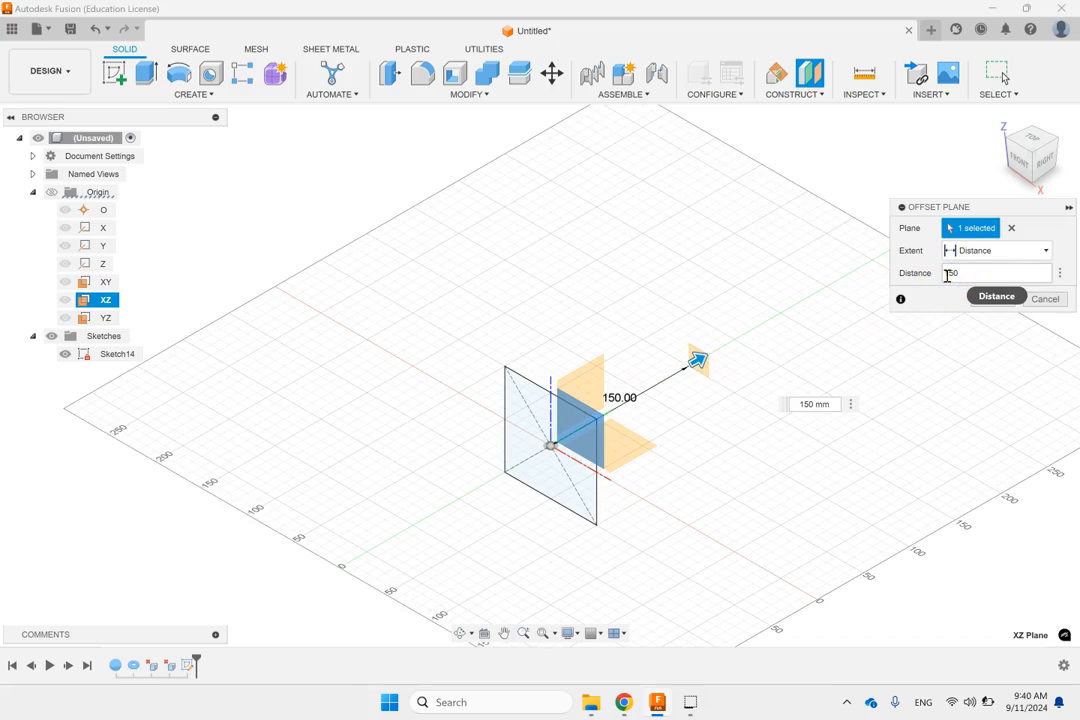
{"action": "left_click", "coordinate": [997, 299]}
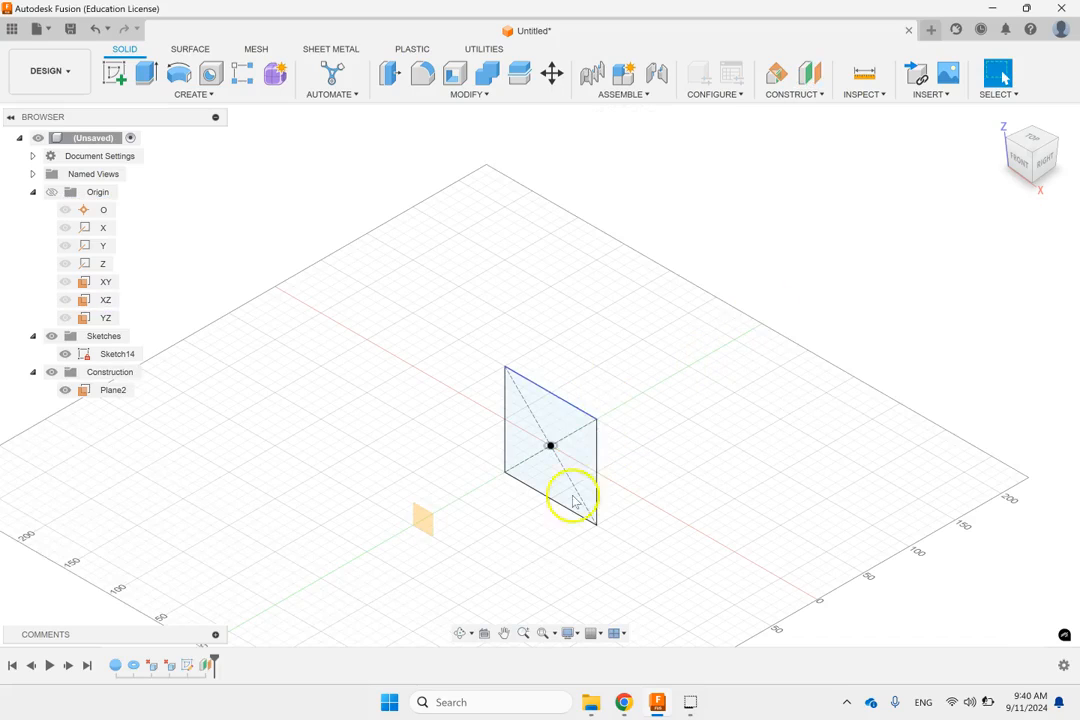
Step: Start a sketch on the new offset plane and draw a center circle on the origin, inside the square's outline
{"action": "left_click", "coordinate": [423, 517]}
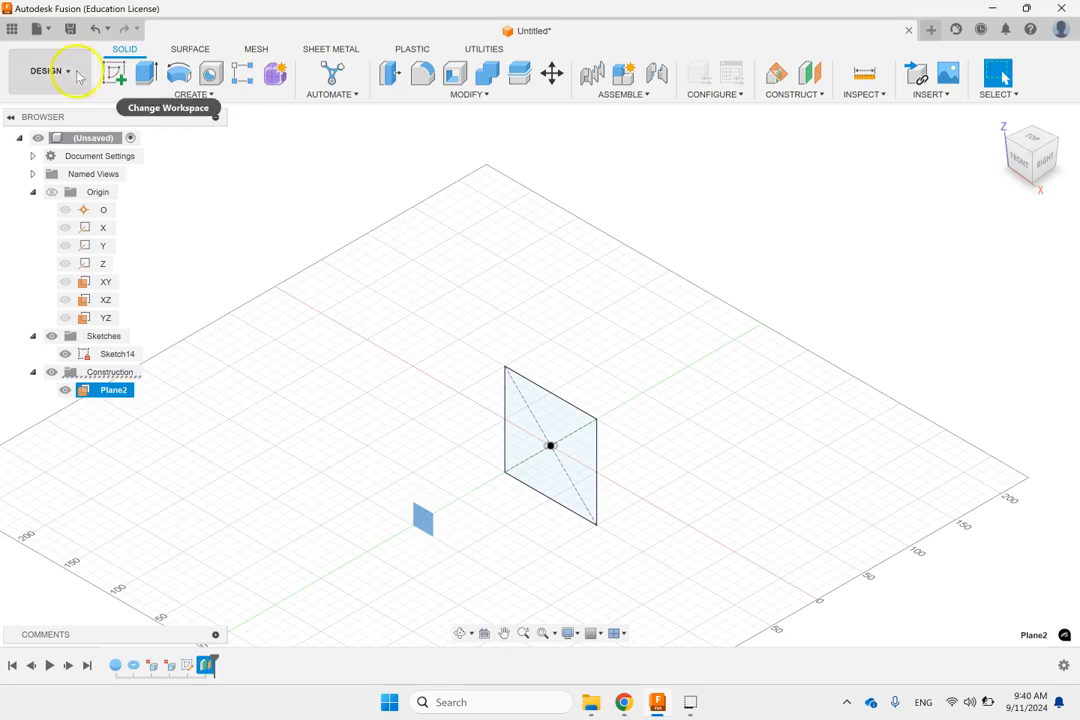
{"action": "left_click", "coordinate": [114, 73]}
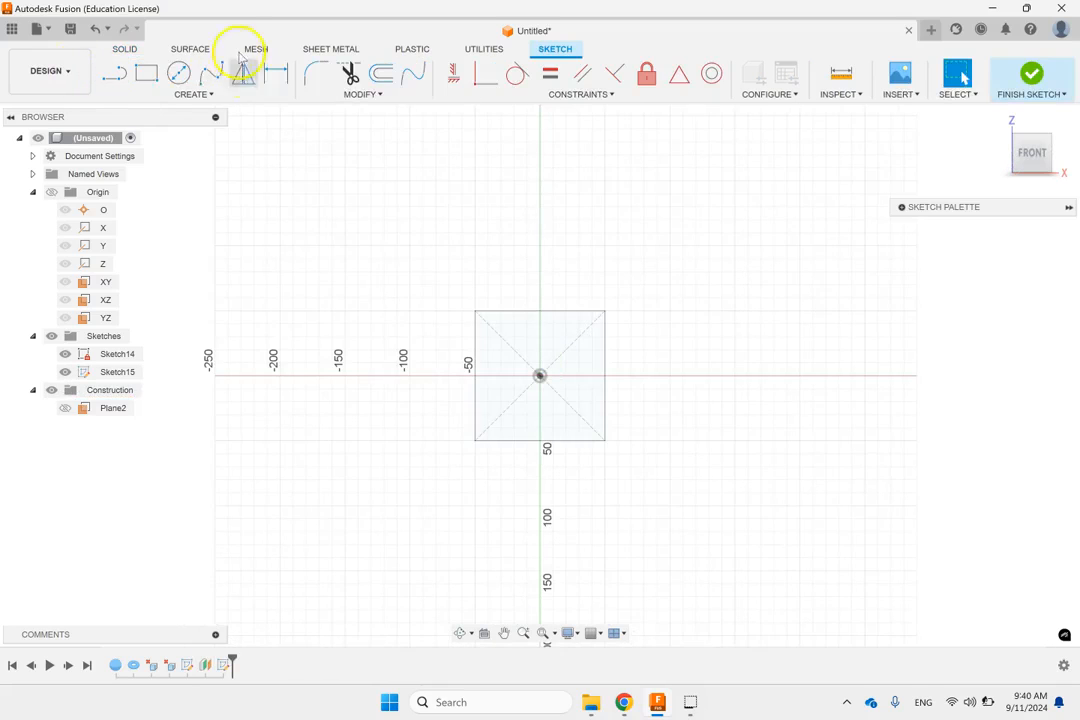
{"action": "left_click", "coordinate": [178, 73]}
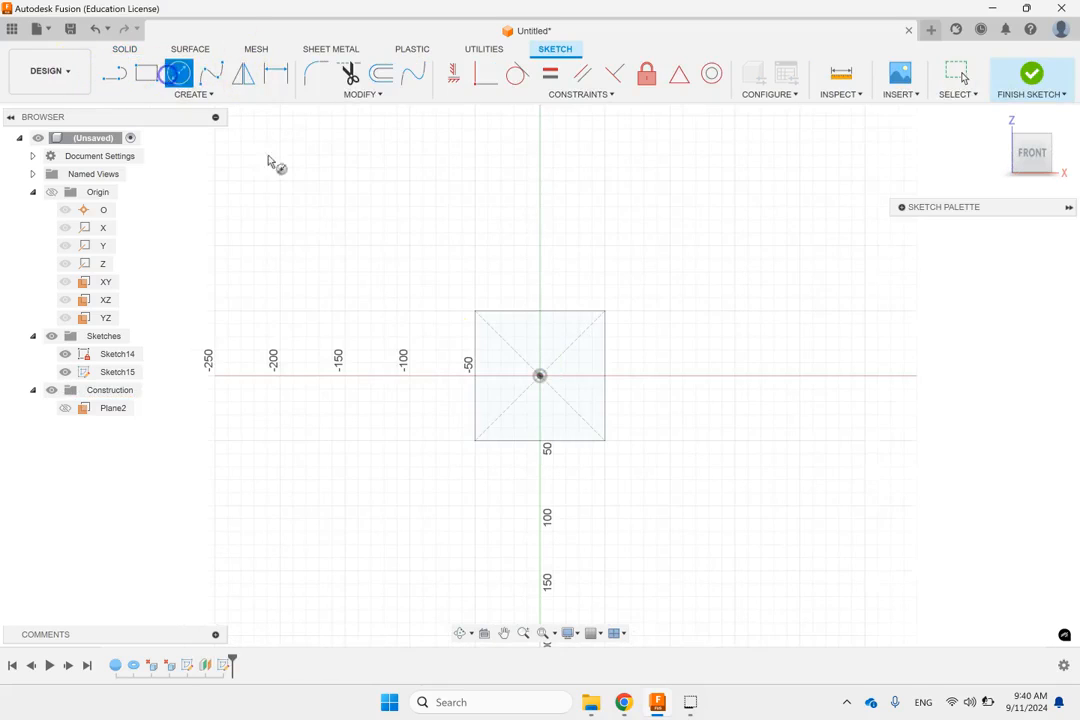
{"action": "left_click", "coordinate": [540, 376]}
{"action": "left_click", "coordinate": [537, 342]}
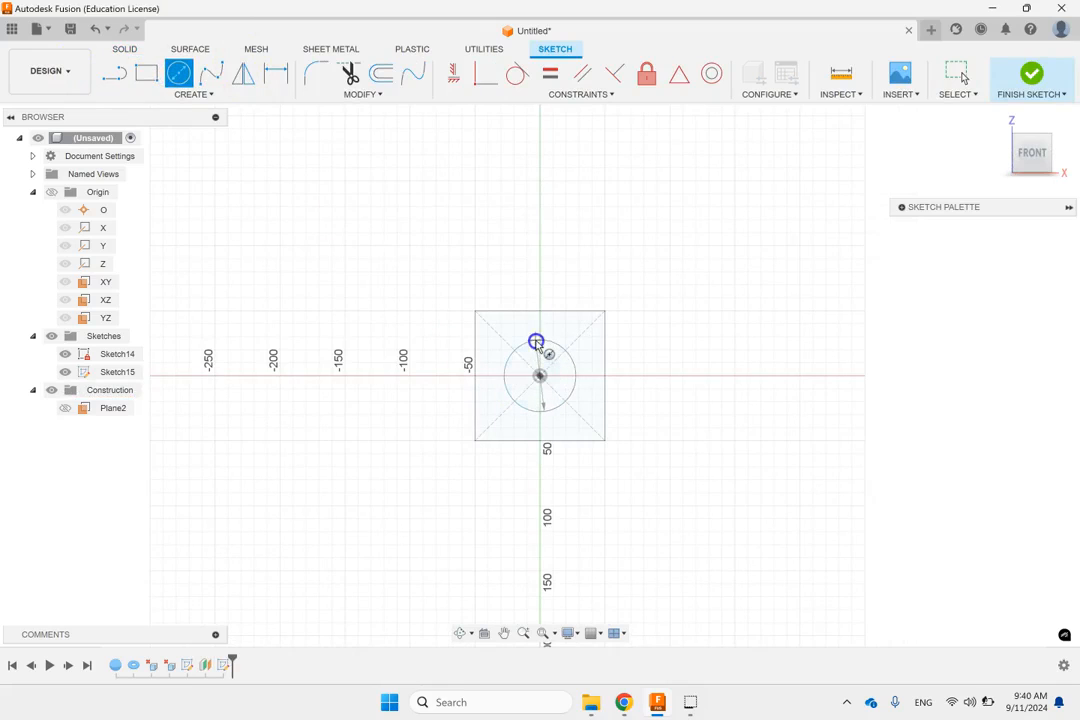
Step: Dimension the circle's diameter to 50 mm and finish the sketch
{"action": "key", "text": "d"}
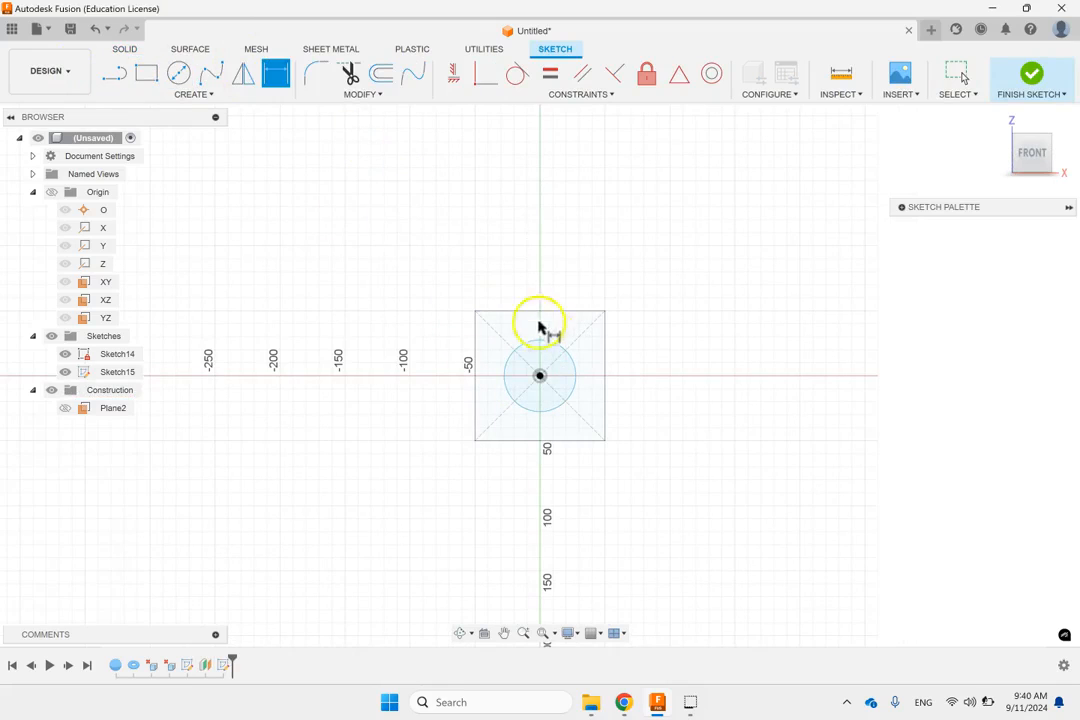
{"action": "left_click", "coordinate": [571, 363]}
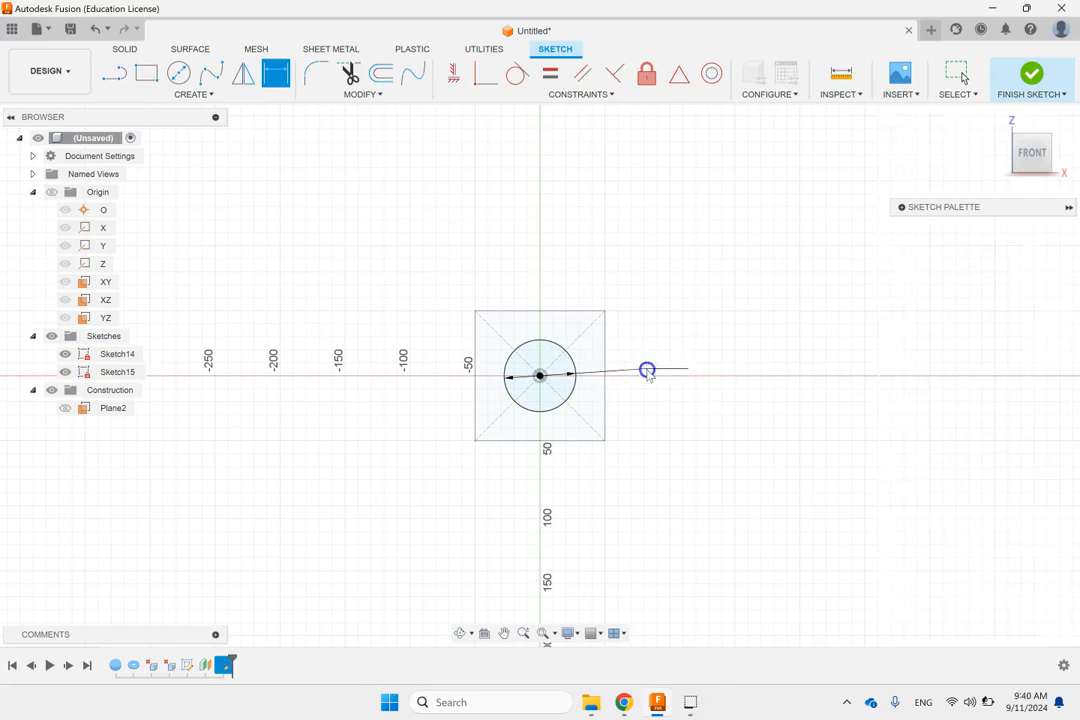
{"action": "left_click", "coordinate": [647, 370]}
{"action": "type", "text": "50"}
{"action": "key", "text": "Return"}
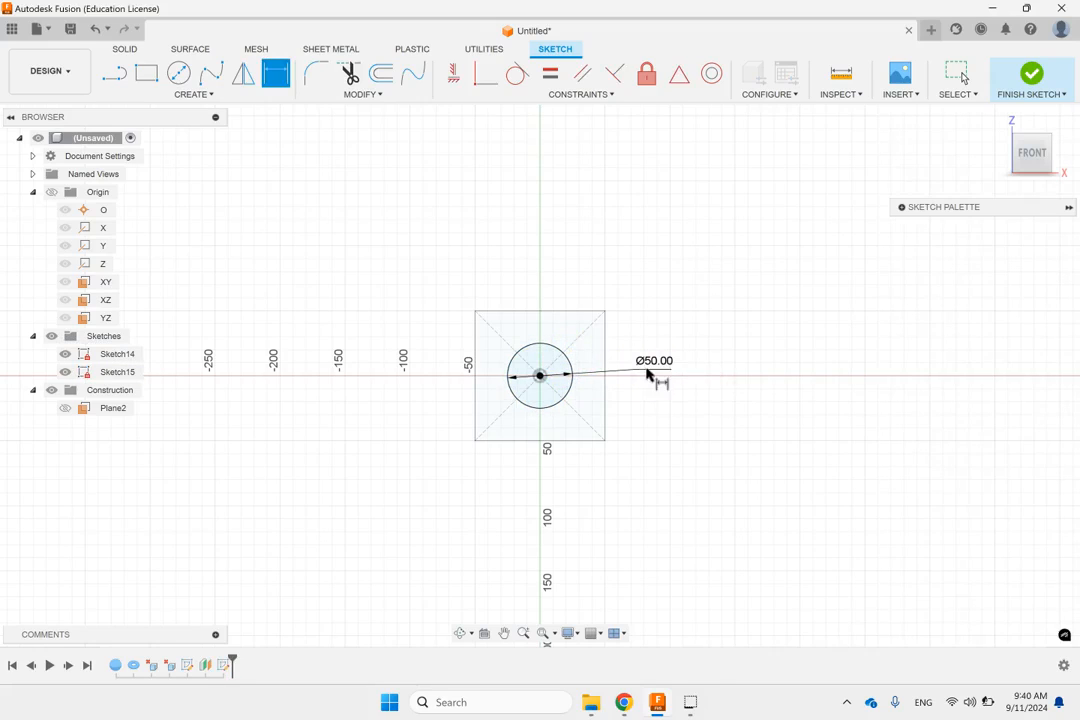
{"action": "left_click", "coordinate": [1016, 86]}
Step: Set up a Loft from the square profile to the circle profile as a new body
{"action": "left_click", "coordinate": [996, 120]}
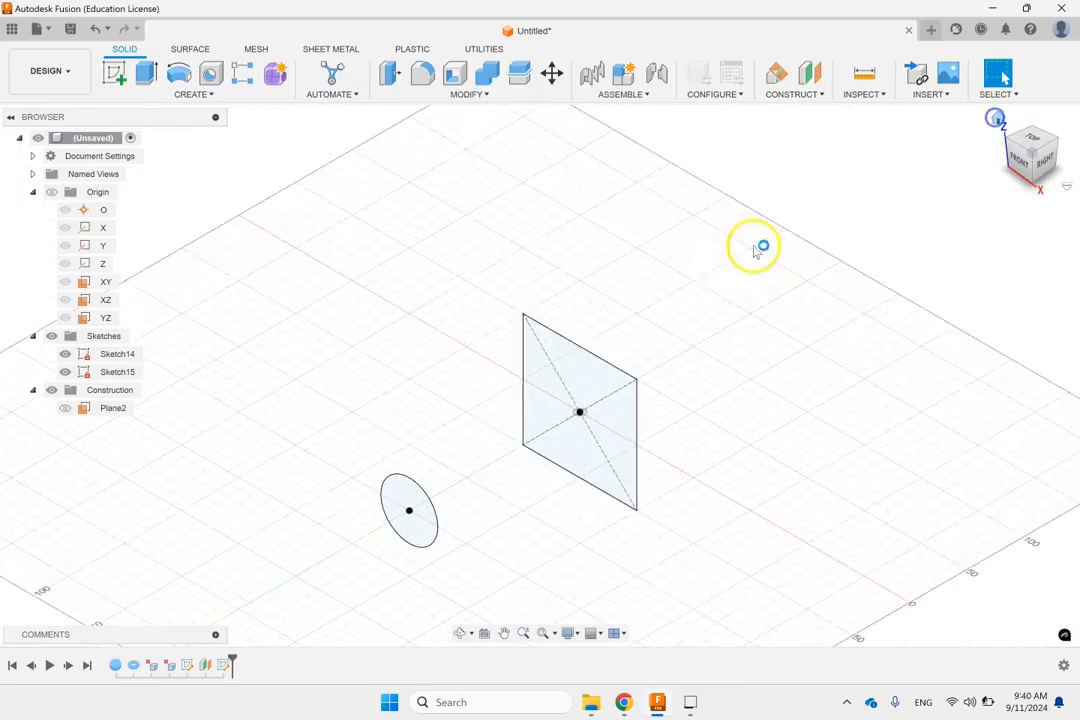
{"action": "scroll", "coordinate": [950, 293], "scroll_direction": "down", "scroll_amount": 2}
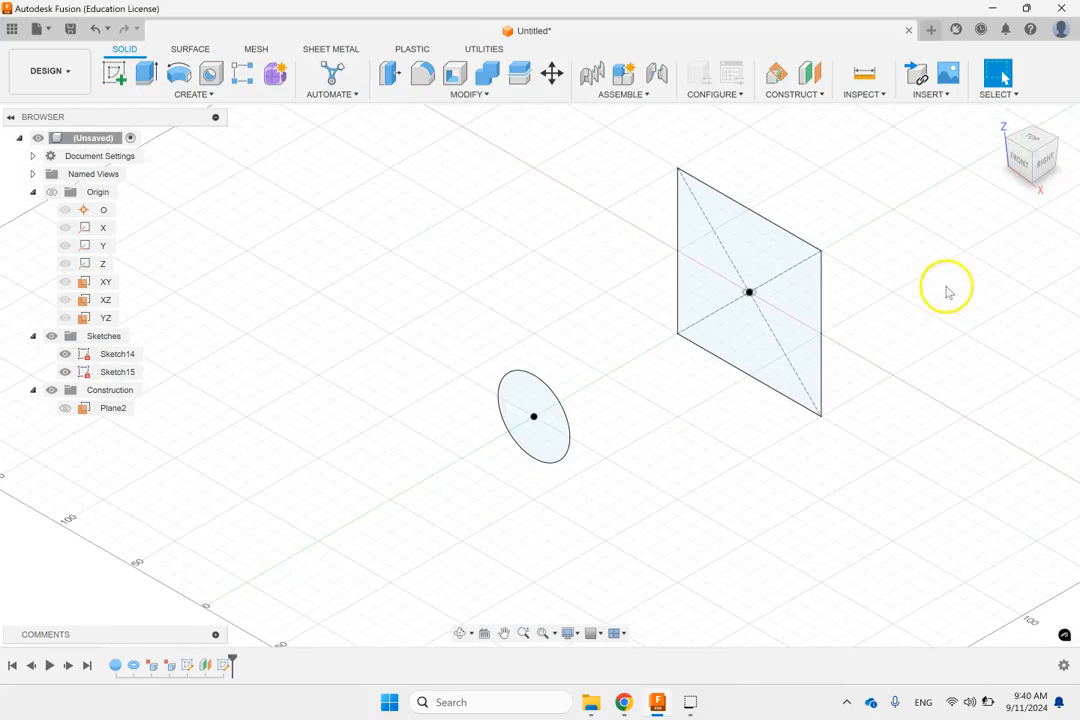
{"action": "left_click", "coordinate": [189, 97]}
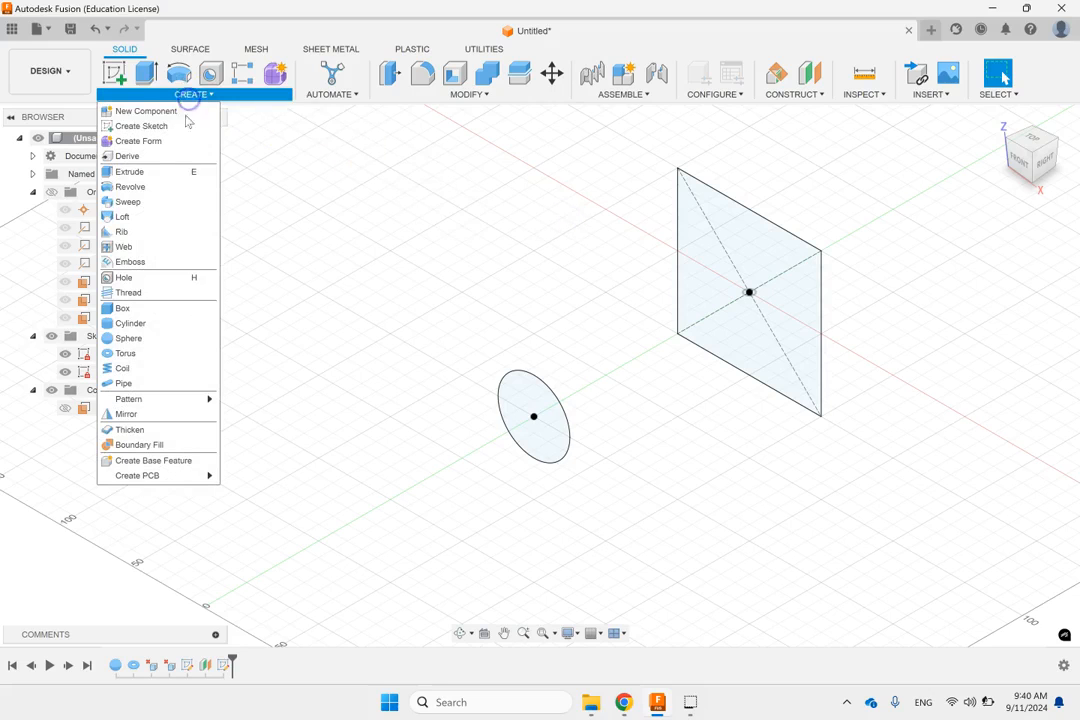
{"action": "left_click", "coordinate": [126, 217]}
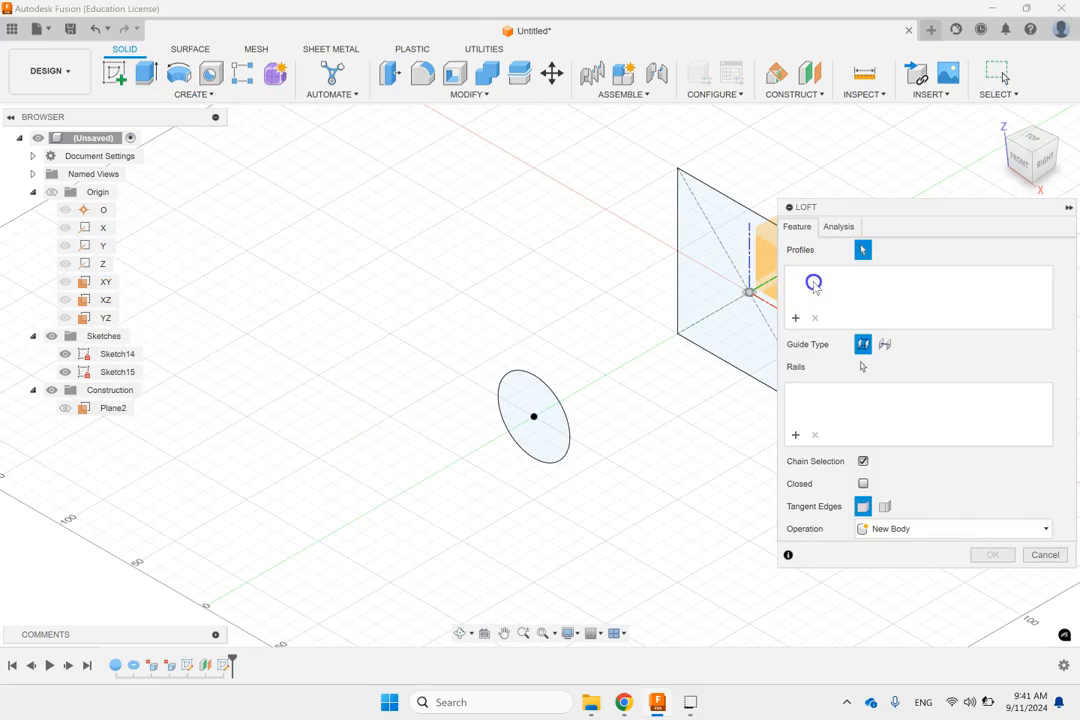
{"action": "left_click", "coordinate": [725, 215]}
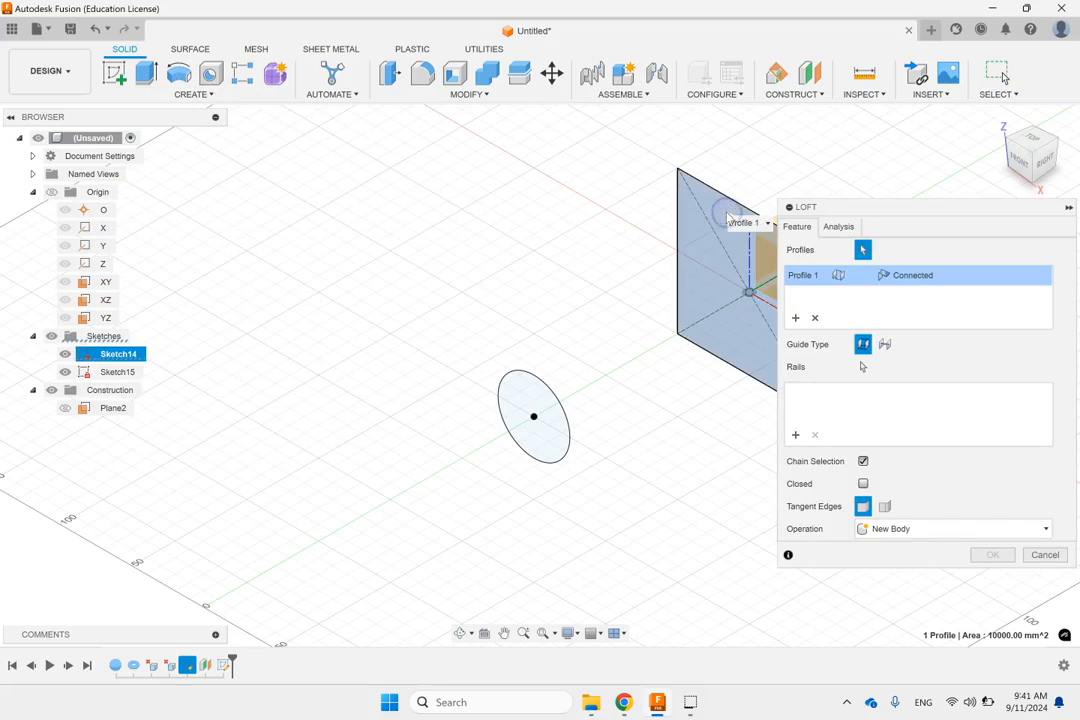
{"action": "left_click", "coordinate": [533, 390]}
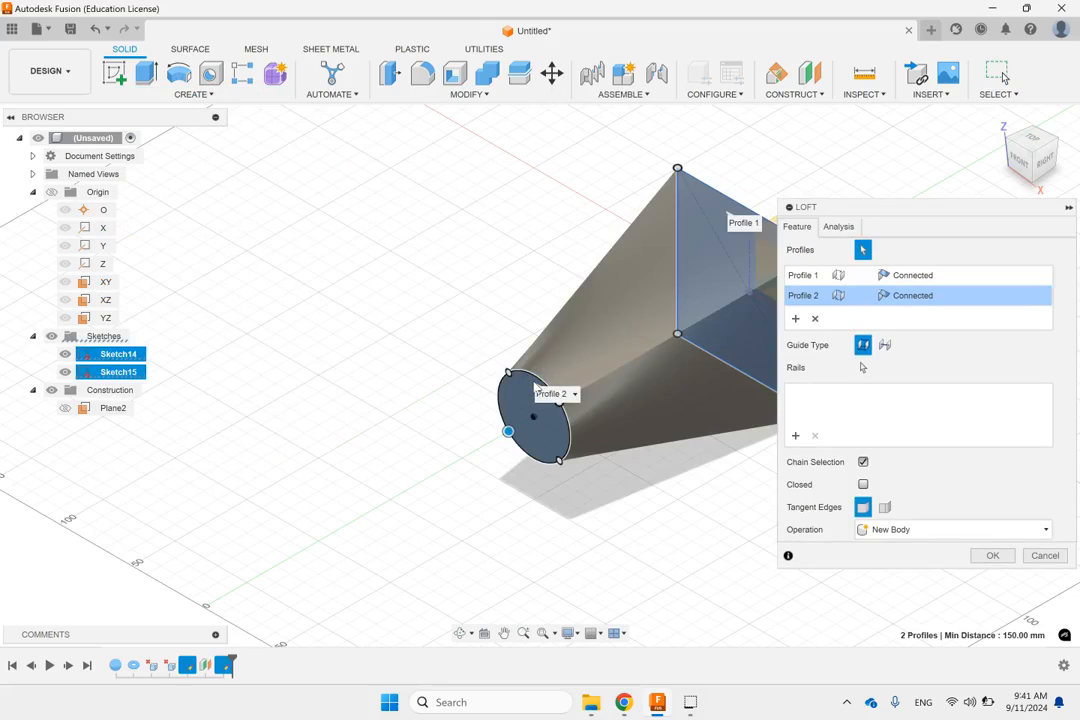
{"action": "left_click_drag", "start_coordinate": [868, 207], "coordinate": [256, 173]}
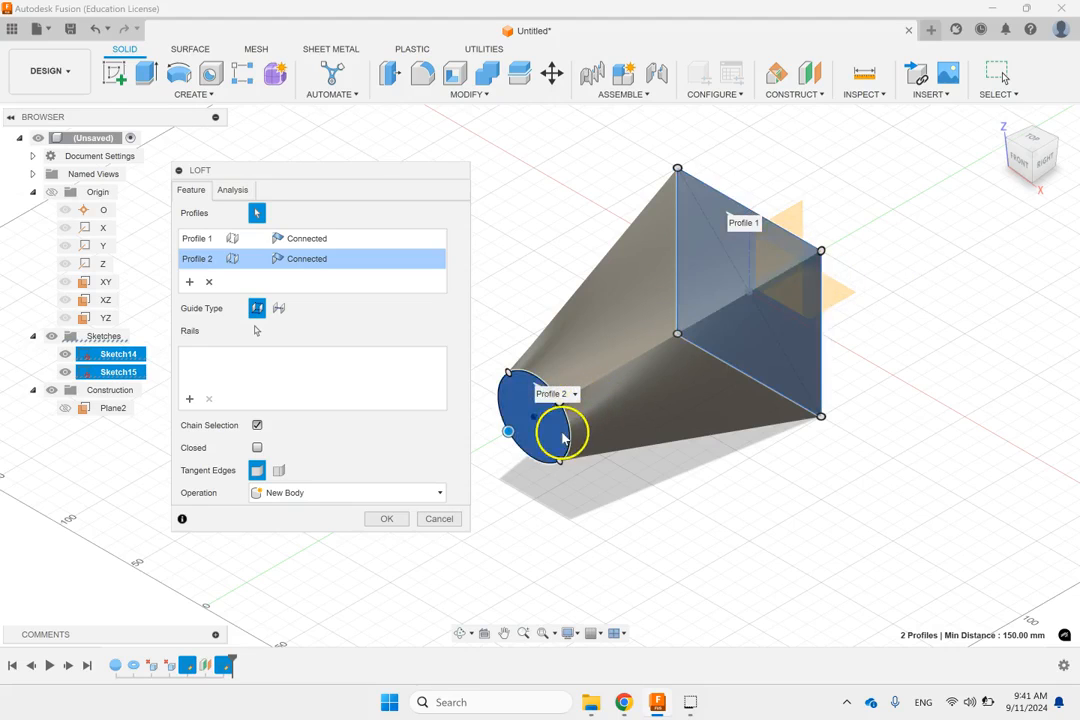
Step: Shift the loft's connection points on the circle to its bottom, right, top and left quarter positions, and confirm the loft
{"action": "scroll", "coordinate": [563, 437], "scroll_direction": "up", "scroll_amount": 1}
{"action": "scroll", "coordinate": [555, 436], "scroll_direction": "up", "scroll_amount": 1}
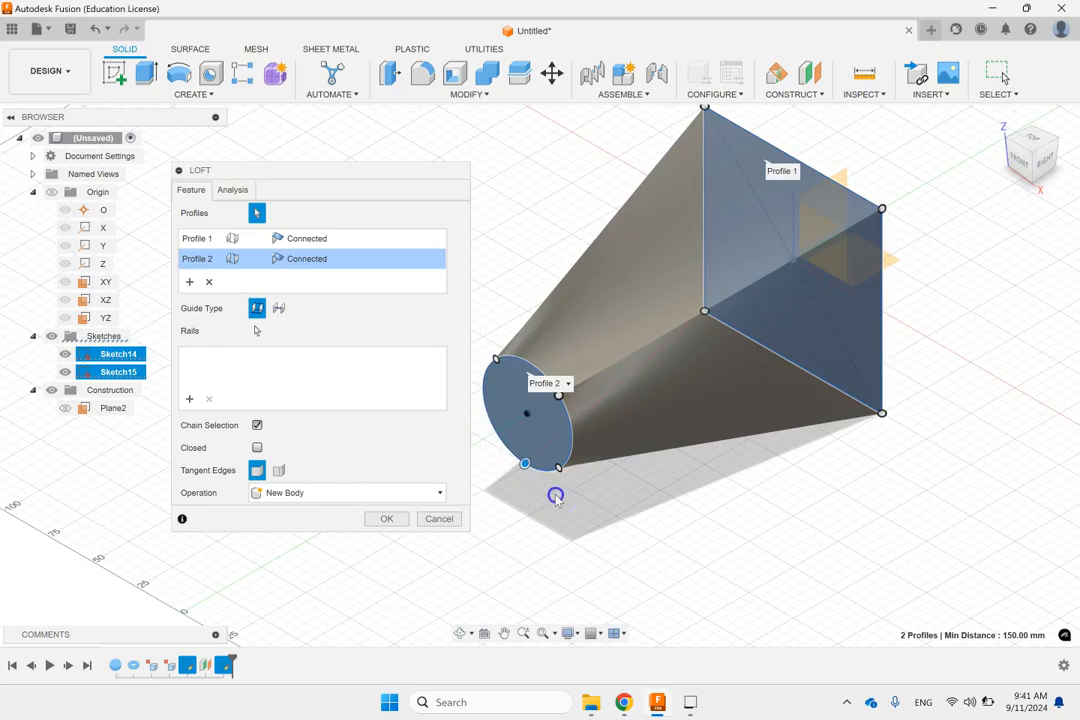
{"action": "middle_click_drag", "start_coordinate": [627, 482], "coordinate": [684, 450], "text": "shift"}
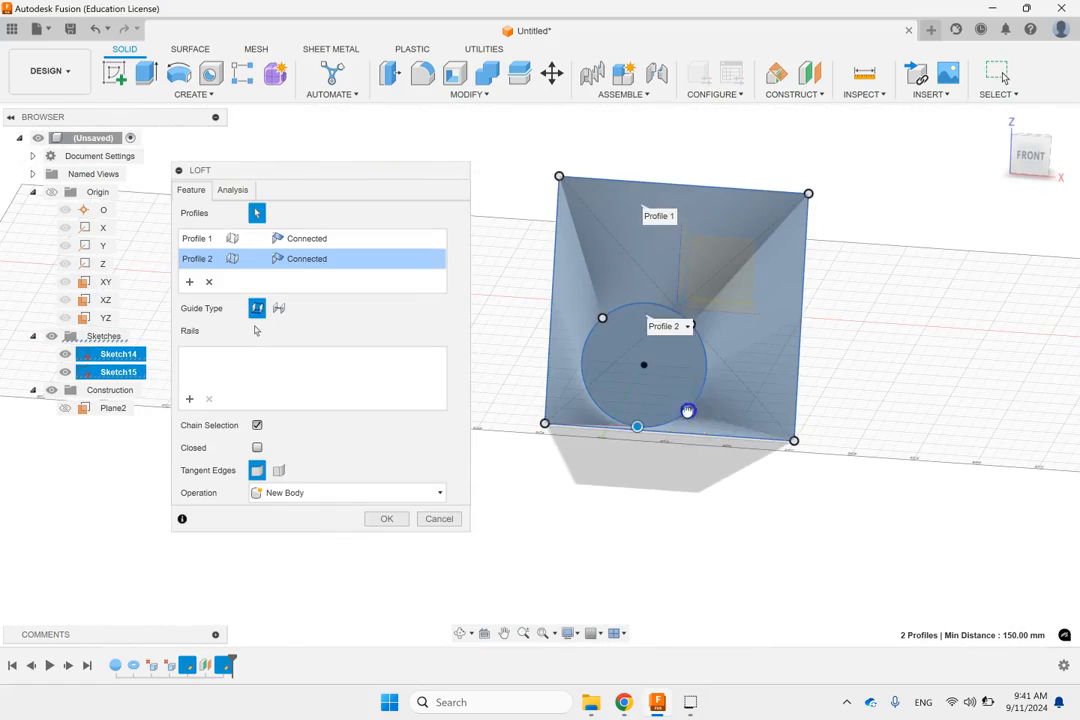
{"action": "left_click", "coordinate": [697, 320]}
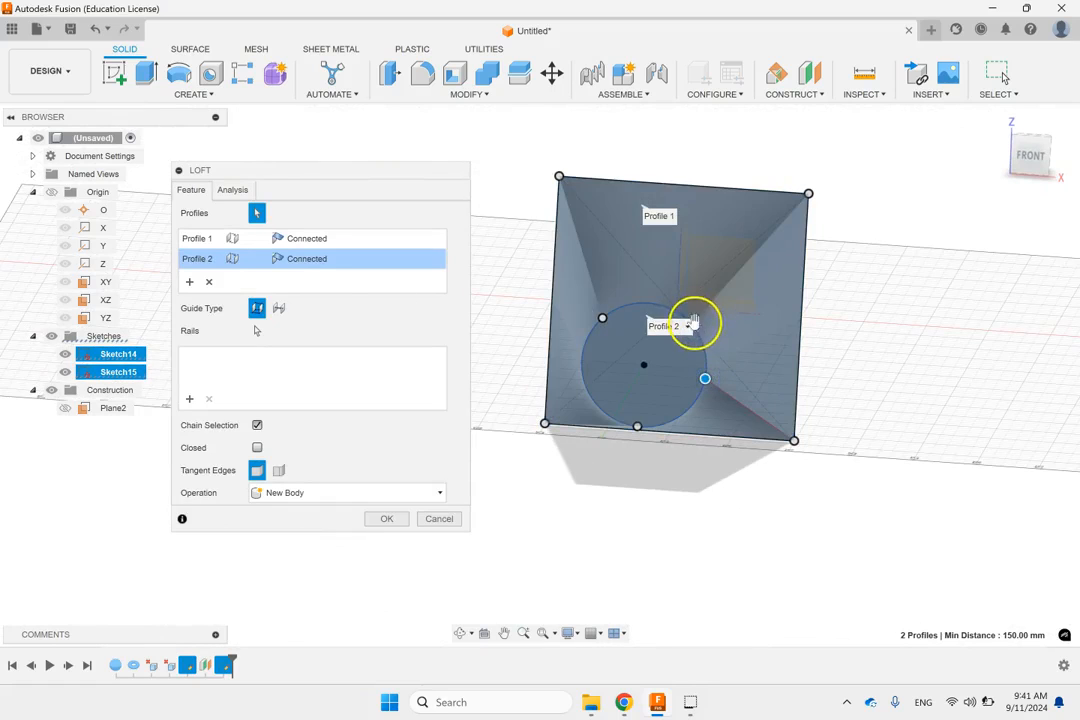
{"action": "left_click_drag", "start_coordinate": [660, 298], "coordinate": [584, 358]}
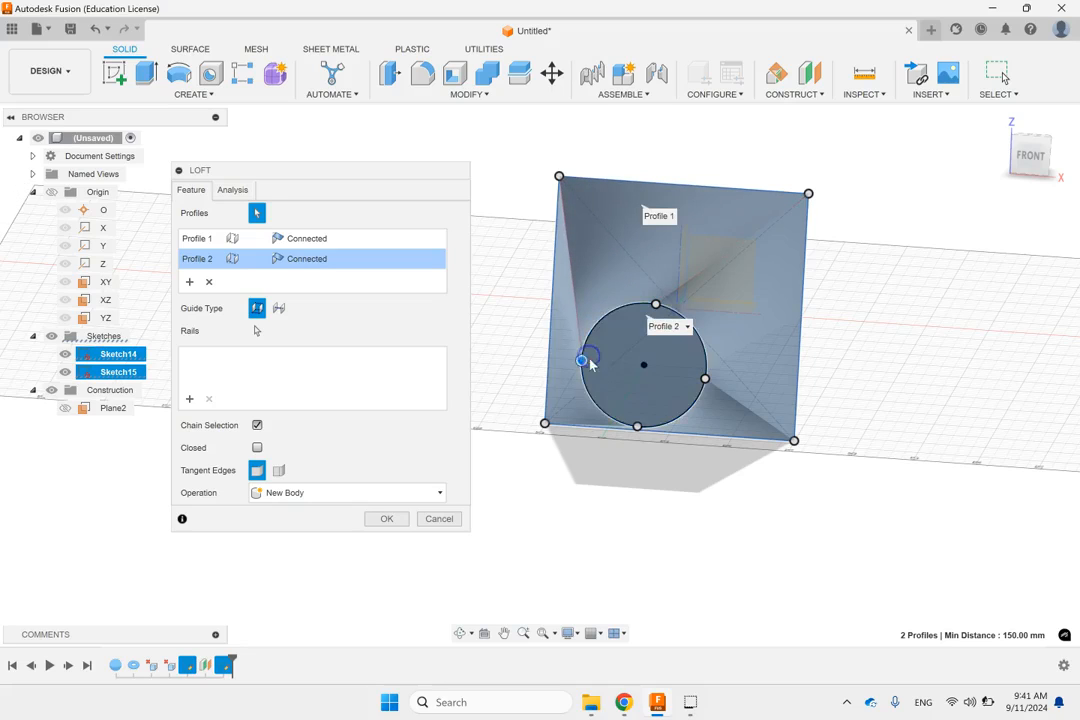
{"action": "left_click", "coordinate": [386, 519]}
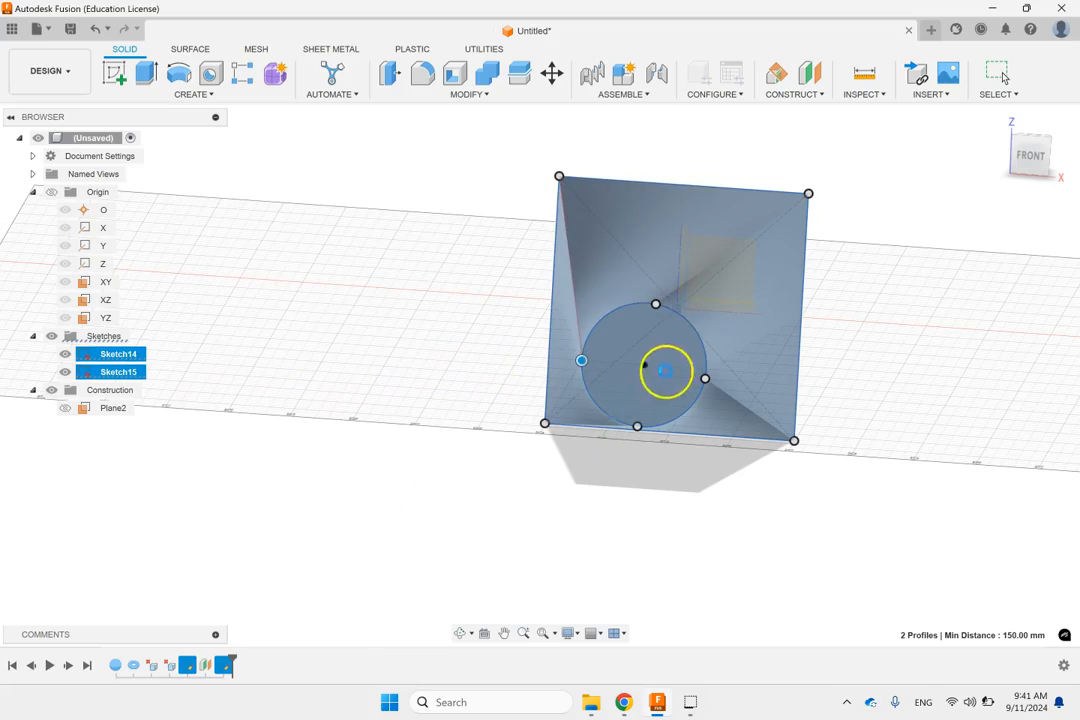
{"action": "left_click", "coordinate": [964, 280]}
{"action": "left_click", "coordinate": [997, 119]}
{"action": "middle_click_drag", "start_coordinate": [797, 360], "coordinate": [778, 342], "text": "shift"}
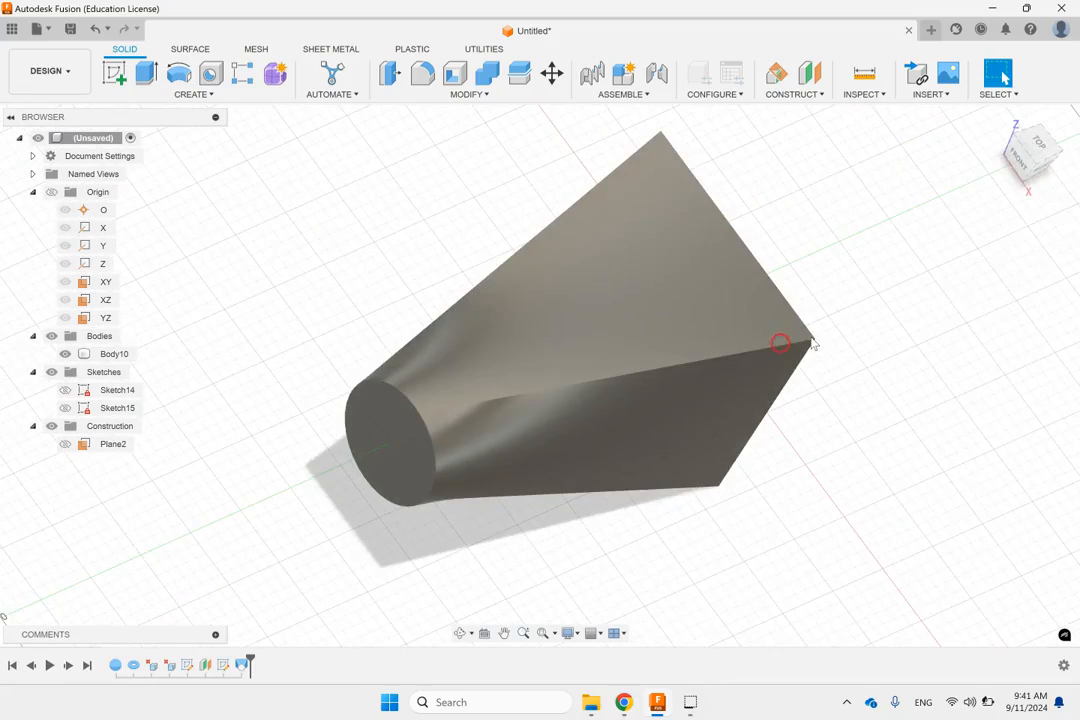
{"action": "left_click", "coordinate": [1035, 148]}
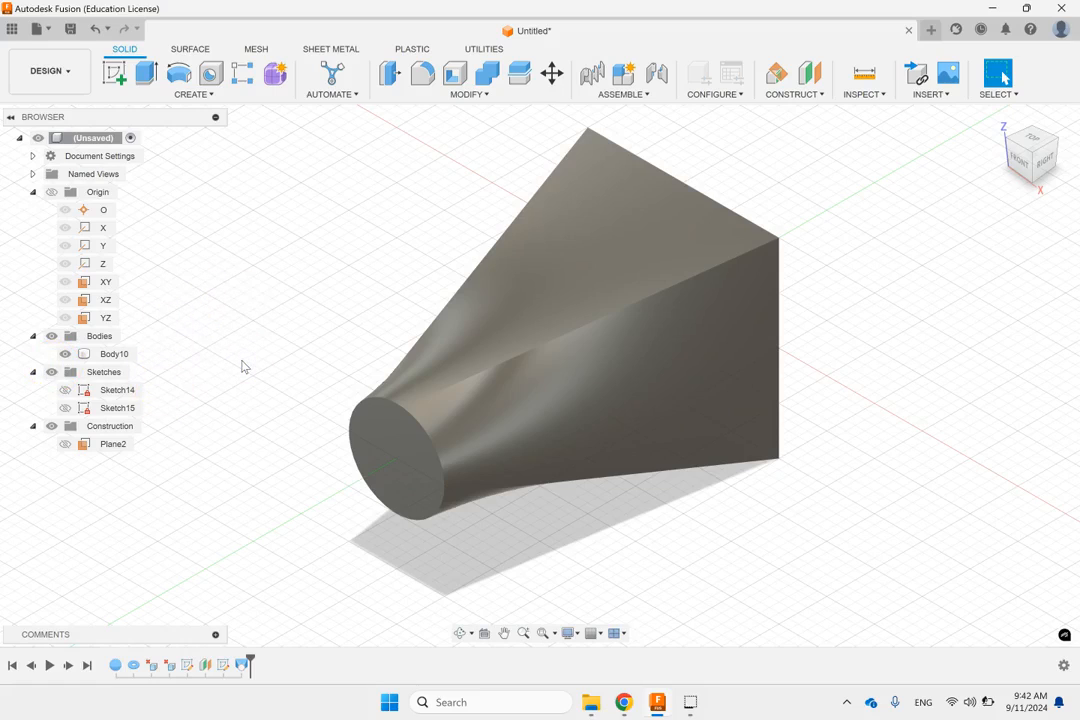
Step: Reopen the loft for editing, examine its operation choices and the centerline guide type, and cancel the edit
{"action": "right_click", "coordinate": [245, 669]}
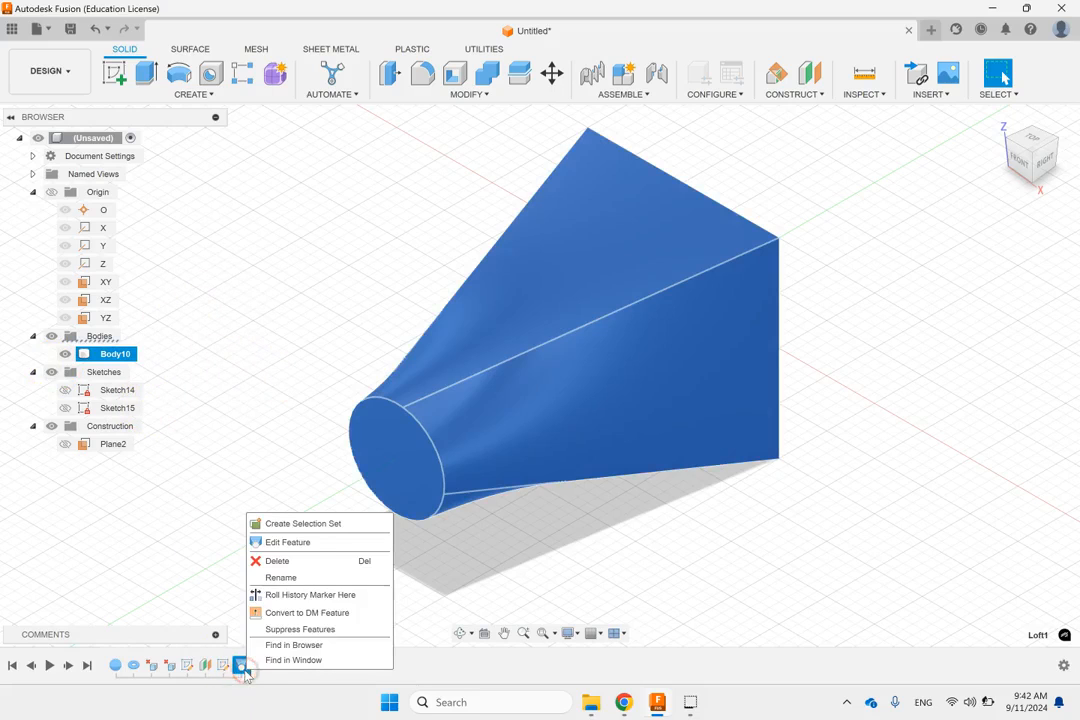
{"action": "left_click", "coordinate": [313, 550]}
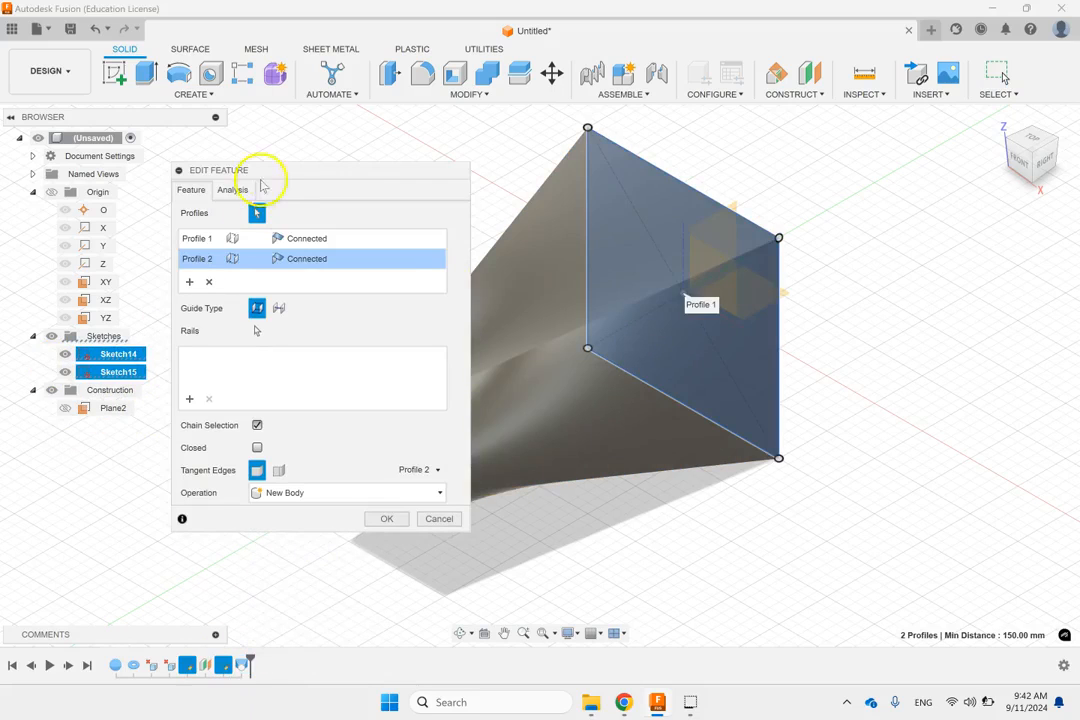
{"action": "left_click_drag", "start_coordinate": [263, 173], "coordinate": [856, 154]}
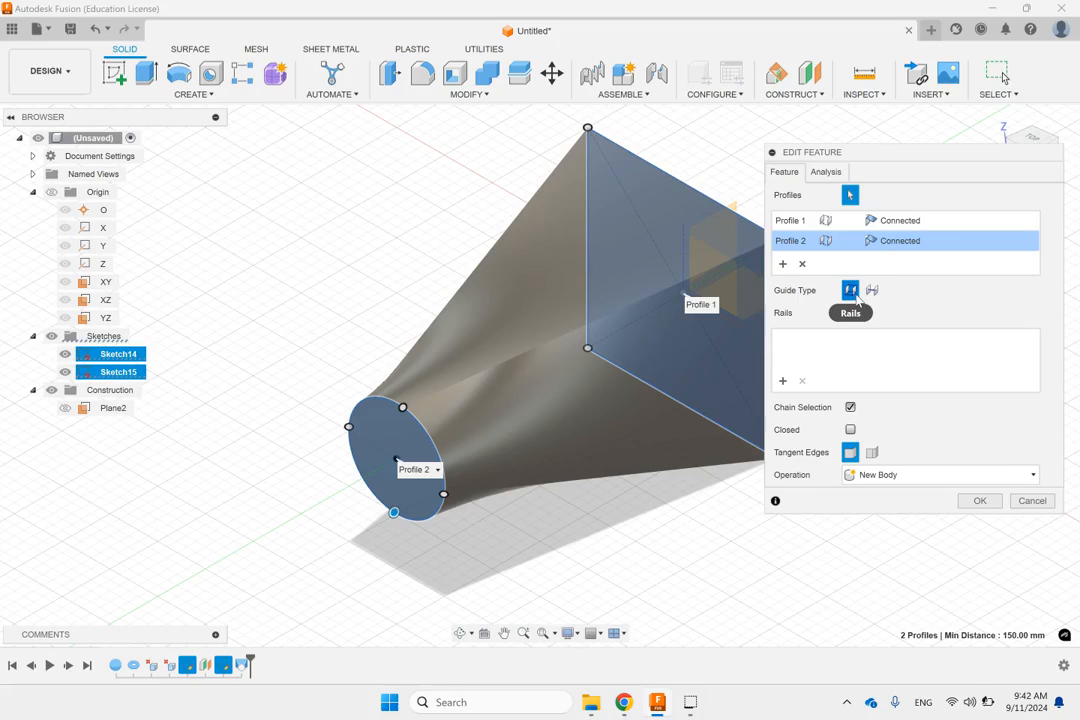
{"action": "left_click", "coordinate": [904, 478]}
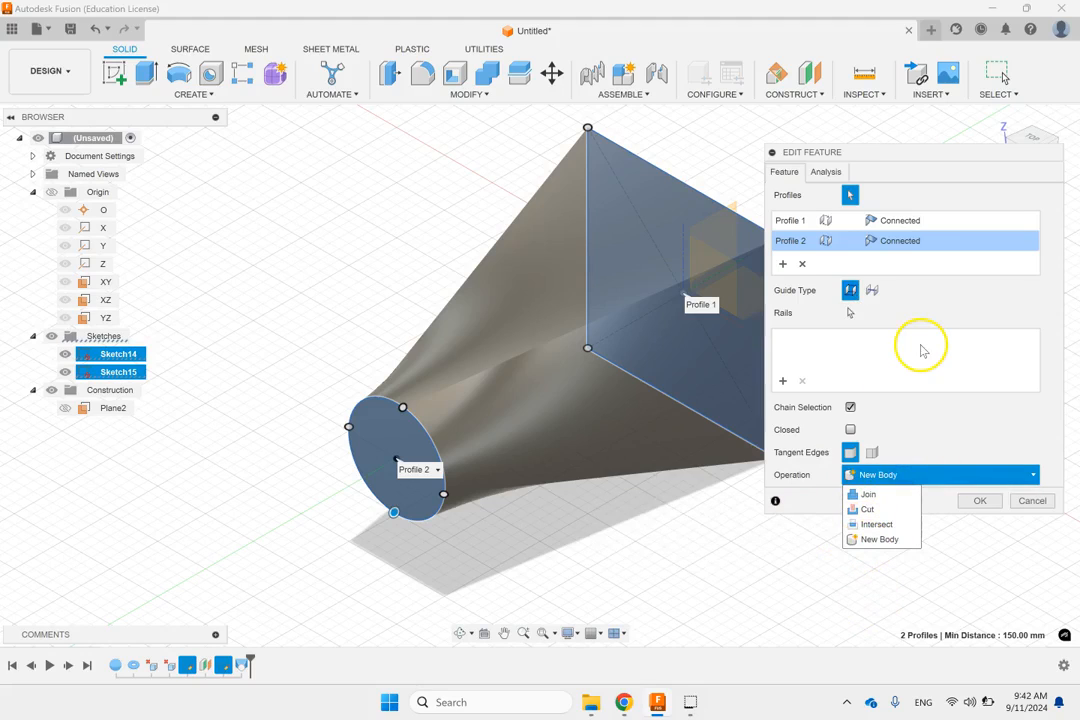
{"action": "left_click", "coordinate": [873, 290]}
{"action": "left_click", "coordinate": [819, 358]}
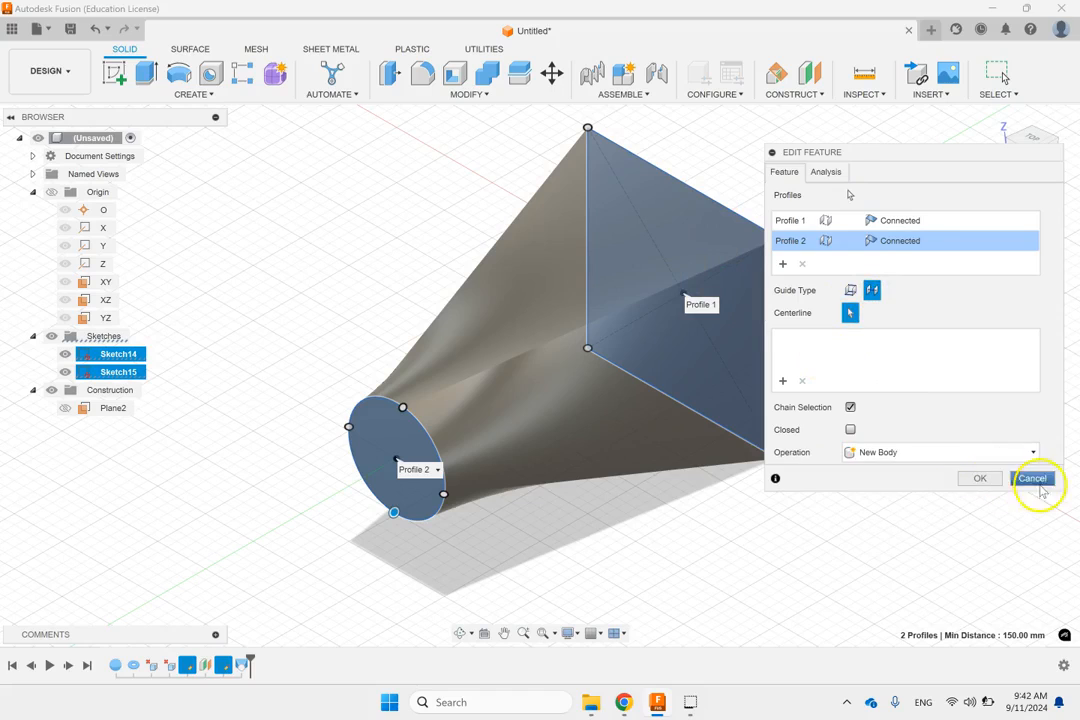
{"action": "left_click", "coordinate": [1032, 480]}
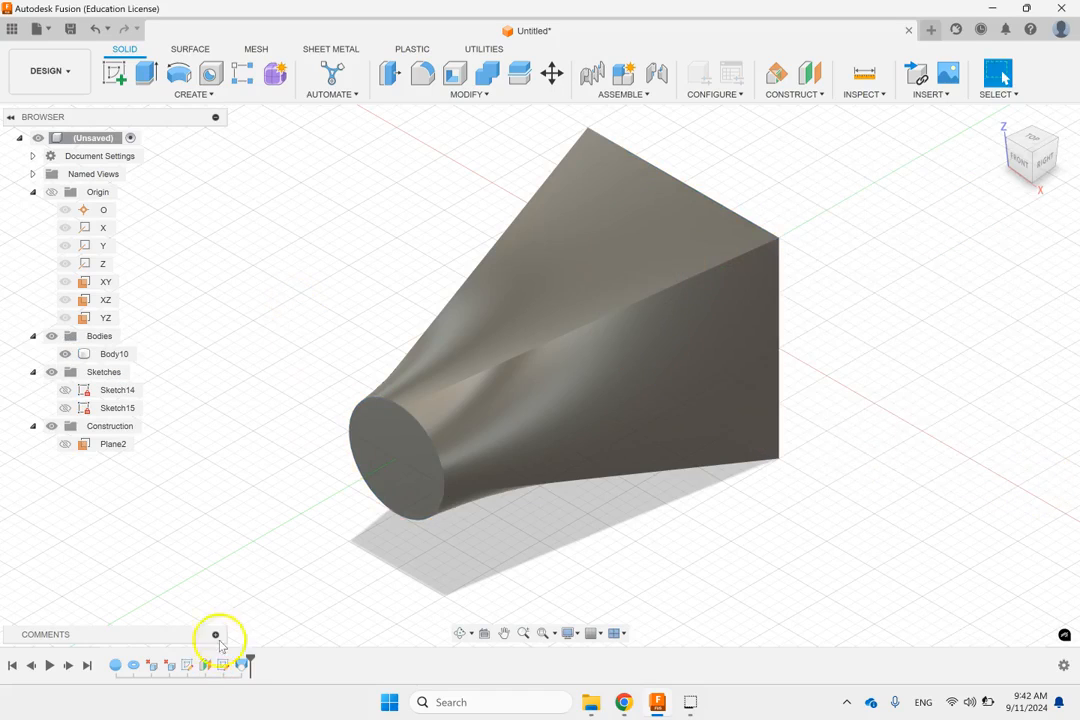
Step: Delete the loft feature and make the square and circle sketches visible again
{"action": "right_click", "coordinate": [241, 664]}
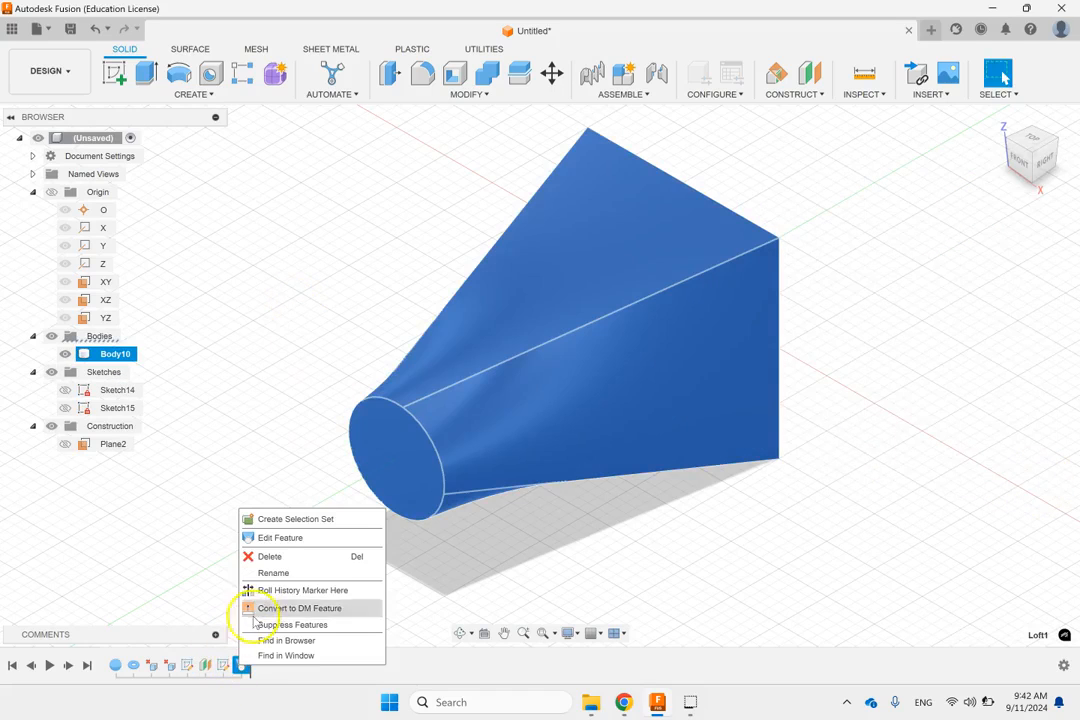
{"action": "left_click", "coordinate": [270, 557]}
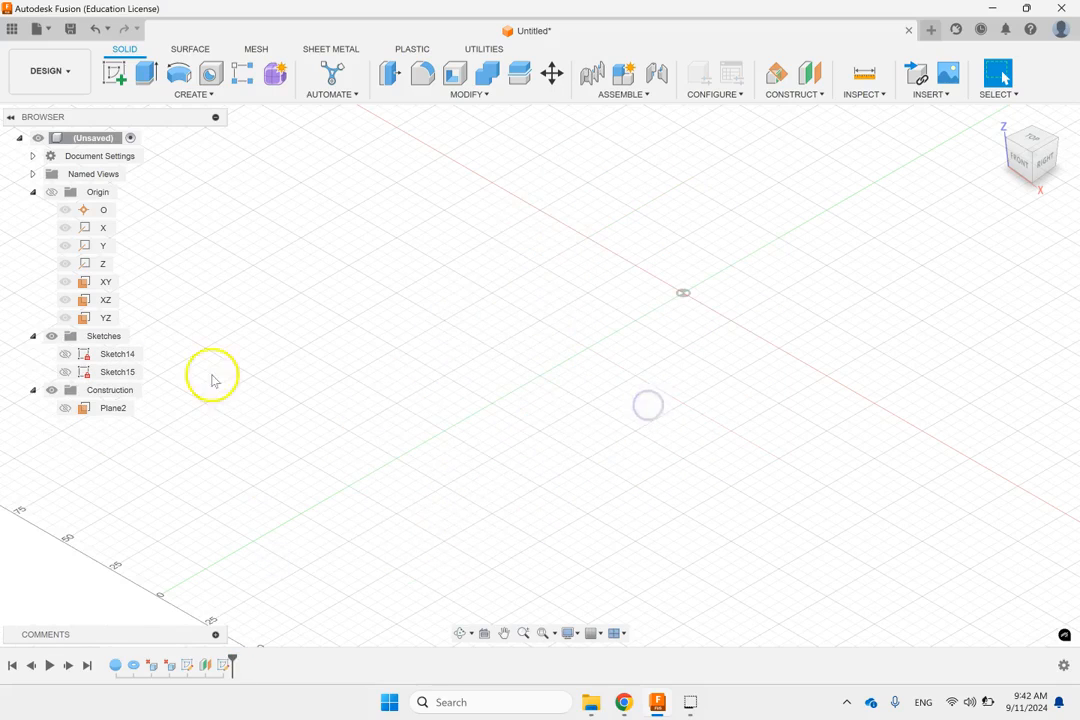
{"action": "left_click", "coordinate": [122, 355]}
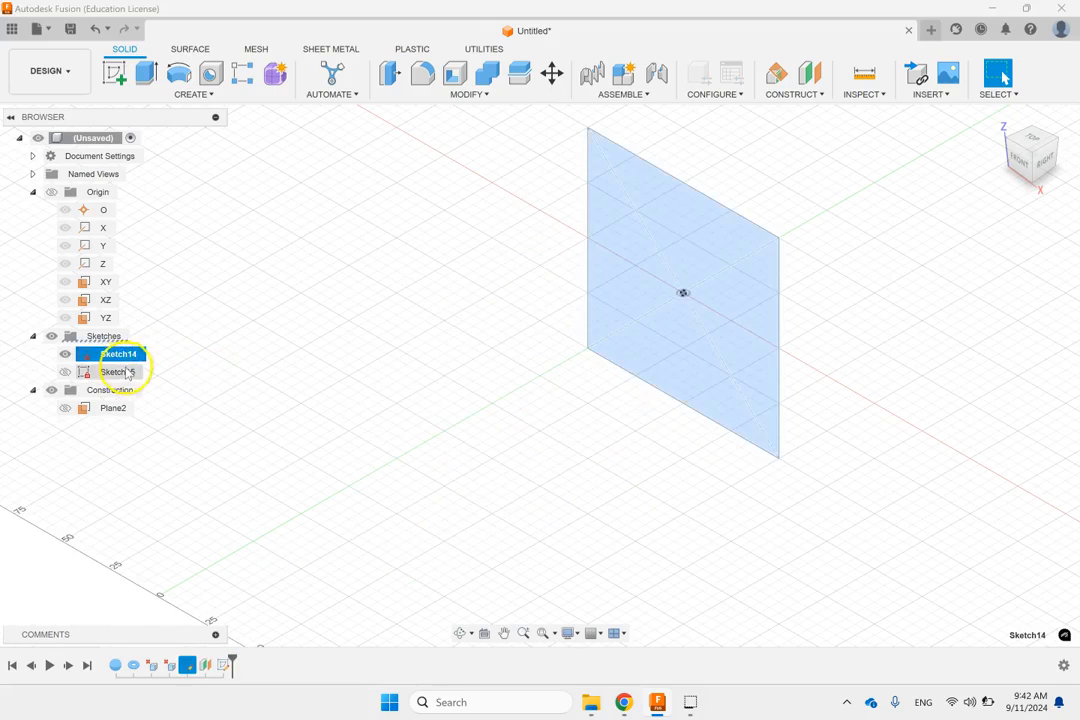
{"action": "left_click", "coordinate": [120, 371]}
{"action": "left_click", "coordinate": [281, 323]}
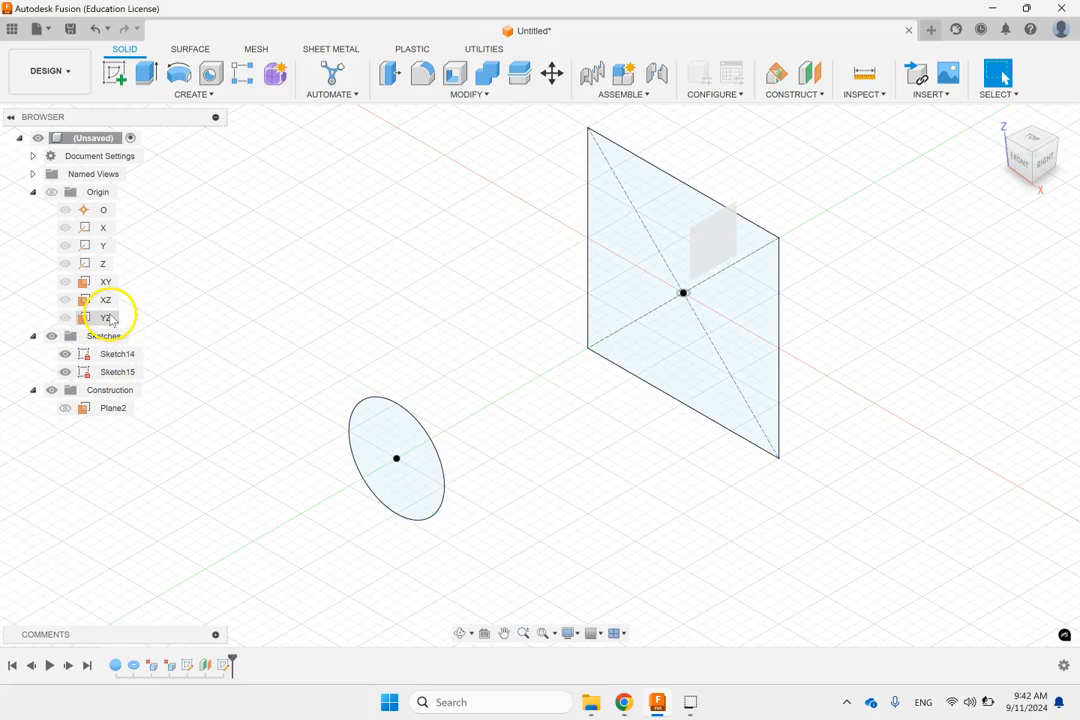
Step: Start a new sketch on the YZ origin plane
{"action": "left_click", "coordinate": [108, 318]}
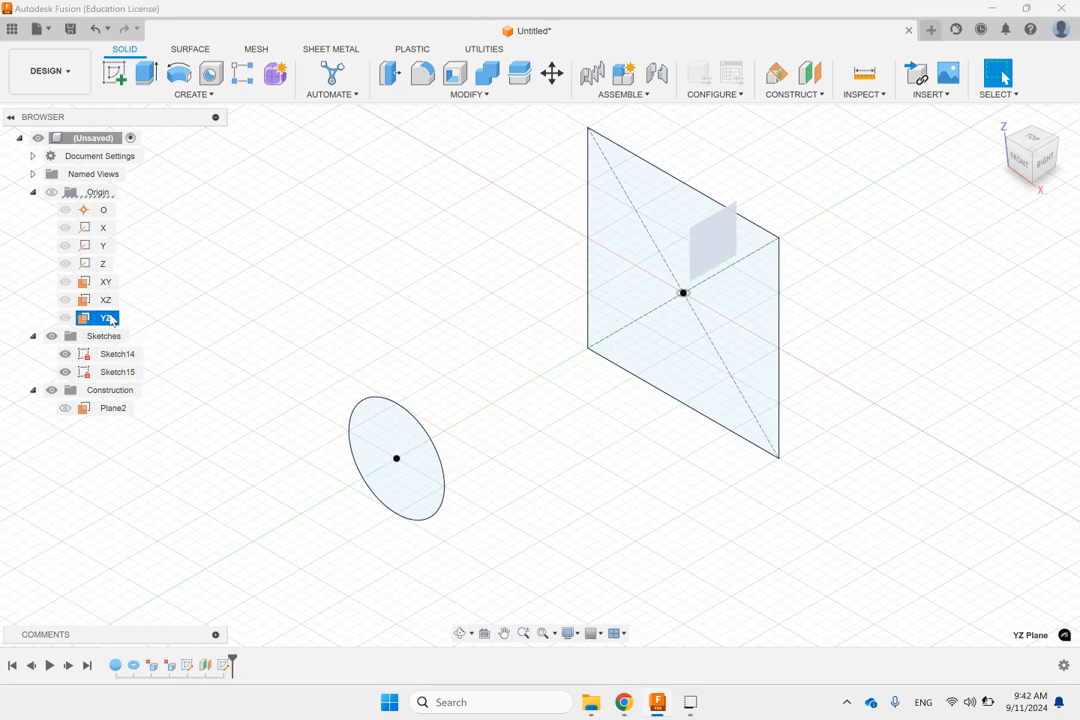
{"action": "left_click", "coordinate": [114, 73]}
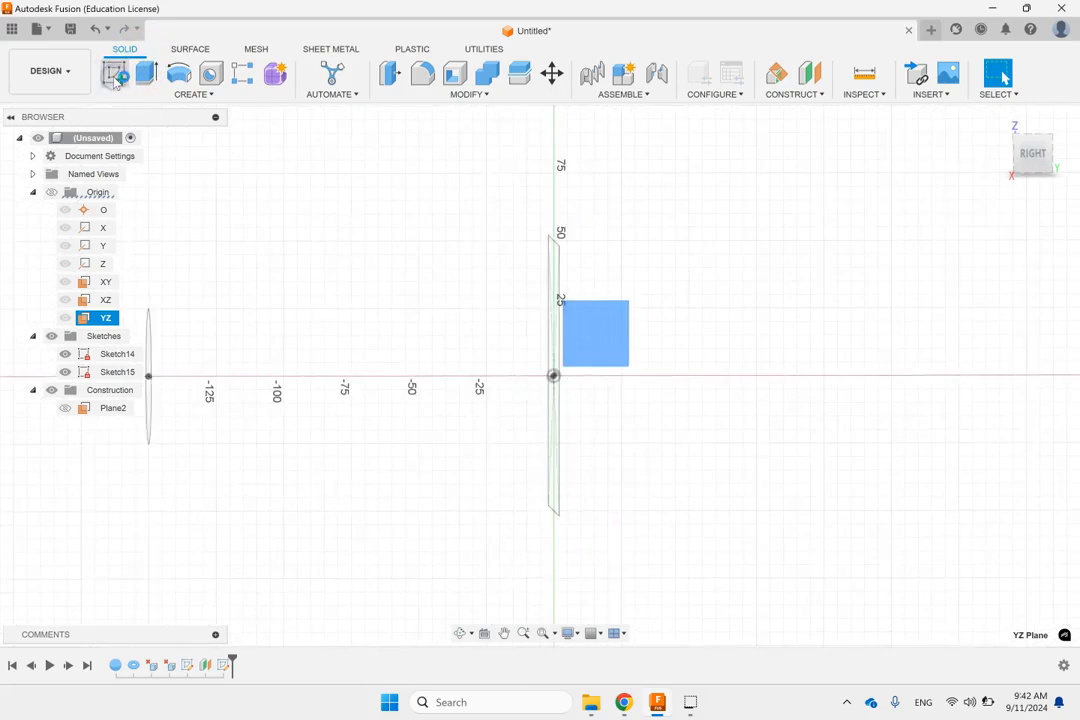
{"action": "scroll", "coordinate": [399, 310], "scroll_direction": "down", "scroll_amount": 2}
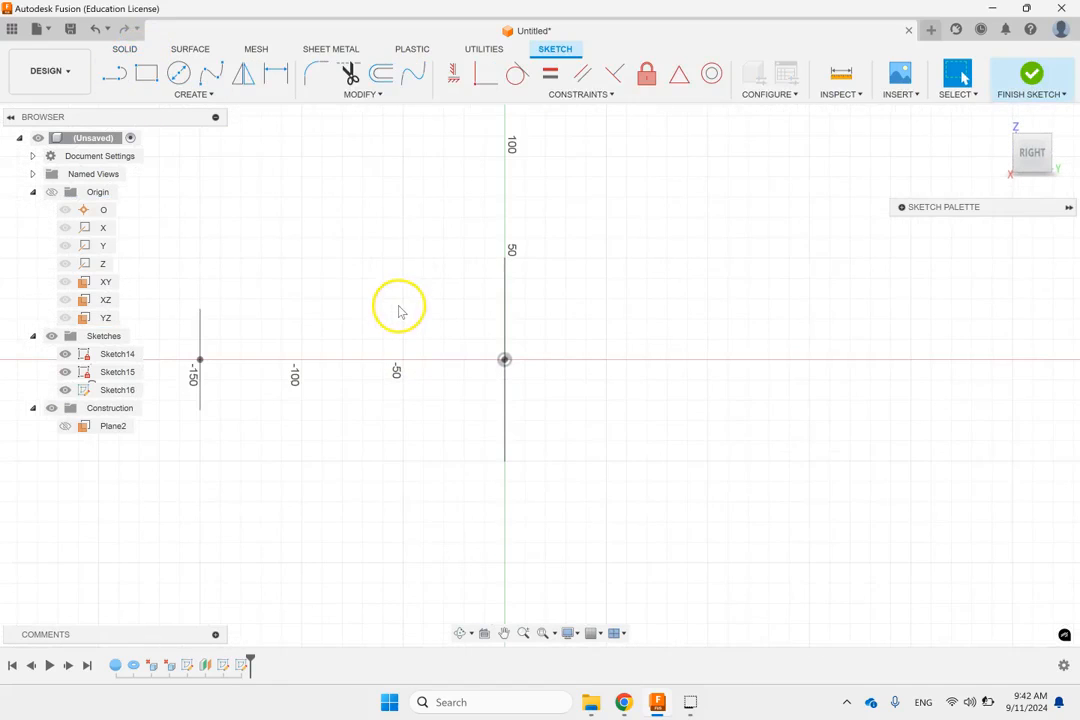
{"action": "left_click", "coordinate": [211, 73]}
{"action": "left_click", "coordinate": [200, 360]}
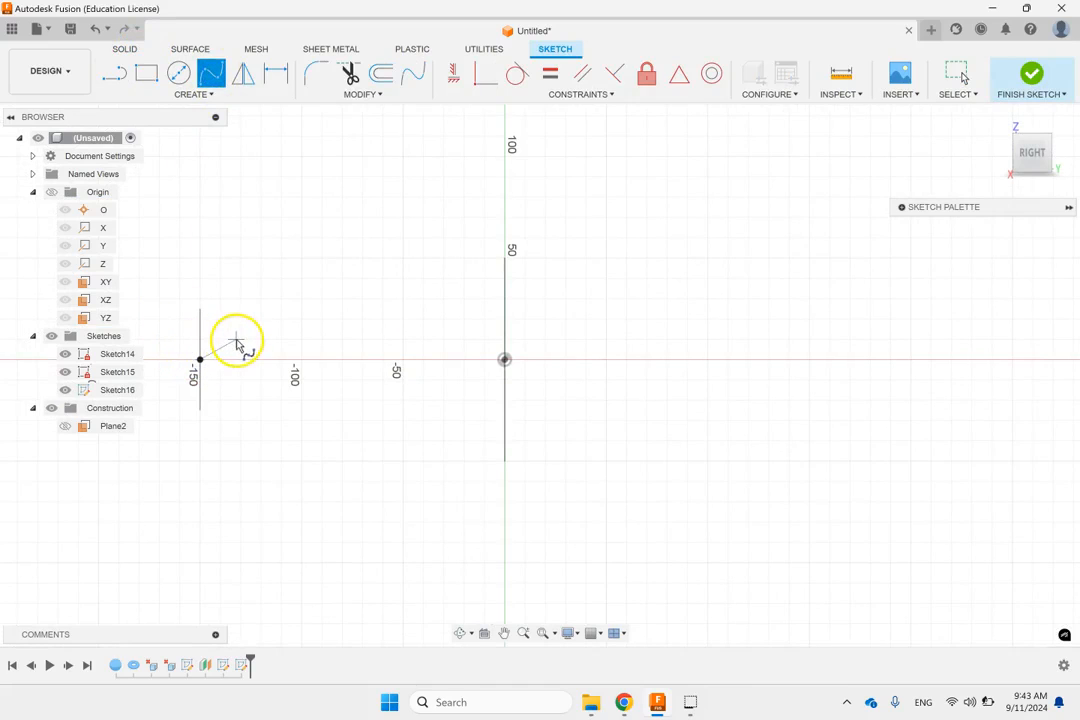
{"action": "left_click", "coordinate": [241, 339]}
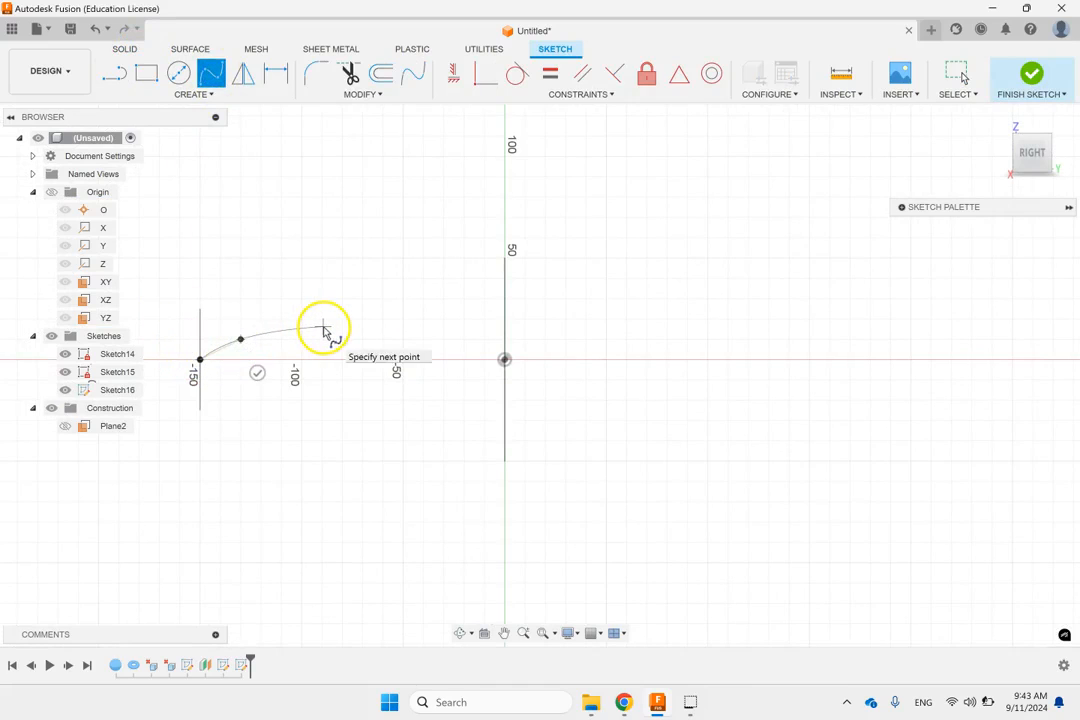
{"action": "left_click", "coordinate": [310, 317]}
{"action": "left_click", "coordinate": [378, 328]}
{"action": "left_click", "coordinate": [429, 324]}
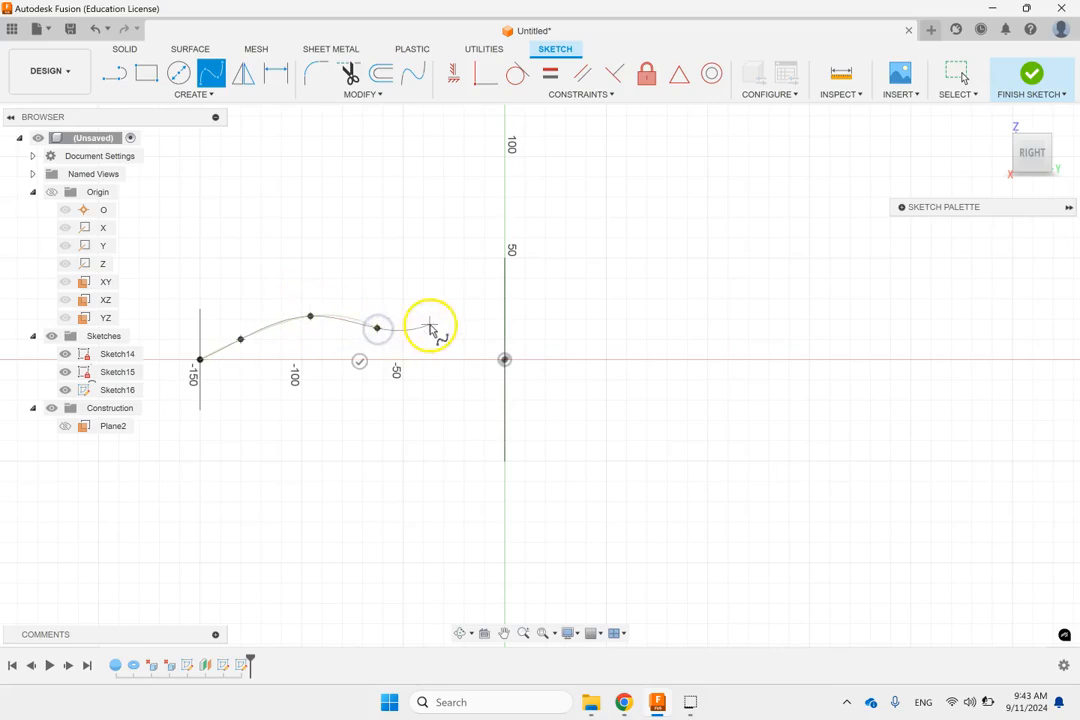
{"action": "left_click", "coordinate": [505, 360]}
{"action": "key", "text": "Escape"}
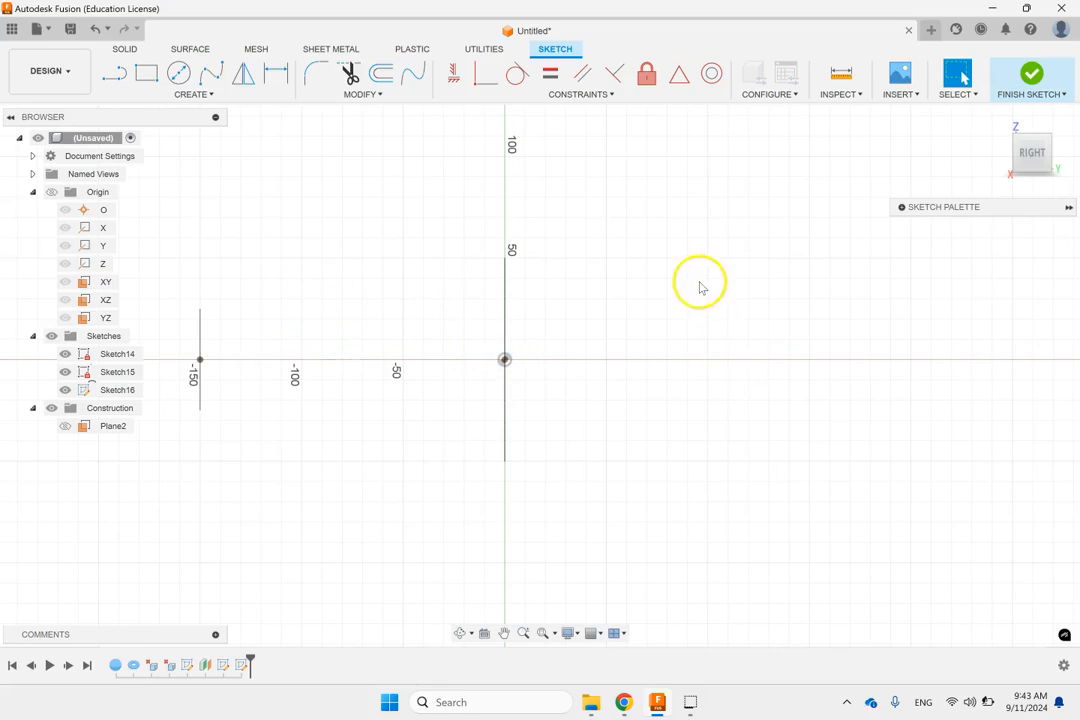
Step: Draw a wavy spline from the circle's center through four intermediate points above the axis to the square's center at the origin, and finish the sketch
{"action": "left_click", "coordinate": [211, 73]}
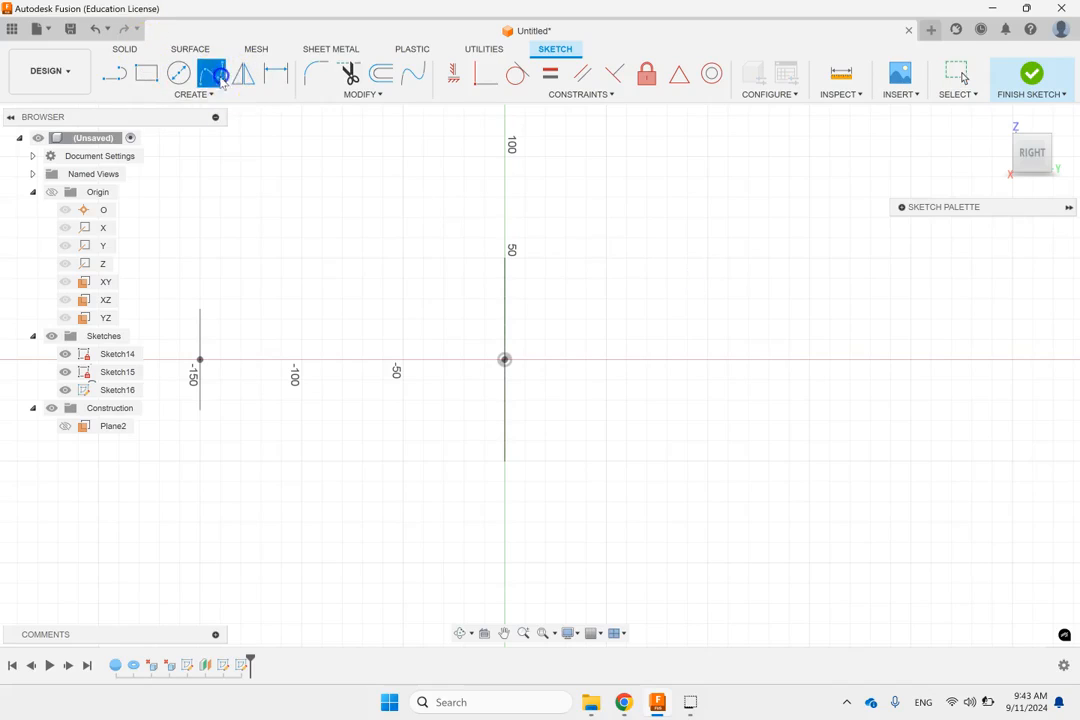
{"action": "left_click", "coordinate": [200, 359]}
{"action": "left_click", "coordinate": [233, 339]}
{"action": "left_click", "coordinate": [348, 331]}
{"action": "left_click", "coordinate": [421, 324]}
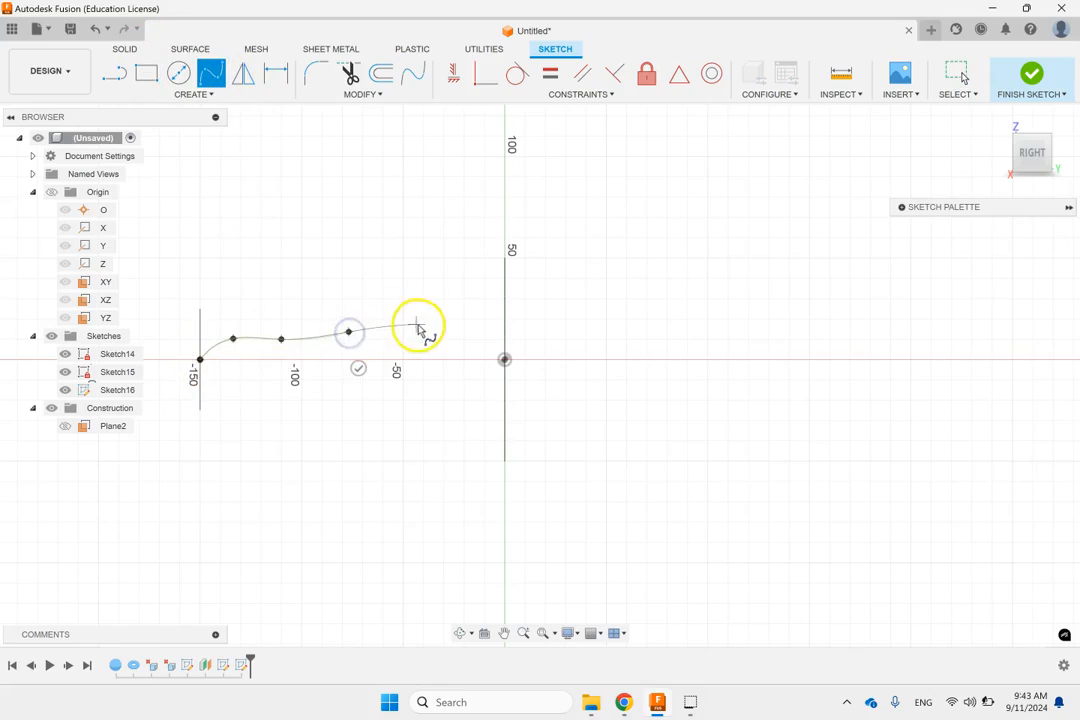
{"action": "double_click", "coordinate": [505, 360]}
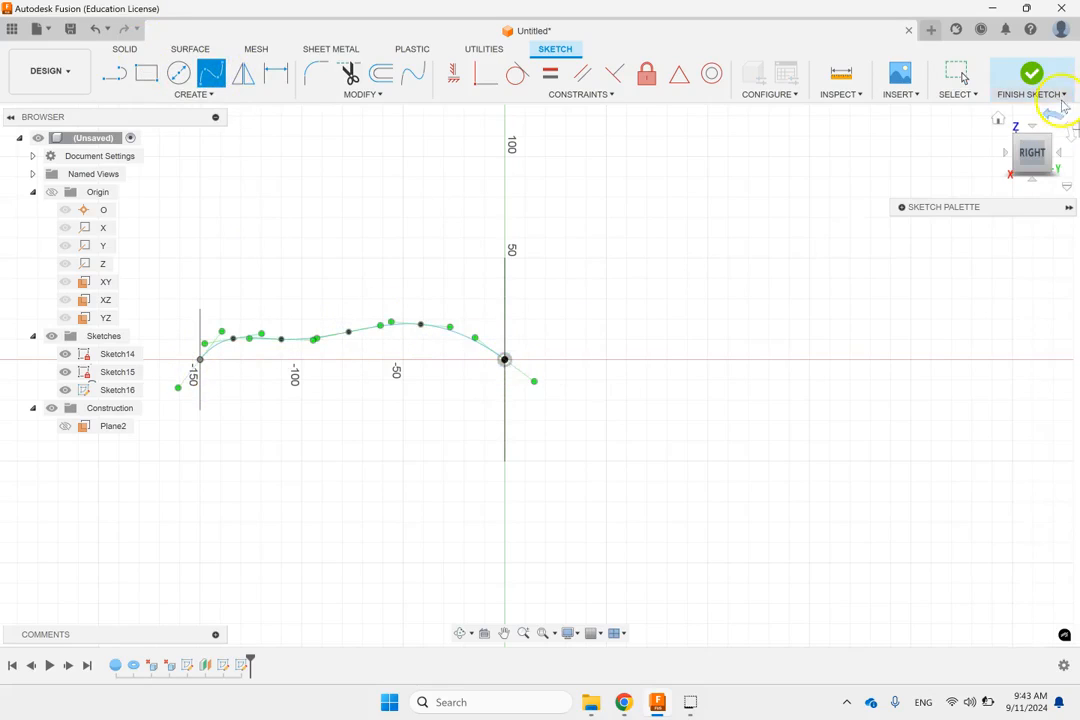
{"action": "left_click", "coordinate": [1036, 74]}
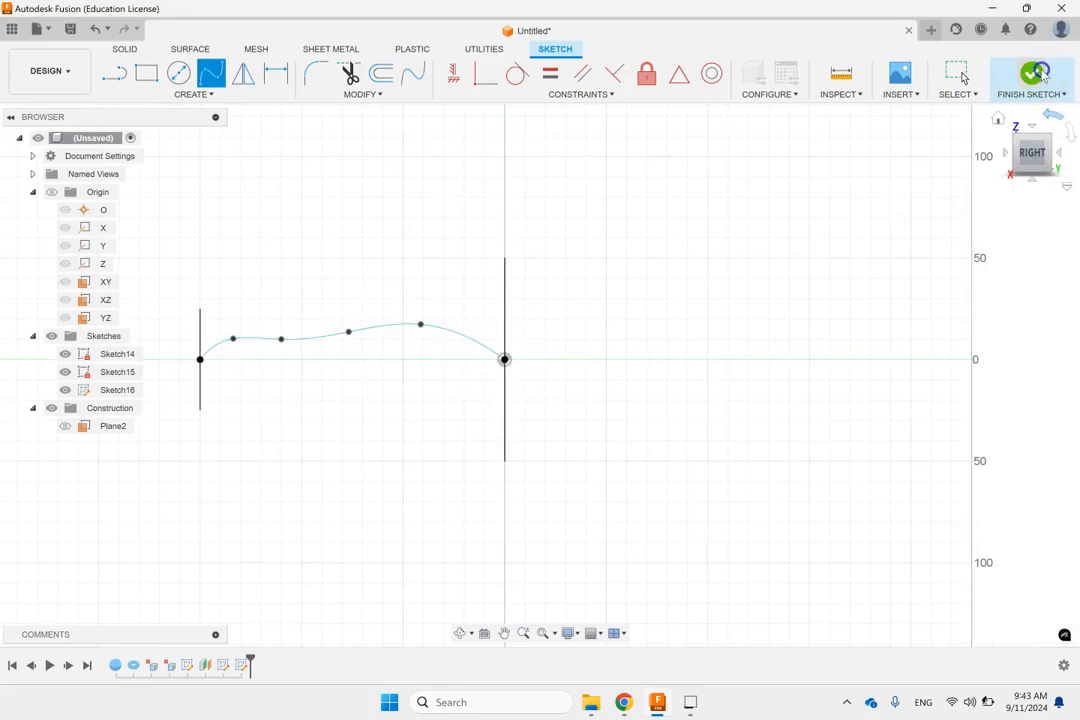
Step: Set up a Loft as a new body from the square profile to the circle profile
{"action": "left_click", "coordinate": [998, 120]}
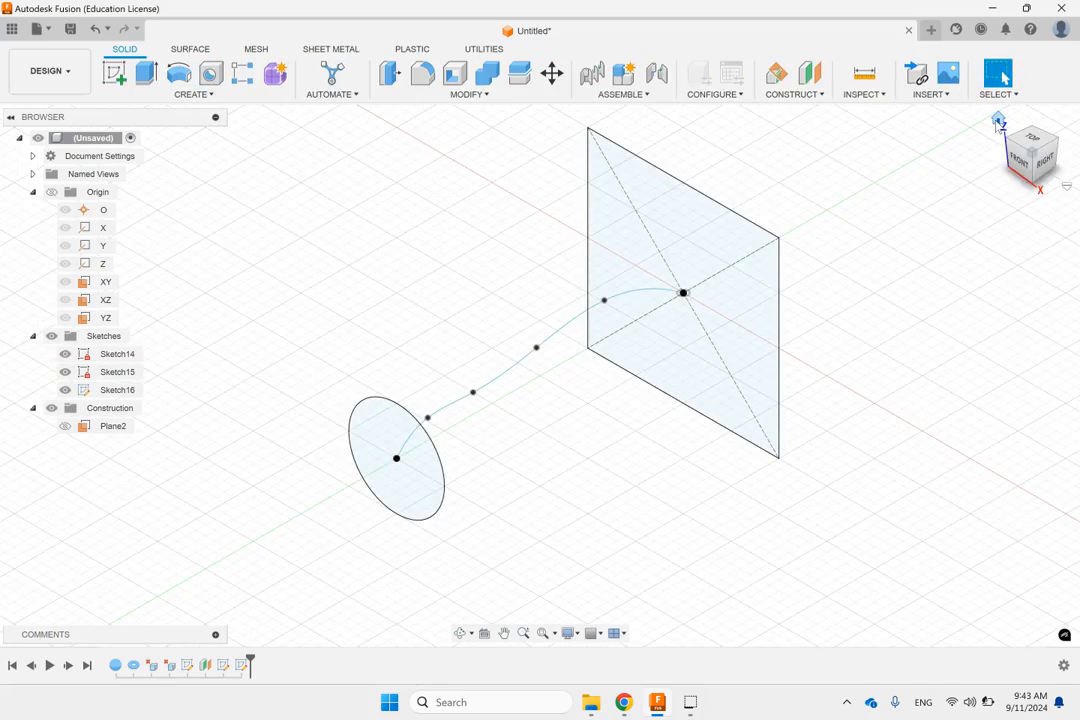
{"action": "left_click", "coordinate": [438, 268]}
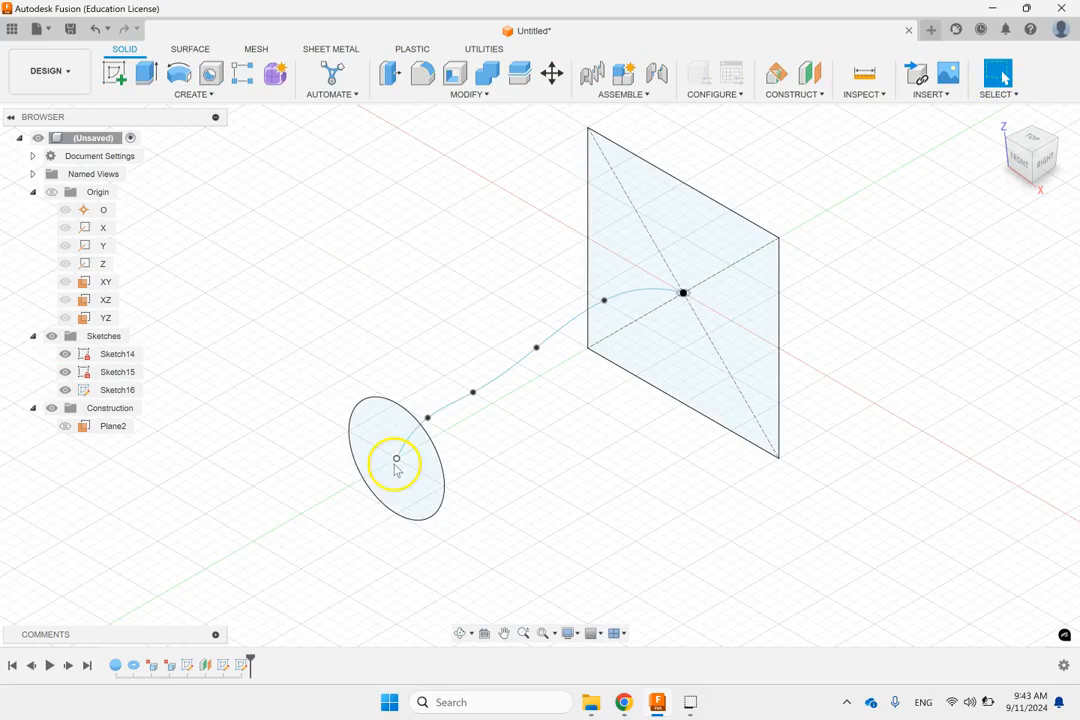
{"action": "left_click", "coordinate": [684, 295]}
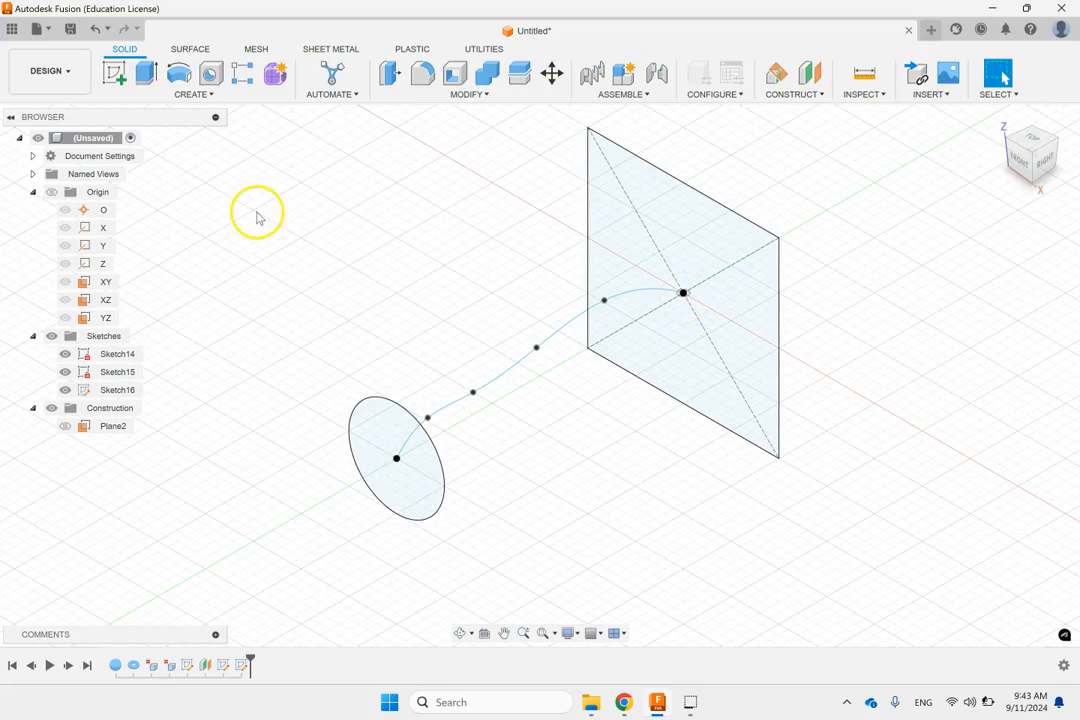
{"action": "left_click", "coordinate": [190, 95]}
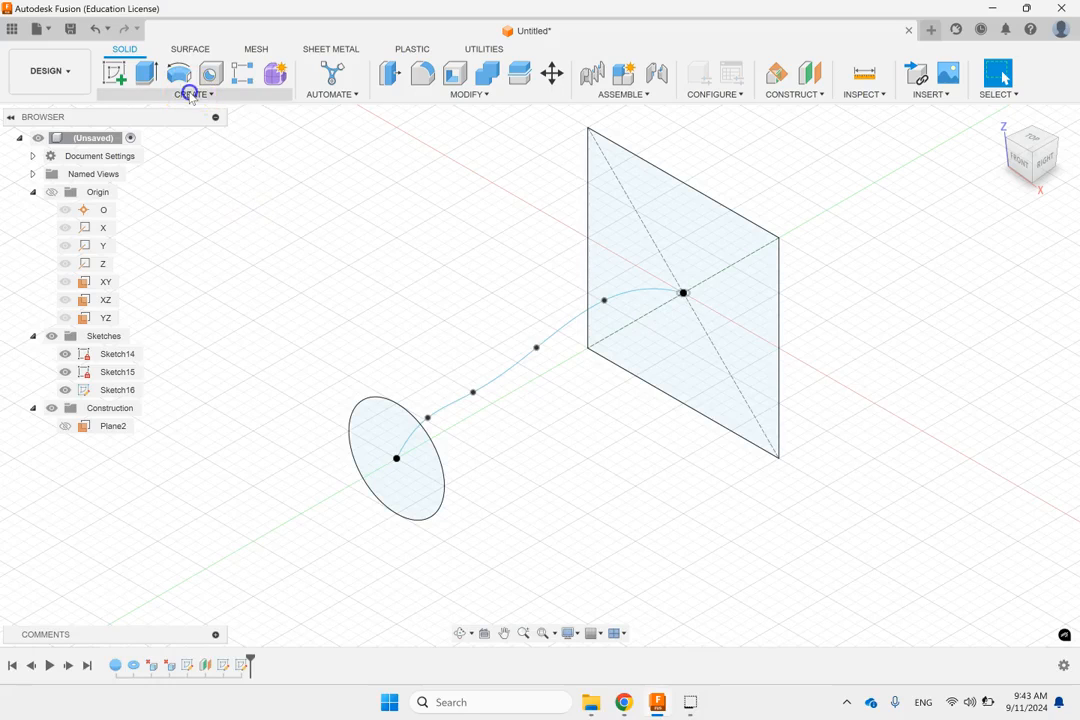
{"action": "left_click", "coordinate": [322, 213]}
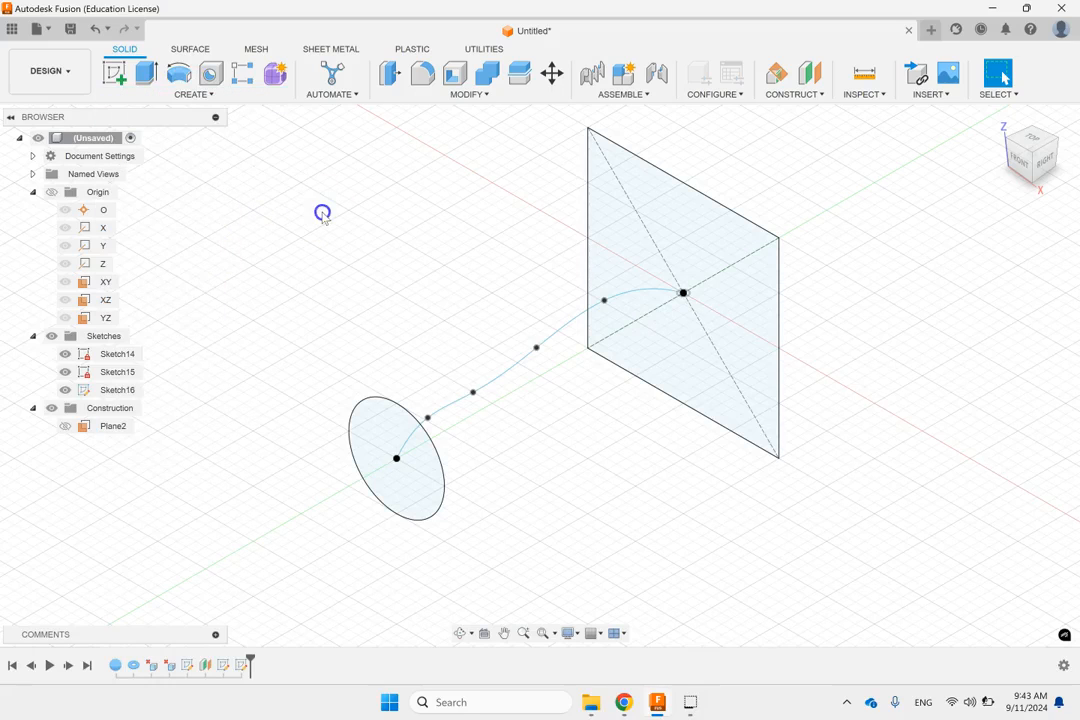
{"action": "left_click", "coordinate": [196, 95]}
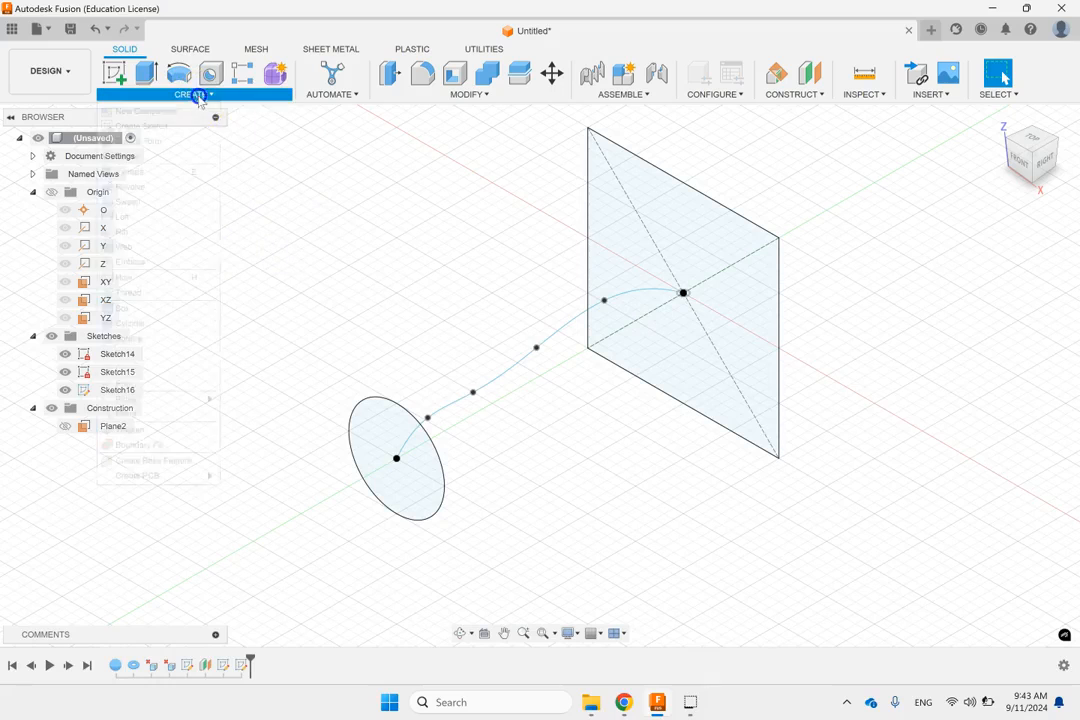
{"action": "left_click", "coordinate": [120, 216]}
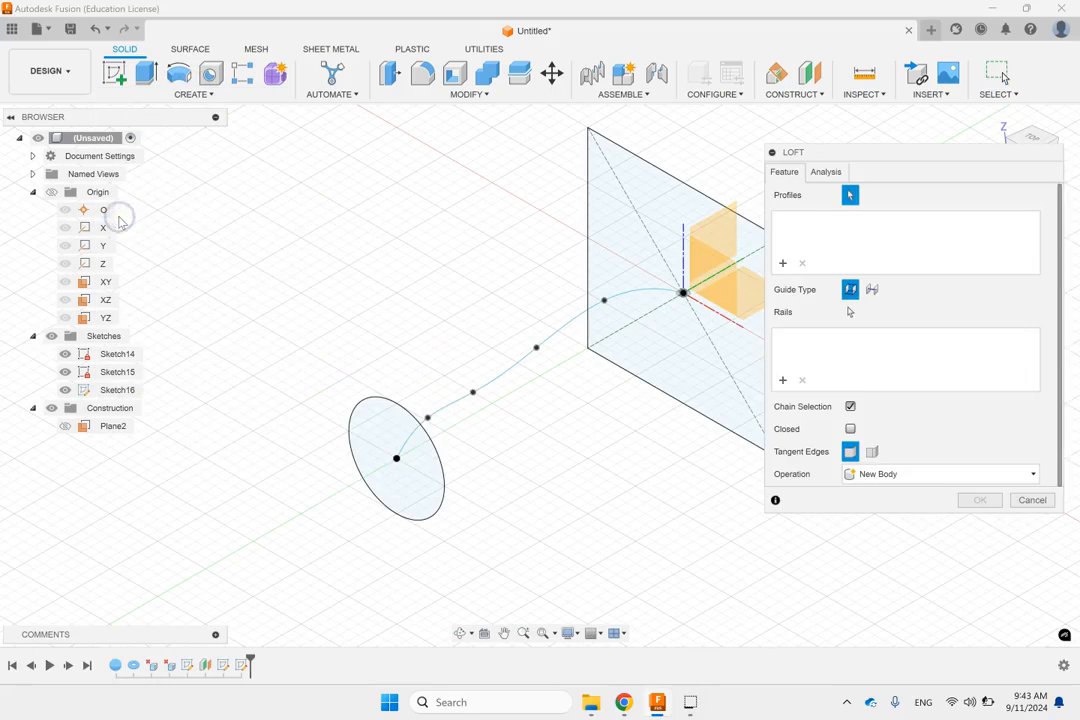
{"action": "left_click", "coordinate": [657, 212]}
{"action": "left_click", "coordinate": [398, 430]}
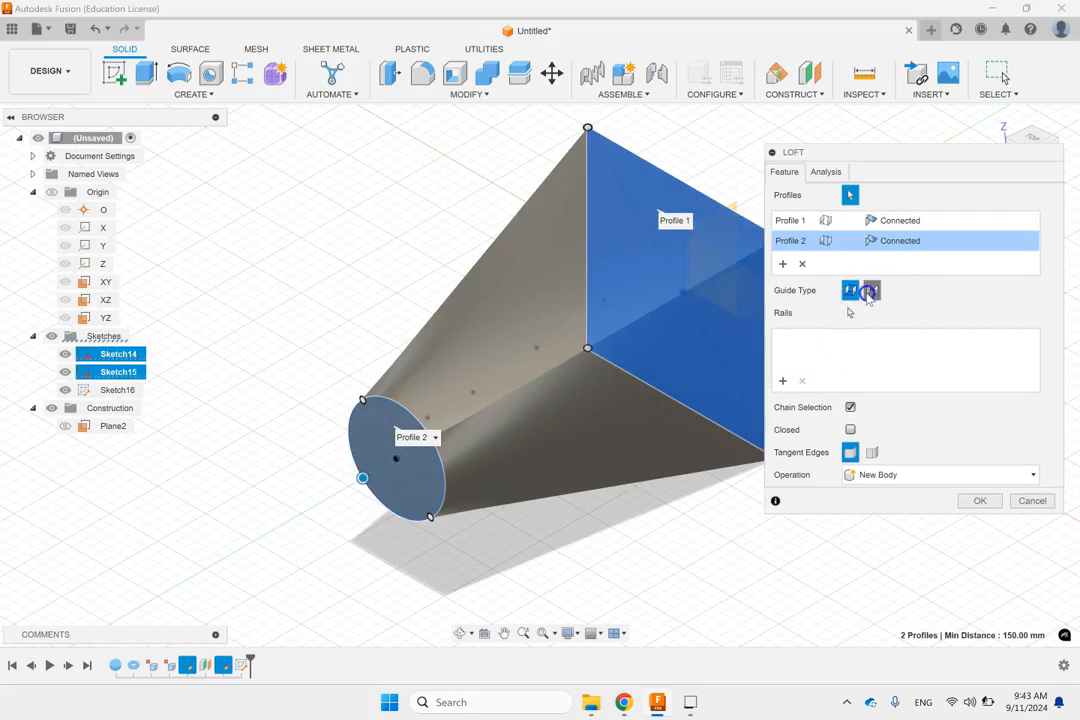
Step: Set the loft's guide type to centerline, use the spline as that centerline, and confirm the loft
{"action": "left_click", "coordinate": [870, 290]}
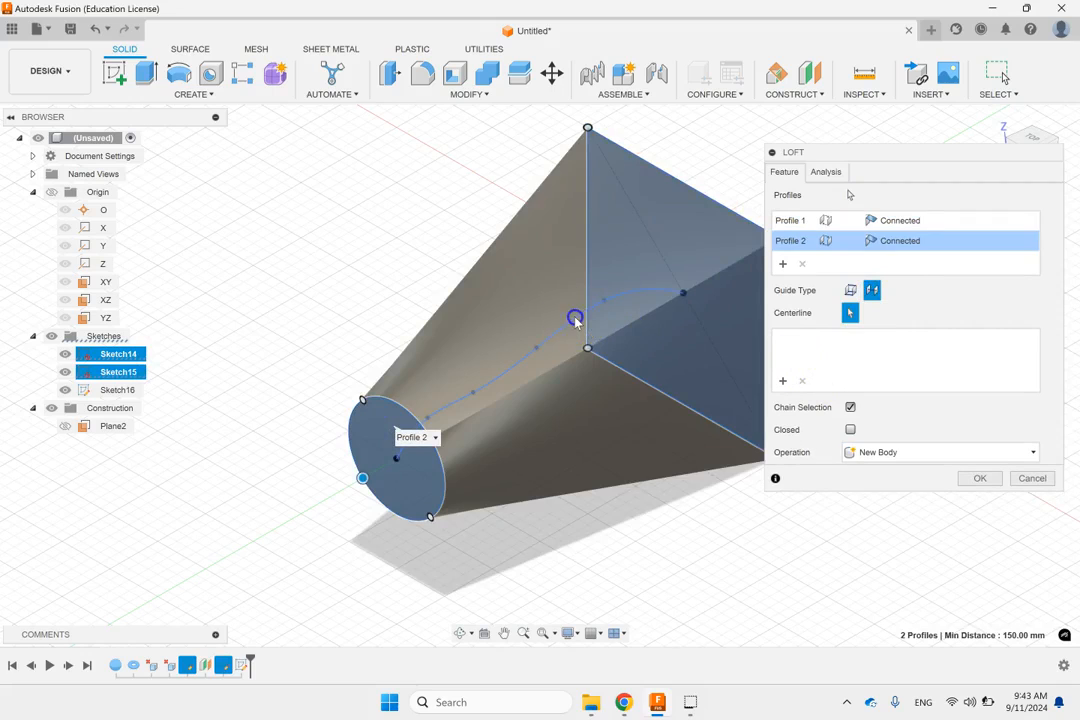
{"action": "left_click", "coordinate": [575, 320]}
{"action": "middle_click_drag", "start_coordinate": [583, 467], "coordinate": [670, 498], "text": "shift"}
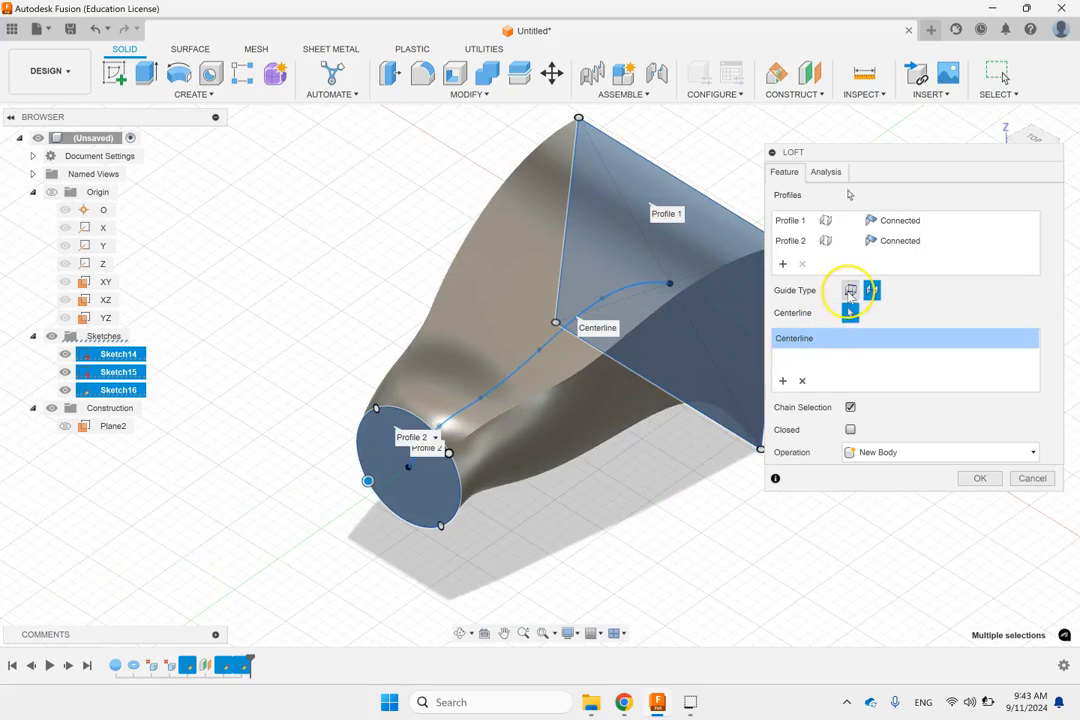
{"action": "left_click", "coordinate": [980, 478]}
{"action": "middle_click_drag", "start_coordinate": [948, 466], "coordinate": [948, 406], "text": "shift"}
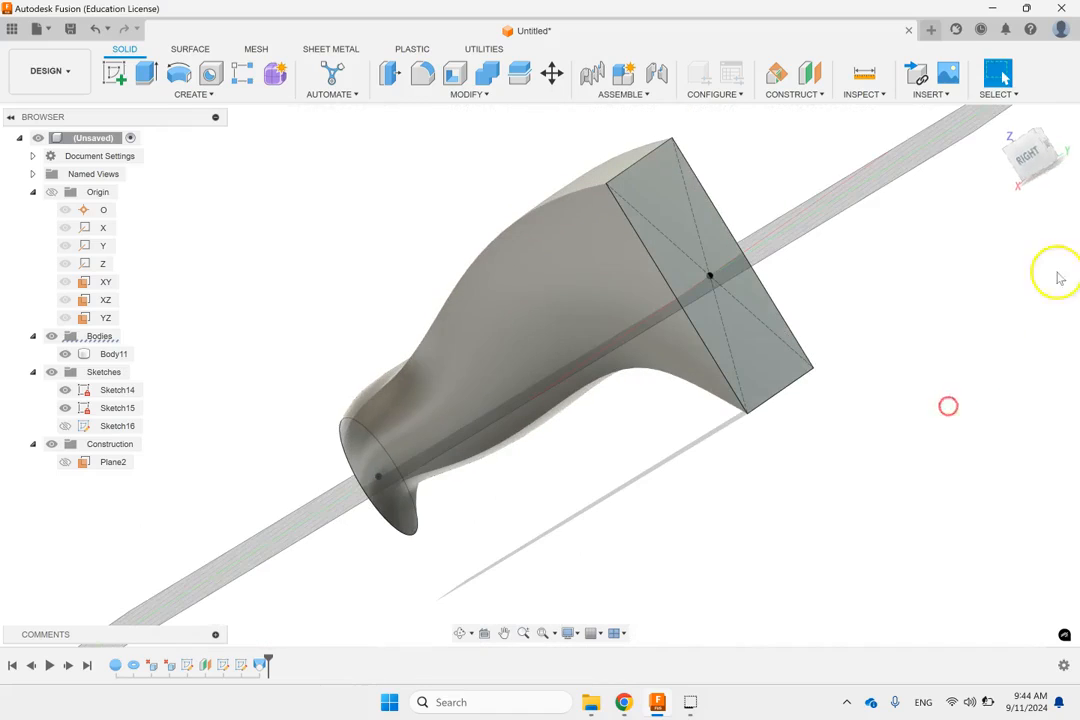
{"action": "left_click", "coordinate": [1030, 145]}
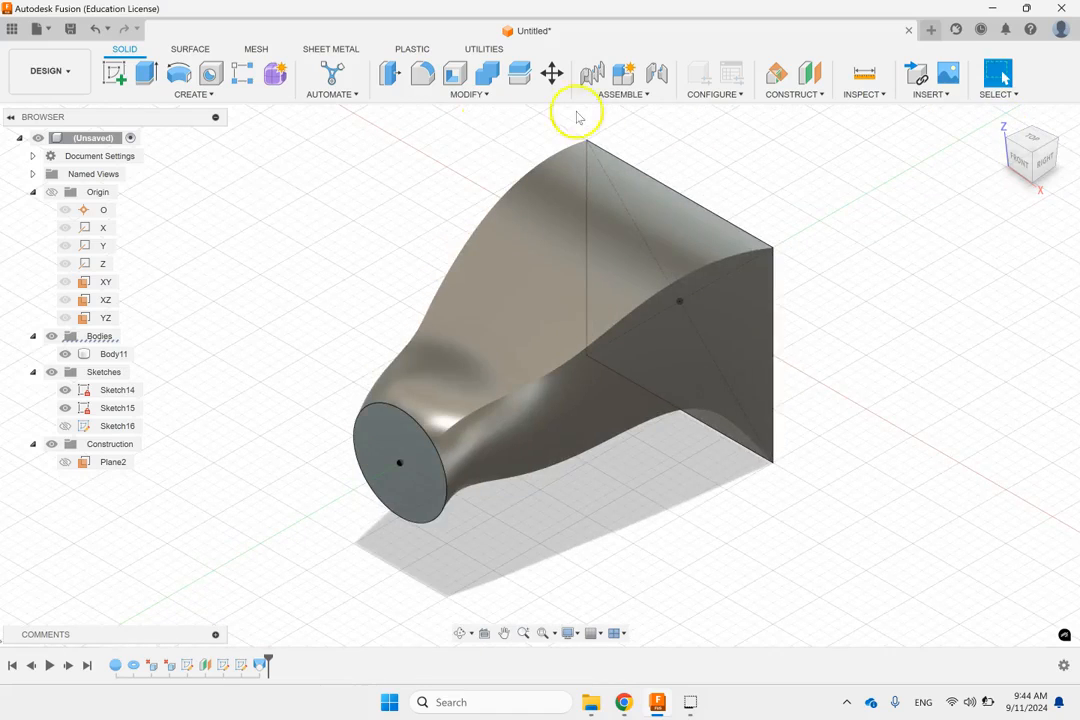
{"action": "left_click", "coordinate": [205, 94]}
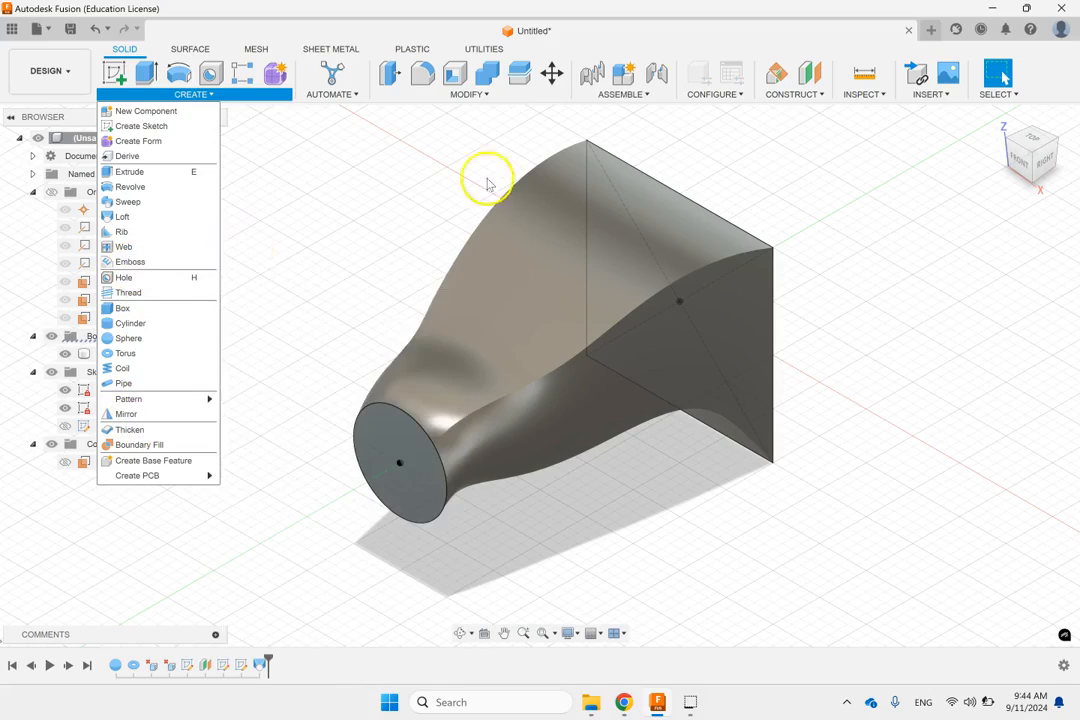
{"action": "left_click", "coordinate": [186, 96]}
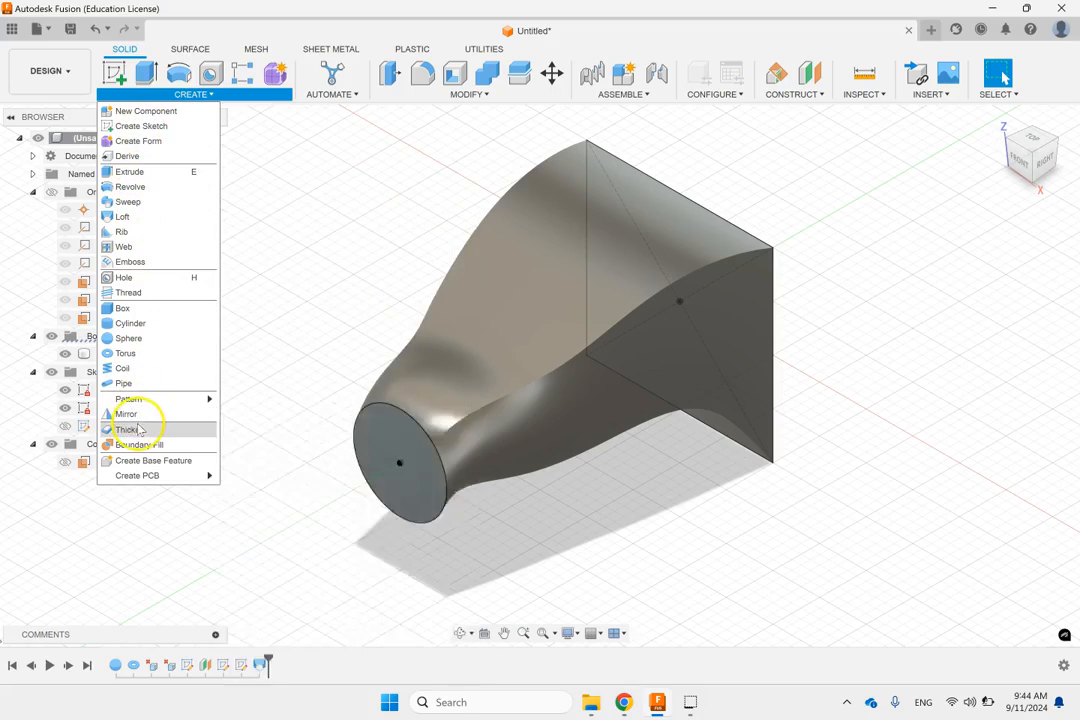
{"action": "left_click", "coordinate": [462, 94]}
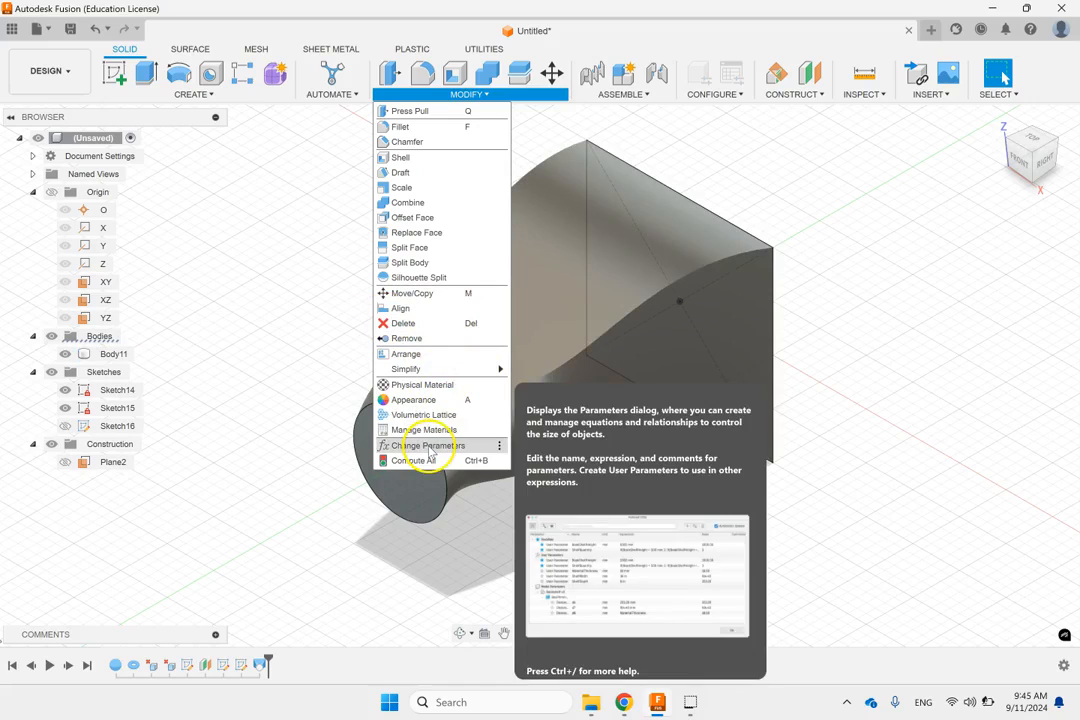
{"action": "mouse_move", "coordinate": [272, 74]}
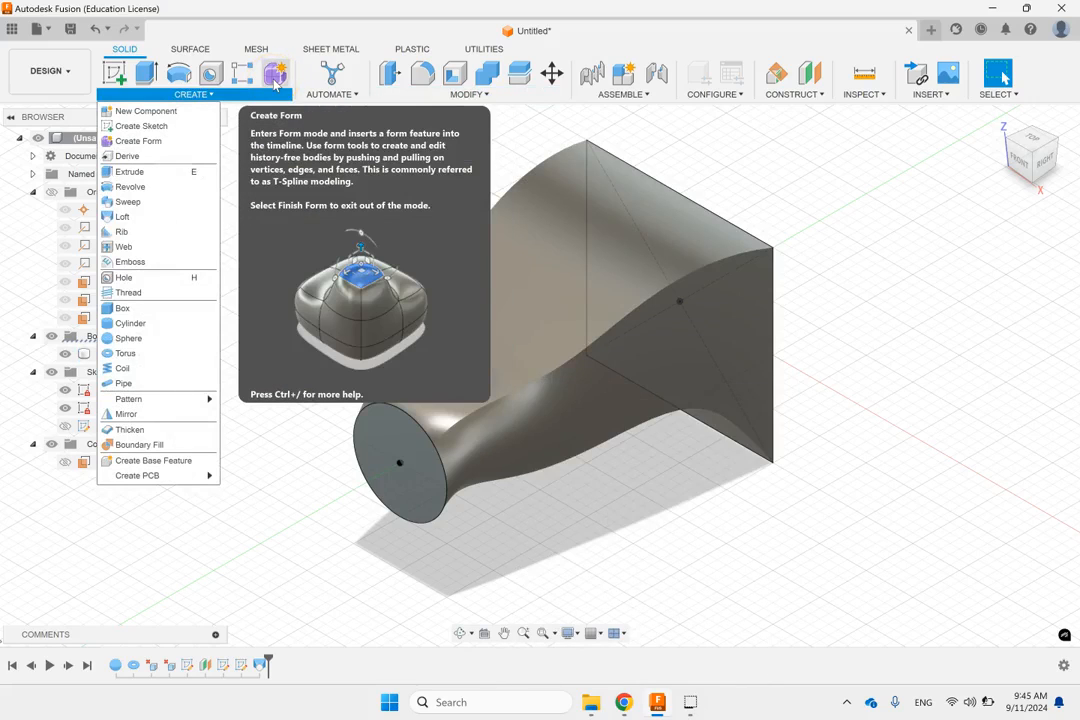
{"action": "scroll", "coordinate": [866, 168], "scroll_direction": "down", "scroll_amount": 1}
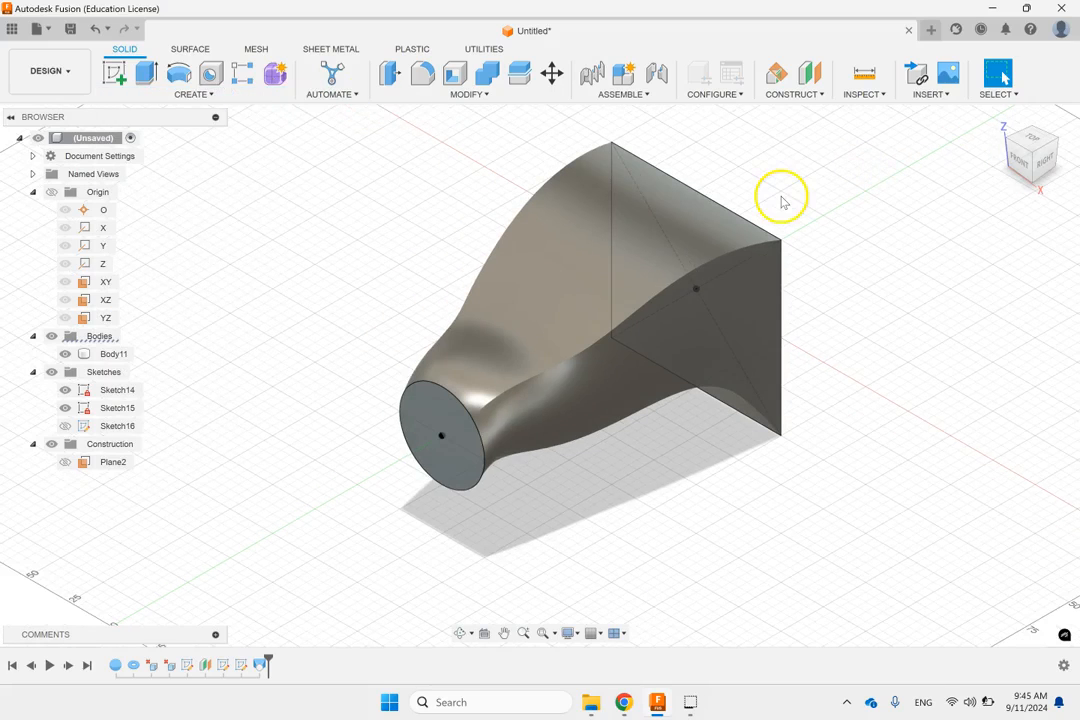
{"action": "left_click", "coordinate": [561, 322]}
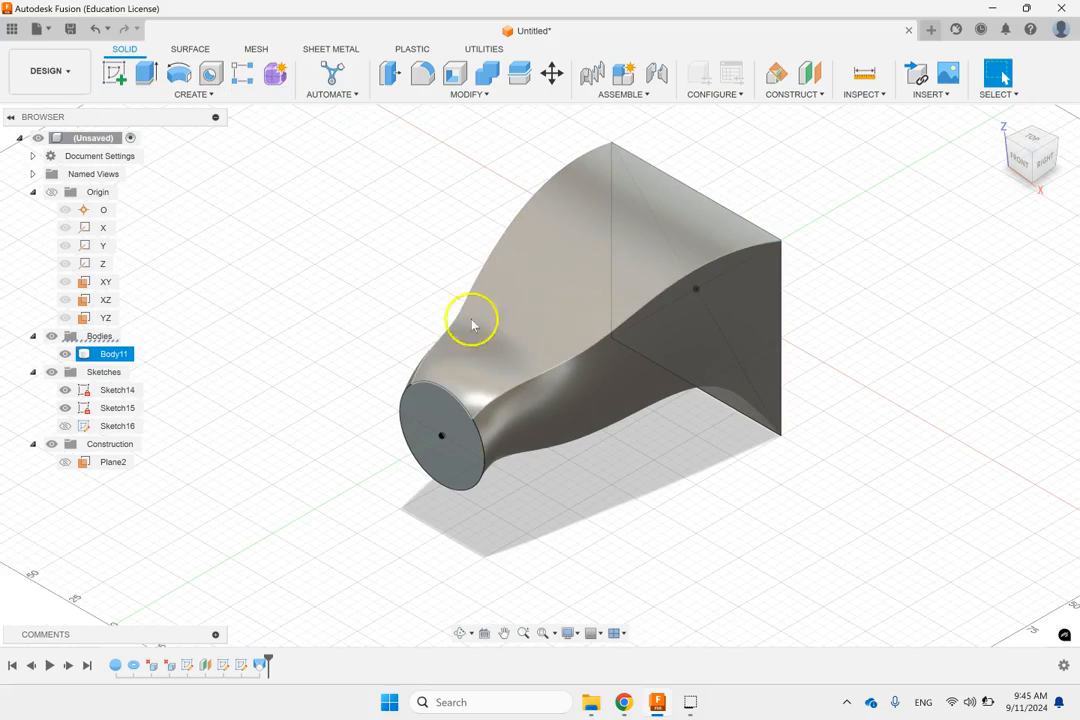